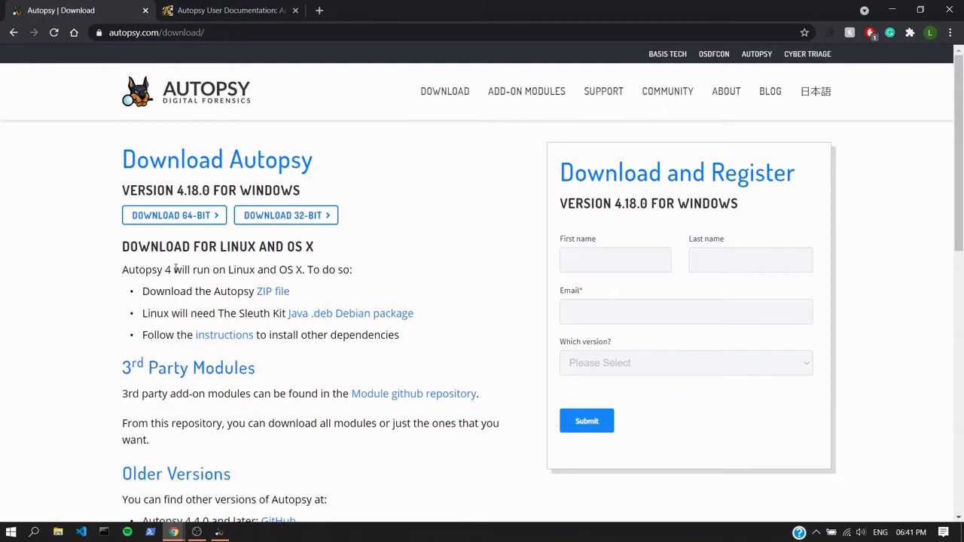
Look over the help topics in the Autopsy user documentation and examine its Installation page.
{"action": "left_click", "coordinate": [192, 10]}
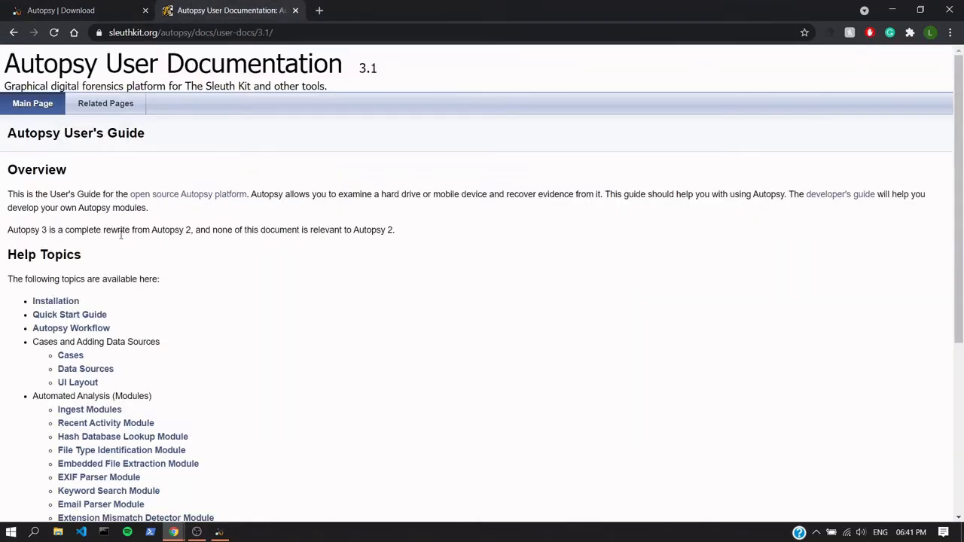
{"action": "scroll", "coordinate": [119, 241], "scroll_direction": "down", "scroll_amount": 1}
{"action": "scroll", "coordinate": [118, 188], "scroll_direction": "up", "scroll_amount": 1}
{"action": "scroll", "coordinate": [188, 226], "scroll_direction": "down", "scroll_amount": 2}
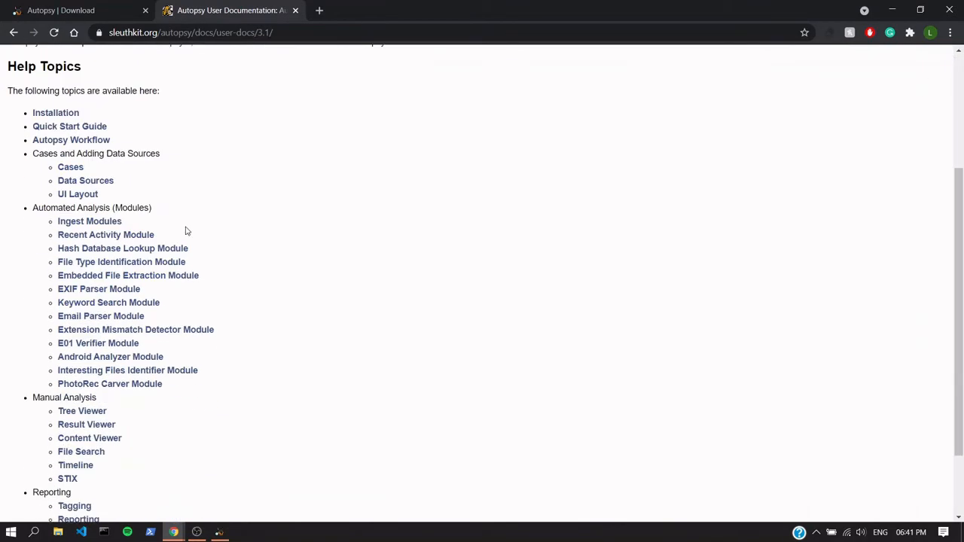
{"action": "scroll", "coordinate": [187, 231], "scroll_direction": "down", "scroll_amount": 1}
{"action": "scroll", "coordinate": [188, 231], "scroll_direction": "up", "scroll_amount": 3}
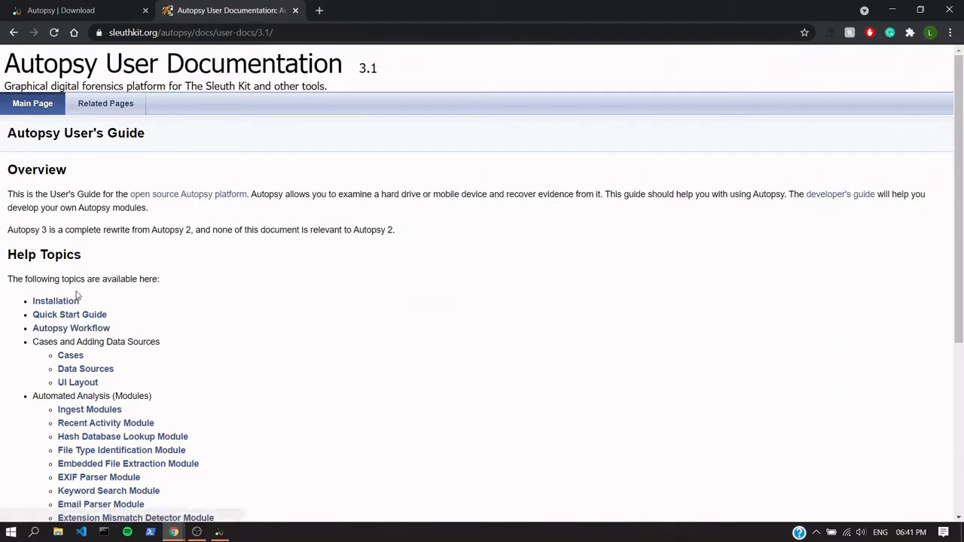
{"action": "left_click", "coordinate": [76, 295]}
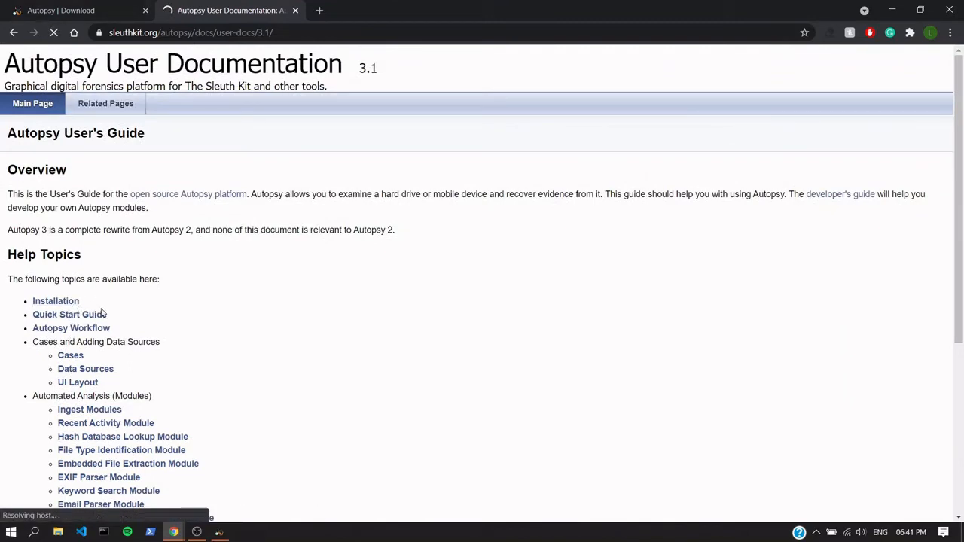
{"action": "scroll", "coordinate": [99, 315], "scroll_direction": "down", "scroll_amount": 1}
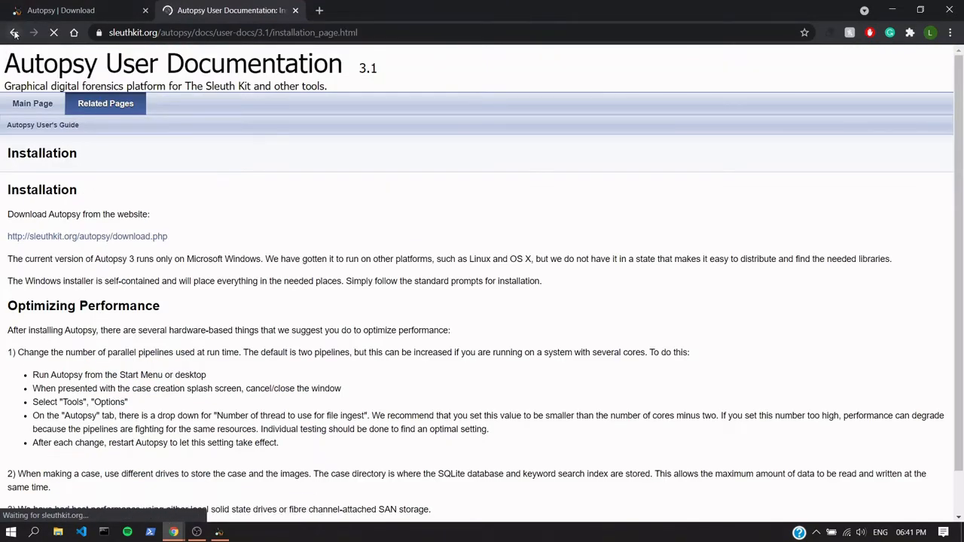
{"action": "left_click", "coordinate": [14, 32]}
Read the Cases page of the user documentation and return to the help topics.
{"action": "scroll", "coordinate": [52, 248], "scroll_direction": "down", "scroll_amount": 3}
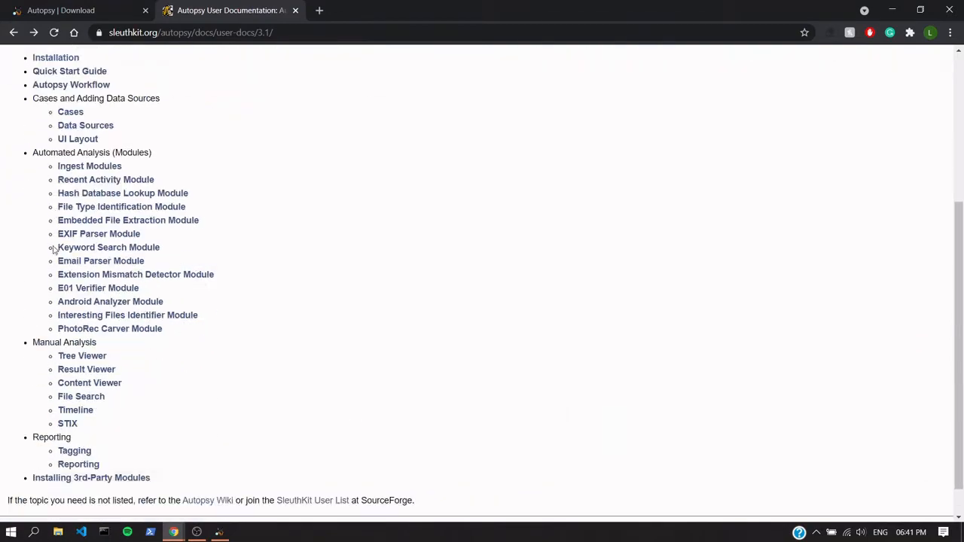
{"action": "left_click", "coordinate": [71, 107]}
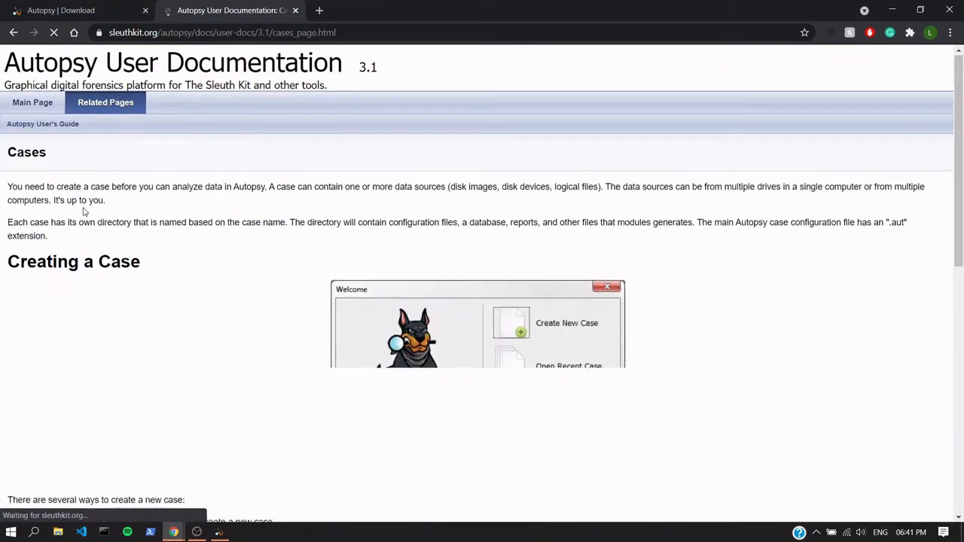
{"action": "scroll", "coordinate": [83, 208], "scroll_direction": "down", "scroll_amount": 2}
{"action": "scroll", "coordinate": [84, 210], "scroll_direction": "down", "scroll_amount": 4}
{"action": "scroll", "coordinate": [84, 210], "scroll_direction": "up", "scroll_amount": 6}
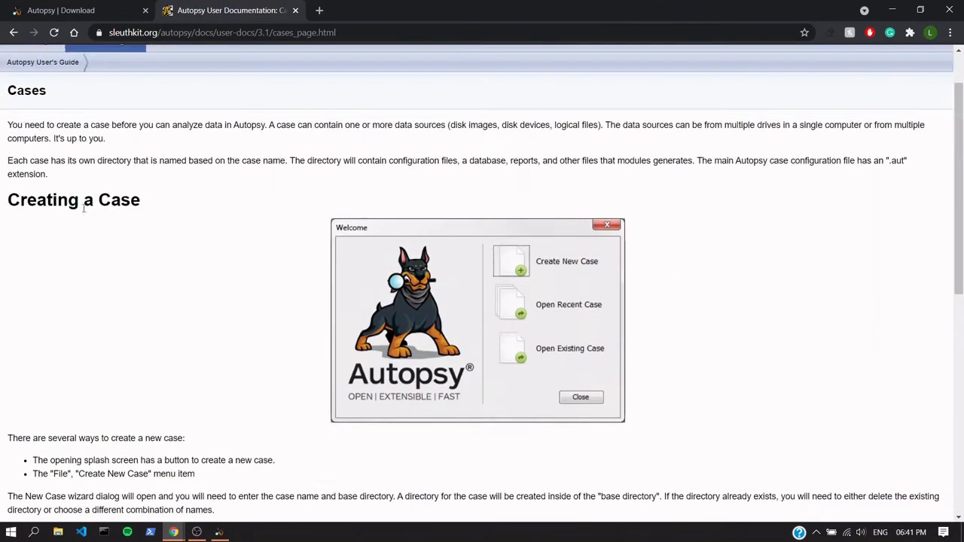
{"action": "left_click", "coordinate": [13, 33]}
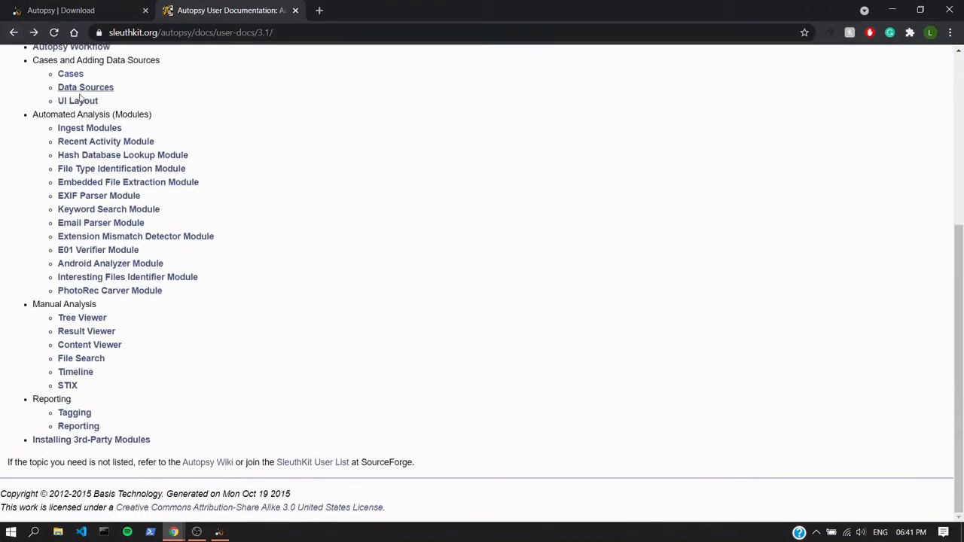
Read the Ingest Modules page of the user documentation, then return to the Autopsy download page.
{"action": "left_click", "coordinate": [96, 132]}
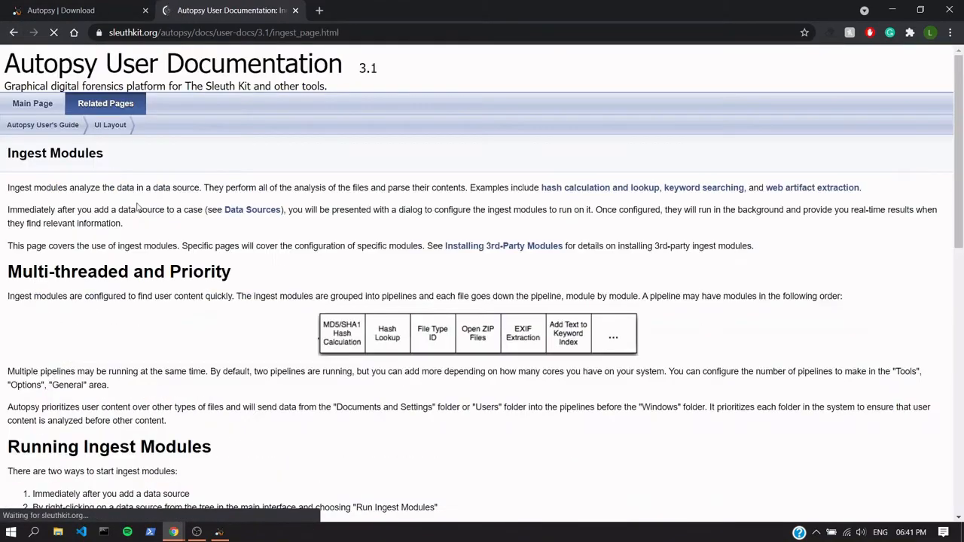
{"action": "scroll", "coordinate": [145, 215], "scroll_direction": "down", "scroll_amount": 10}
{"action": "scroll", "coordinate": [170, 218], "scroll_direction": "up", "scroll_amount": 4}
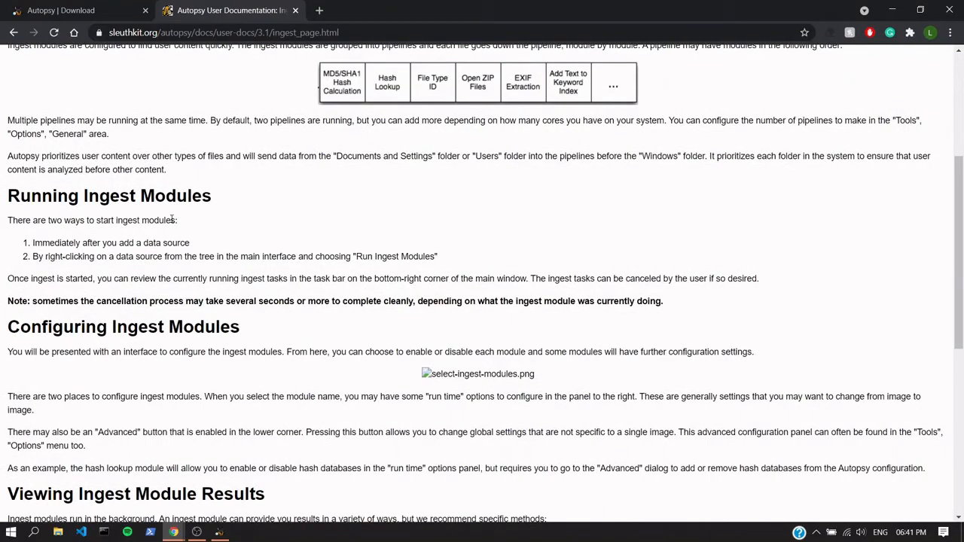
{"action": "scroll", "coordinate": [170, 219], "scroll_direction": "up", "scroll_amount": 5}
{"action": "left_click", "coordinate": [60, 10]}
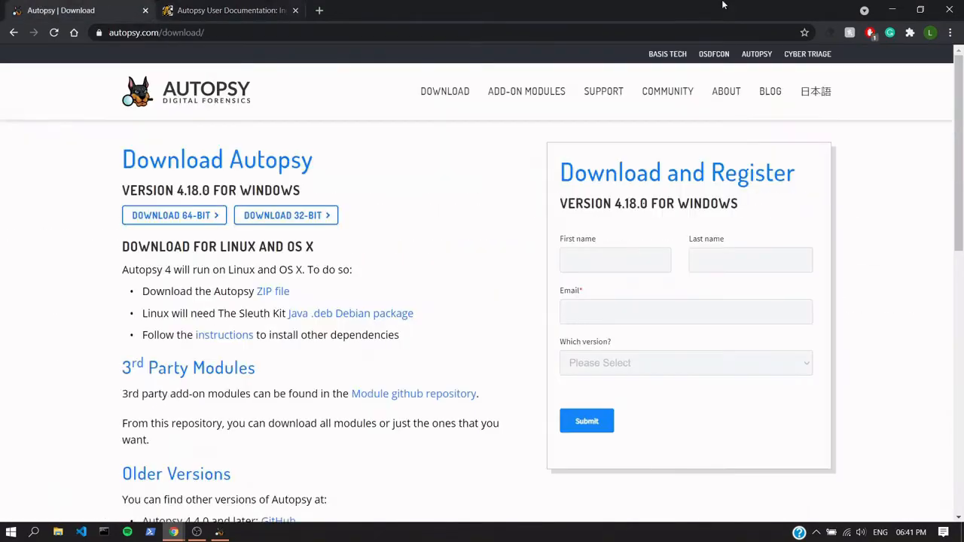
Switch to the Autopsy application and start creating a new case.
{"action": "left_click", "coordinate": [906, 6]}
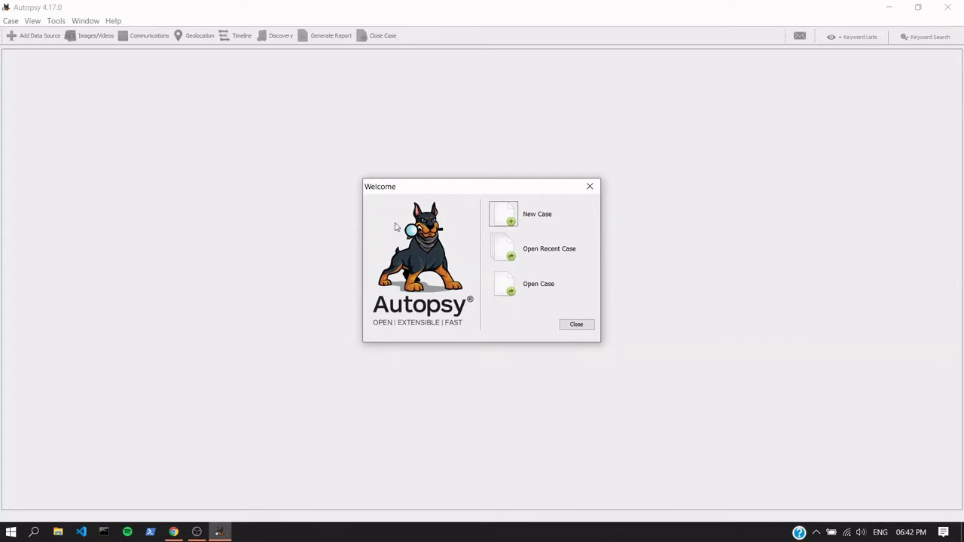
{"action": "left_click", "coordinate": [511, 224]}
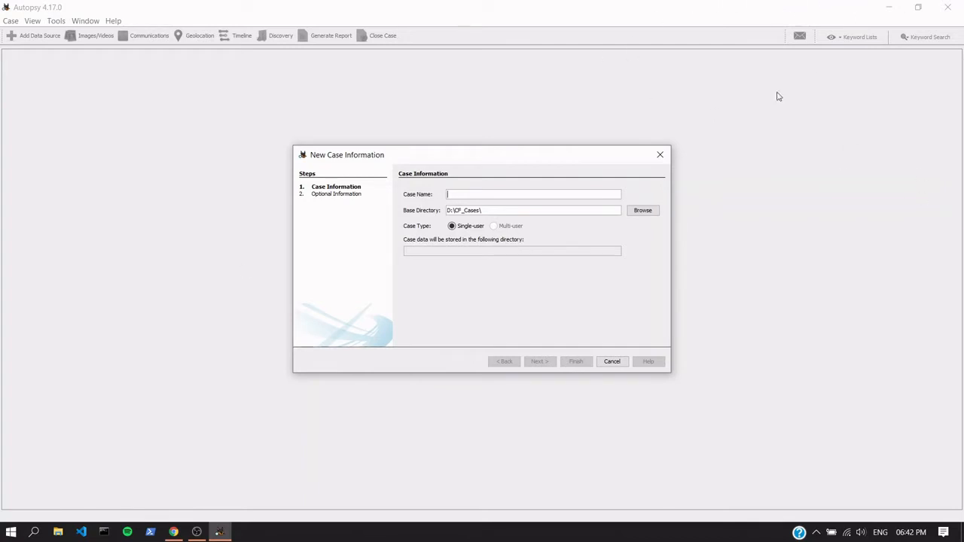
{"action": "left_click", "coordinate": [528, 194]}
{"action": "type", "text": "case1"}
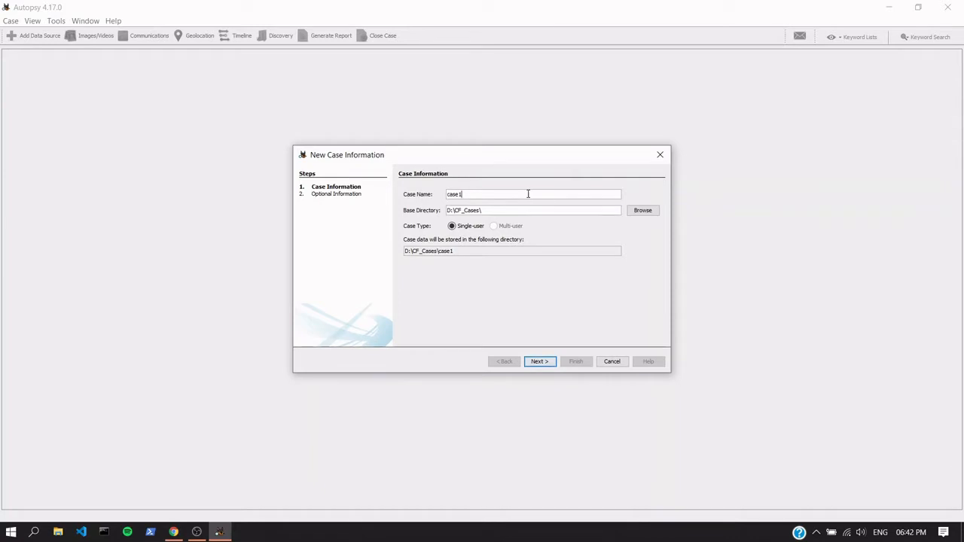
{"action": "key", "text": "BackSpace"}
{"action": "key", "text": "BackSpace"}
{"action": "key", "text": "BackSpace"}
{"action": "key", "text": "BackSpace"}
{"action": "key", "text": "BackSpace"}
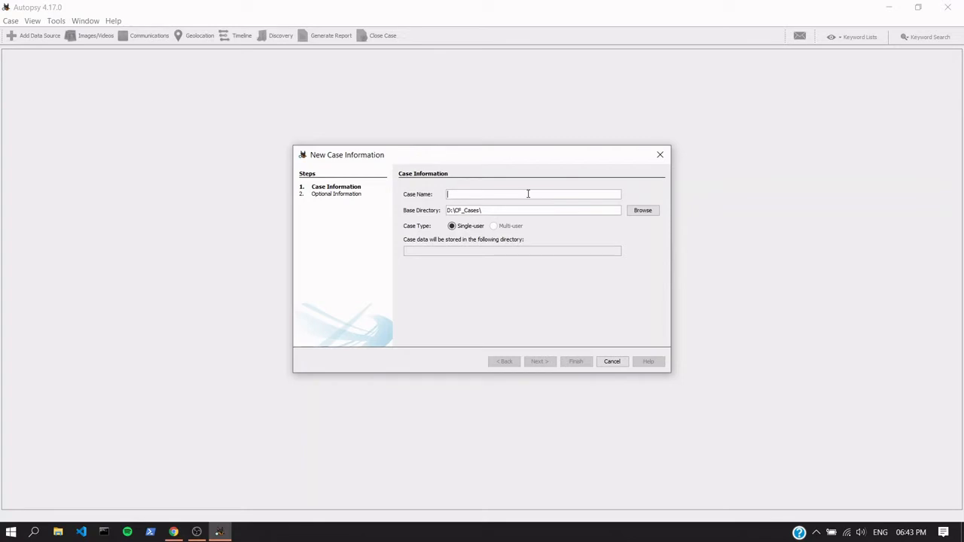
Name the new case 01_02_016_09-05-2021.
{"action": "type", "text": "01_"}
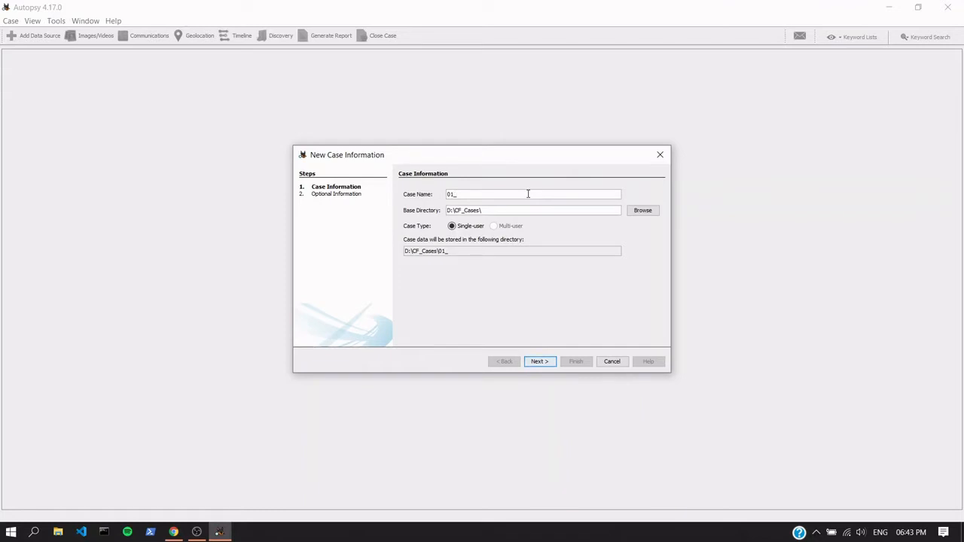
{"action": "type", "text": "02_0"}
{"action": "type", "text": "16_"}
{"action": "type", "text": "09"}
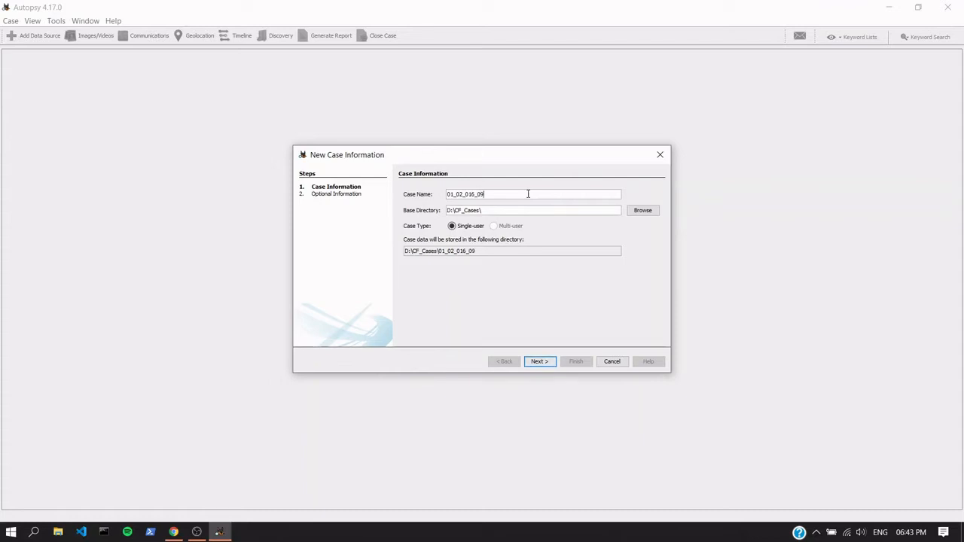
{"action": "type", "text": "-"}
{"action": "type", "text": "05-"}
{"action": "type", "text": "201"}
{"action": "type", "text": "21"}
{"action": "left_click_drag", "start_coordinate": [515, 195], "coordinate": [450, 192]}
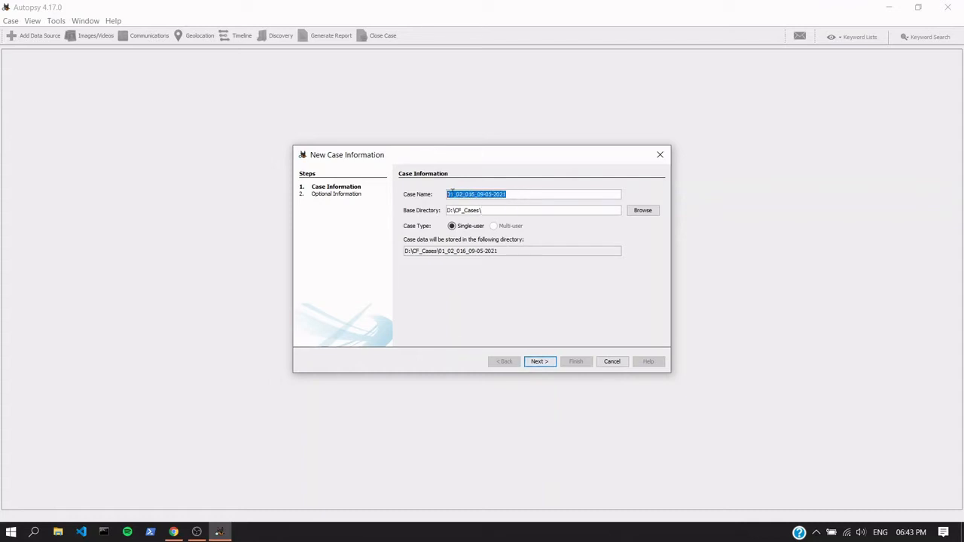
{"action": "left_click", "coordinate": [526, 195]}
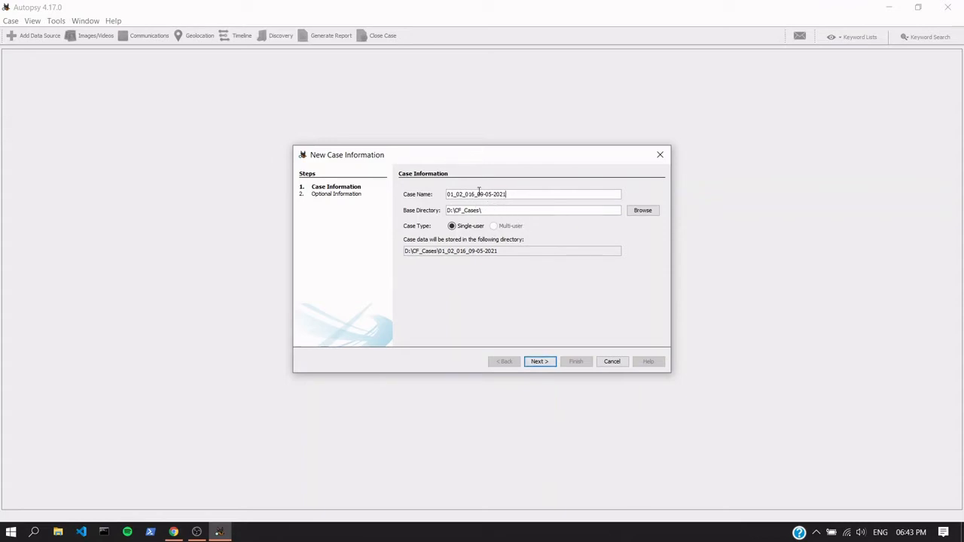
{"action": "left_click_drag", "start_coordinate": [480, 194], "coordinate": [506, 195]}
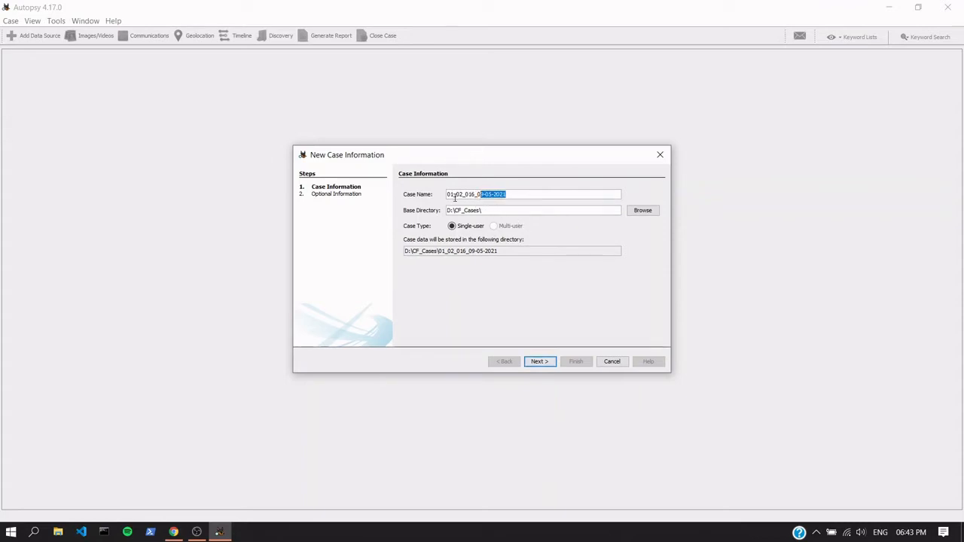
{"action": "left_click", "coordinate": [462, 195]}
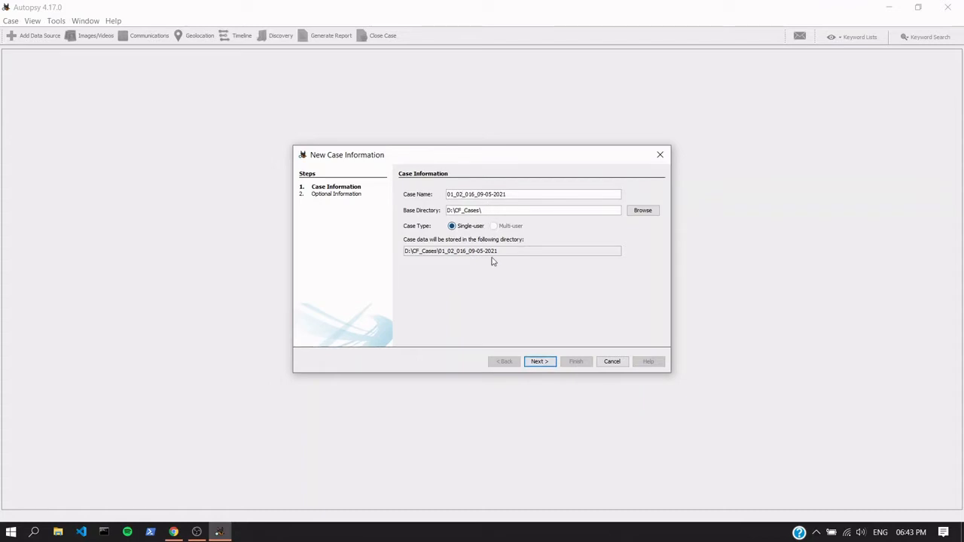
{"action": "left_click", "coordinate": [507, 213]}
Continue to the optional case information, set the case number to 001 and finish creating the case.
{"action": "left_click", "coordinate": [546, 364]}
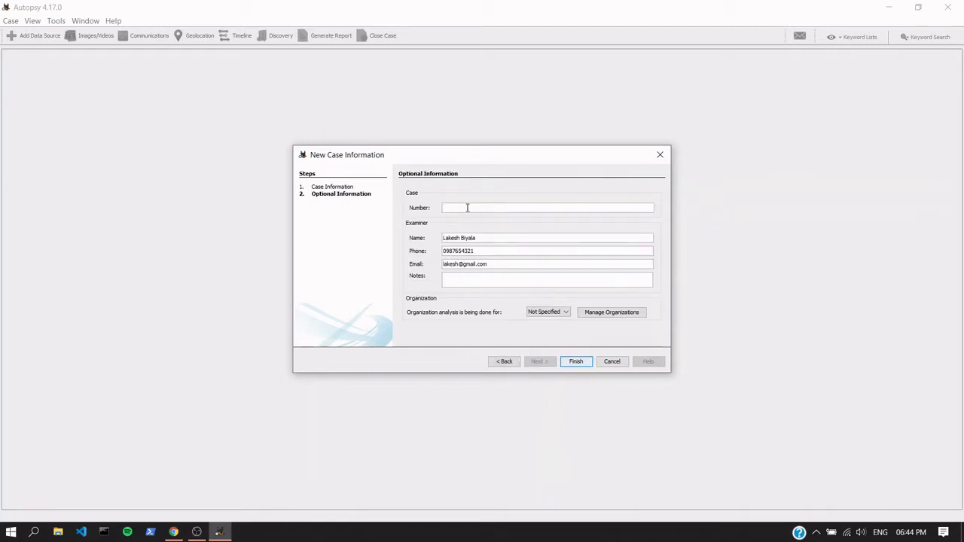
{"action": "type", "text": "001"}
{"action": "double_click", "coordinate": [477, 240]}
{"action": "left_click", "coordinate": [487, 252]}
{"action": "left_click", "coordinate": [576, 361]}
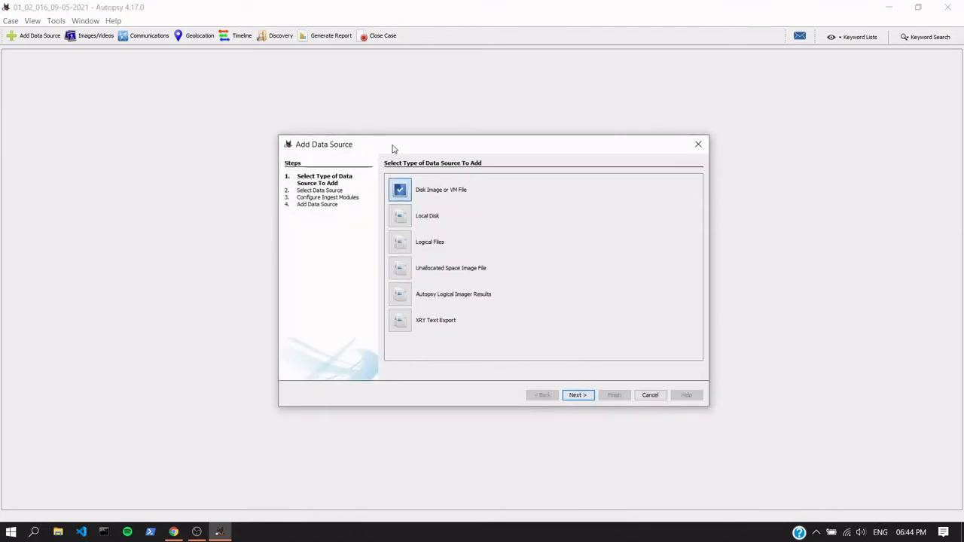
Choose Disk Image or VM File as the data source type and proceed to selecting the source.
{"action": "left_click_drag", "start_coordinate": [393, 148], "coordinate": [341, 183]}
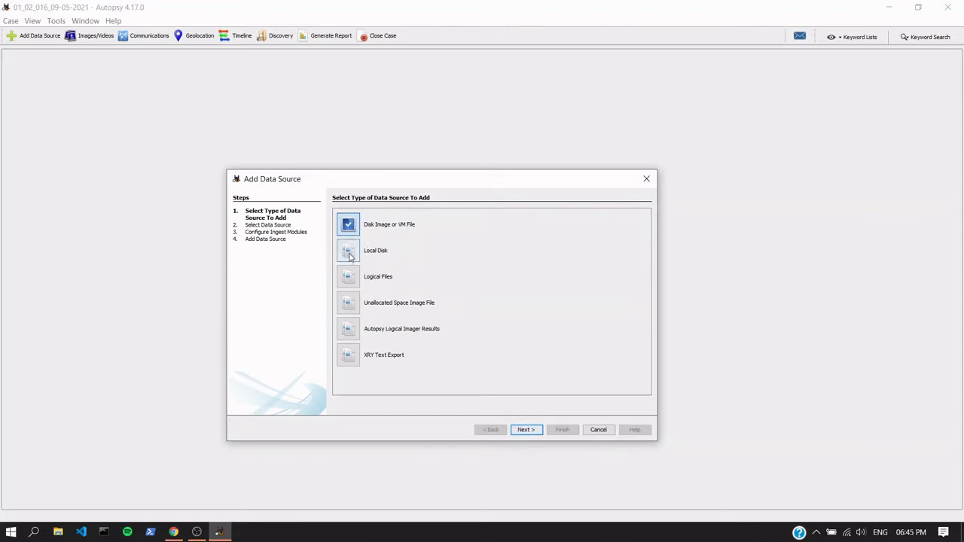
{"action": "left_click", "coordinate": [348, 250]}
{"action": "left_click", "coordinate": [348, 277]}
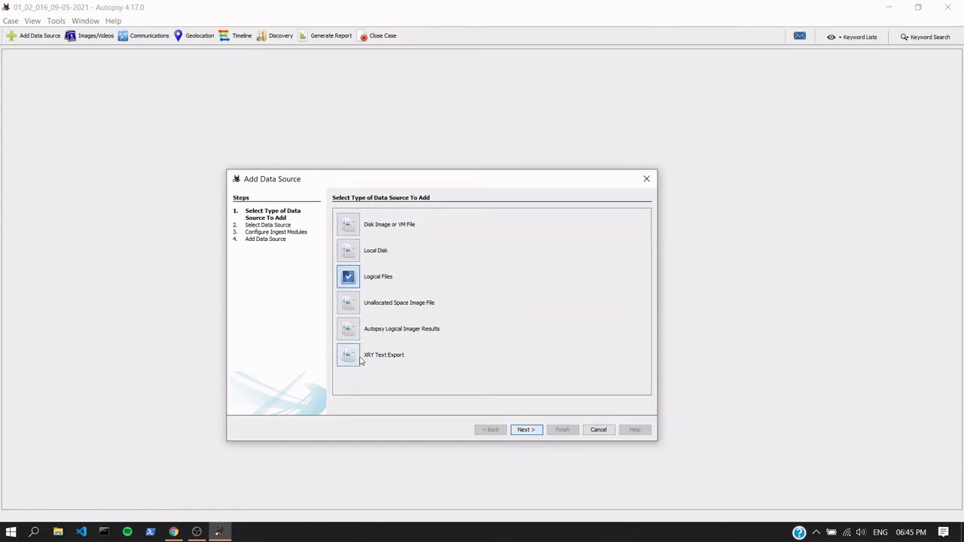
{"action": "left_click", "coordinate": [348, 303]}
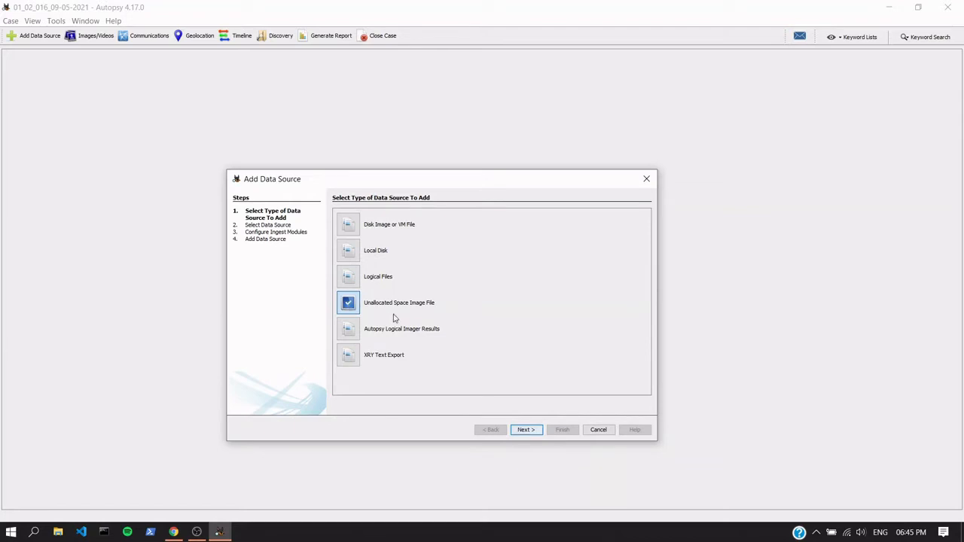
{"action": "left_click", "coordinate": [348, 225]}
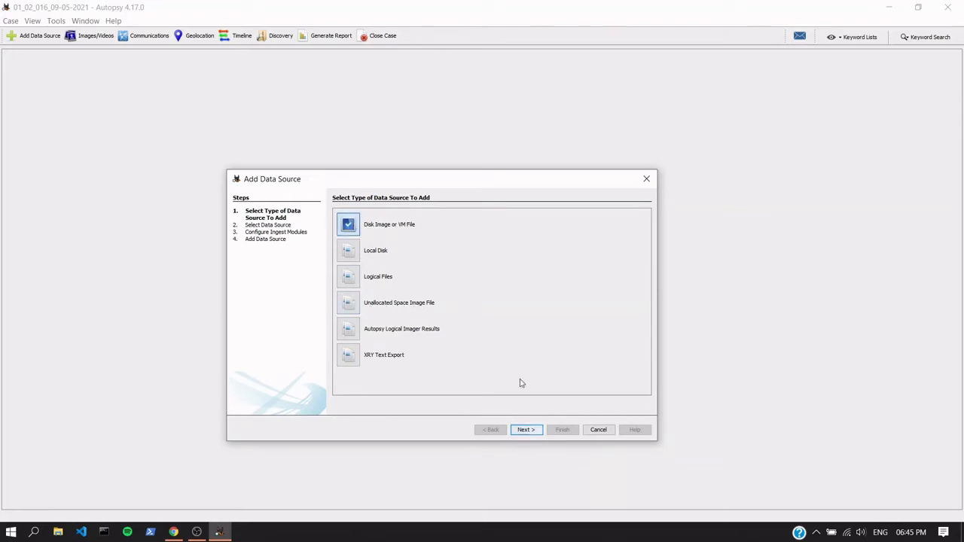
{"action": "left_click", "coordinate": [531, 430]}
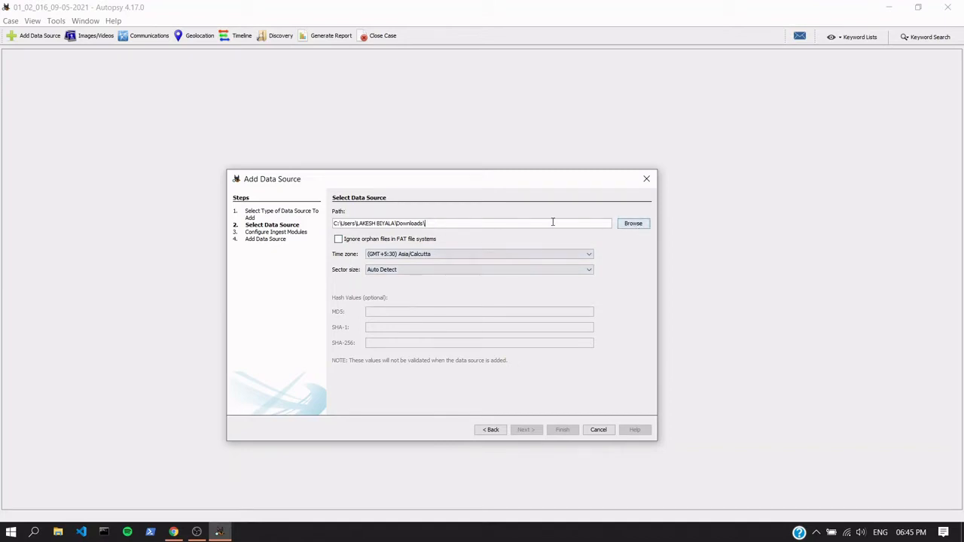
Show the Downloads folder in details view and load nps-2011-scenario4.E01 as the data source image.
{"action": "left_click", "coordinate": [625, 225]}
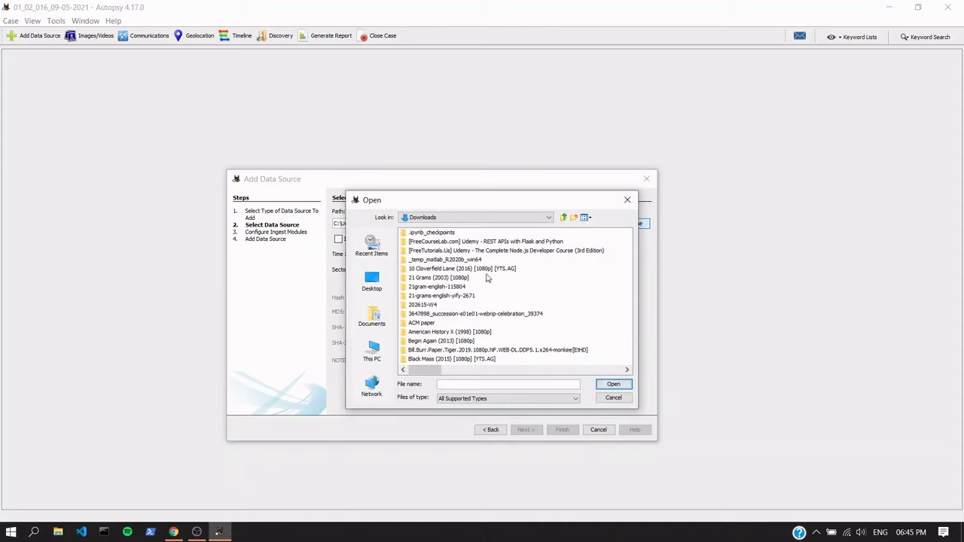
{"action": "mouse_move", "coordinate": [434, 370]}
{"action": "left_mouse_down"}
{"action": "mouse_move", "coordinate": [599, 373]}
{"action": "mouse_move", "coordinate": [421, 370]}
{"action": "left_mouse_up"}
{"action": "right_click", "coordinate": [581, 296]}
{"action": "mouse_move", "coordinate": [607, 299]}
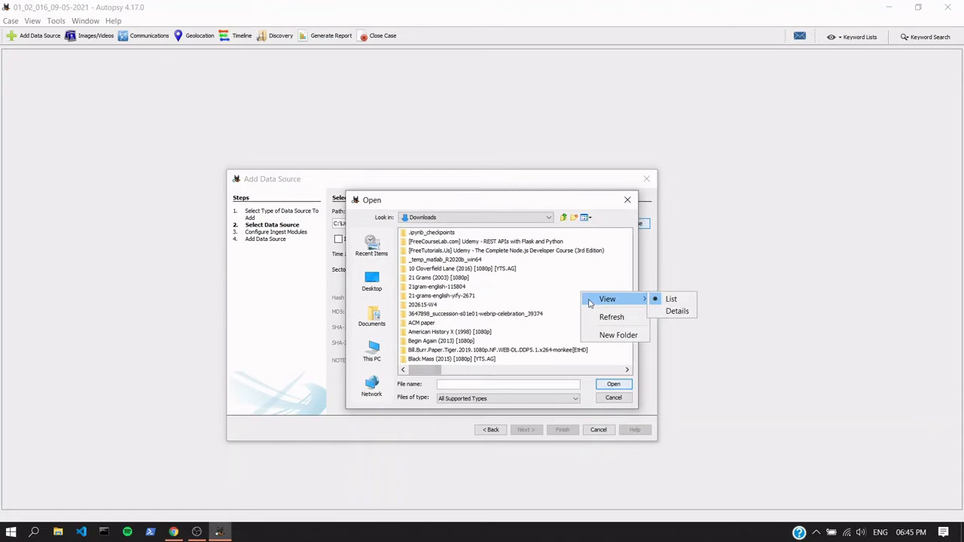
{"action": "left_click", "coordinate": [672, 316]}
{"action": "scroll", "coordinate": [458, 338], "scroll_direction": "down", "scroll_amount": 15}
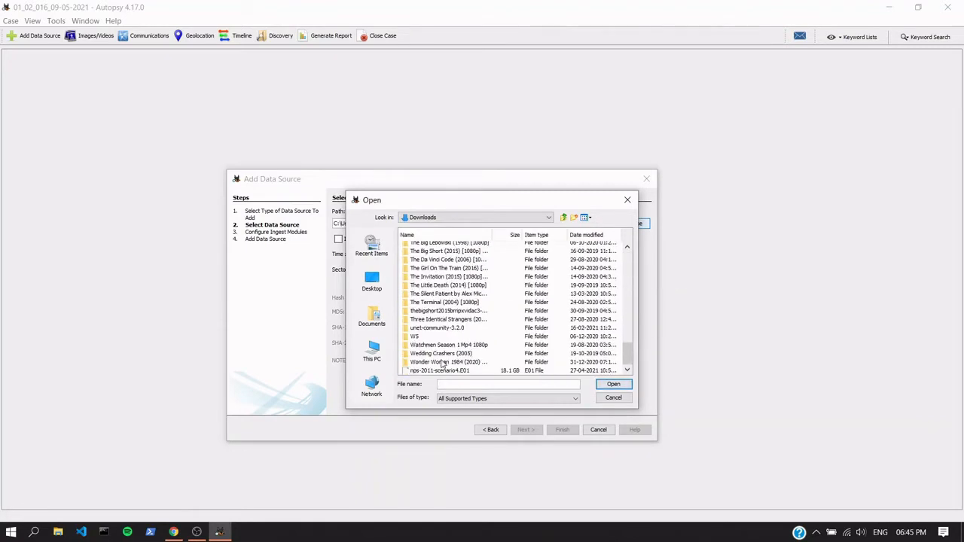
{"action": "left_click", "coordinate": [440, 370]}
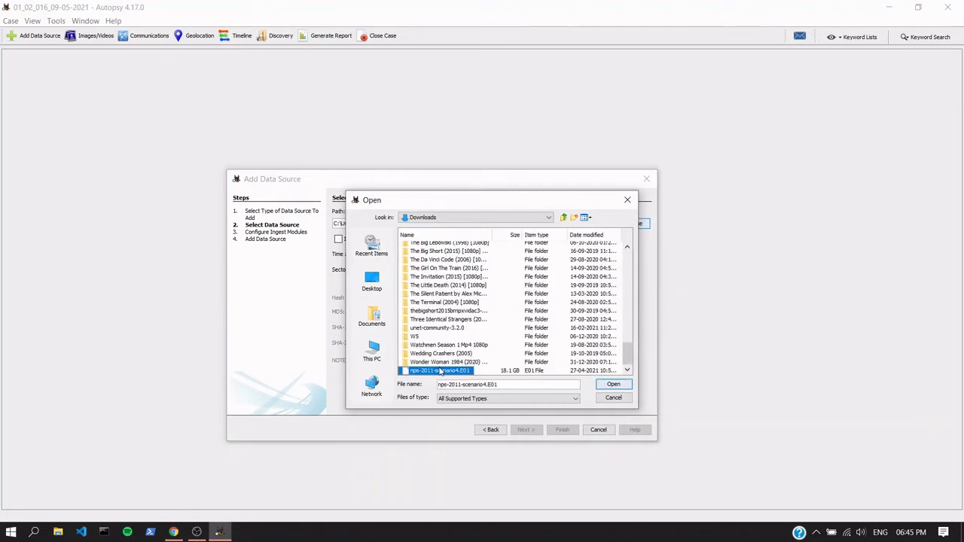
{"action": "left_click", "coordinate": [614, 386]}
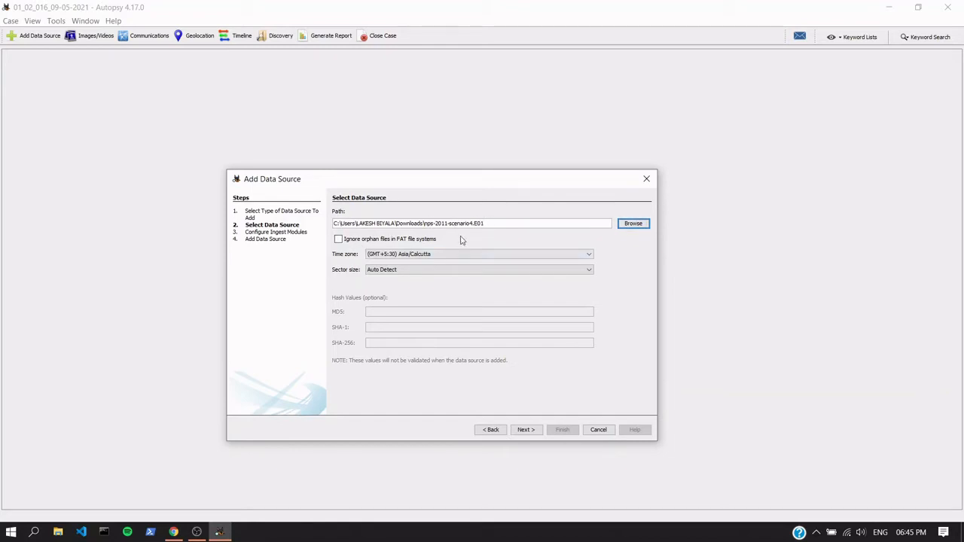
Set the data source's time zone to (GMT+0:00) GMT and continue to the ingest module configuration.
{"action": "left_click", "coordinate": [462, 255]}
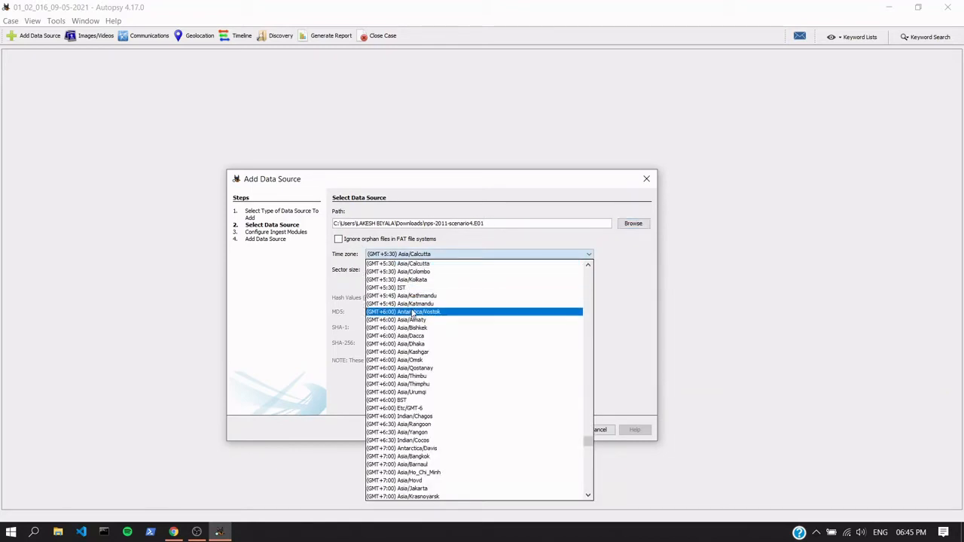
{"action": "scroll", "coordinate": [413, 311], "scroll_direction": "up", "scroll_amount": 15}
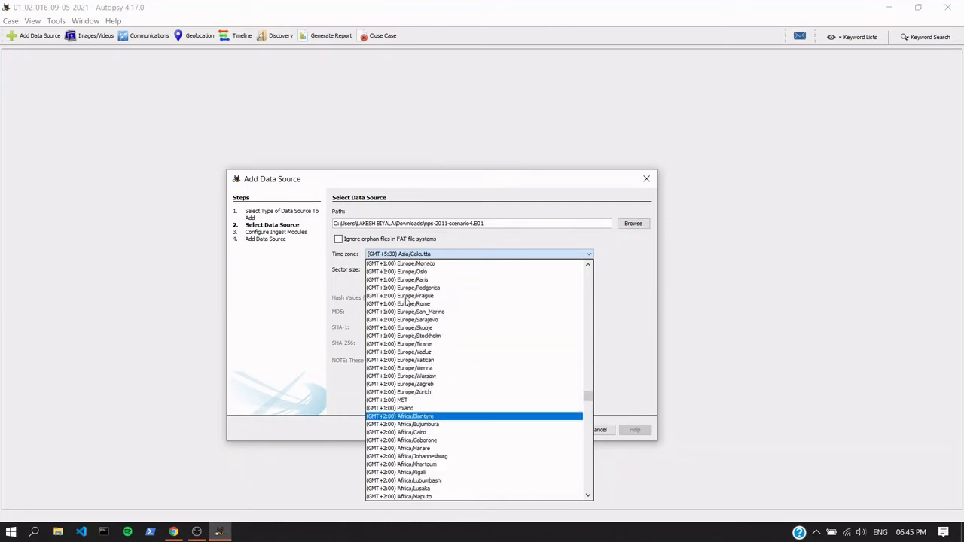
{"action": "scroll", "coordinate": [407, 300], "scroll_direction": "up", "scroll_amount": 6}
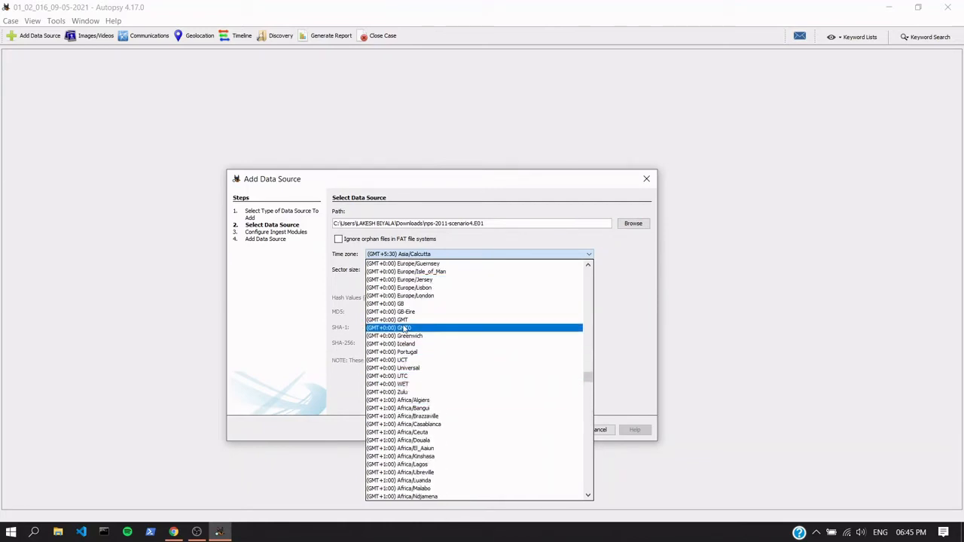
{"action": "left_click", "coordinate": [400, 320]}
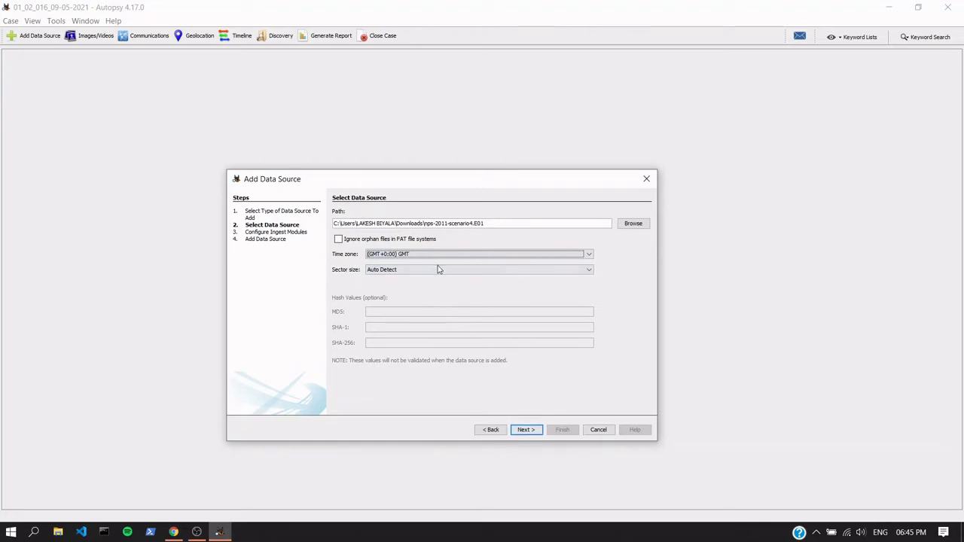
{"action": "left_click", "coordinate": [525, 431]}
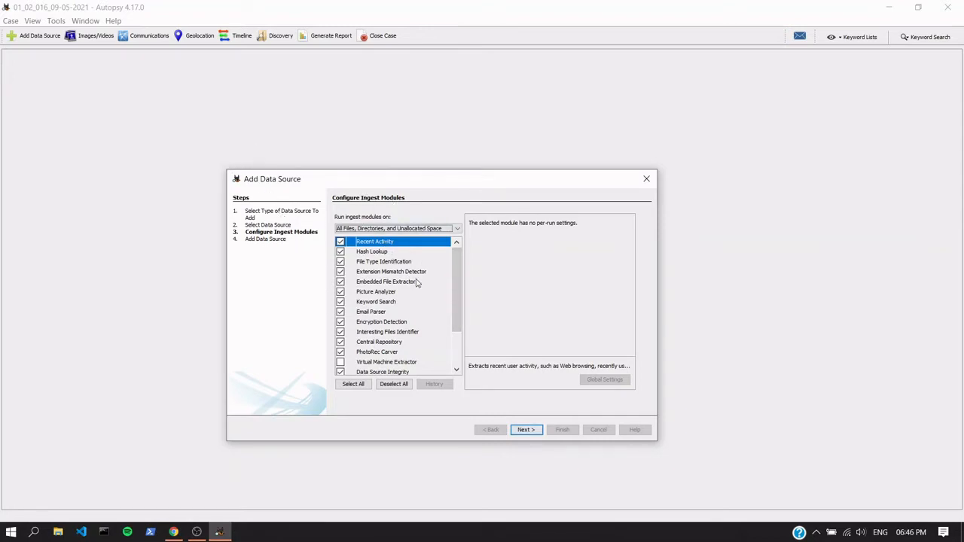
Review the ingest settings of the Hash Lookup, File Type Identification and Extension Mismatch Detector modules.
{"action": "scroll", "coordinate": [458, 284], "scroll_direction": "down", "scroll_amount": 1}
{"action": "scroll", "coordinate": [459, 271], "scroll_direction": "up", "scroll_amount": 1}
{"action": "left_click", "coordinate": [383, 253]}
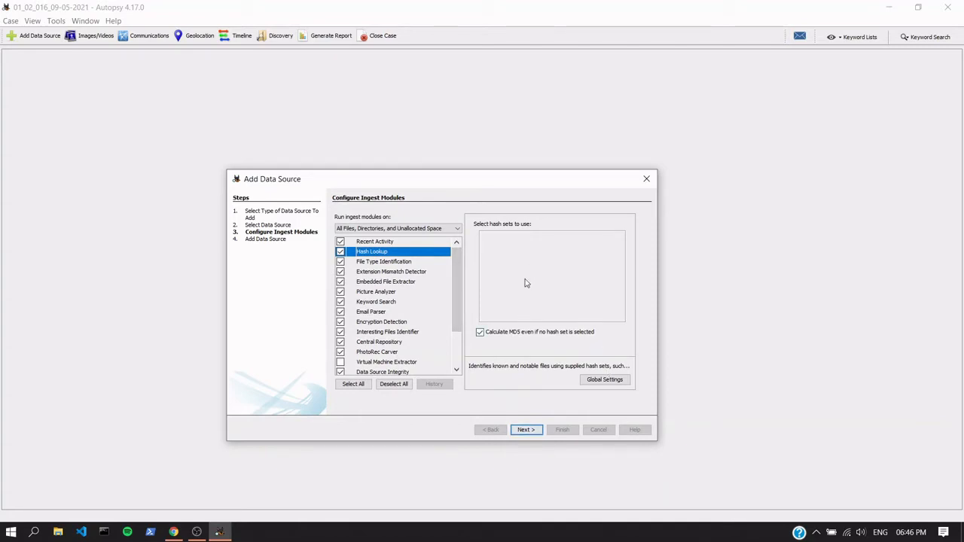
{"action": "left_click", "coordinate": [395, 264]}
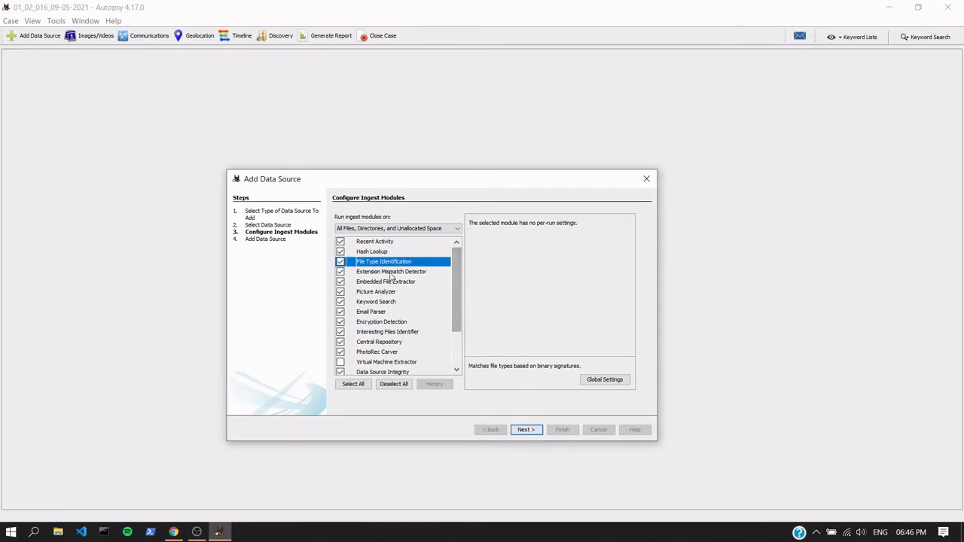
{"action": "left_click", "coordinate": [393, 274]}
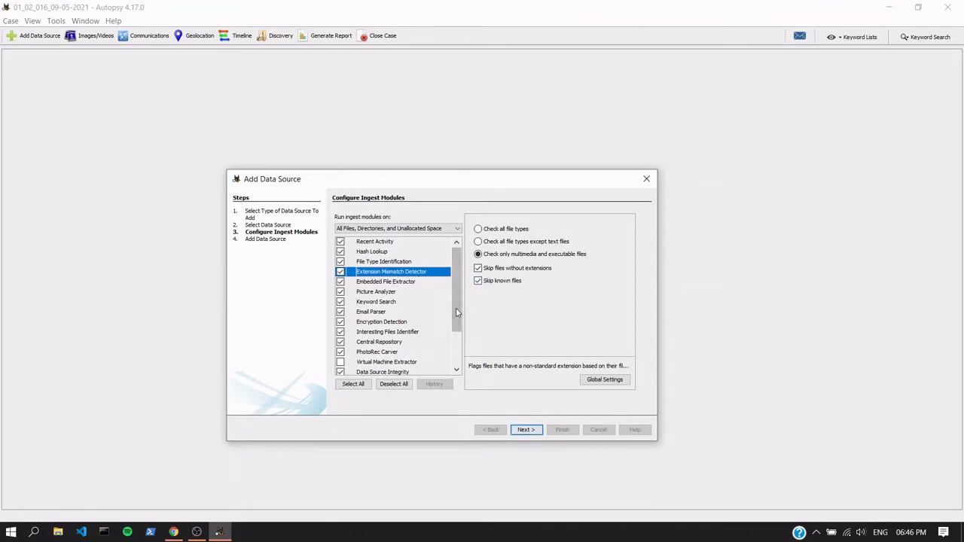
{"action": "scroll", "coordinate": [455, 313], "scroll_direction": "down", "scroll_amount": 2}
{"action": "scroll", "coordinate": [459, 292], "scroll_direction": "up", "scroll_amount": 2}
{"action": "left_click", "coordinate": [604, 380]}
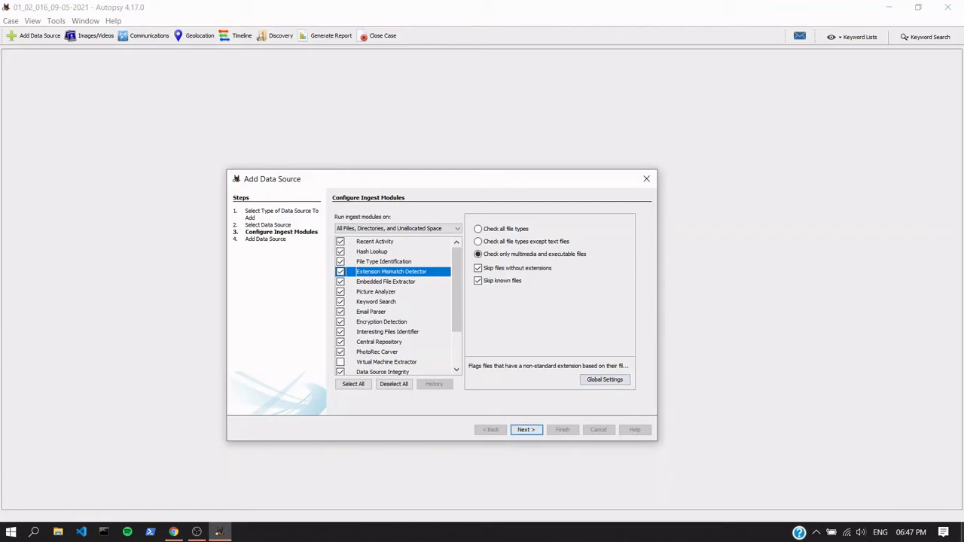
Switch to the desktop, view the image 1.PNG in Photos and close it.
{"action": "key", "text": "super+d"}
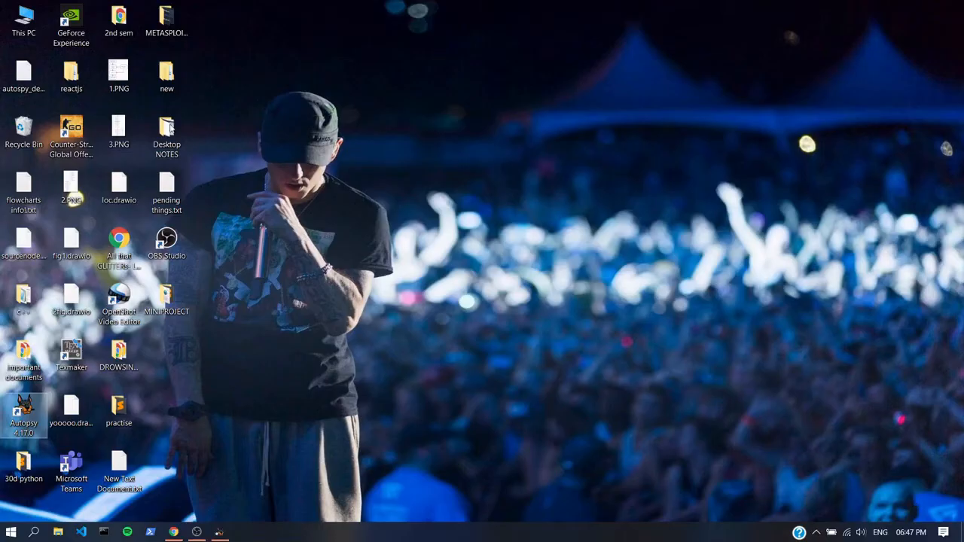
{"action": "left_click", "coordinate": [123, 84]}
{"action": "double_click", "coordinate": [123, 84]}
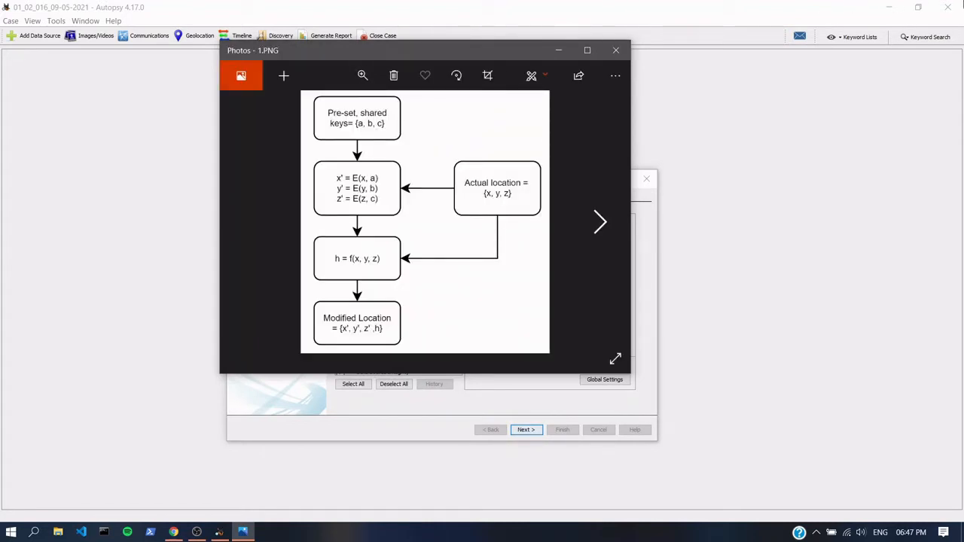
{"action": "key", "text": "alt+F4"}
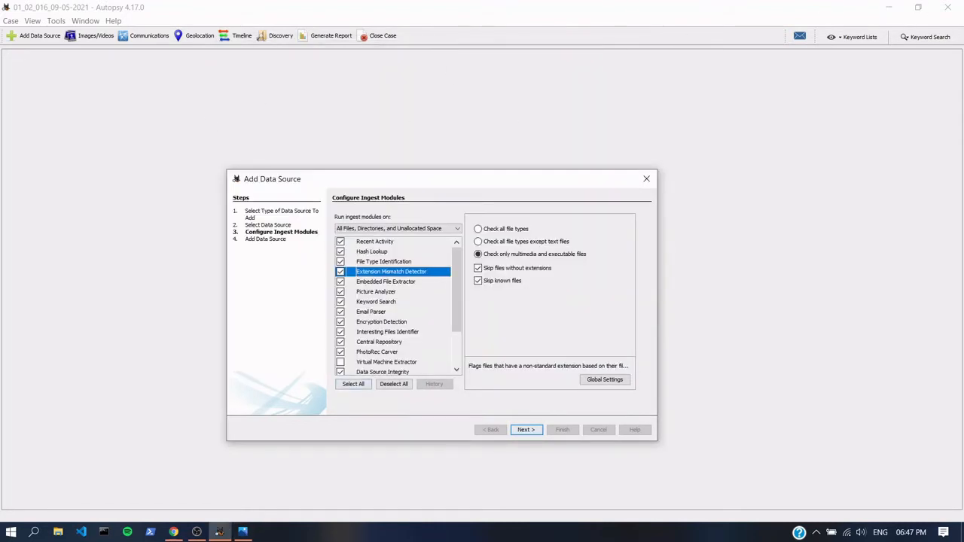
{"action": "left_click", "coordinate": [243, 532]}
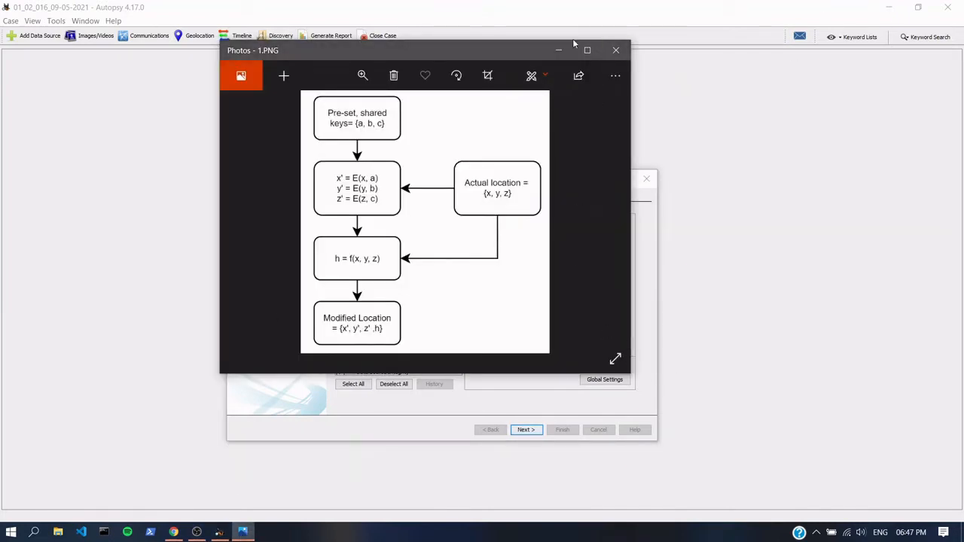
{"action": "left_click", "coordinate": [616, 50]}
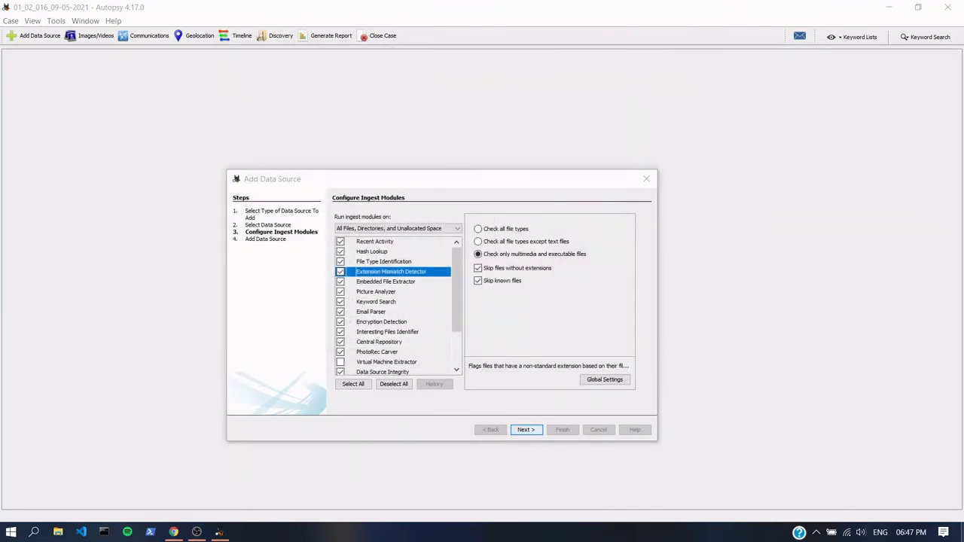
Rename the desktop file 1.PNG to 1.txt through its properties and accept the extension change.
{"action": "left_click", "coordinate": [962, 532]}
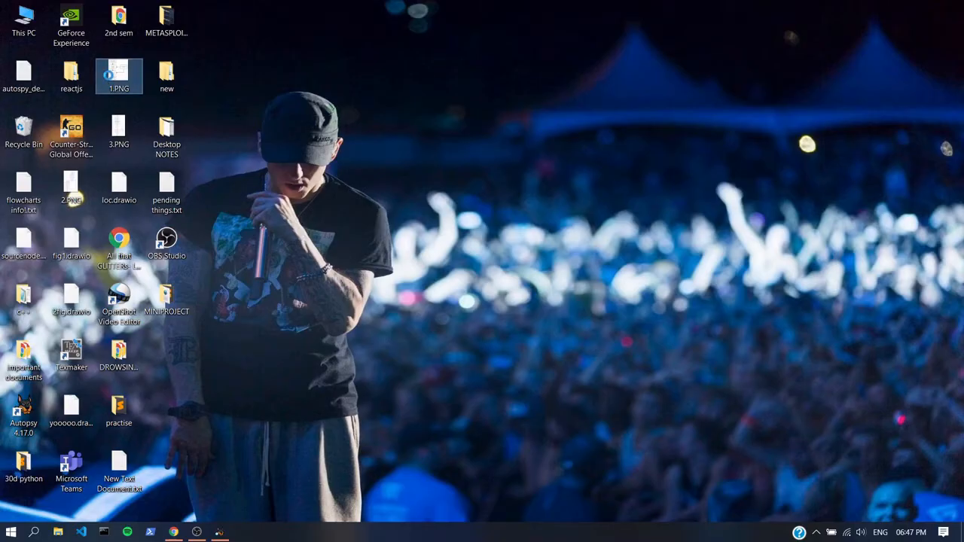
{"action": "right_click", "coordinate": [109, 76]}
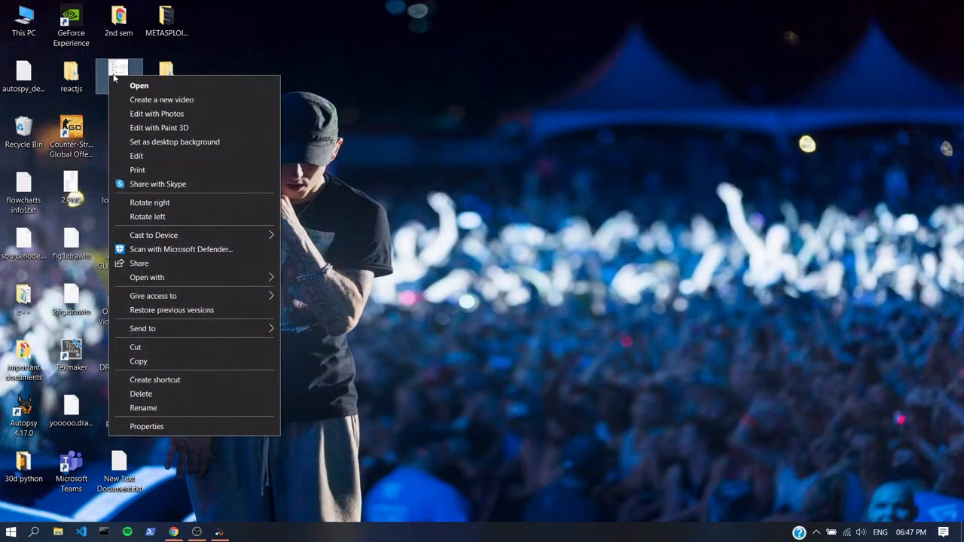
{"action": "left_click", "coordinate": [146, 426]}
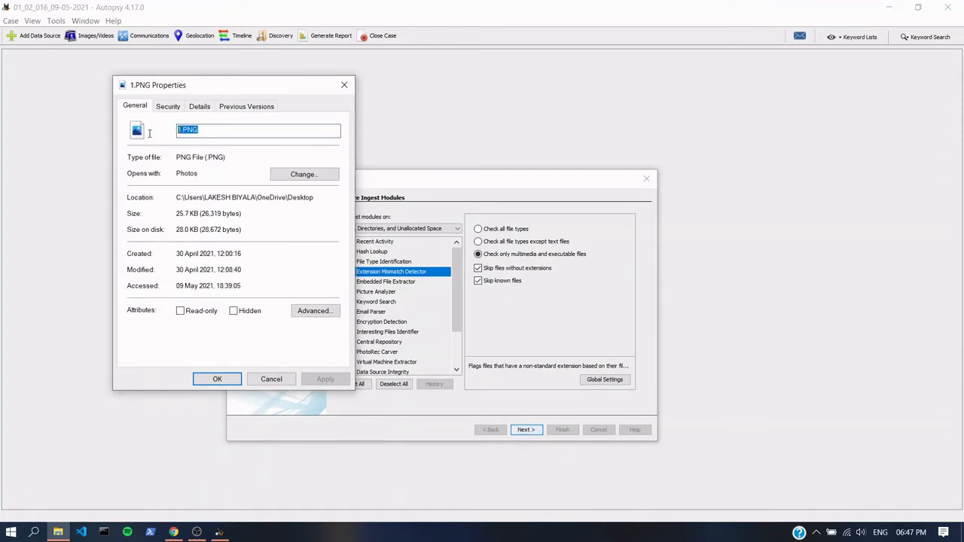
{"action": "type", "text": "1.txt"}
{"action": "key", "text": "Return"}
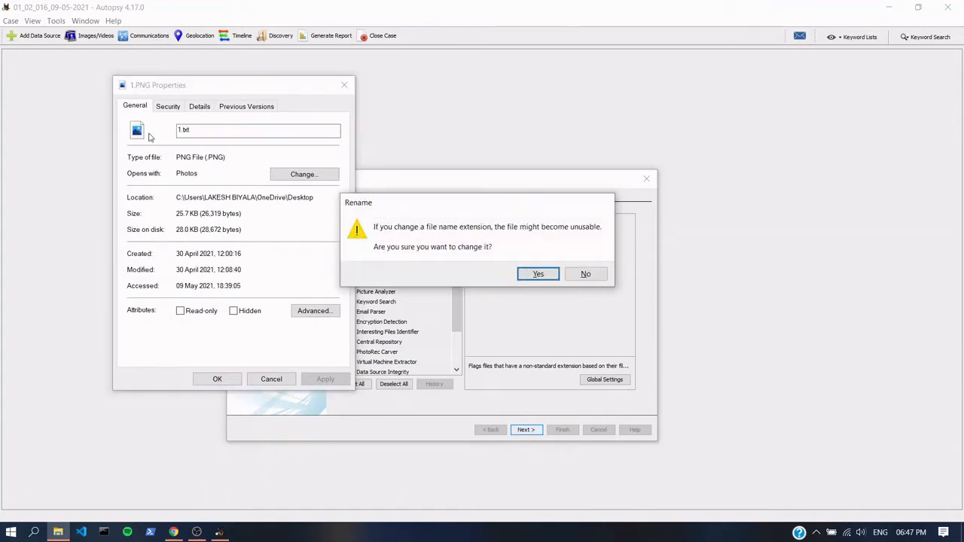
{"action": "left_click", "coordinate": [538, 275]}
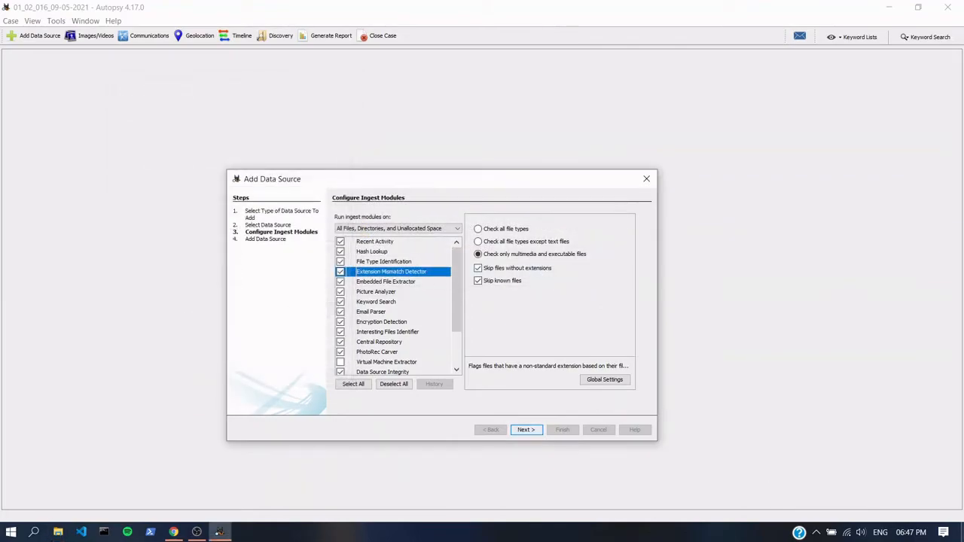
Open 1.txt from the desktop in Notepad, examine its contents and close it.
{"action": "key", "text": "super+d"}
{"action": "double_click", "coordinate": [122, 88]}
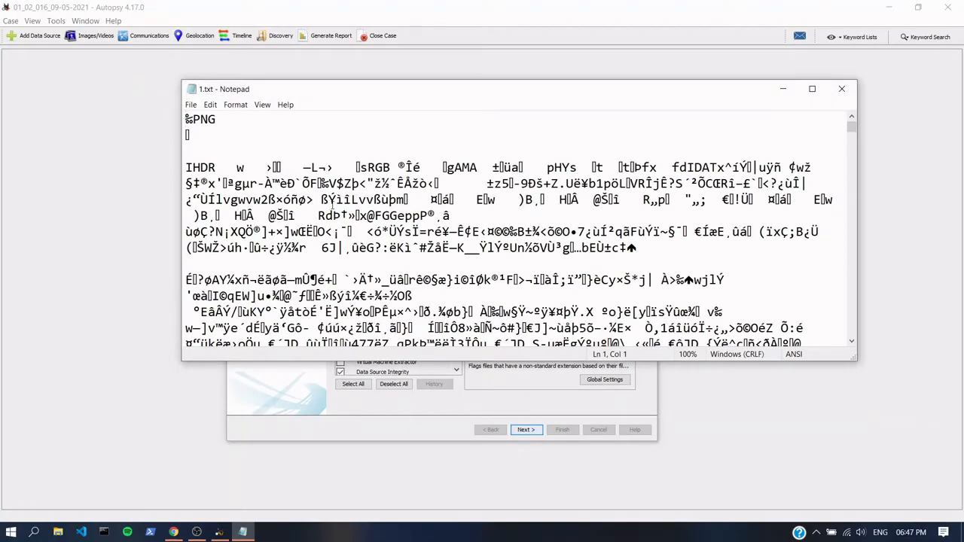
{"action": "scroll", "coordinate": [520, 230], "scroll_direction": "down", "scroll_amount": 10}
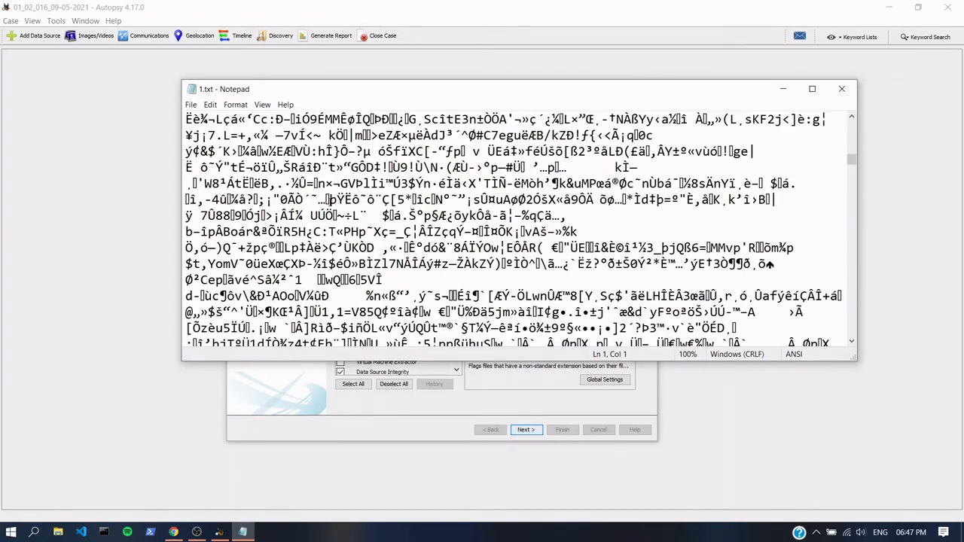
{"action": "scroll", "coordinate": [273, 217], "scroll_direction": "down", "scroll_amount": 5}
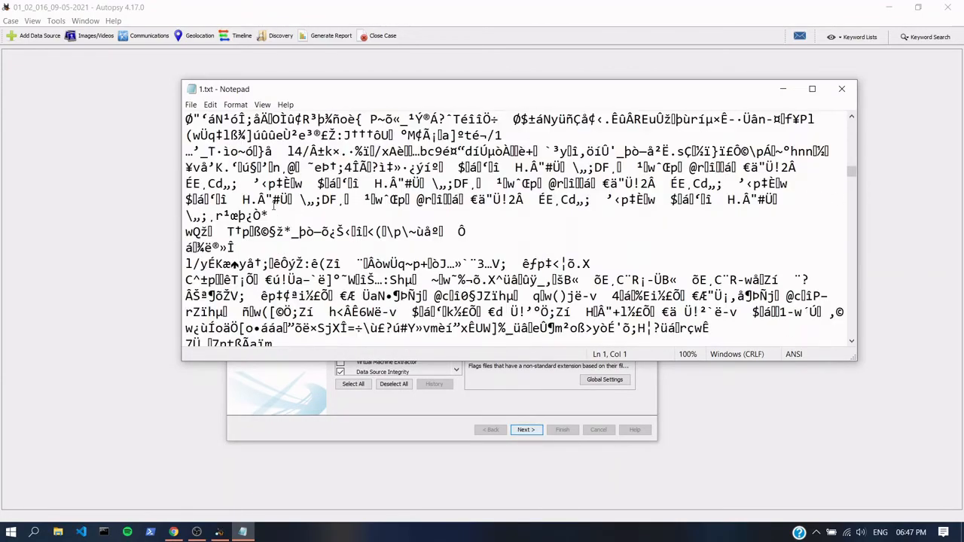
{"action": "scroll", "coordinate": [269, 215], "scroll_direction": "down", "scroll_amount": 3}
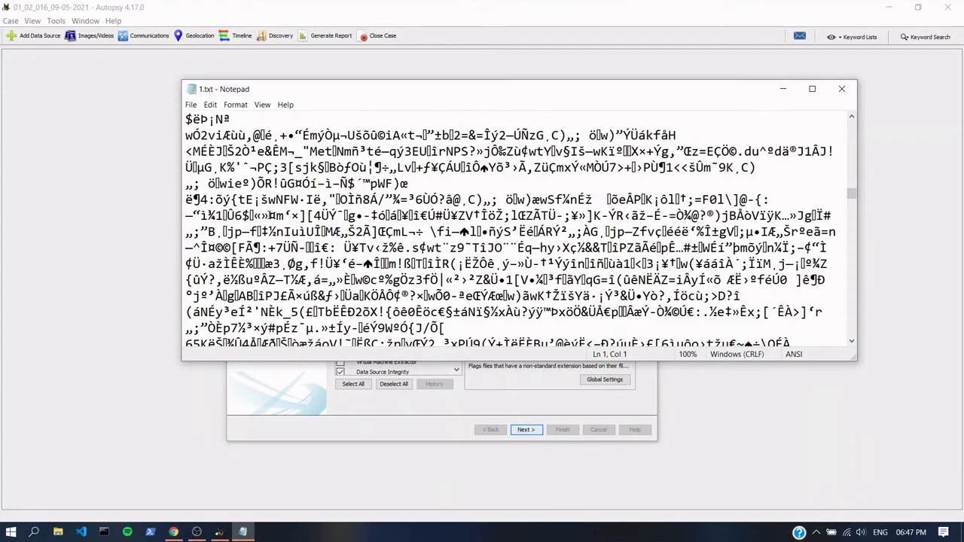
{"action": "scroll", "coordinate": [269, 215], "scroll_direction": "down", "scroll_amount": 3}
{"action": "scroll", "coordinate": [271, 200], "scroll_direction": "up", "scroll_amount": 12}
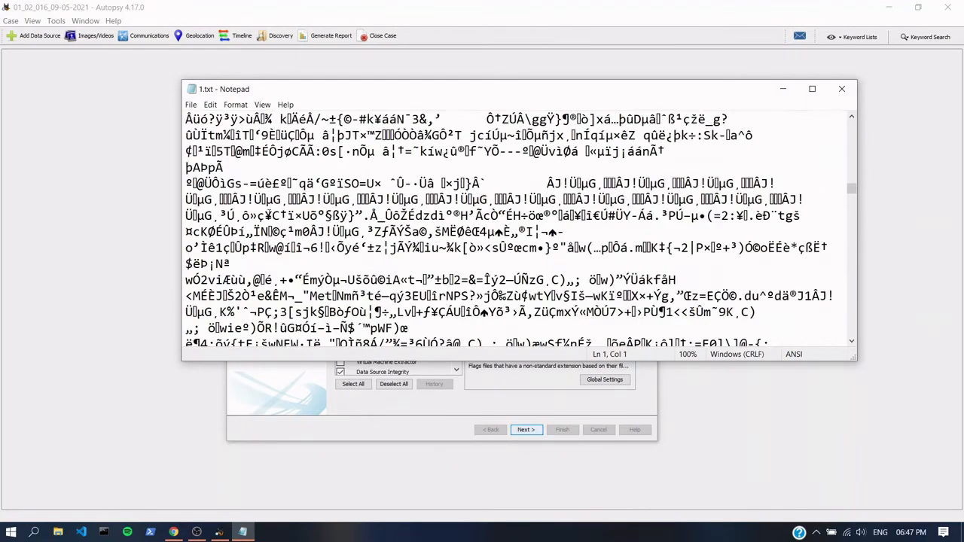
{"action": "scroll", "coordinate": [272, 197], "scroll_direction": "up", "scroll_amount": 1}
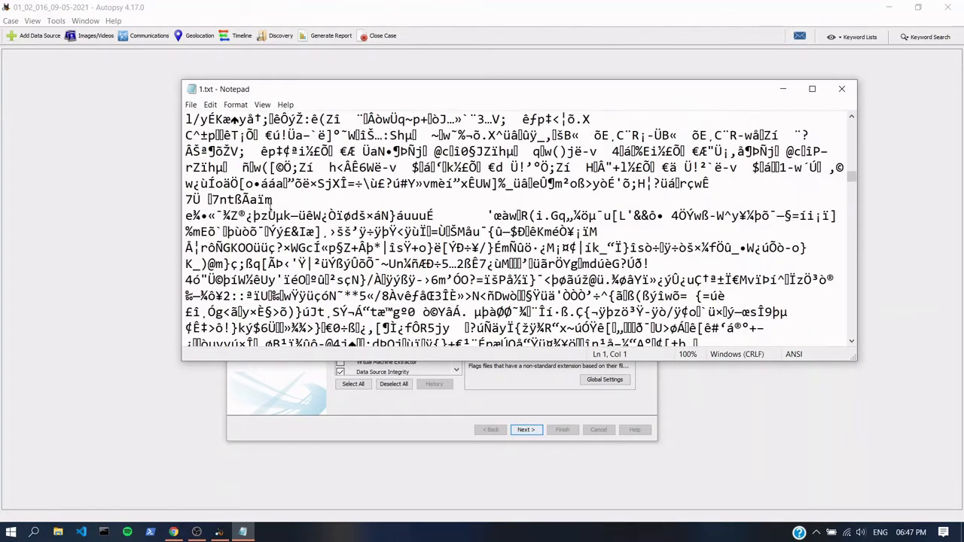
{"action": "scroll", "coordinate": [271, 215], "scroll_direction": "up", "scroll_amount": 10}
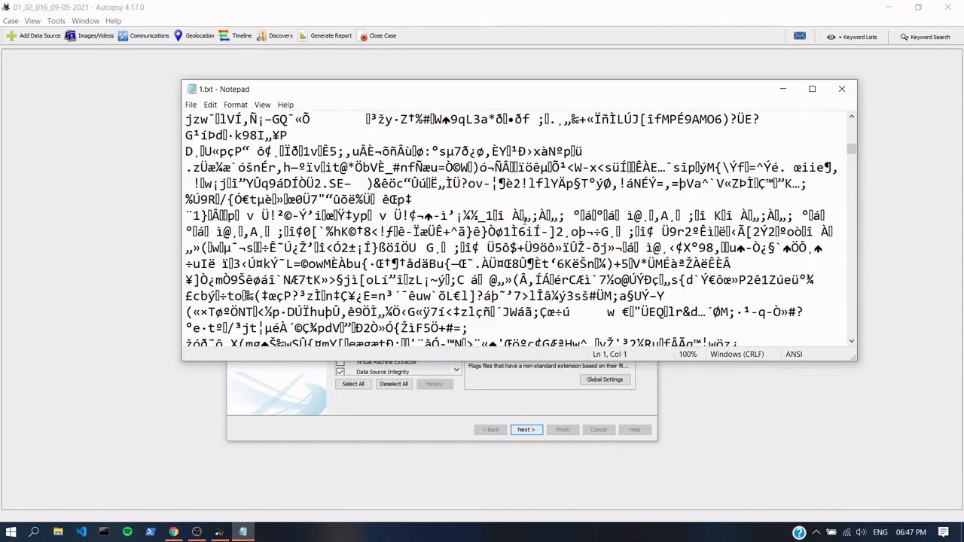
{"action": "scroll", "coordinate": [800, 136], "scroll_direction": "up", "scroll_amount": 10}
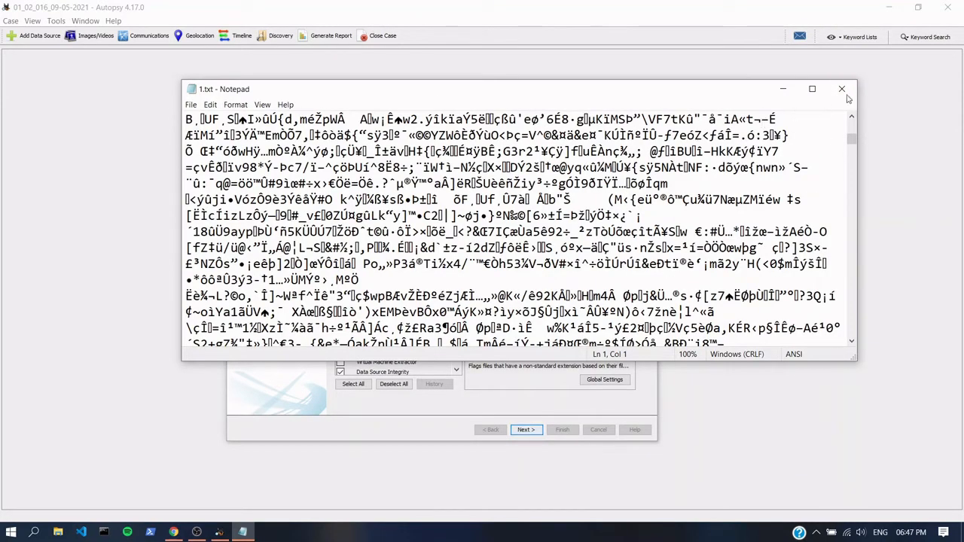
{"action": "scroll", "coordinate": [821, 117], "scroll_direction": "up", "scroll_amount": 3}
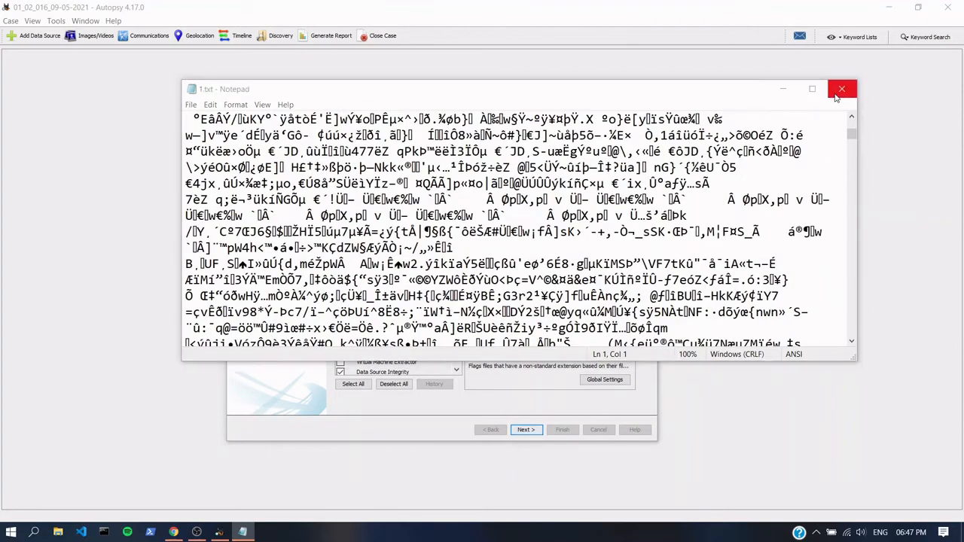
{"action": "left_click", "coordinate": [840, 92]}
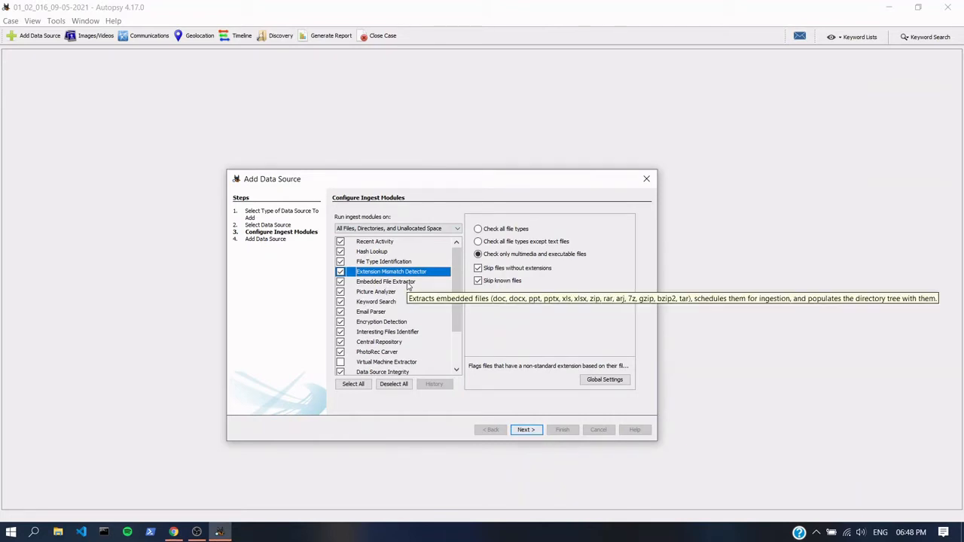
Review the settings of the ingest modules from Embedded File Extractor through Interesting Files Identifier.
{"action": "key", "text": "Down"}
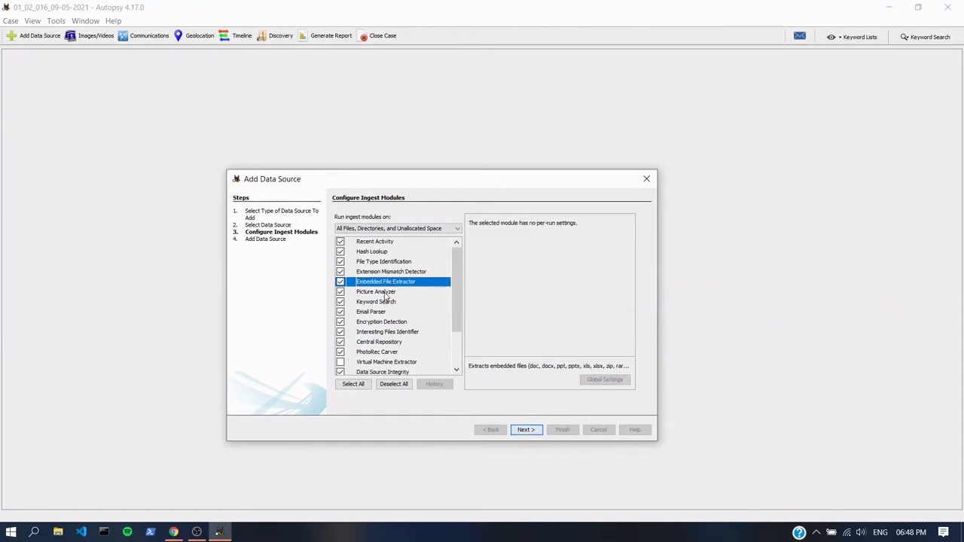
{"action": "key", "text": "Down"}
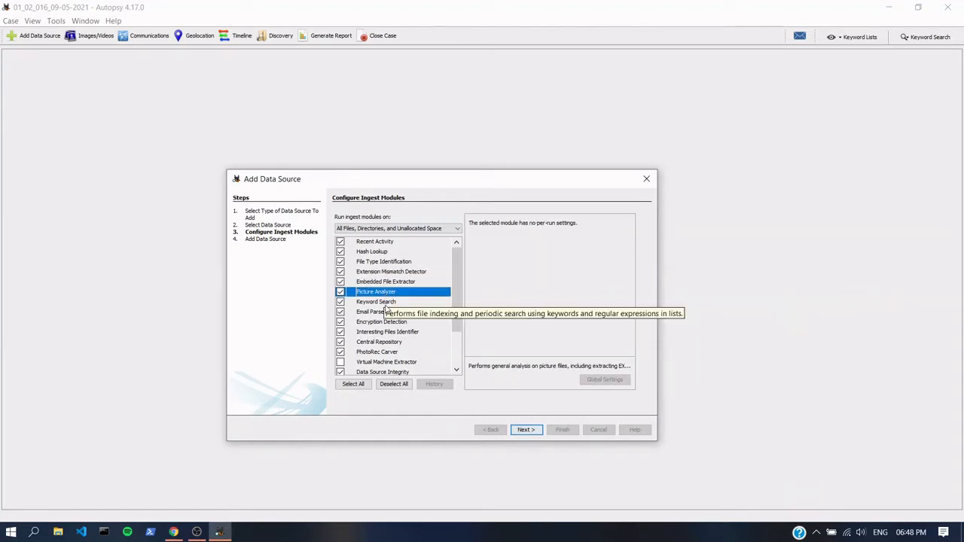
{"action": "left_click", "coordinate": [385, 303]}
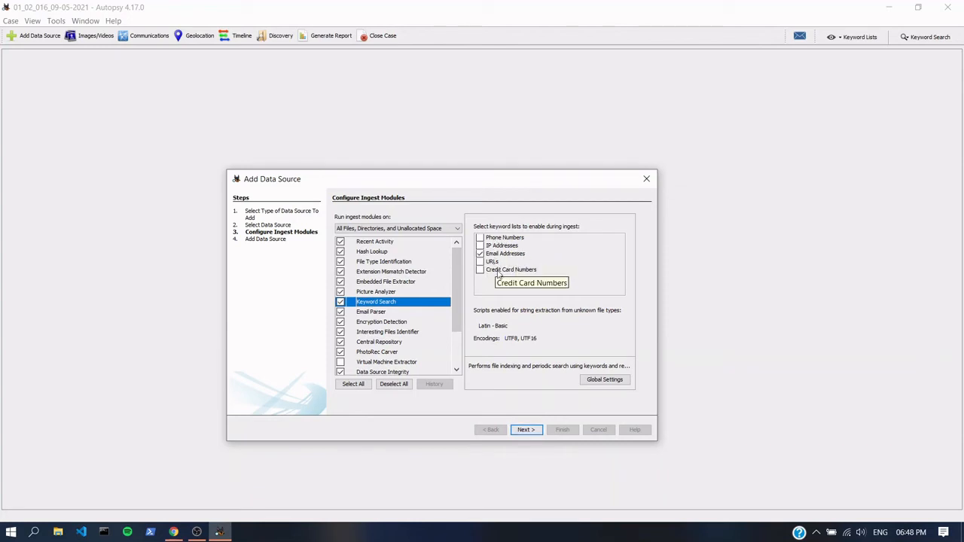
{"action": "left_click", "coordinate": [384, 315]}
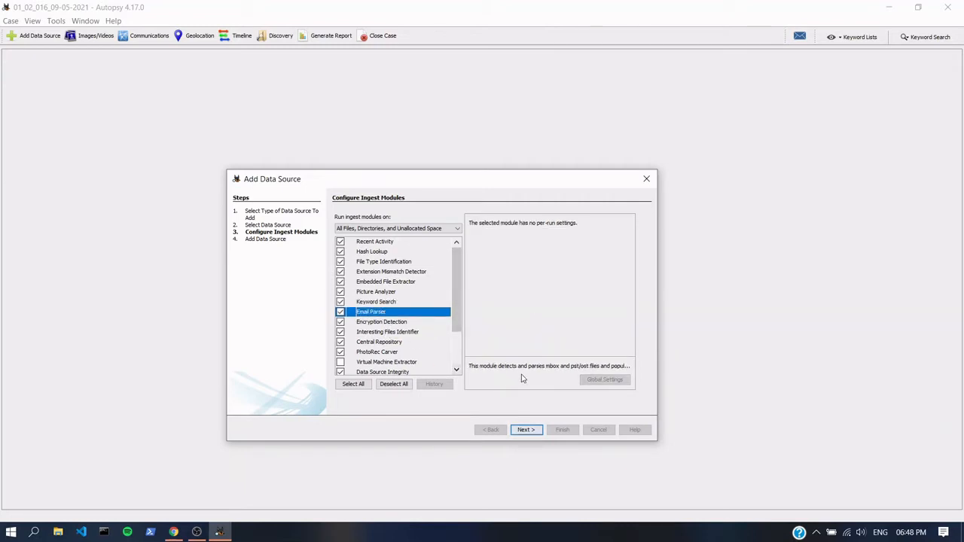
{"action": "left_click", "coordinate": [388, 322]}
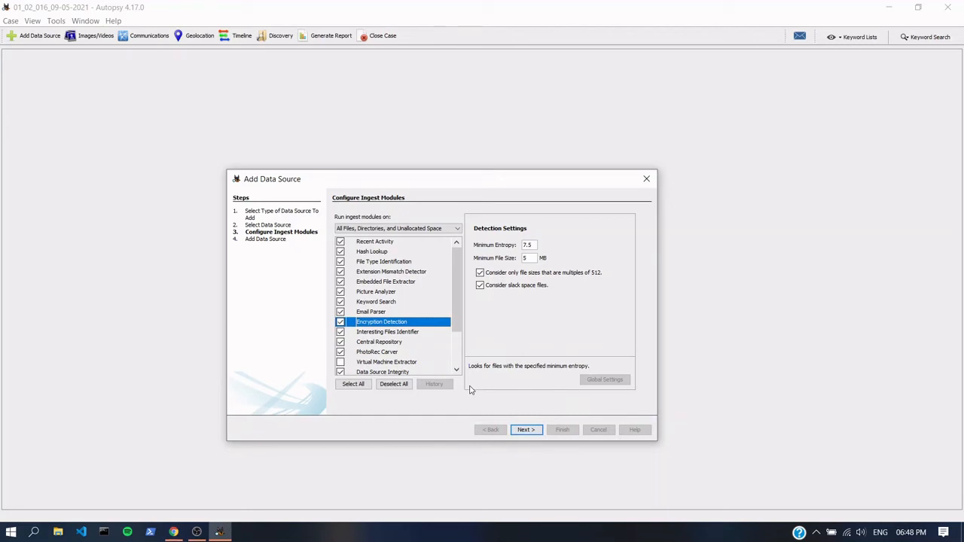
{"action": "left_click", "coordinate": [399, 332]}
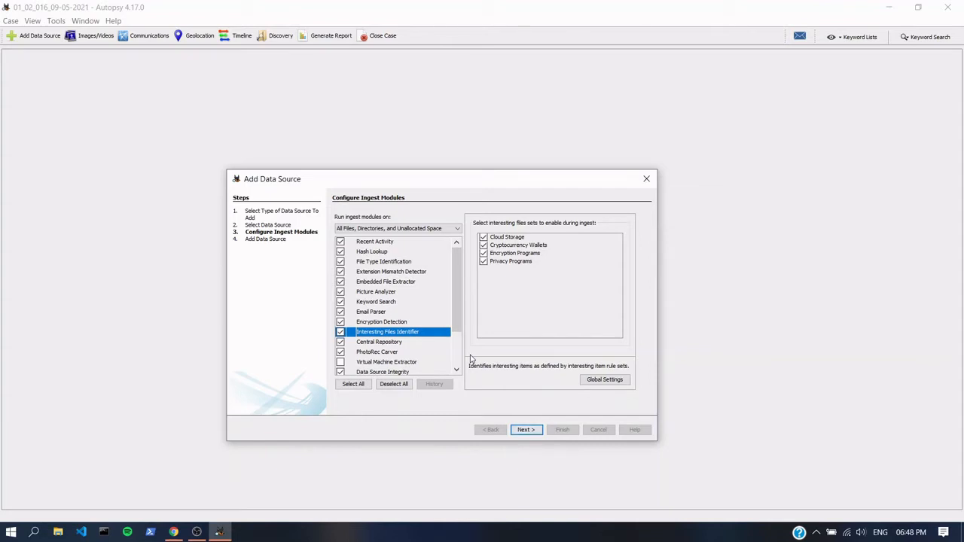
Review the global rule sets of the Interesting Files Identifier module and close their settings without changes.
{"action": "left_click", "coordinate": [602, 381]}
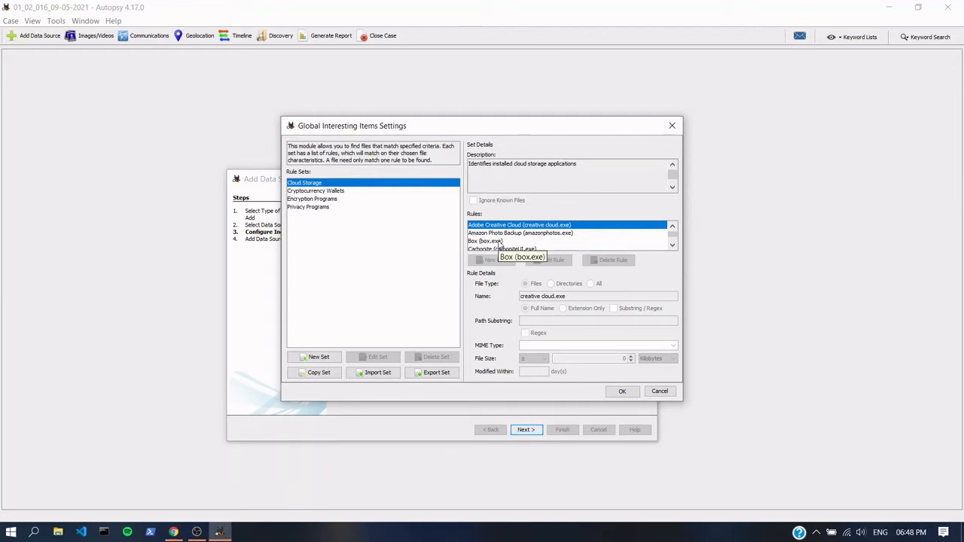
{"action": "left_click", "coordinate": [672, 125]}
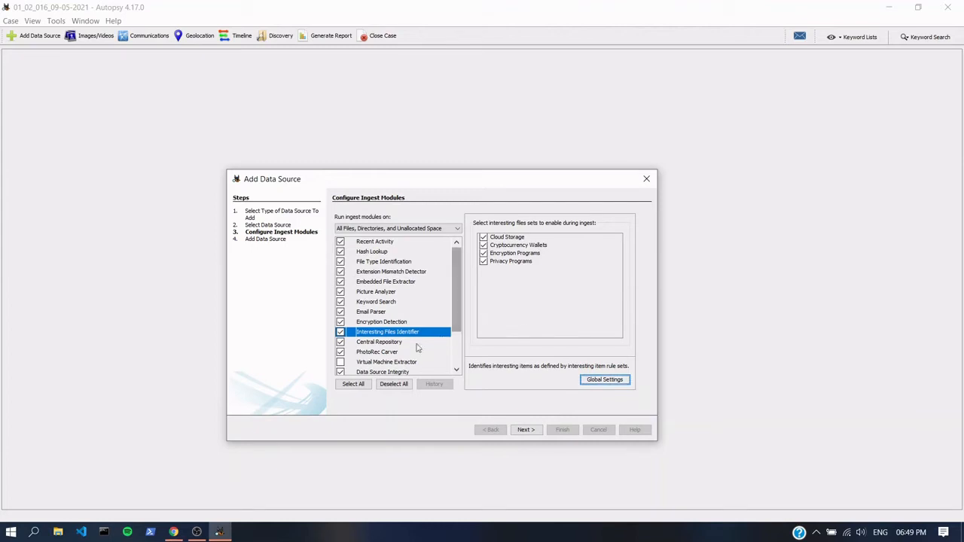
Disable the Android Analyzer ingest module and proceed with adding the data source.
{"action": "scroll", "coordinate": [391, 346], "scroll_direction": "down", "scroll_amount": 2}
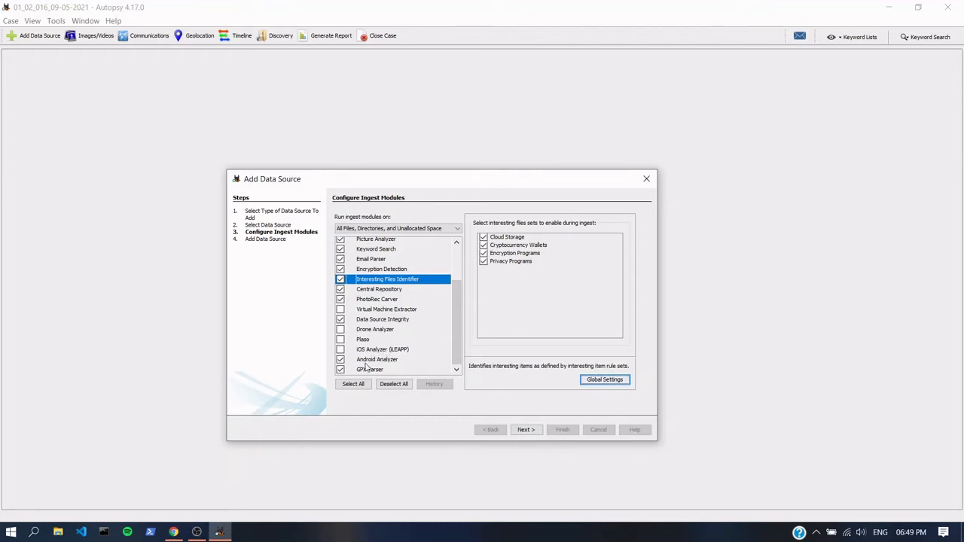
{"action": "left_click", "coordinate": [339, 359]}
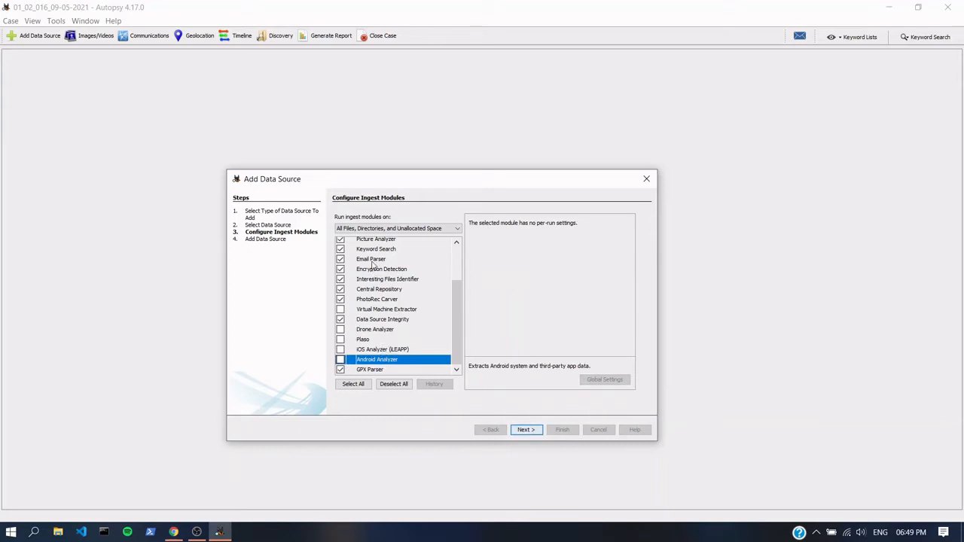
{"action": "scroll", "coordinate": [374, 267], "scroll_direction": "up", "scroll_amount": 2}
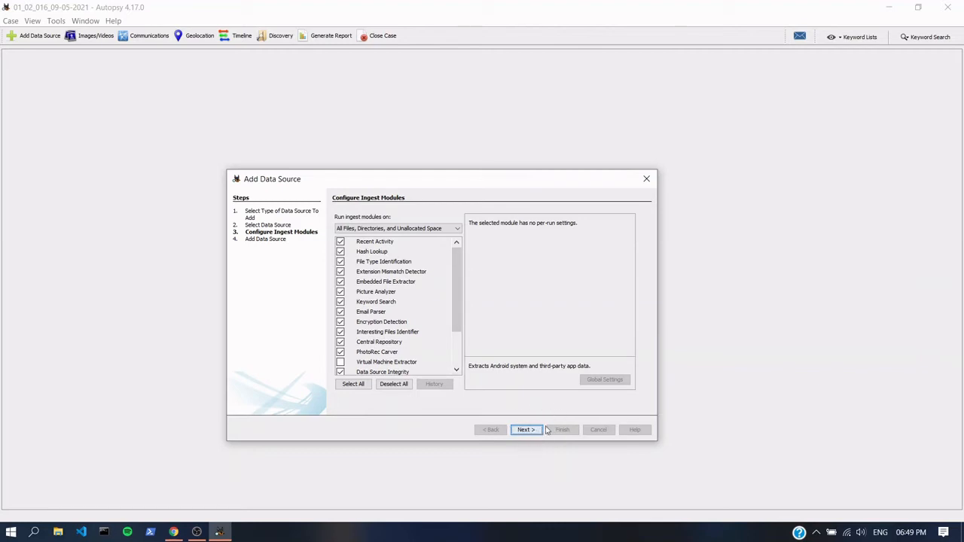
{"action": "left_click_drag", "start_coordinate": [474, 183], "coordinate": [427, 186]}
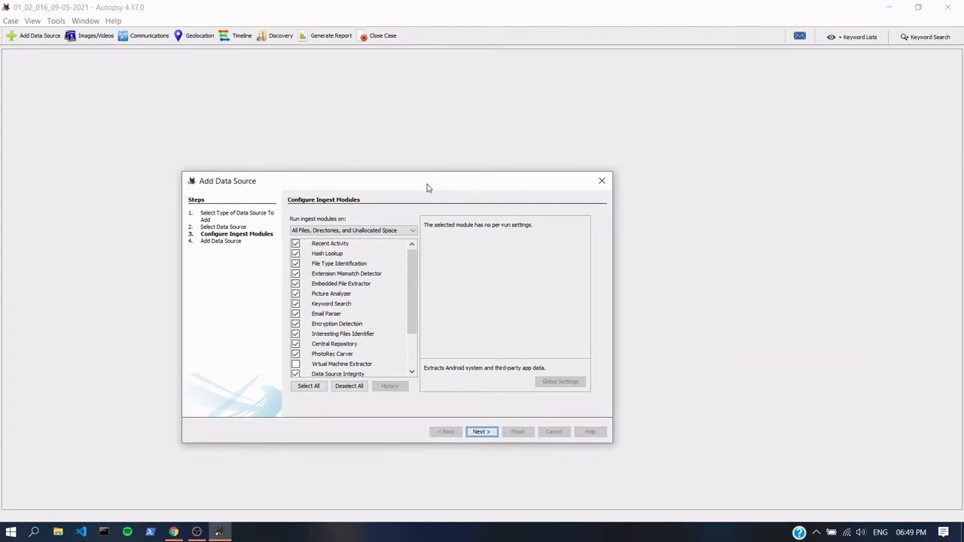
{"action": "left_click", "coordinate": [486, 432]}
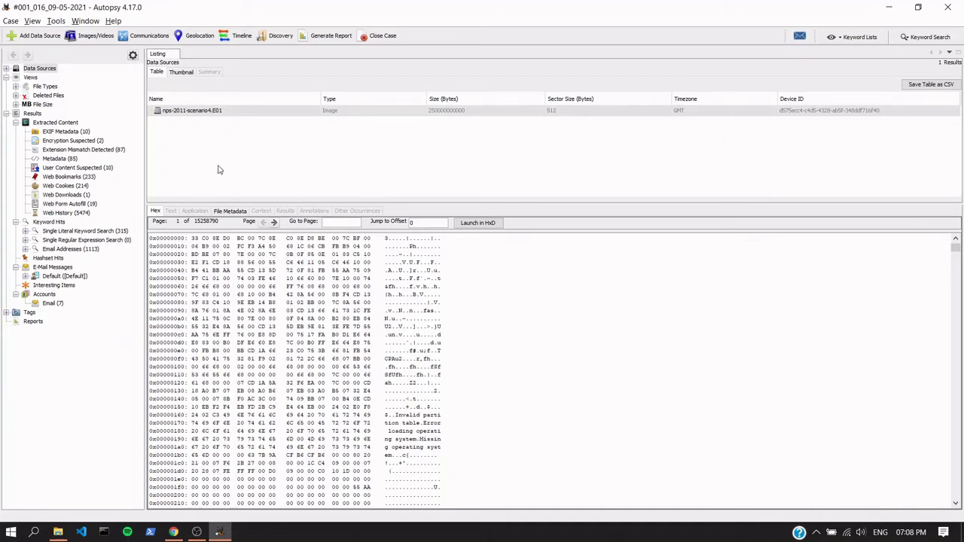
Examine the nps-2011-scenario4.E01 entry by type, size, sector size, timezone and device ID, narrowing the Timezone column.
{"action": "left_click", "coordinate": [212, 113]}
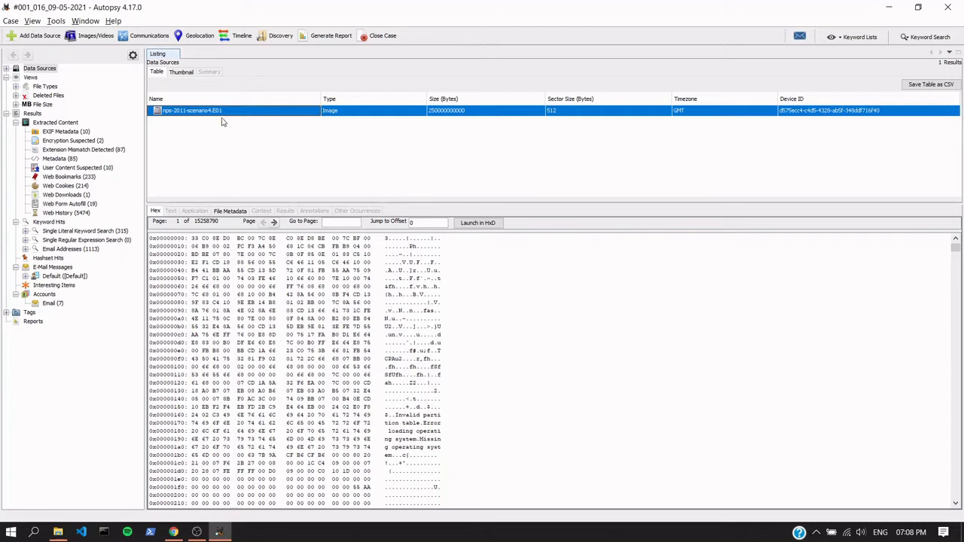
{"action": "left_click", "coordinate": [335, 99]}
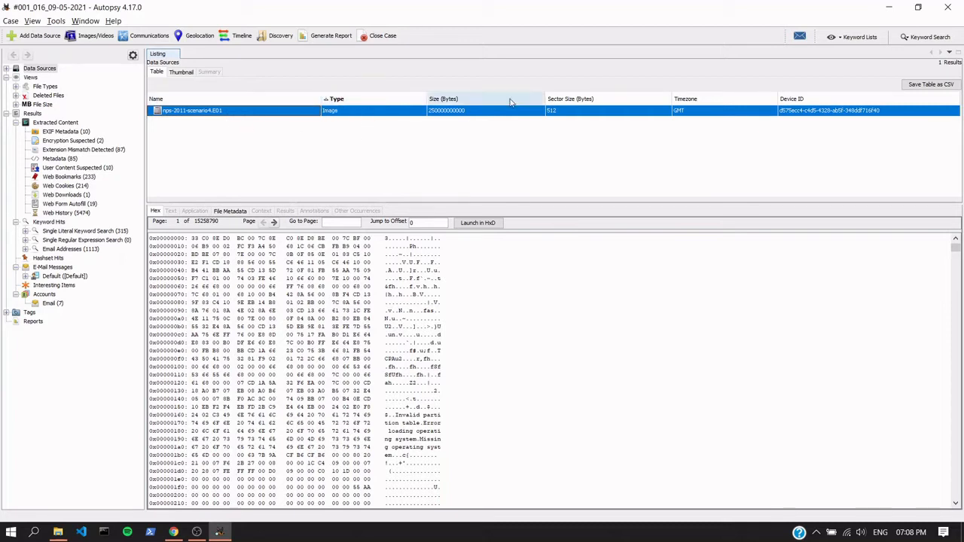
{"action": "left_click", "coordinate": [468, 101]}
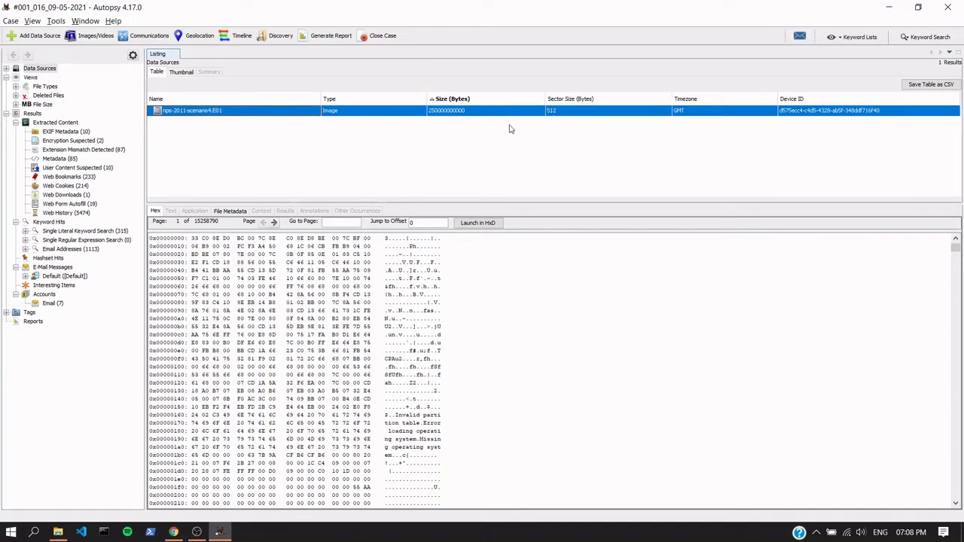
{"action": "left_click", "coordinate": [607, 101]}
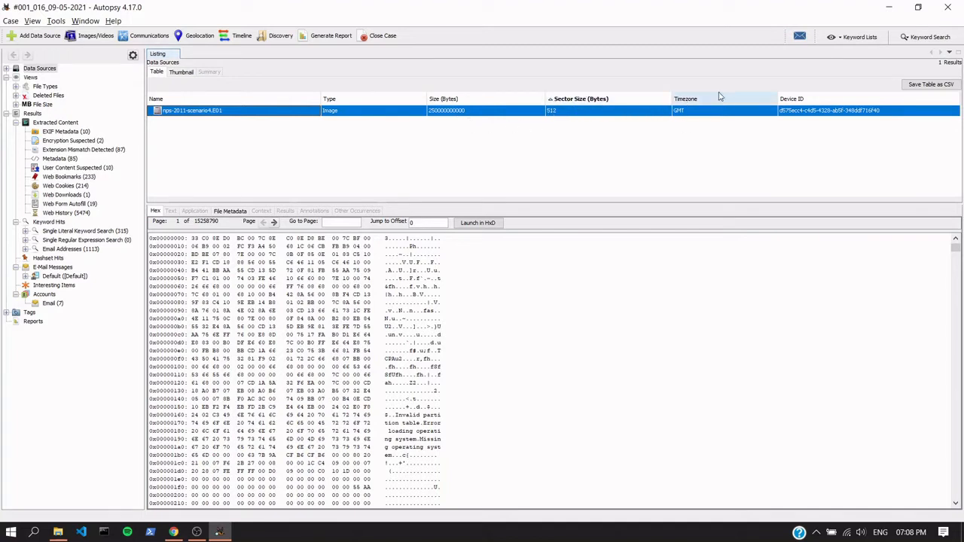
{"action": "left_click", "coordinate": [717, 104]}
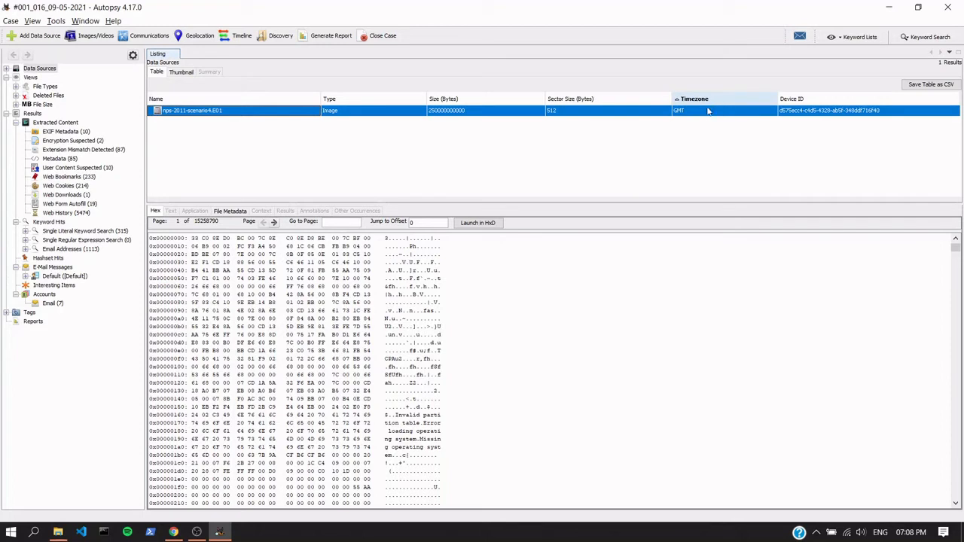
{"action": "left_click", "coordinate": [834, 101]}
{"action": "left_click_drag", "start_coordinate": [779, 101], "coordinate": [732, 101]}
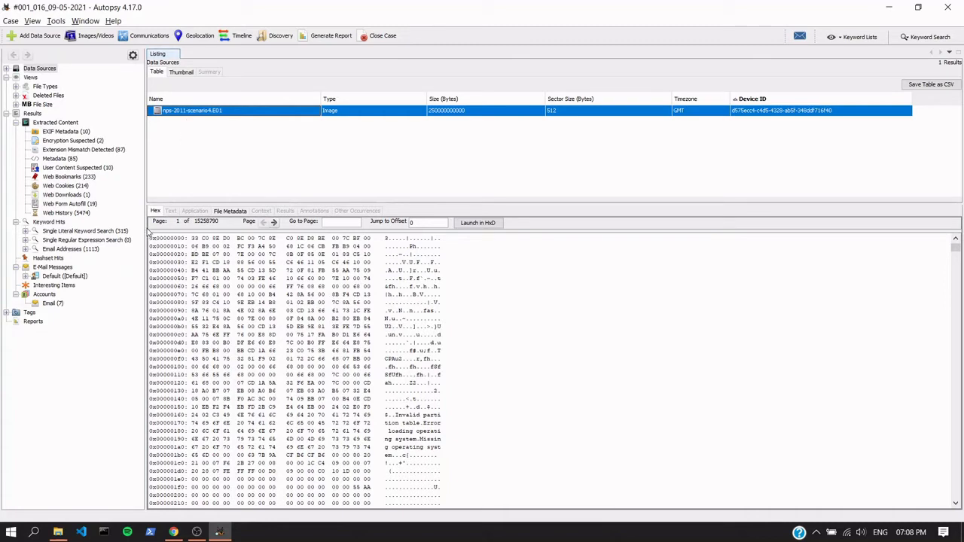
Examine the offsets and hexadecimal bytes on the first hex page of the nps-2011-scenario4.E01 image.
{"action": "left_click_drag", "start_coordinate": [151, 238], "coordinate": [345, 471]}
{"action": "left_click", "coordinate": [497, 289]}
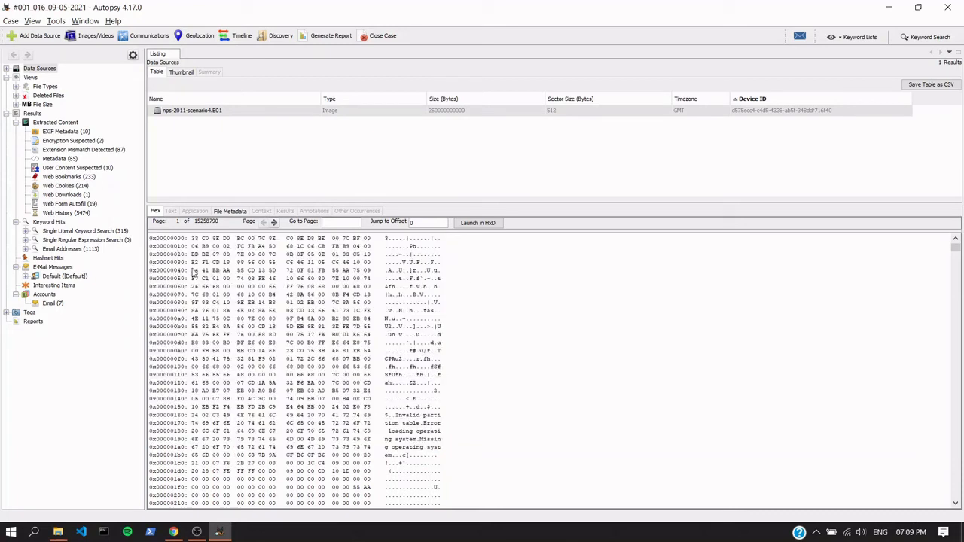
{"action": "left_click_drag", "start_coordinate": [159, 247], "coordinate": [164, 250]}
{"action": "left_click", "coordinate": [155, 242]}
{"action": "left_click_drag", "start_coordinate": [193, 239], "coordinate": [273, 317]}
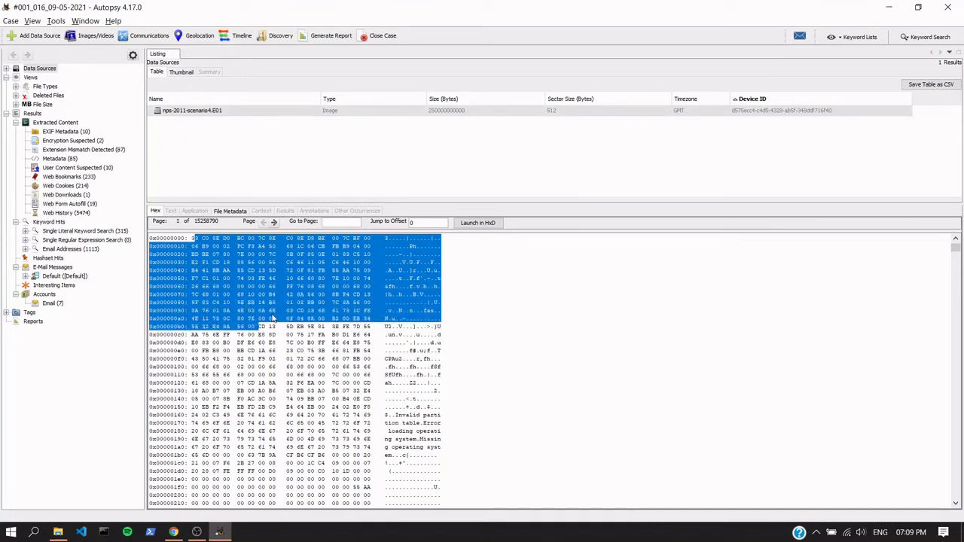
{"action": "left_click", "coordinate": [244, 263]}
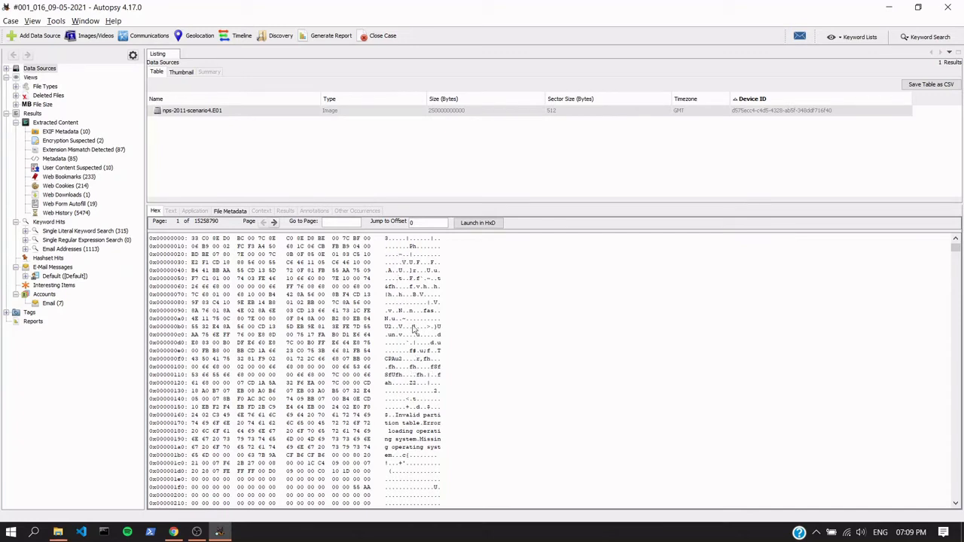
Read through the ASCII text beside the image's hex bytes and enlarge the listing area above it.
{"action": "scroll", "coordinate": [412, 329], "scroll_direction": "down", "scroll_amount": 3}
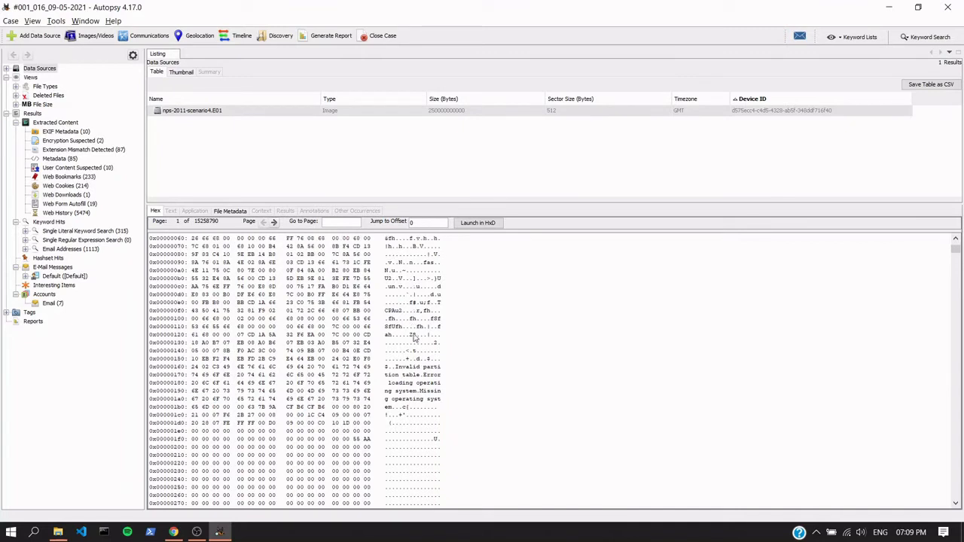
{"action": "scroll", "coordinate": [400, 301], "scroll_direction": "down", "scroll_amount": 1}
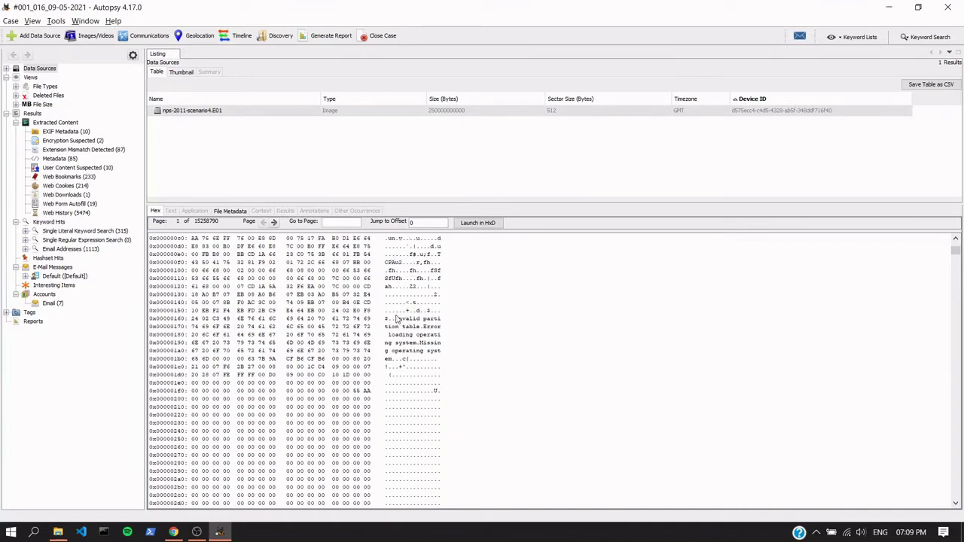
{"action": "scroll", "coordinate": [395, 281], "scroll_direction": "up", "scroll_amount": 2}
{"action": "scroll", "coordinate": [395, 279], "scroll_direction": "up", "scroll_amount": 1}
{"action": "left_click_drag", "start_coordinate": [392, 253], "coordinate": [407, 286]}
{"action": "left_click", "coordinate": [431, 324]}
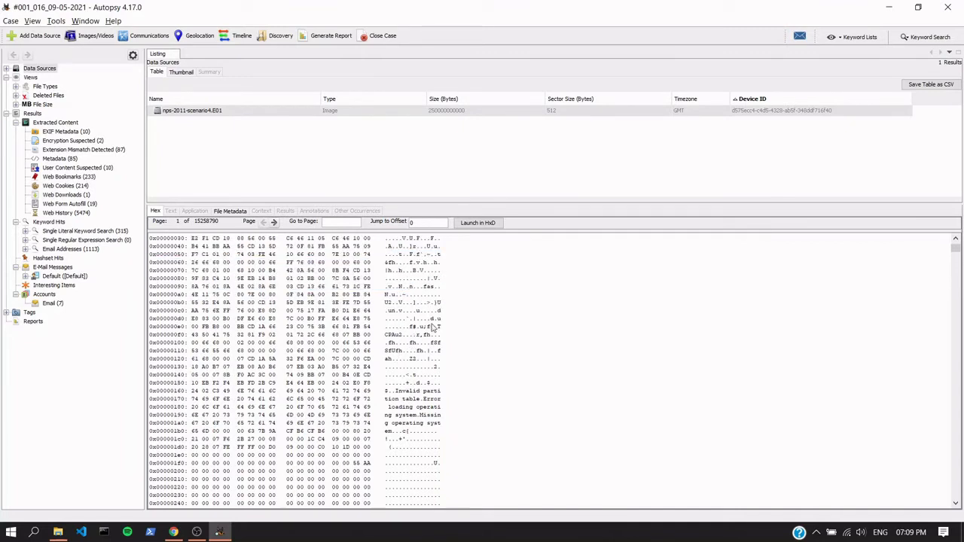
{"action": "scroll", "coordinate": [420, 280], "scroll_direction": "up", "scroll_amount": 1}
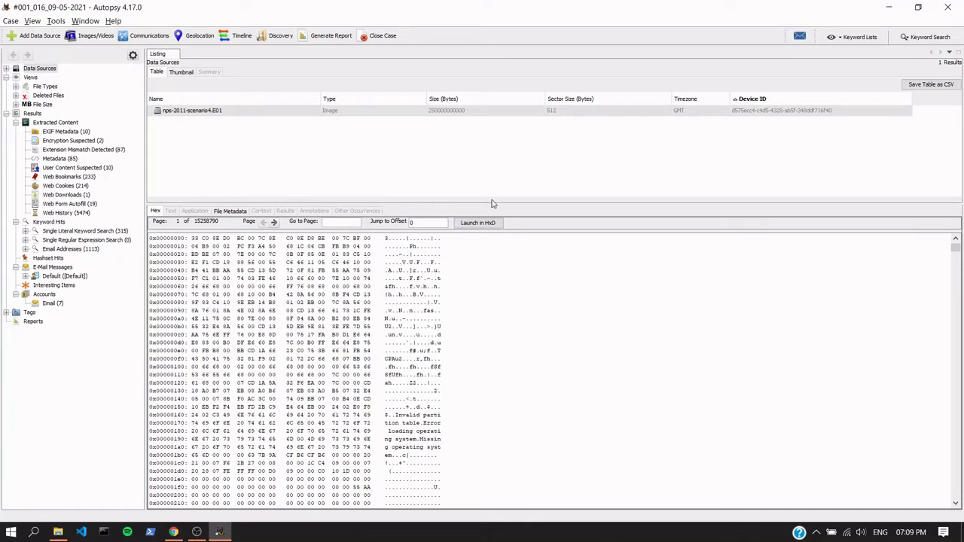
{"action": "left_click_drag", "start_coordinate": [489, 209], "coordinate": [486, 263]}
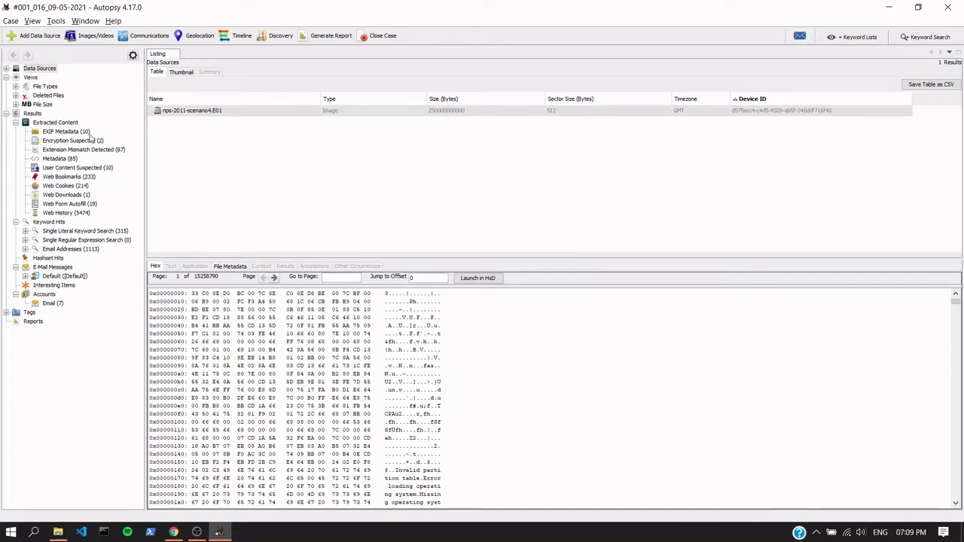
Inspect the Views node, expanding File Types and checking the categories under Deleted Files.
{"action": "left_click", "coordinate": [30, 78]}
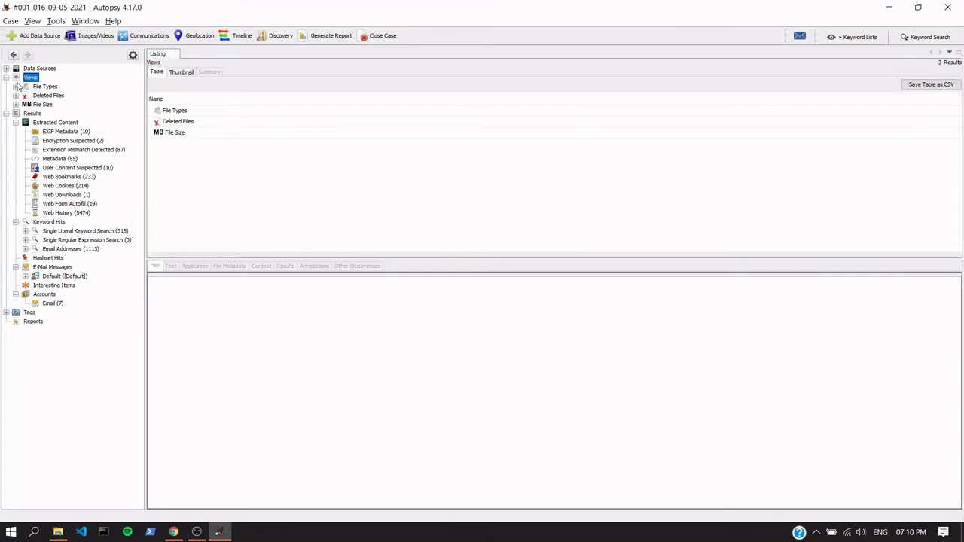
{"action": "left_click", "coordinate": [7, 78]}
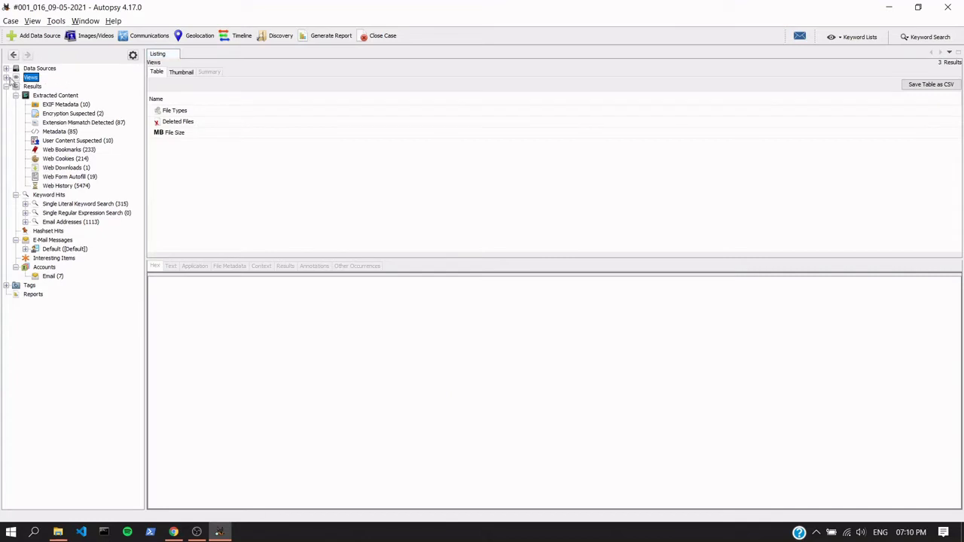
{"action": "left_click", "coordinate": [6, 77]}
{"action": "left_click", "coordinate": [45, 87]}
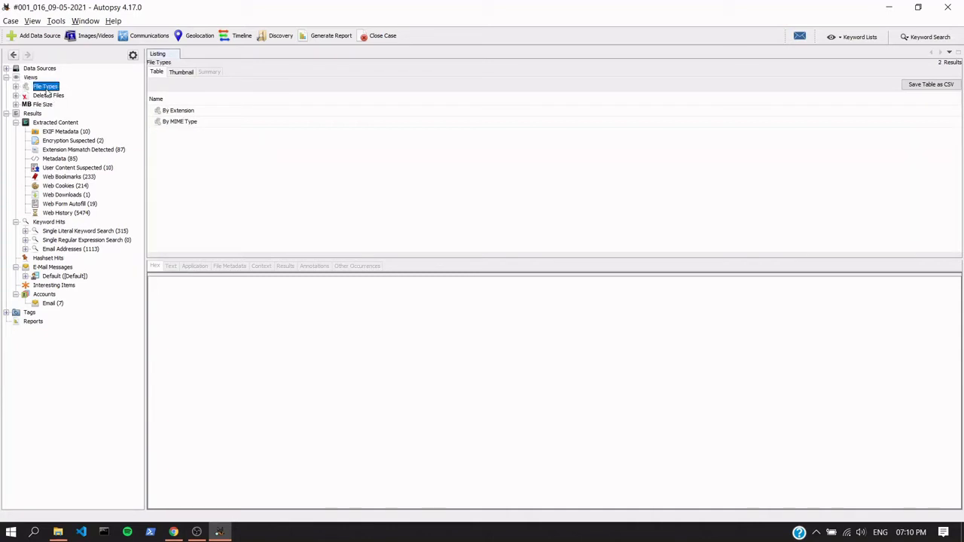
{"action": "left_click", "coordinate": [15, 87]}
{"action": "left_click", "coordinate": [16, 113]}
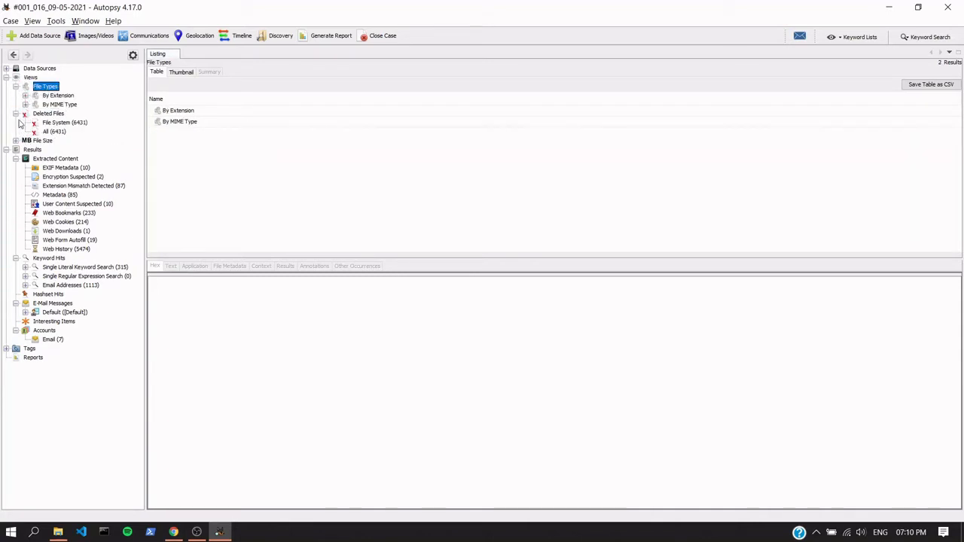
{"action": "left_click", "coordinate": [16, 113]}
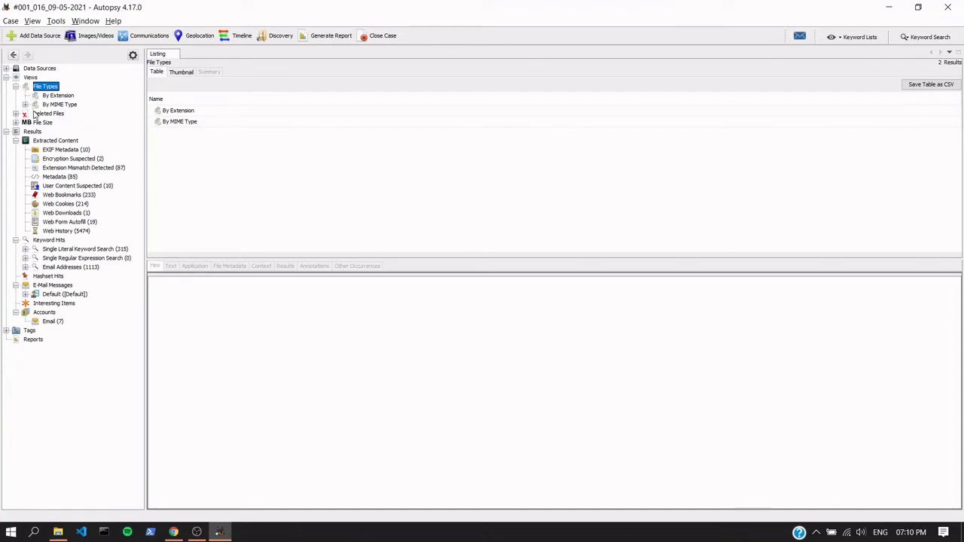
Expand the By Extension file types with their Documents and Executable groups and list the extensions per category.
{"action": "left_click", "coordinate": [24, 96]}
{"action": "left_click", "coordinate": [35, 149]}
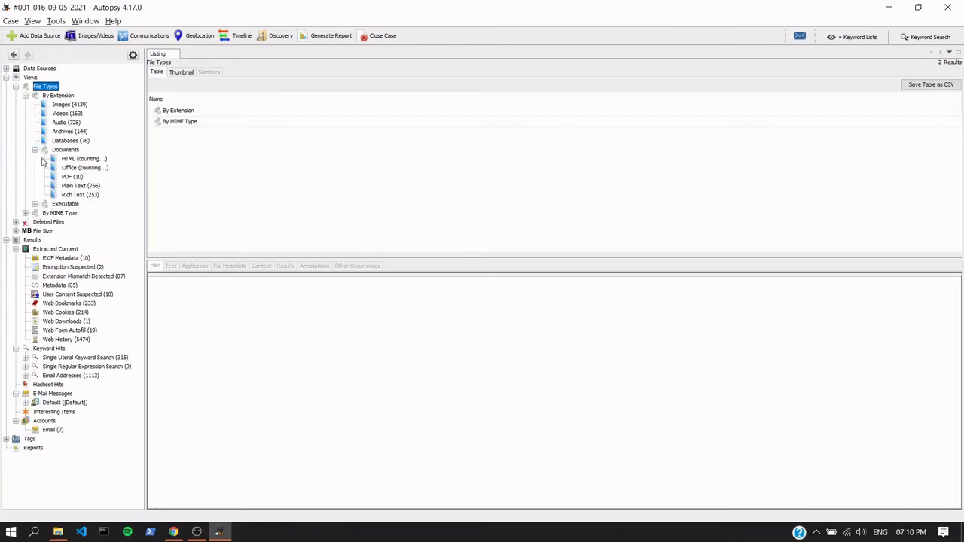
{"action": "left_click", "coordinate": [34, 204]}
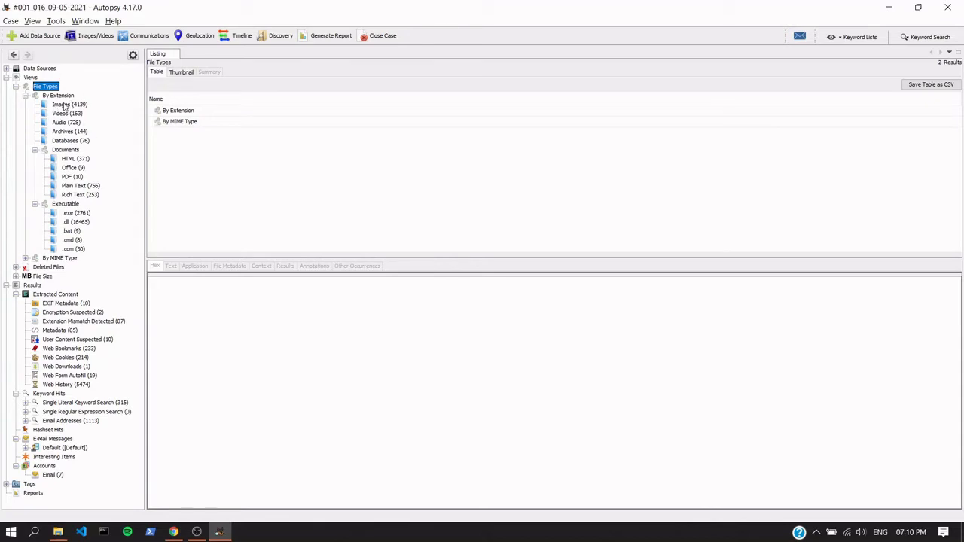
{"action": "left_click", "coordinate": [61, 96]}
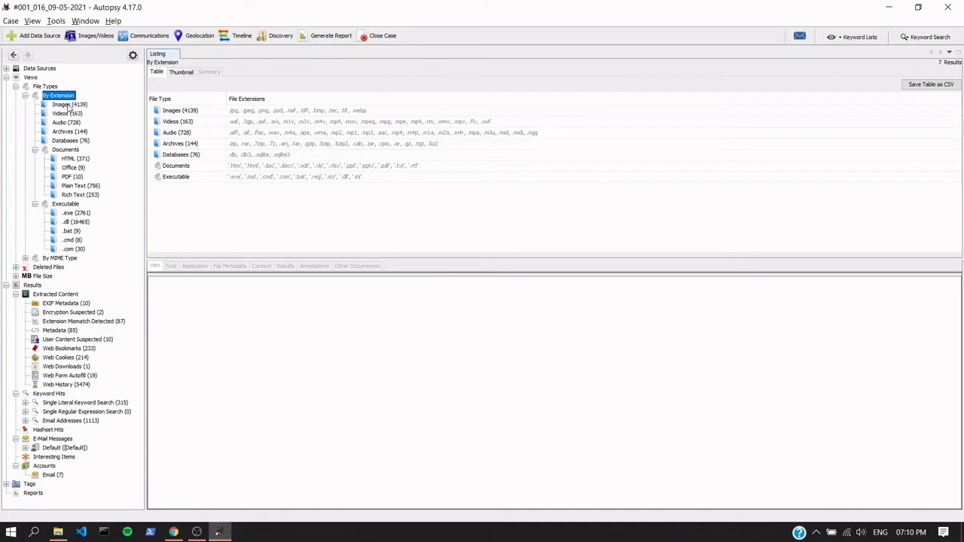
List the image files and the video files grouped by extension, slightly narrowing the tree area.
{"action": "left_click", "coordinate": [71, 105]}
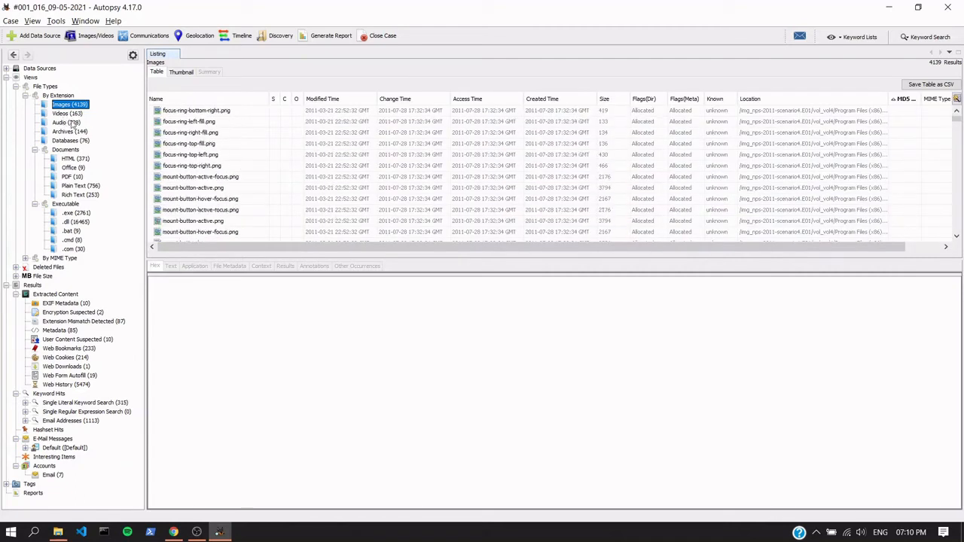
{"action": "left_click", "coordinate": [67, 113]}
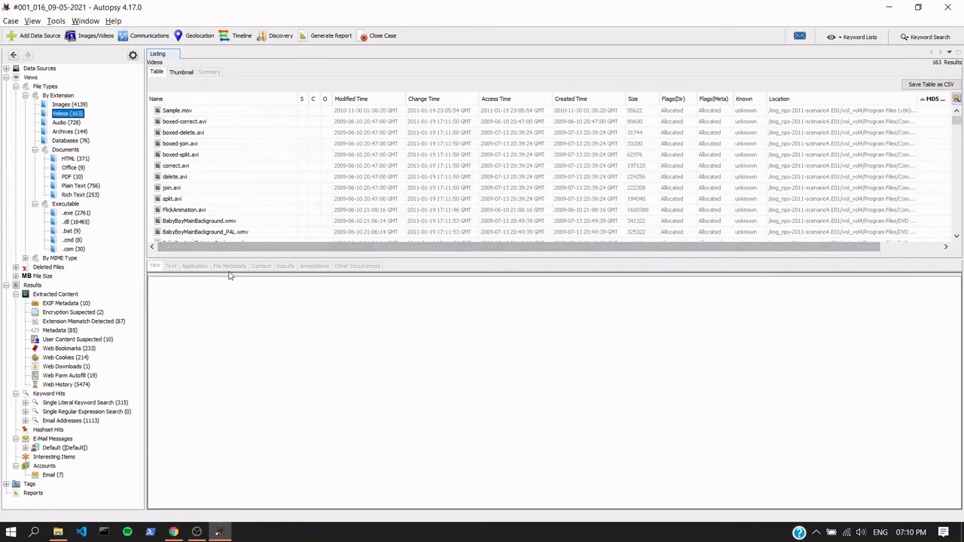
{"action": "mouse_move", "coordinate": [146, 172]}
{"action": "left_mouse_down"}
{"action": "mouse_move", "coordinate": [155, 172]}
{"action": "mouse_move", "coordinate": [143, 178]}
{"action": "left_mouse_up"}
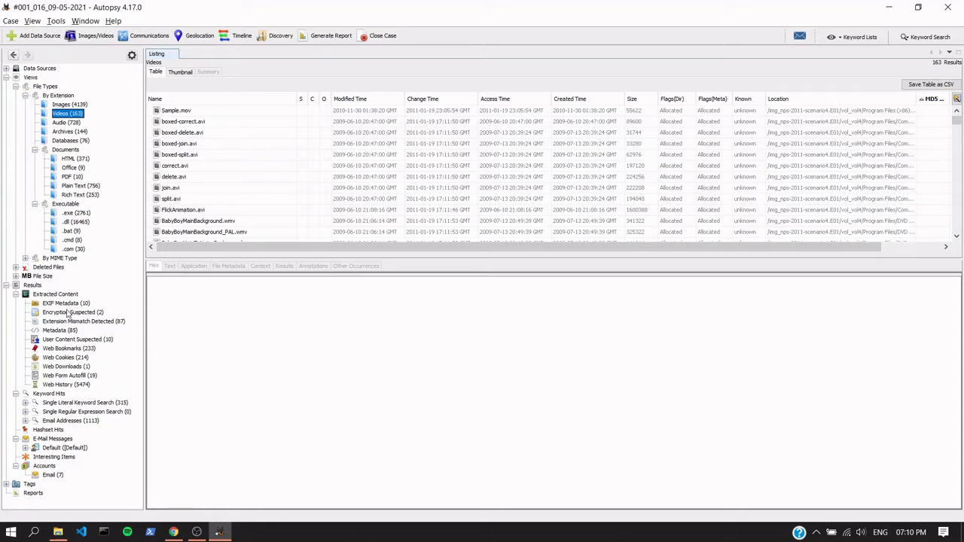
Return to the image files, look through their names and timestamps, and select one of them for preview.
{"action": "left_click", "coordinate": [64, 106]}
{"action": "scroll", "coordinate": [256, 143], "scroll_direction": "down", "scroll_amount": 10}
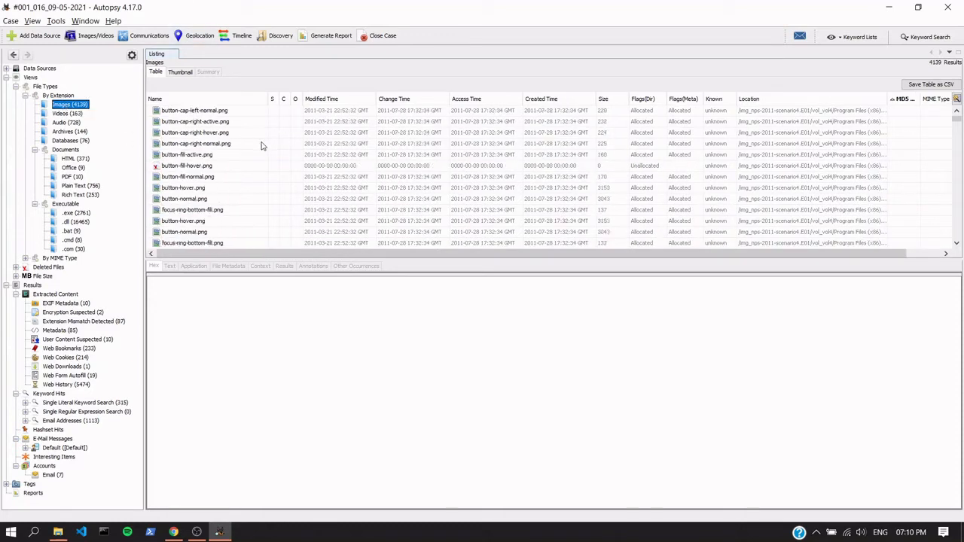
{"action": "scroll", "coordinate": [242, 147], "scroll_direction": "down", "scroll_amount": 10}
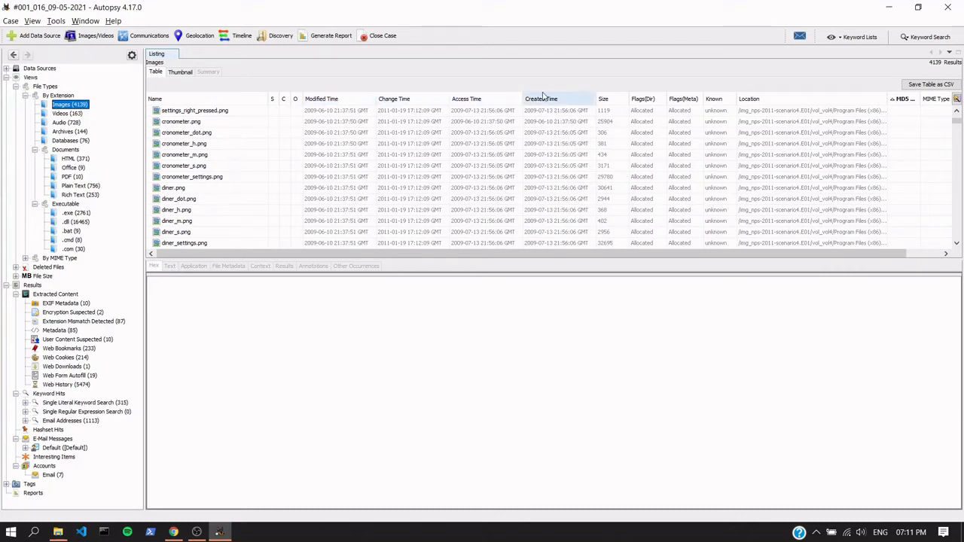
{"action": "left_click", "coordinate": [554, 153]}
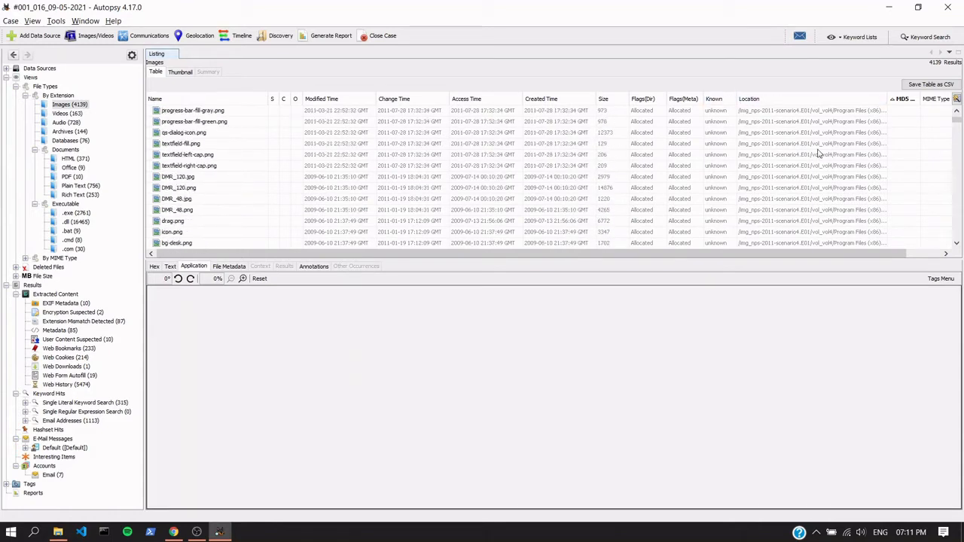
Narrow the Known column, widen the Location column in the image list, and select mount-button-normal.png for preview.
{"action": "scroll", "coordinate": [820, 158], "scroll_direction": "up", "scroll_amount": 1}
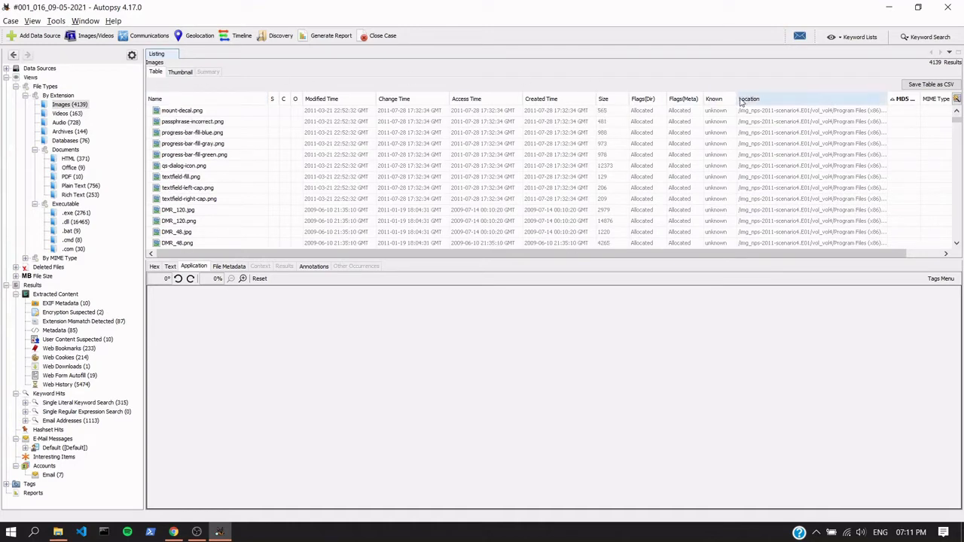
{"action": "left_click_drag", "start_coordinate": [738, 99], "coordinate": [706, 100]}
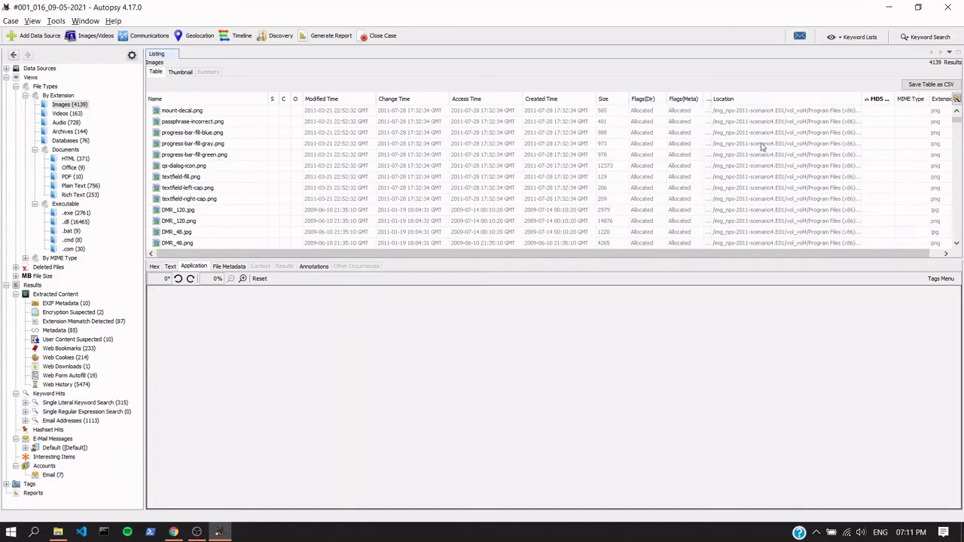
{"action": "scroll", "coordinate": [757, 136], "scroll_direction": "up", "scroll_amount": 1}
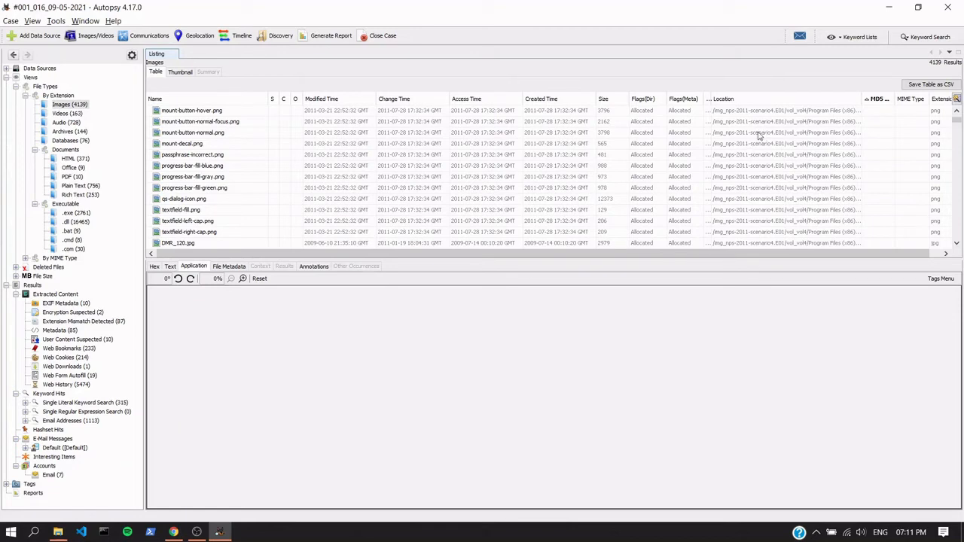
{"action": "left_click", "coordinate": [743, 134]}
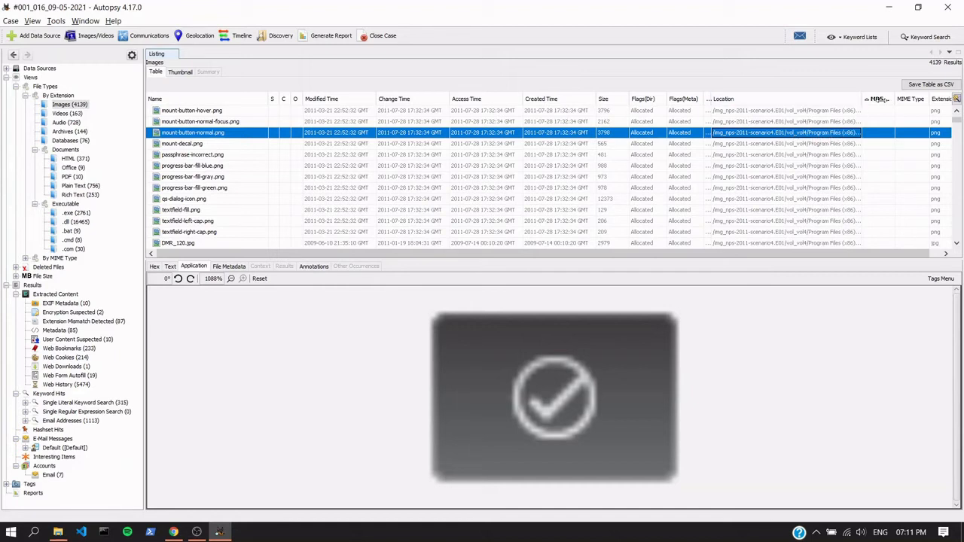
{"action": "left_click_drag", "start_coordinate": [865, 98], "coordinate": [911, 98]}
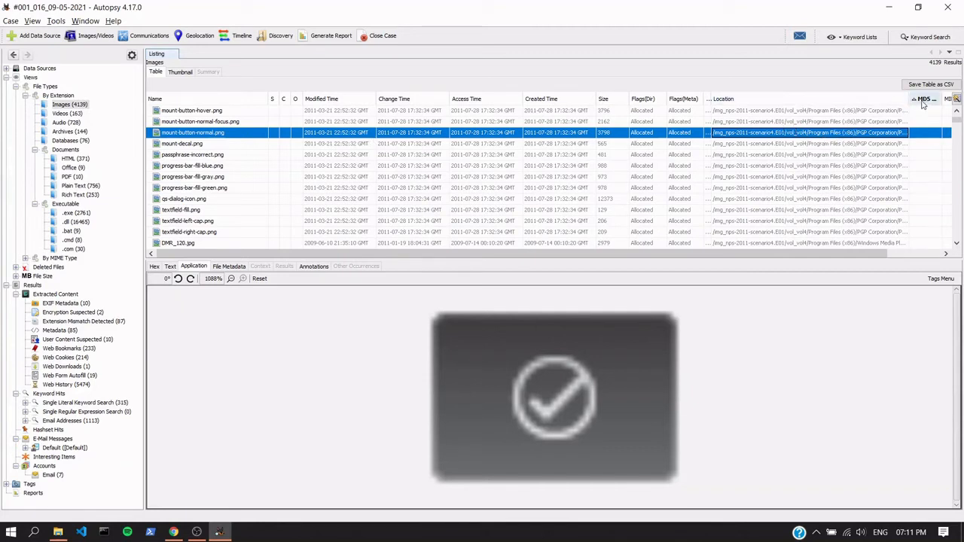
Browse the image files as thumbnails, and list the video and audio files grouped by extension.
{"action": "scroll", "coordinate": [188, 160], "scroll_direction": "up", "scroll_amount": 5}
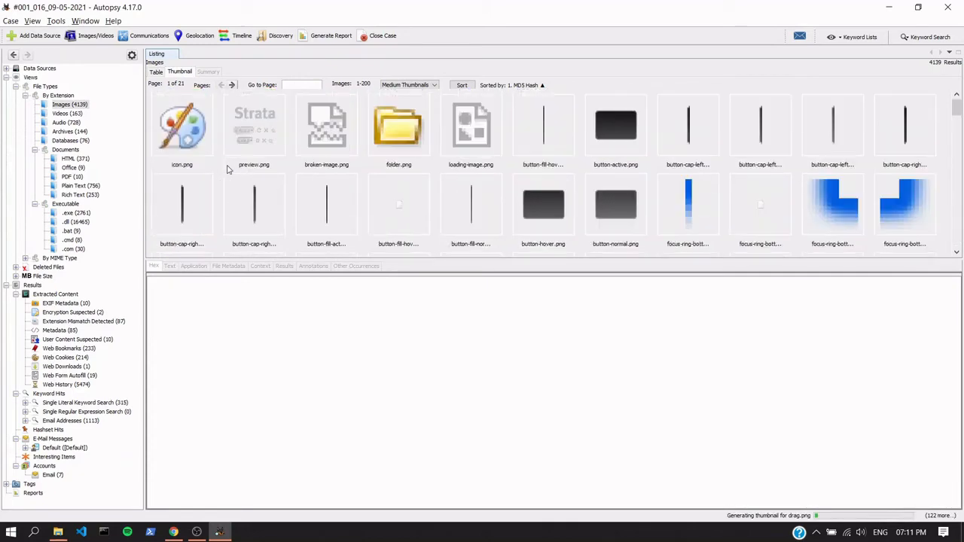
{"action": "scroll", "coordinate": [269, 157], "scroll_direction": "down", "scroll_amount": 3}
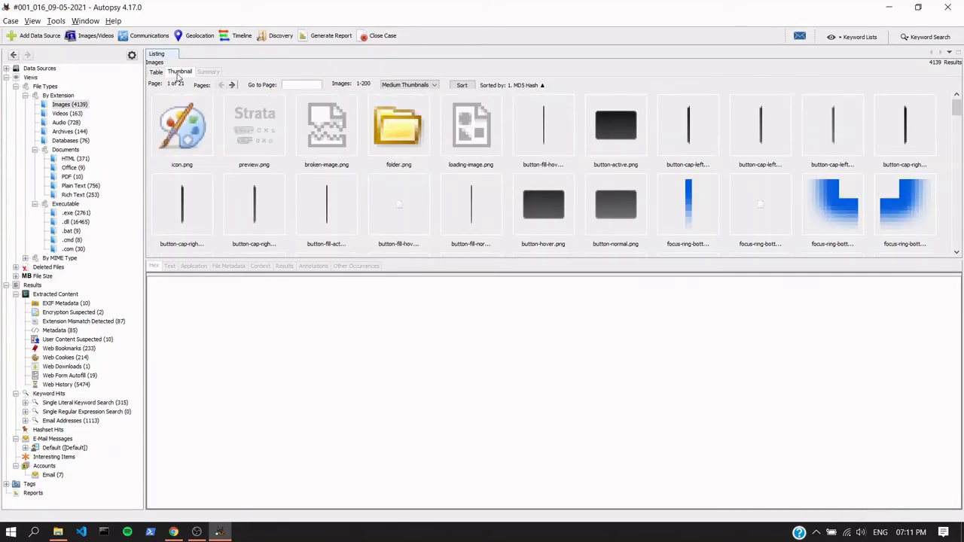
{"action": "left_click", "coordinate": [65, 115]}
{"action": "left_click", "coordinate": [67, 123]}
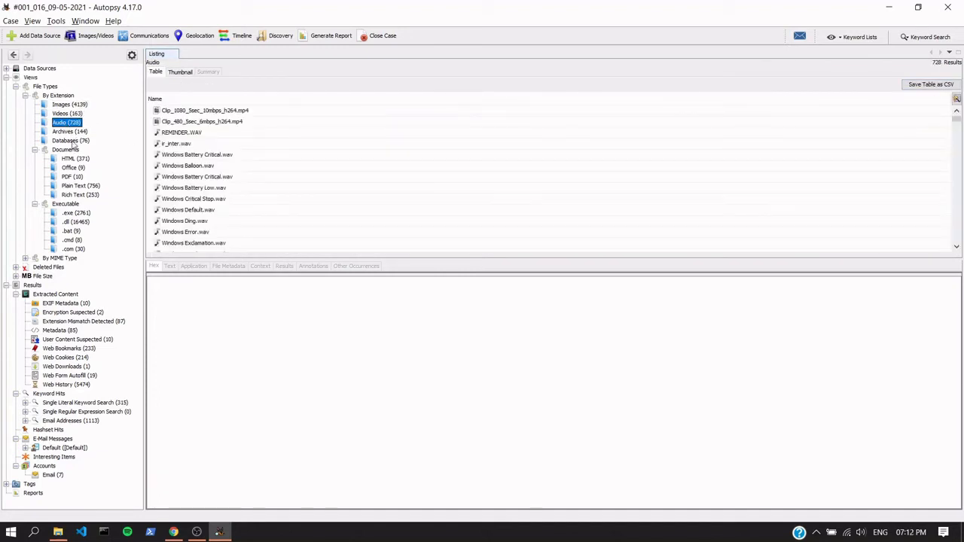
List the database files grouped by extension and look through their names, timestamps and locations.
{"action": "left_click", "coordinate": [71, 141]}
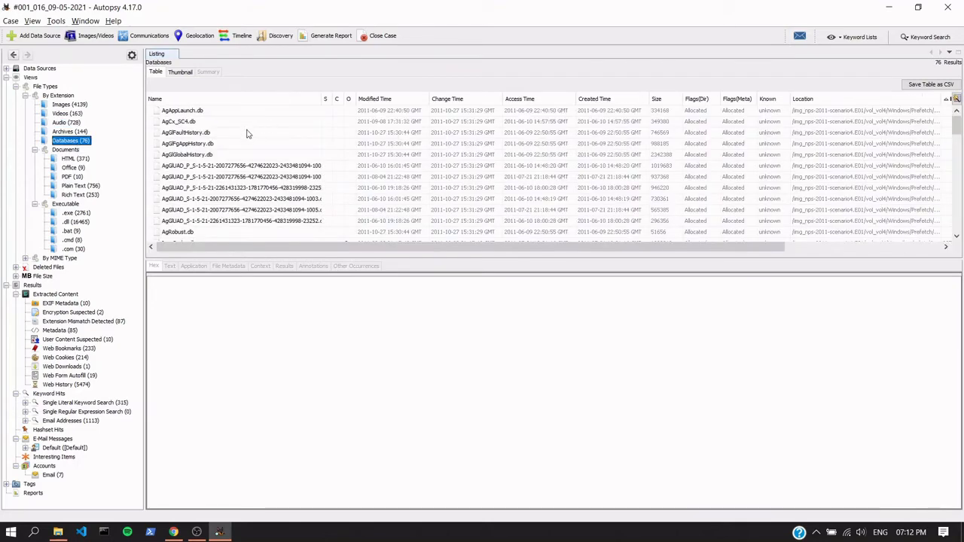
{"action": "scroll", "coordinate": [248, 134], "scroll_direction": "down", "scroll_amount": 6}
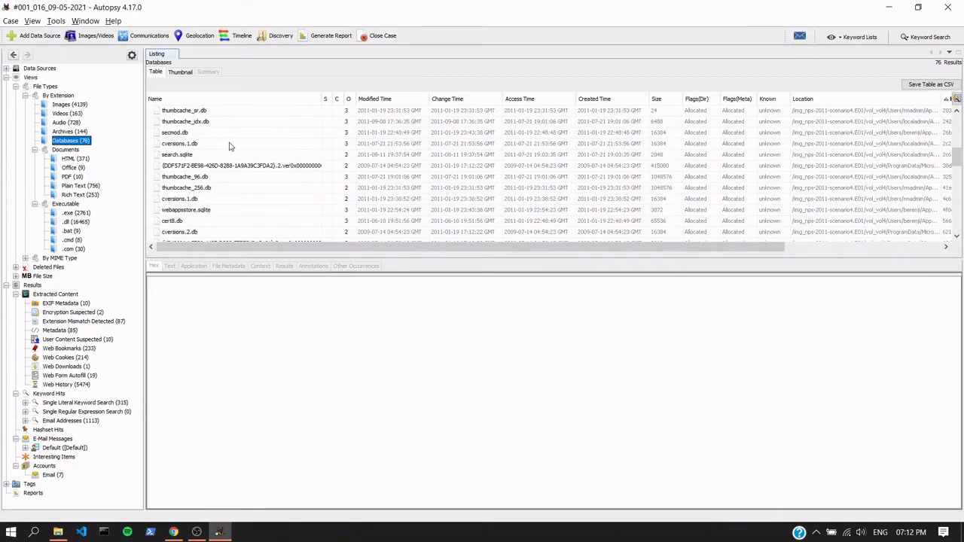
{"action": "scroll", "coordinate": [230, 145], "scroll_direction": "down", "scroll_amount": 3}
{"action": "scroll", "coordinate": [229, 145], "scroll_direction": "down", "scroll_amount": 5}
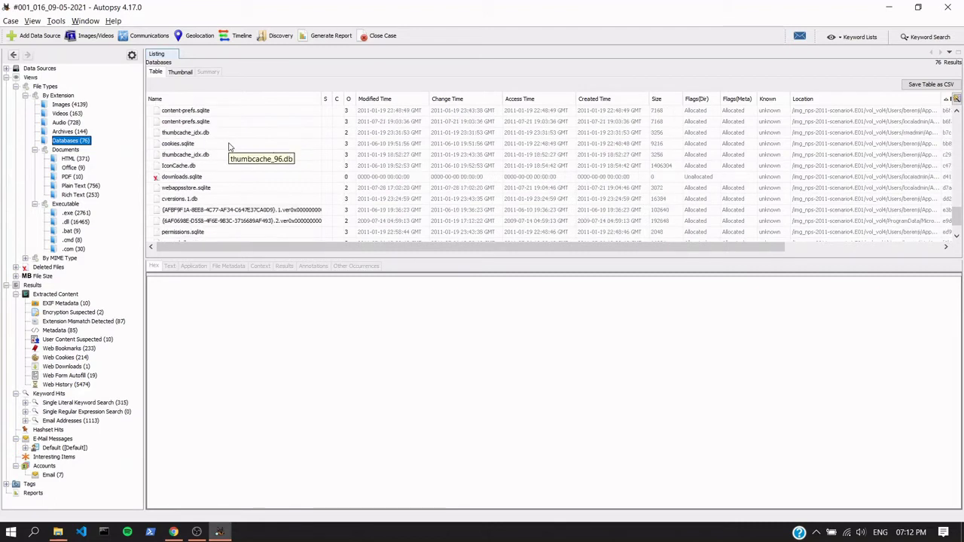
{"action": "scroll", "coordinate": [229, 145], "scroll_direction": "up", "scroll_amount": 1}
{"action": "scroll", "coordinate": [377, 144], "scroll_direction": "down", "scroll_amount": 3}
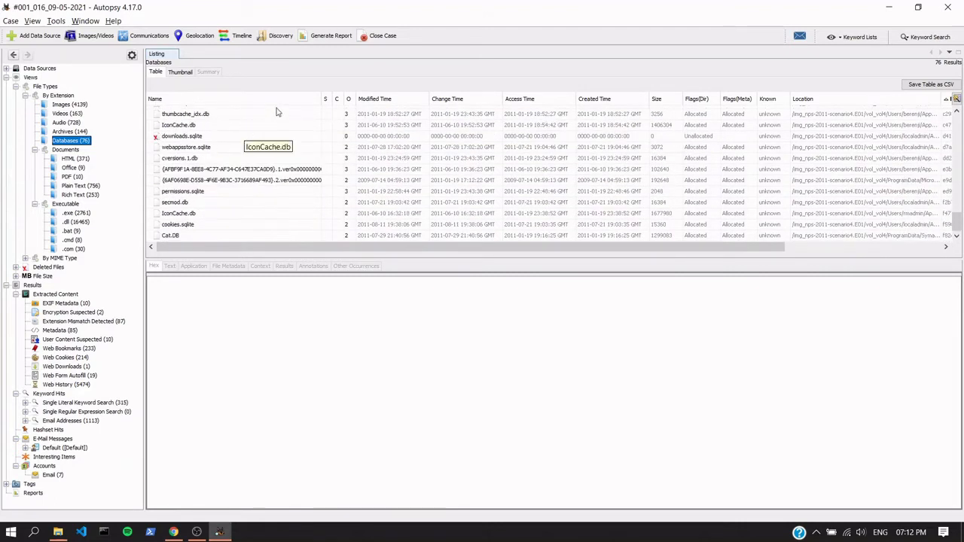
{"action": "scroll", "coordinate": [276, 111], "scroll_direction": "up", "scroll_amount": 3}
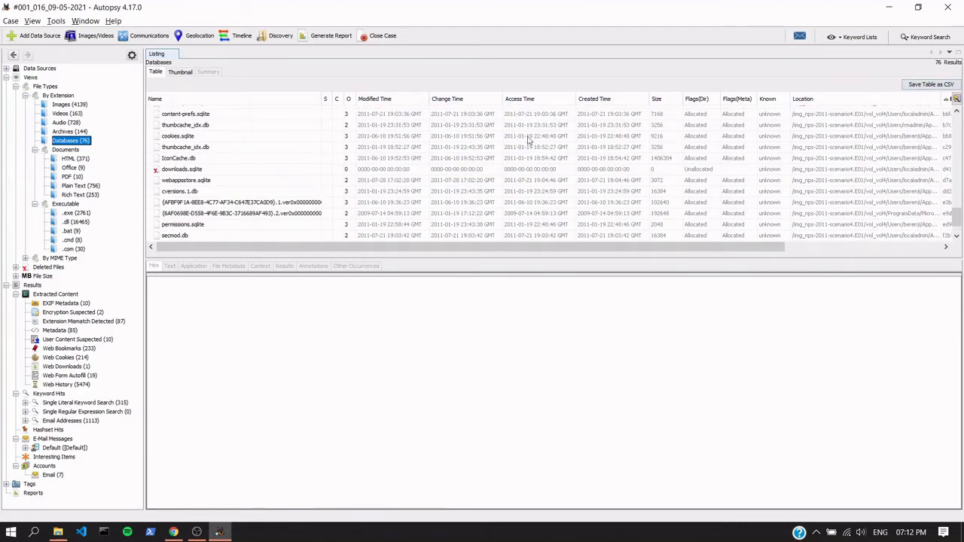
Under Documents, list the Office files and look through the HTML files.
{"action": "left_click", "coordinate": [65, 151]}
{"action": "left_click", "coordinate": [68, 158]}
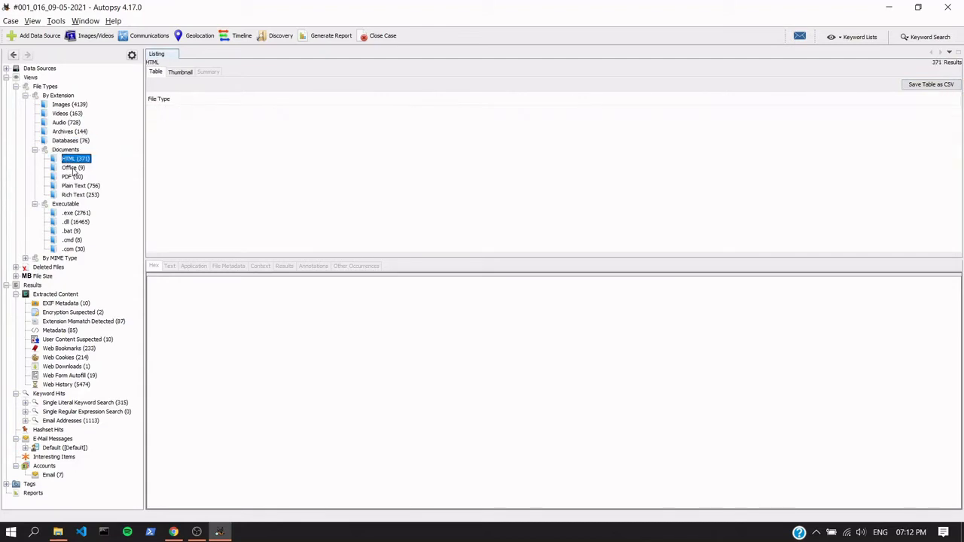
{"action": "left_click", "coordinate": [72, 168]}
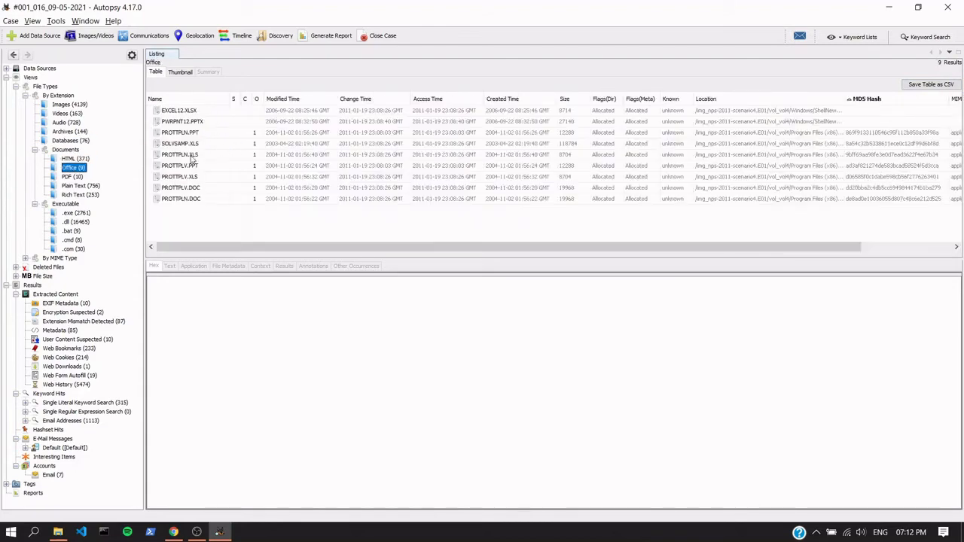
{"action": "left_click", "coordinate": [69, 159]}
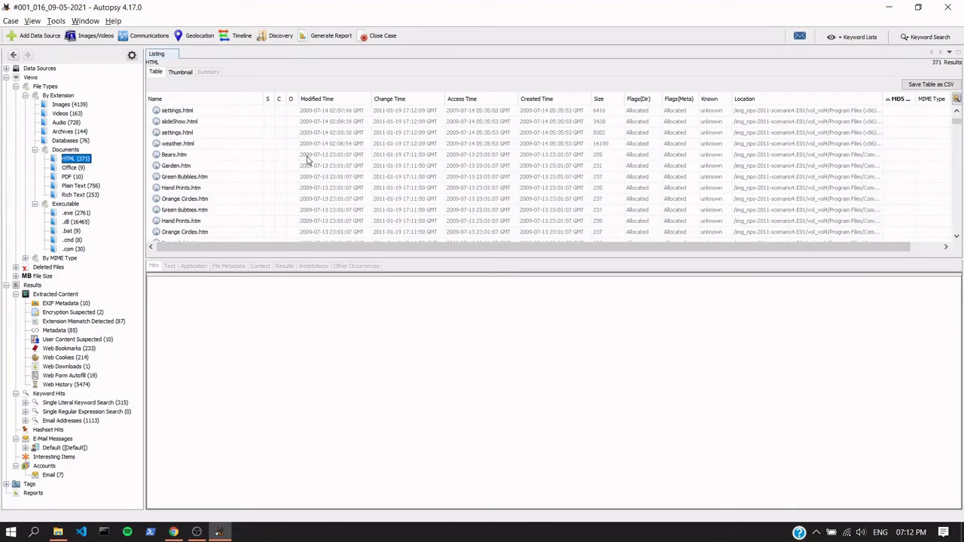
{"action": "scroll", "coordinate": [303, 164], "scroll_direction": "down", "scroll_amount": 1}
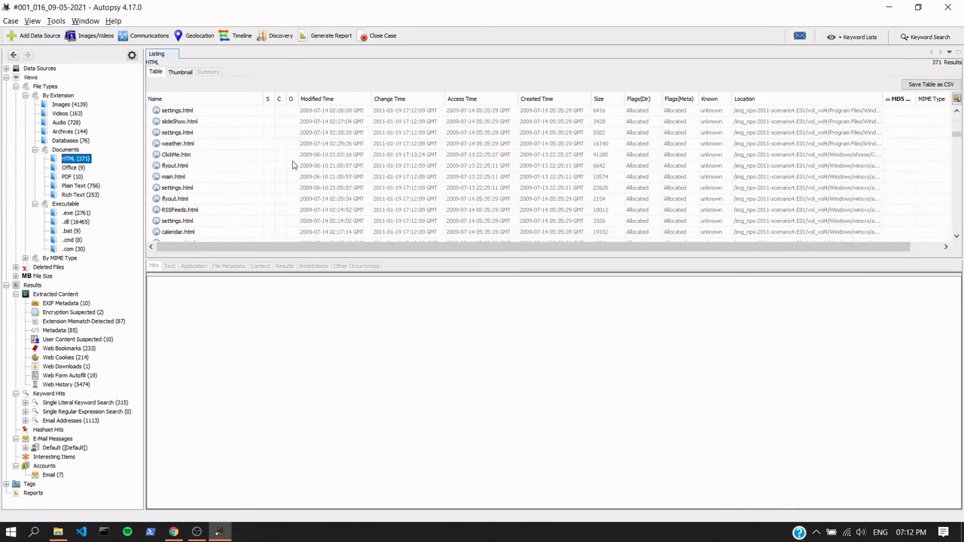
Collapse File Types under Views, and expand Deleted Files to list its categories.
{"action": "left_click", "coordinate": [17, 79]}
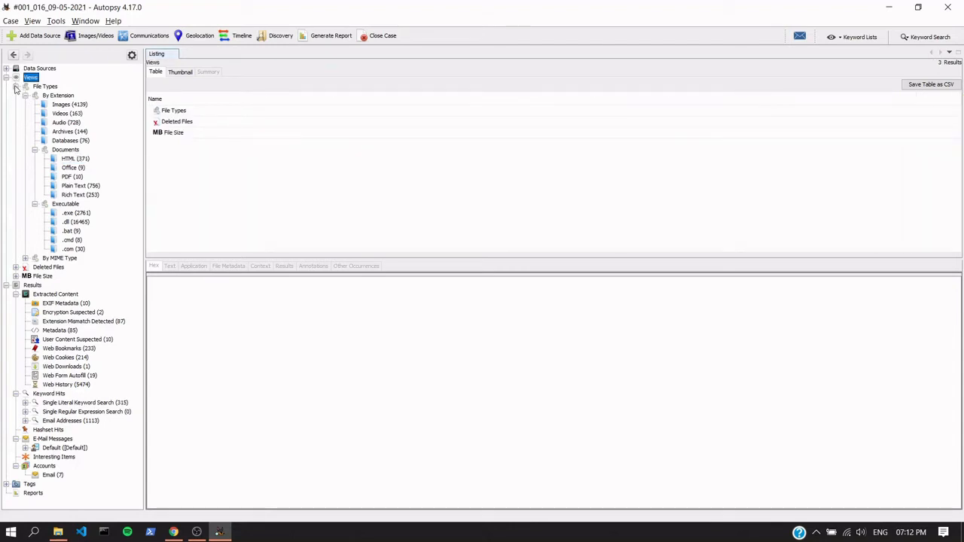
{"action": "left_click", "coordinate": [16, 86]}
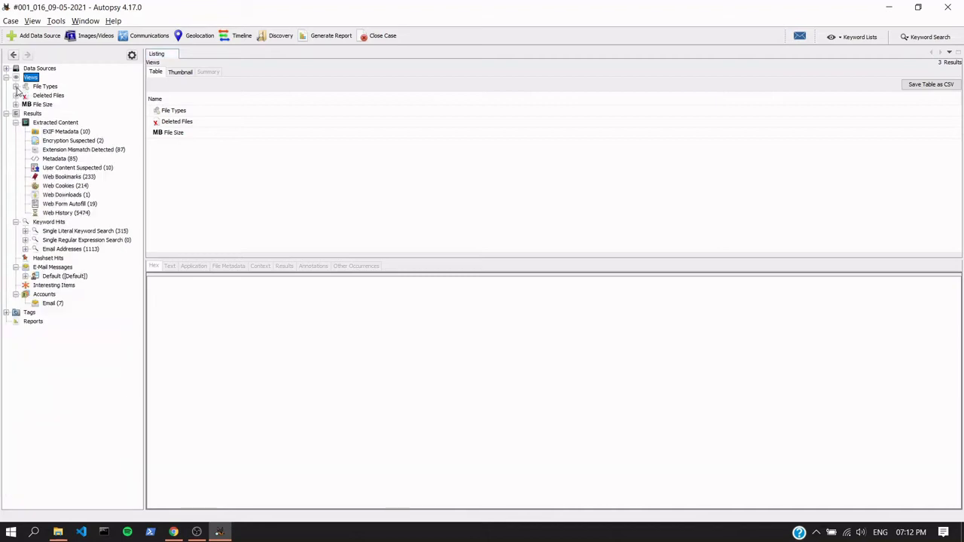
{"action": "left_click", "coordinate": [16, 96]}
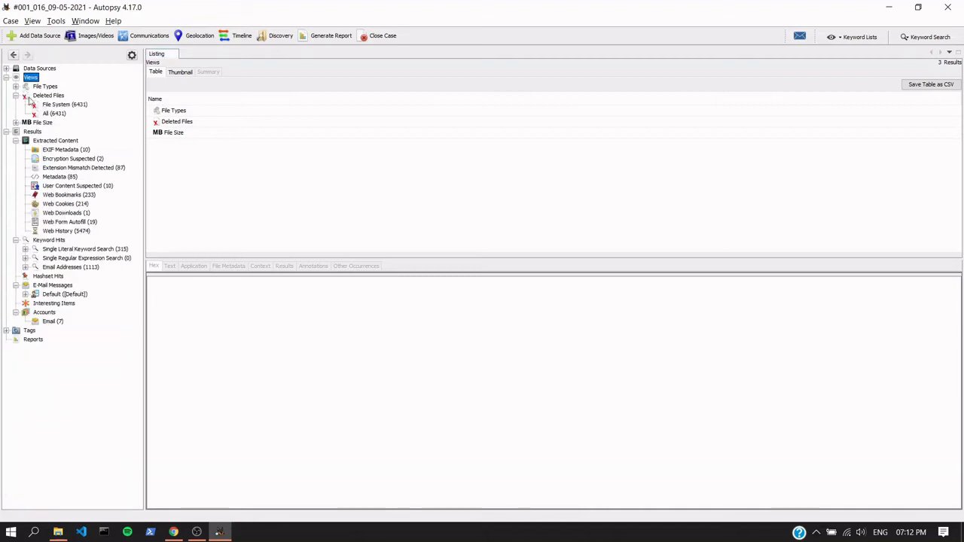
{"action": "left_click", "coordinate": [48, 97]}
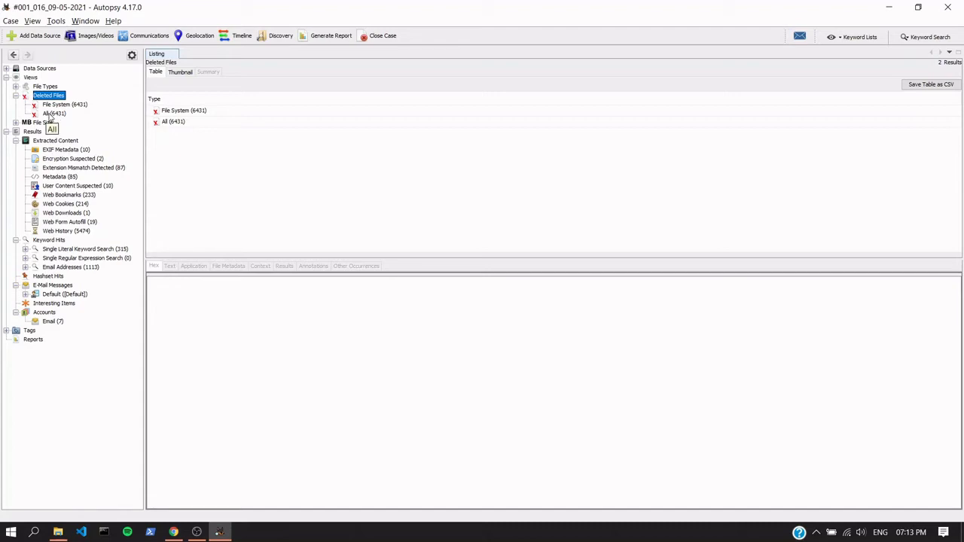
Compare the deleted files listed under All with those under File System, ending on All.
{"action": "left_click", "coordinate": [50, 114]}
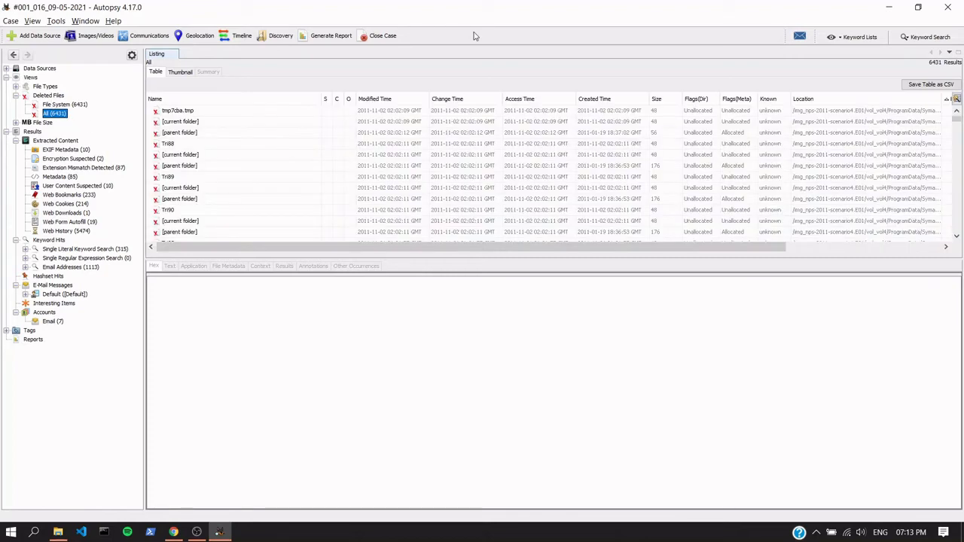
{"action": "key", "text": "Up"}
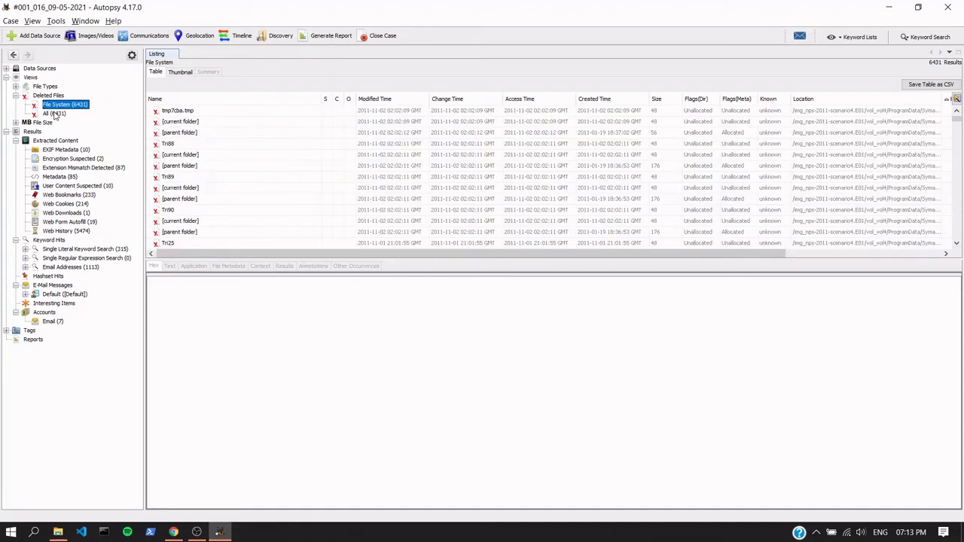
{"action": "left_click", "coordinate": [54, 113]}
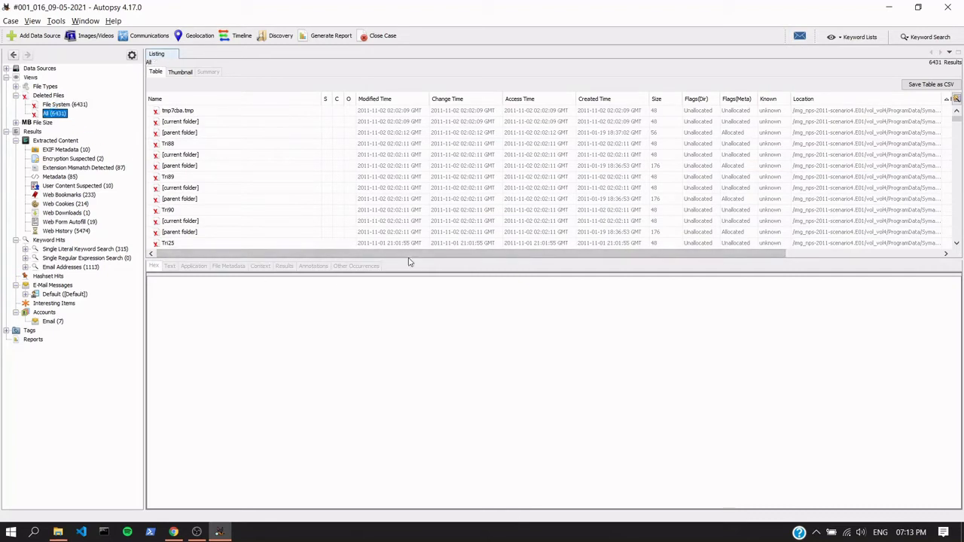
Enlarge the results table and look through the names, timestamps and locations of all deleted files.
{"action": "left_click_drag", "start_coordinate": [408, 259], "coordinate": [391, 369]}
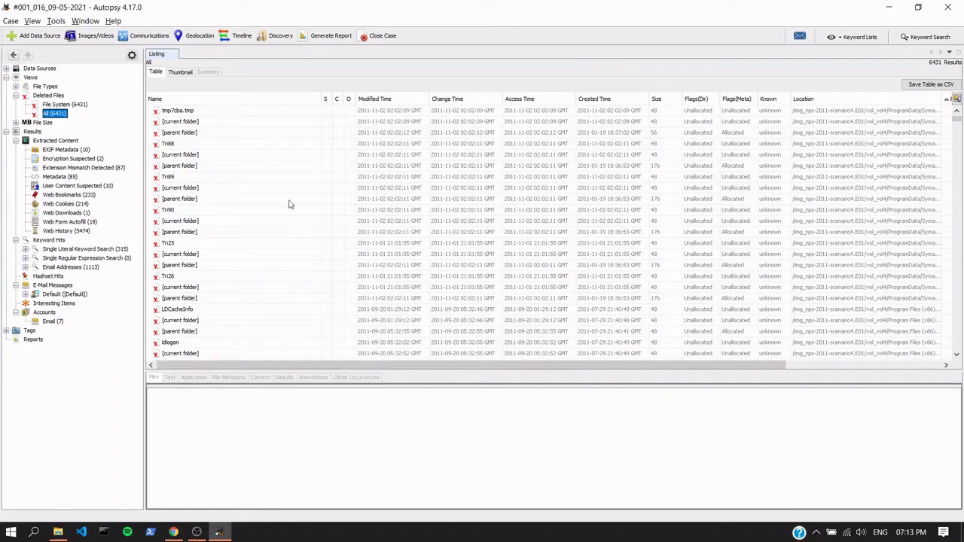
{"action": "scroll", "coordinate": [213, 149], "scroll_direction": "down", "scroll_amount": 3}
{"action": "scroll", "coordinate": [213, 149], "scroll_direction": "down", "scroll_amount": 10}
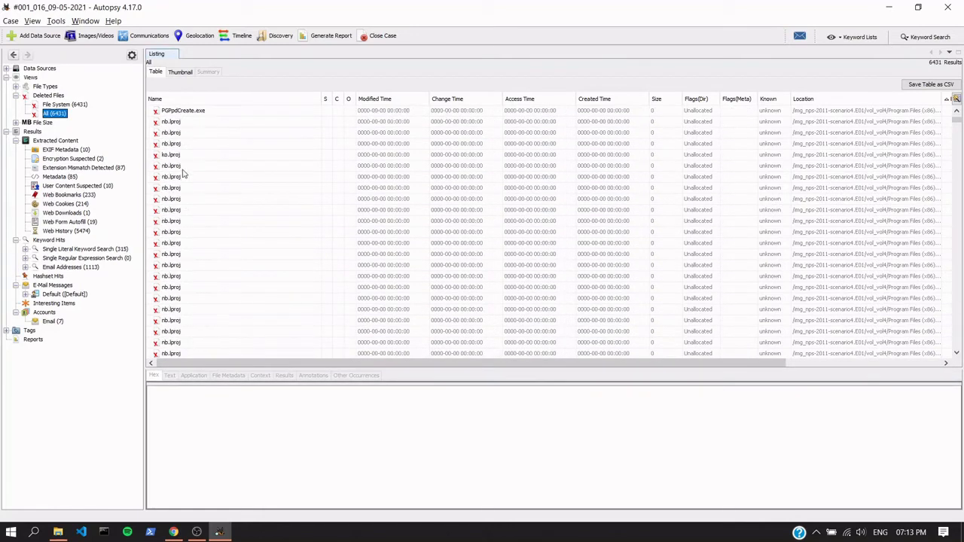
{"action": "scroll", "coordinate": [182, 179], "scroll_direction": "down", "scroll_amount": 5}
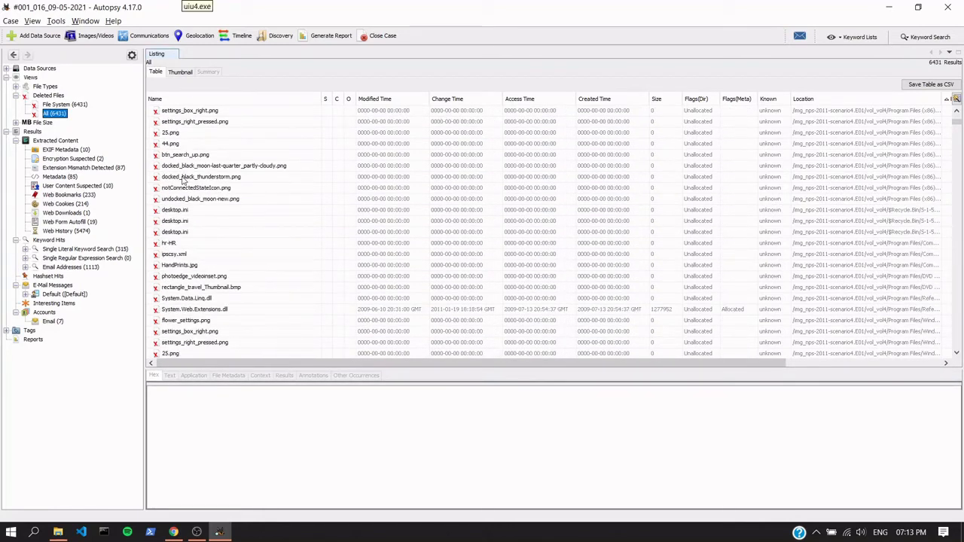
{"action": "scroll", "coordinate": [185, 178], "scroll_direction": "down", "scroll_amount": 10}
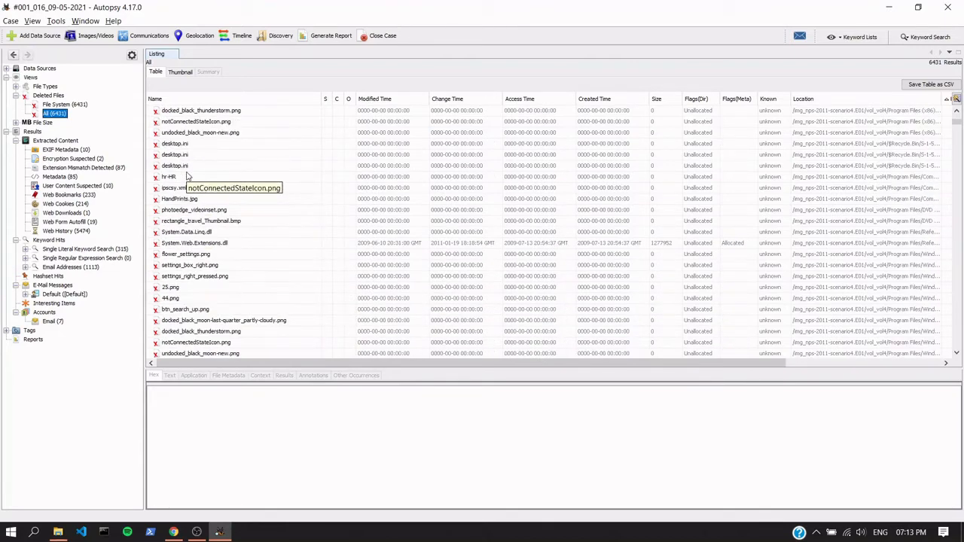
{"action": "scroll", "coordinate": [188, 176], "scroll_direction": "down", "scroll_amount": 10}
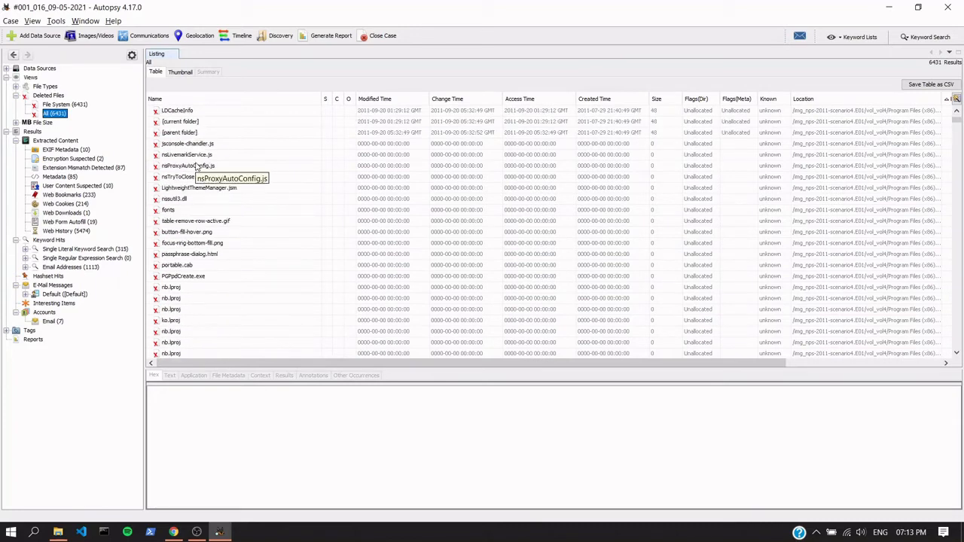
{"action": "scroll", "coordinate": [198, 167], "scroll_direction": "up", "scroll_amount": 6}
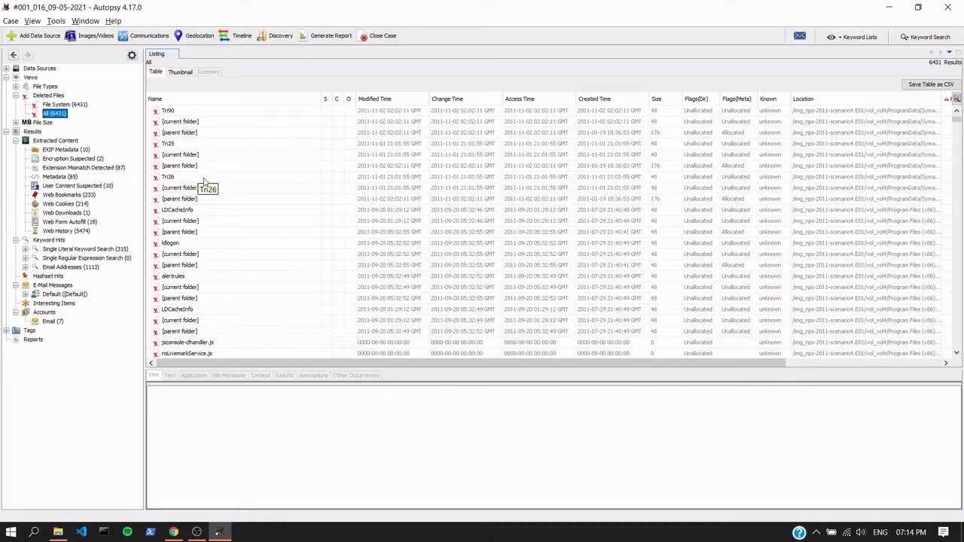
{"action": "scroll", "coordinate": [203, 182], "scroll_direction": "up", "scroll_amount": 3}
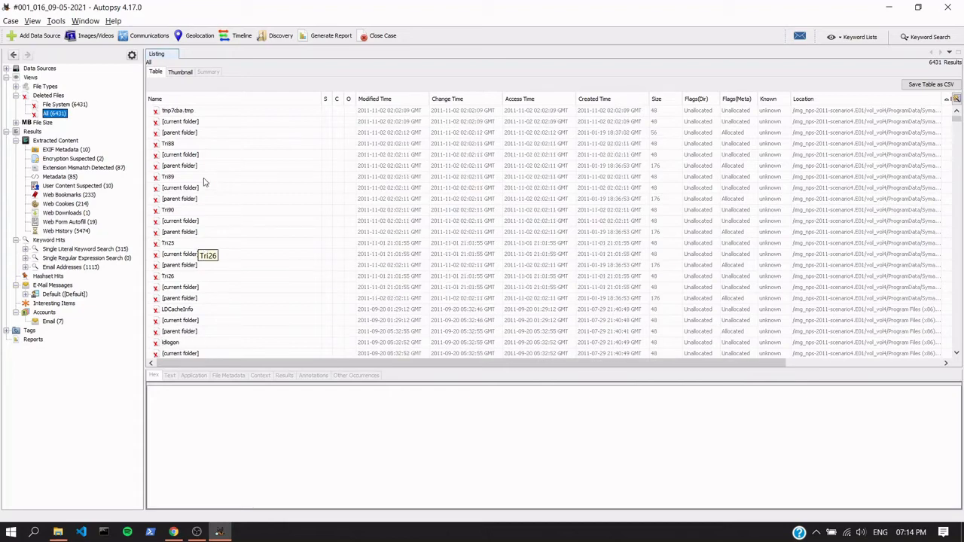
{"action": "scroll", "coordinate": [203, 182], "scroll_direction": "down", "scroll_amount": 7}
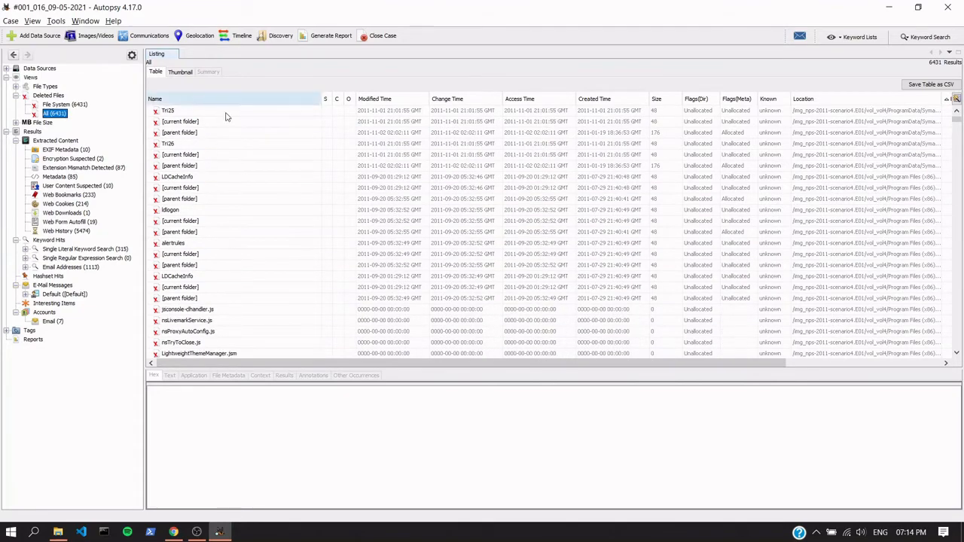
{"action": "scroll", "coordinate": [404, 181], "scroll_direction": "down", "scroll_amount": 2}
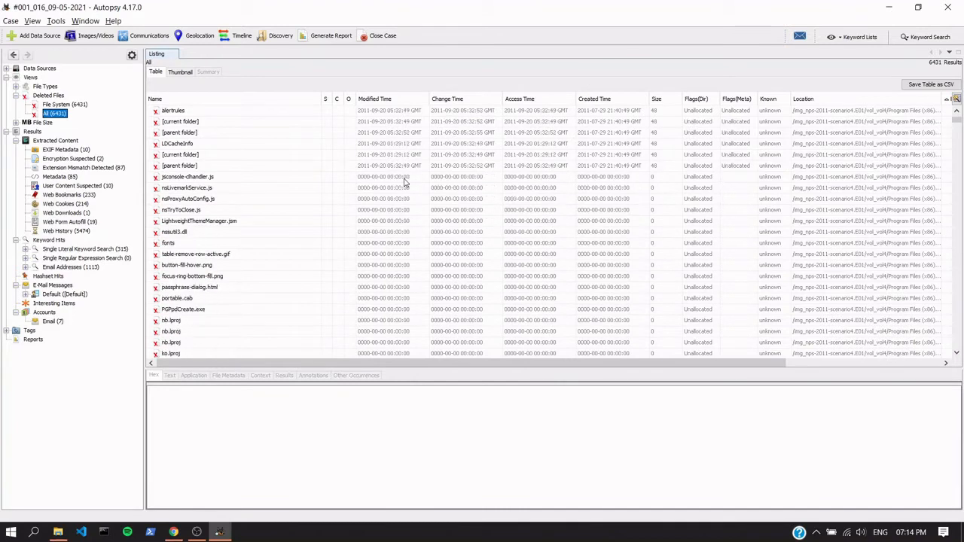
Show all deleted files as thumbnails and look through the previews.
{"action": "left_click", "coordinate": [181, 72]}
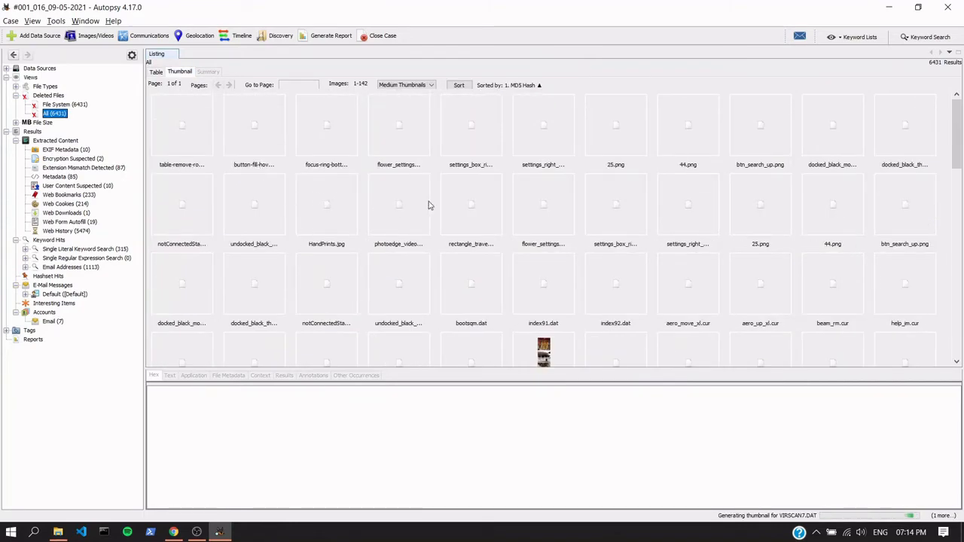
{"action": "scroll", "coordinate": [443, 203], "scroll_direction": "down", "scroll_amount": 1}
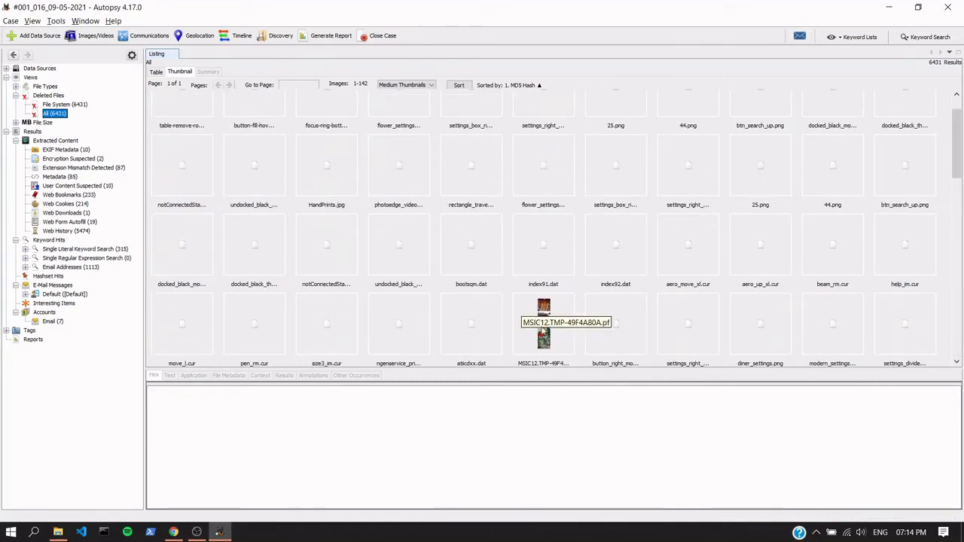
Preview the deleted file MSIC12.TMP-49F4A80A.pf and look through the remaining thumbnails for other recoverable images.
{"action": "left_click", "coordinate": [544, 330]}
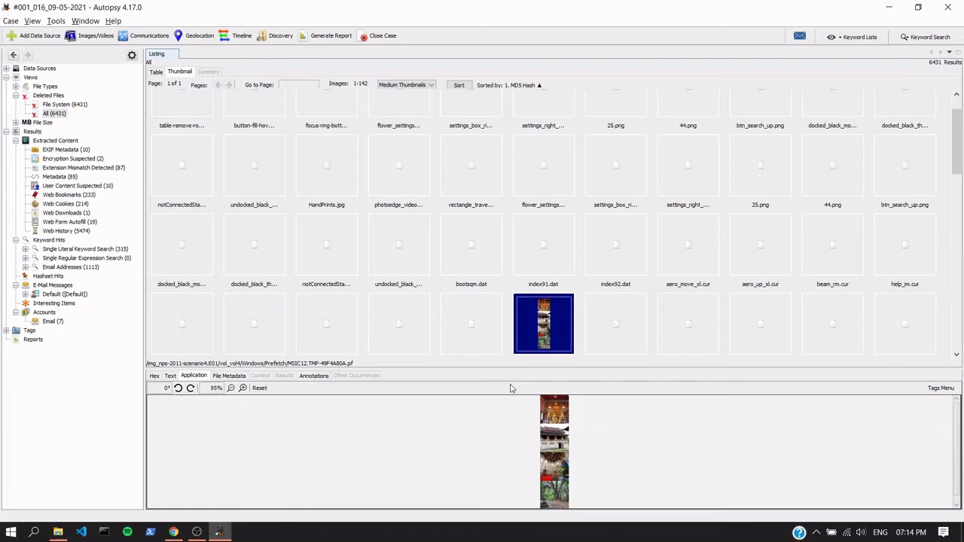
{"action": "scroll", "coordinate": [380, 192], "scroll_direction": "up", "scroll_amount": 1}
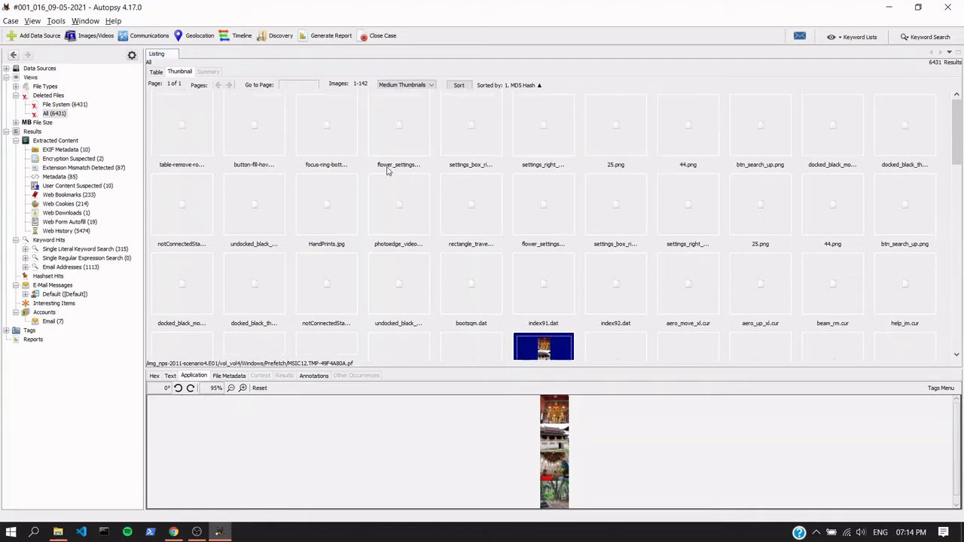
{"action": "scroll", "coordinate": [592, 217], "scroll_direction": "down", "scroll_amount": 15}
{"action": "scroll", "coordinate": [593, 218], "scroll_direction": "up", "scroll_amount": 5}
{"action": "scroll", "coordinate": [784, 242], "scroll_direction": "up", "scroll_amount": 5}
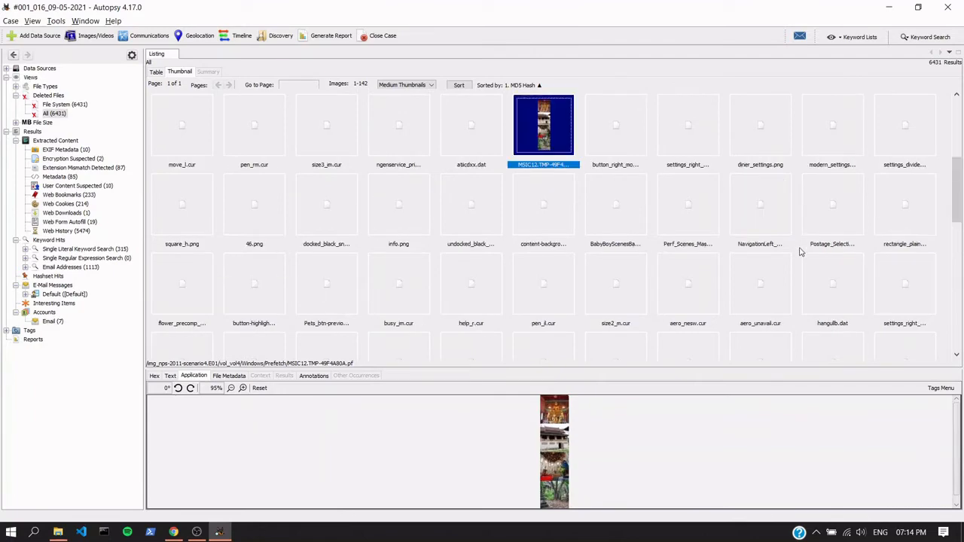
{"action": "scroll", "coordinate": [715, 226], "scroll_direction": "down", "scroll_amount": 3}
{"action": "scroll", "coordinate": [683, 221], "scroll_direction": "up", "scroll_amount": 3}
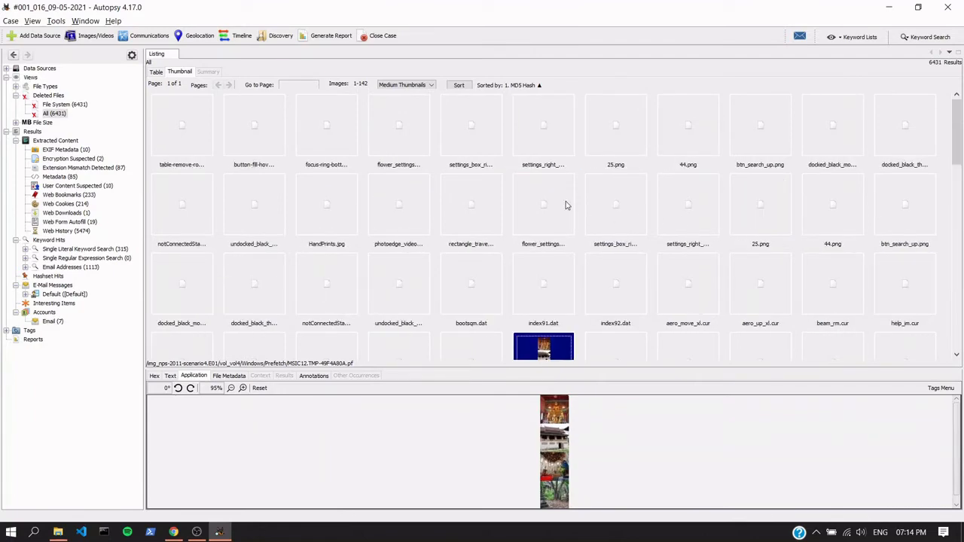
{"action": "scroll", "coordinate": [566, 204], "scroll_direction": "down", "scroll_amount": 10}
{"action": "scroll", "coordinate": [566, 205], "scroll_direction": "up", "scroll_amount": 9}
{"action": "scroll", "coordinate": [566, 204], "scroll_direction": "up", "scroll_amount": 1}
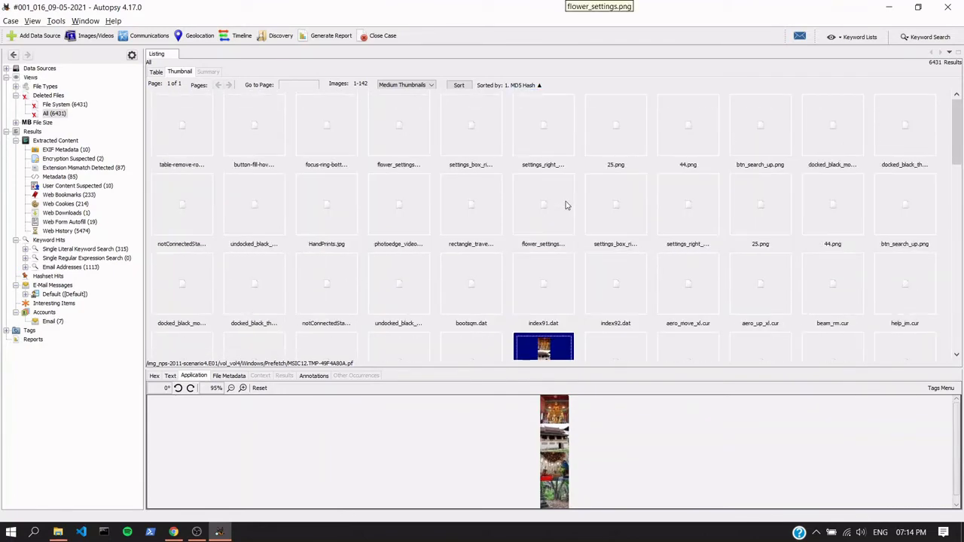
{"action": "scroll", "coordinate": [550, 204], "scroll_direction": "down", "scroll_amount": 5}
{"action": "scroll", "coordinate": [550, 205], "scroll_direction": "up", "scroll_amount": 6}
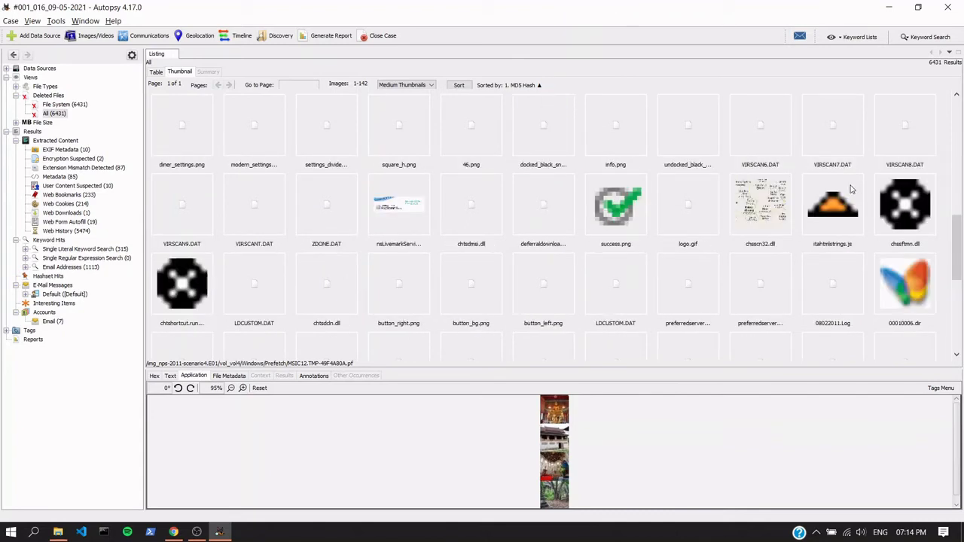
Preview the deleted files 00010006.dir and chsscn32.dll, comparing the latter's metadata, hex, text and image views.
{"action": "left_click", "coordinate": [919, 288]}
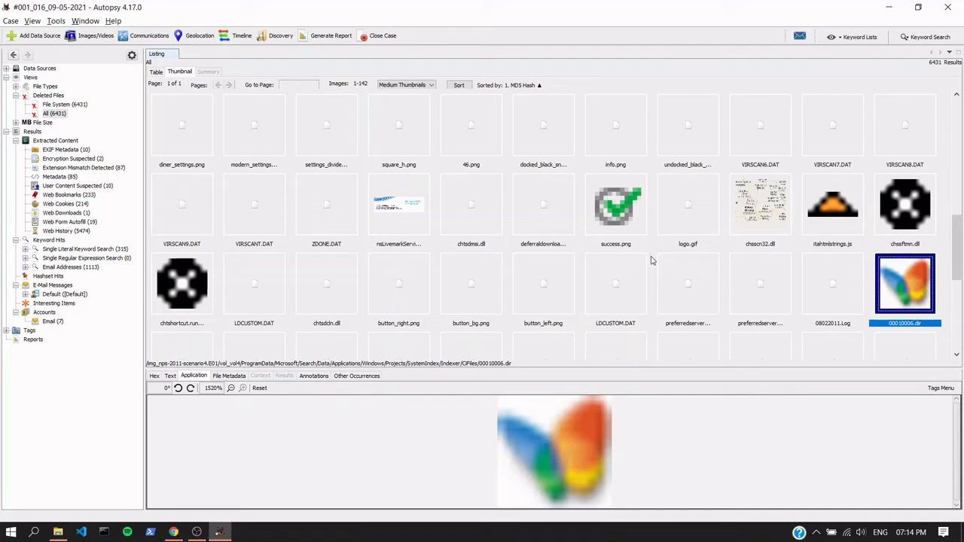
{"action": "left_click", "coordinate": [757, 214]}
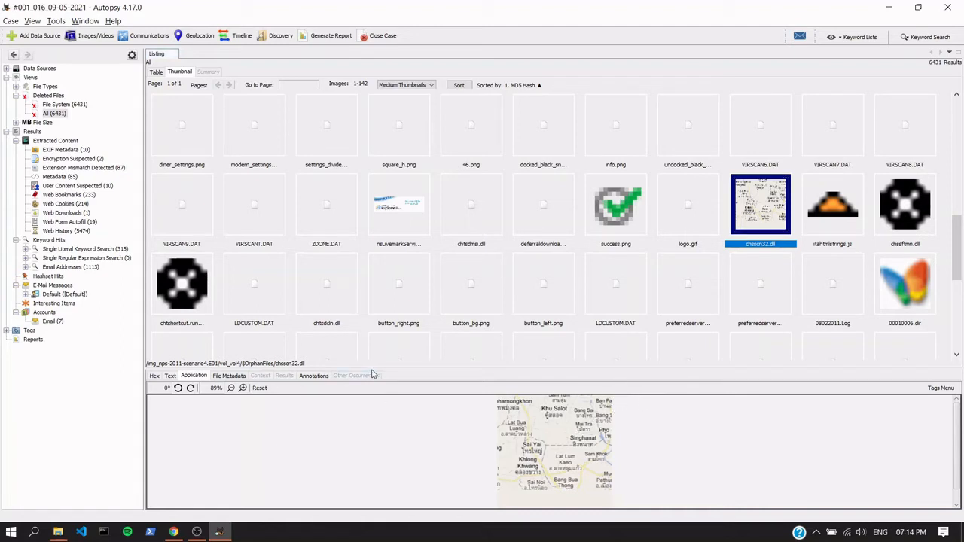
{"action": "left_click", "coordinate": [230, 376]}
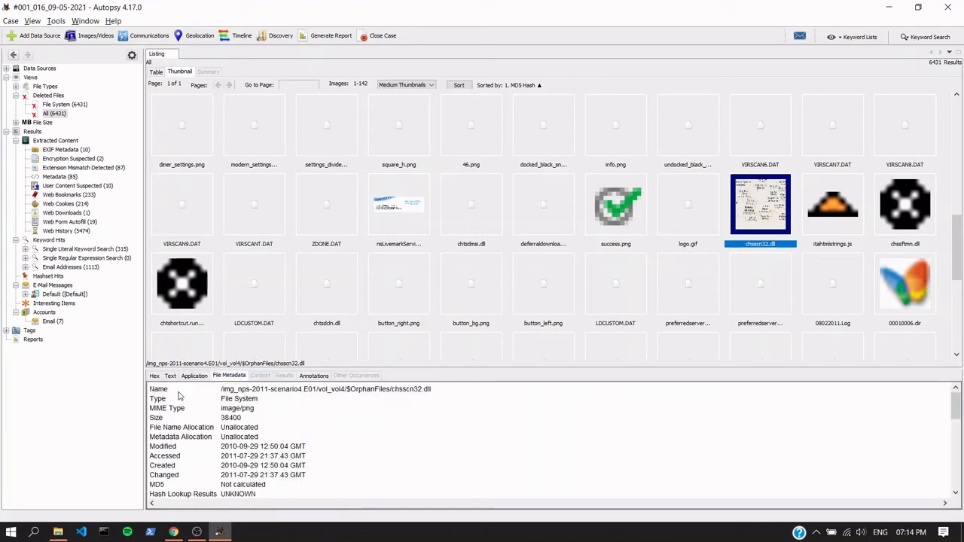
{"action": "left_click", "coordinate": [155, 376]}
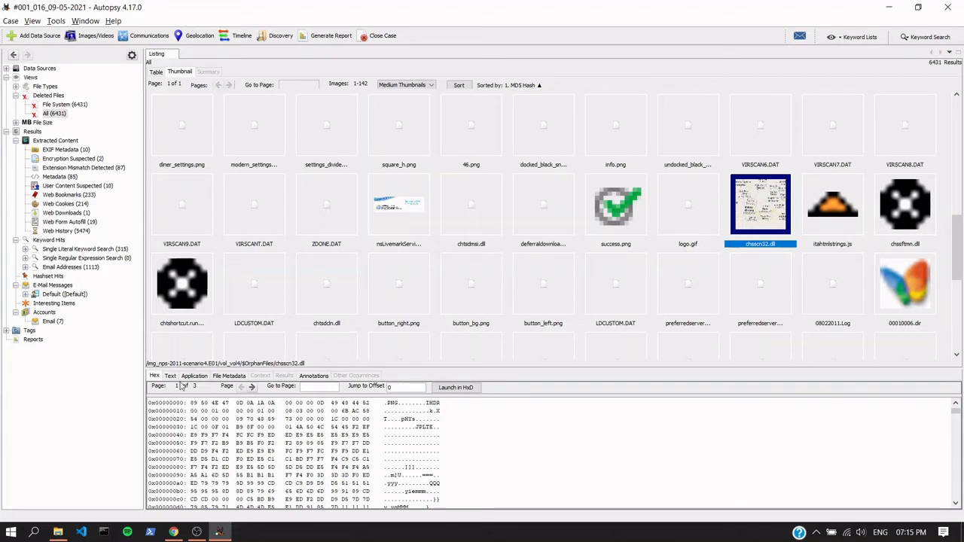
{"action": "left_click", "coordinate": [172, 375]}
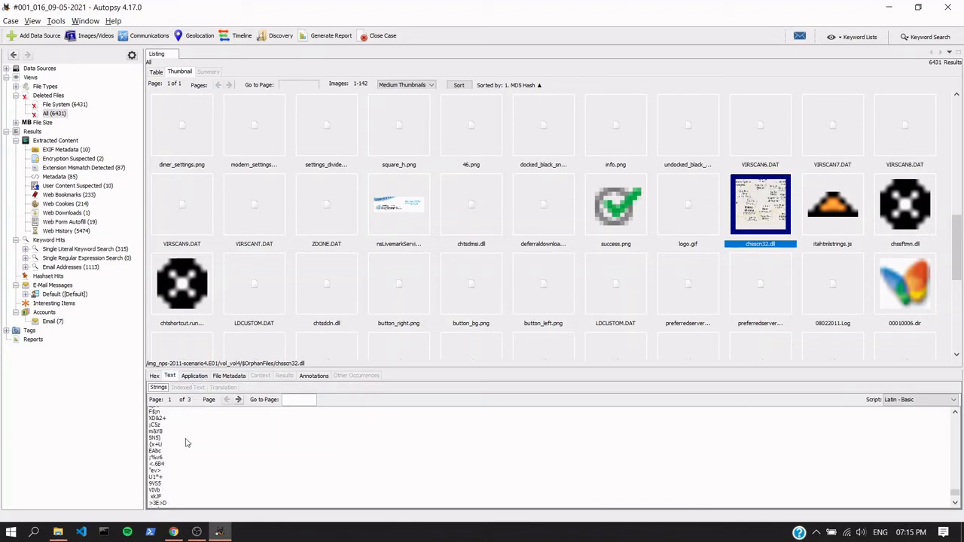
{"action": "left_click", "coordinate": [194, 376]}
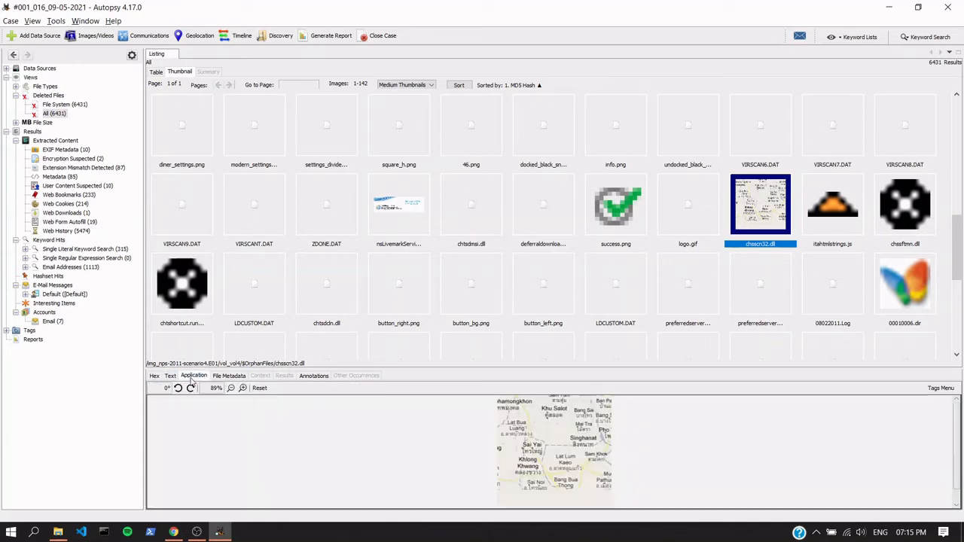
Examine the file metadata of chsscn32.dll, including its size, Created timestamp and the Sleuth Kit istat details.
{"action": "left_click", "coordinate": [231, 375]}
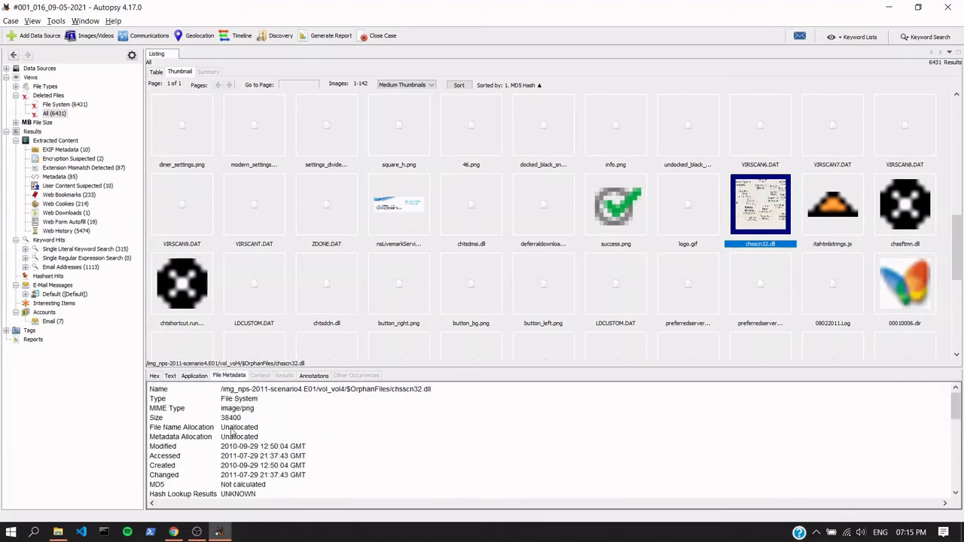
{"action": "scroll", "coordinate": [202, 415], "scroll_direction": "down", "scroll_amount": 5}
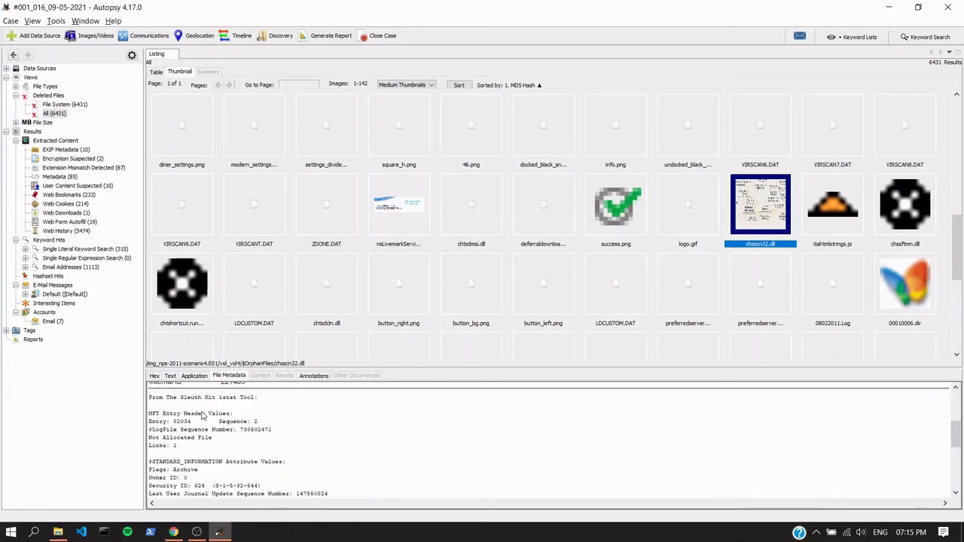
{"action": "scroll", "coordinate": [202, 414], "scroll_direction": "up", "scroll_amount": 5}
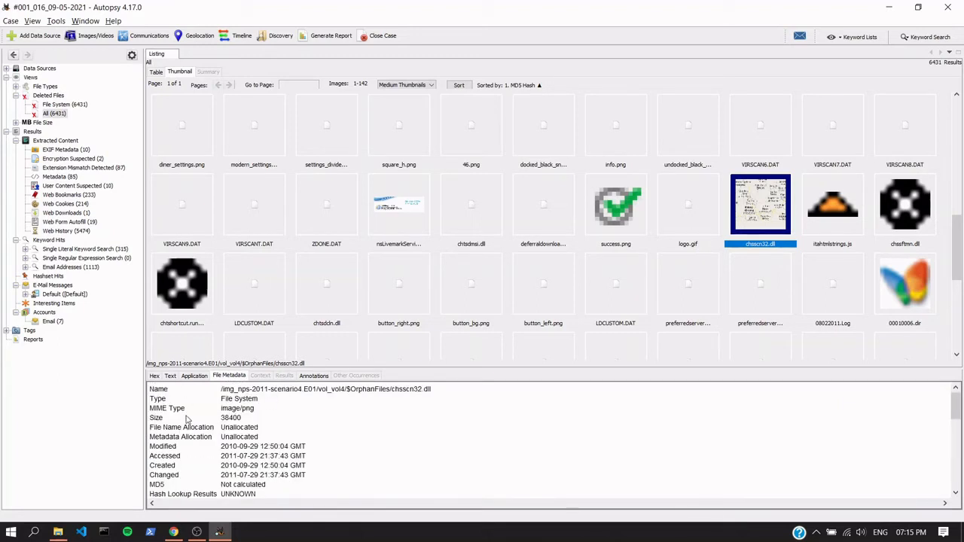
{"action": "left_click_drag", "start_coordinate": [248, 425], "coordinate": [198, 422]}
{"action": "left_click_drag", "start_coordinate": [221, 467], "coordinate": [301, 475]}
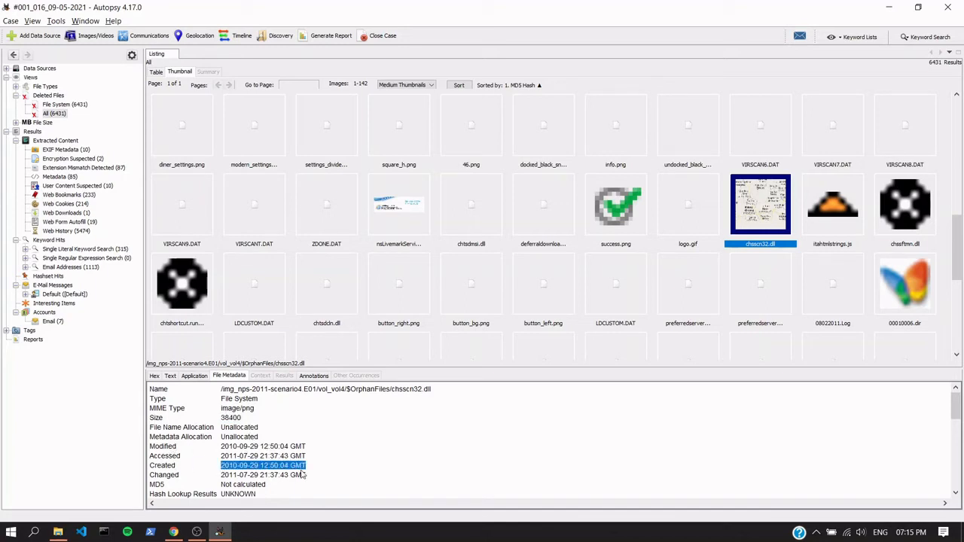
{"action": "scroll", "coordinate": [205, 482], "scroll_direction": "down", "scroll_amount": 5}
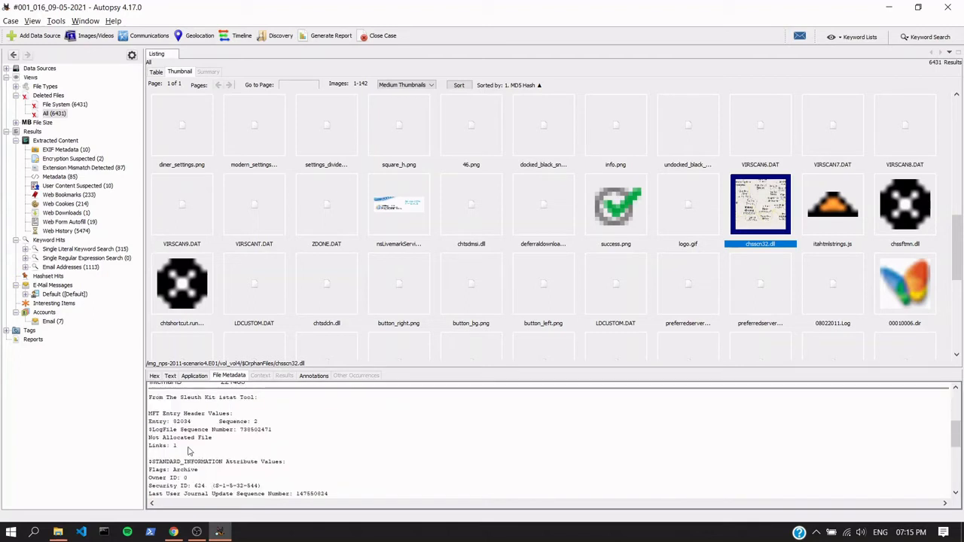
{"action": "scroll", "coordinate": [190, 452], "scroll_direction": "up", "scroll_amount": 5}
{"action": "left_click", "coordinate": [168, 490]}
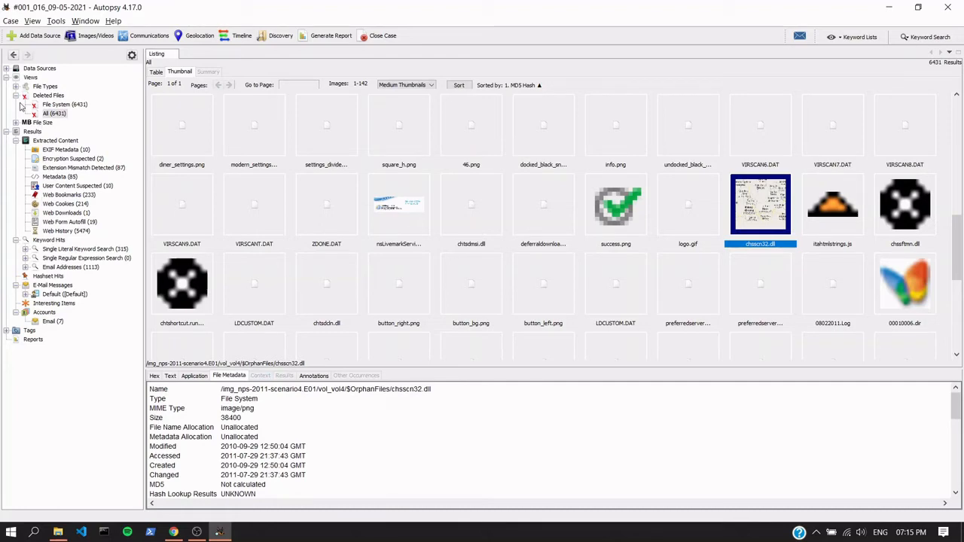
Return to the table listing, collapse Deleted Files under Views, and check the size ranges under File Size.
{"action": "scroll", "coordinate": [269, 173], "scroll_direction": "up", "scroll_amount": 5}
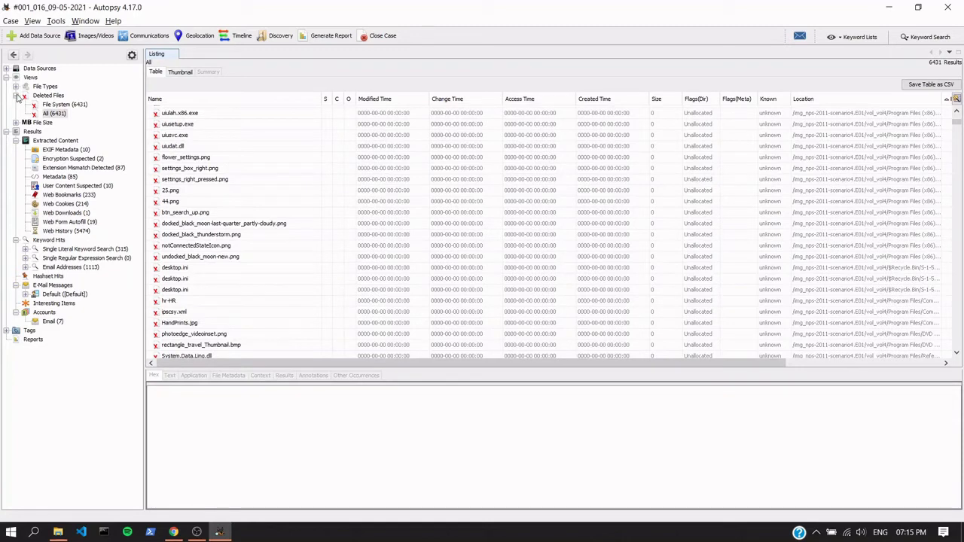
{"action": "left_click", "coordinate": [16, 97]}
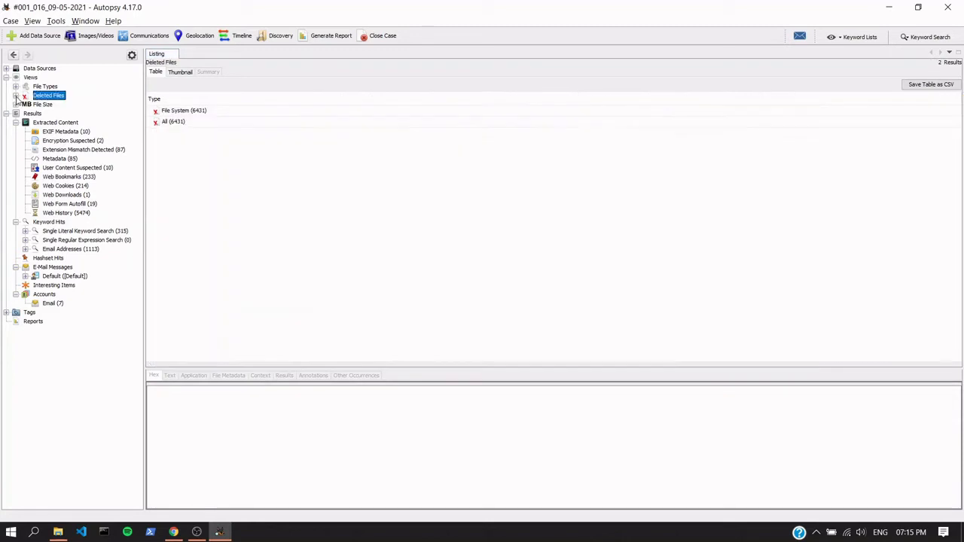
{"action": "left_click", "coordinate": [16, 96]}
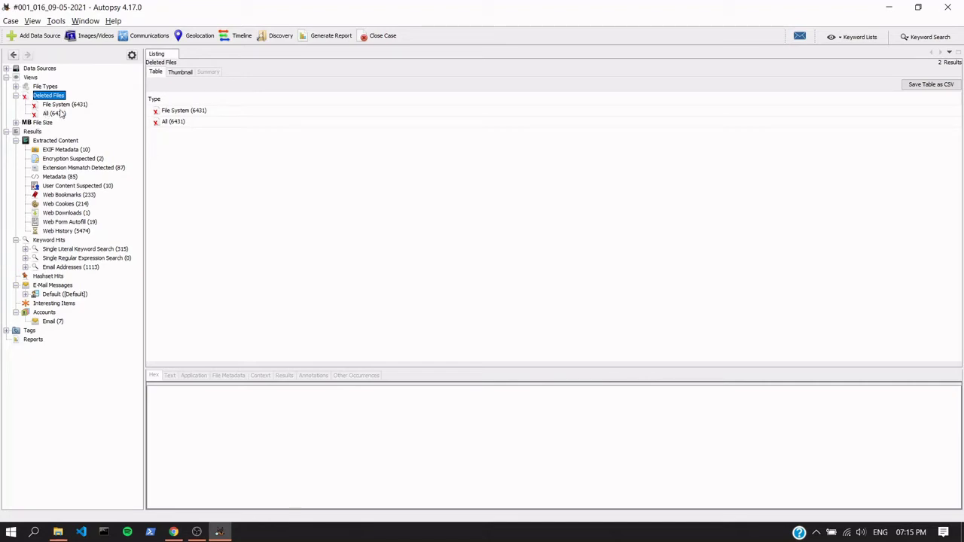
{"action": "left_click", "coordinate": [169, 123]}
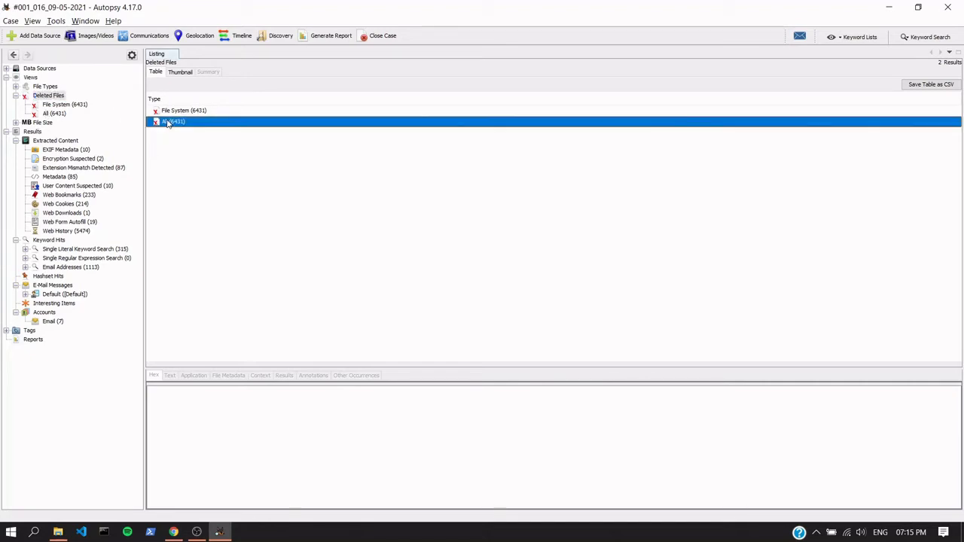
{"action": "left_click", "coordinate": [15, 96]}
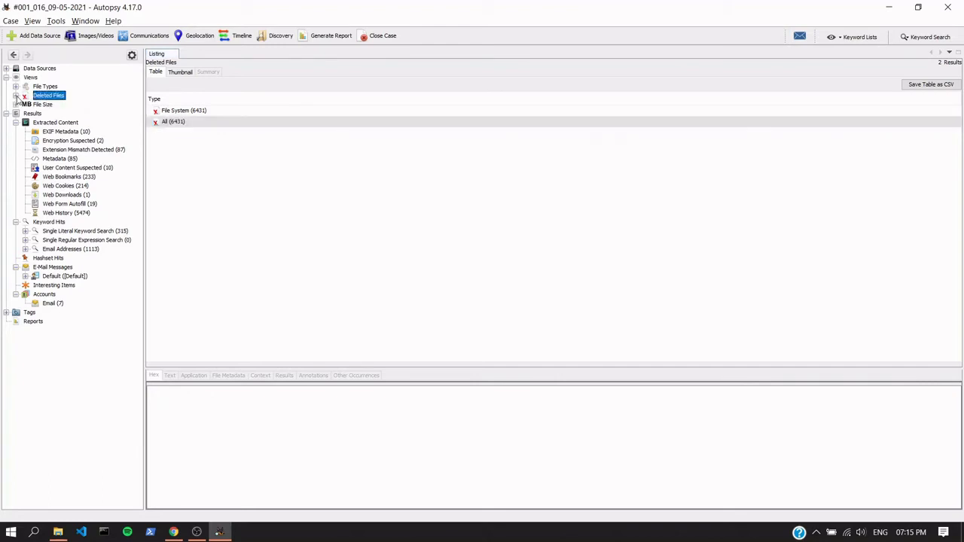
{"action": "left_click", "coordinate": [16, 104]}
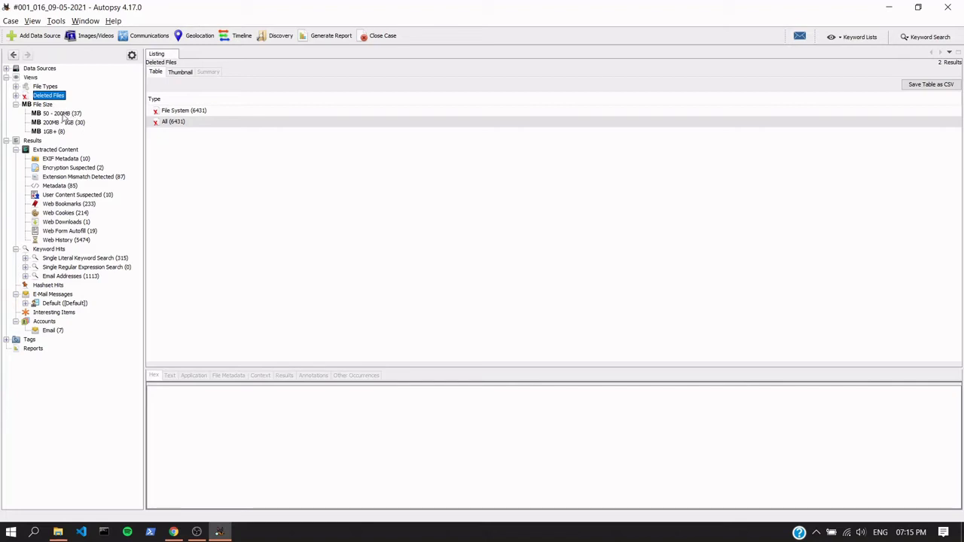
{"action": "left_click", "coordinate": [16, 105]}
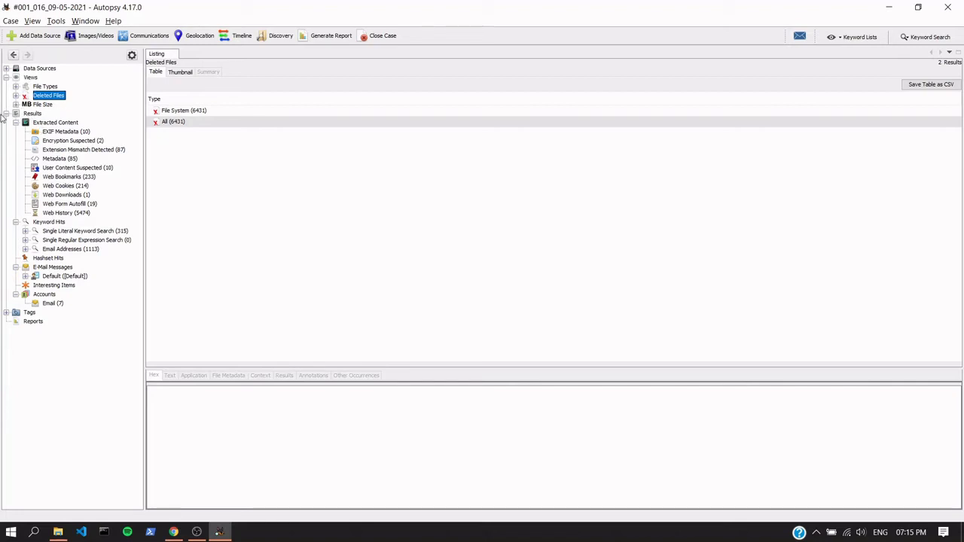
Review the artifact types in Extracted Content under Results, and list the files with EXIF Metadata.
{"action": "left_click", "coordinate": [9, 114]}
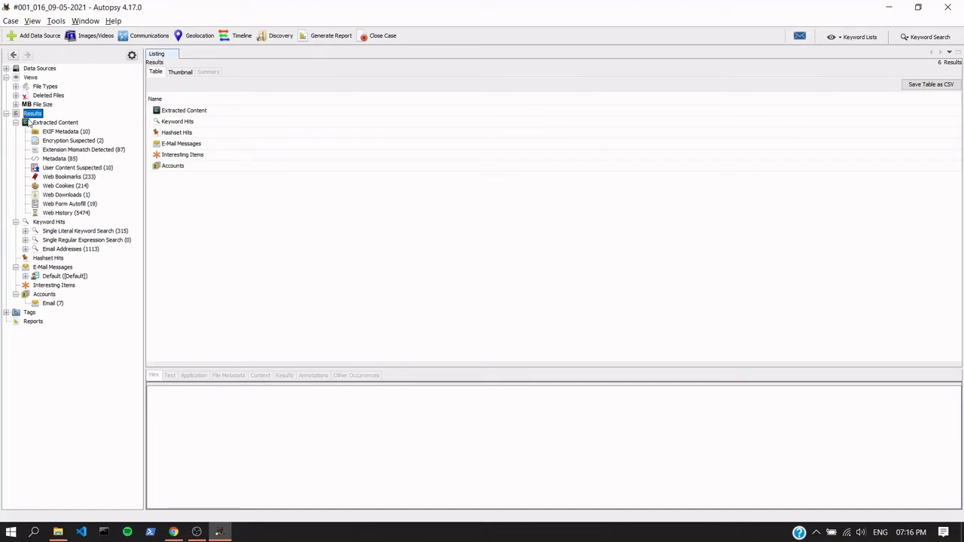
{"action": "left_click", "coordinate": [7, 114]}
{"action": "left_click", "coordinate": [7, 113]}
{"action": "left_click", "coordinate": [43, 122]}
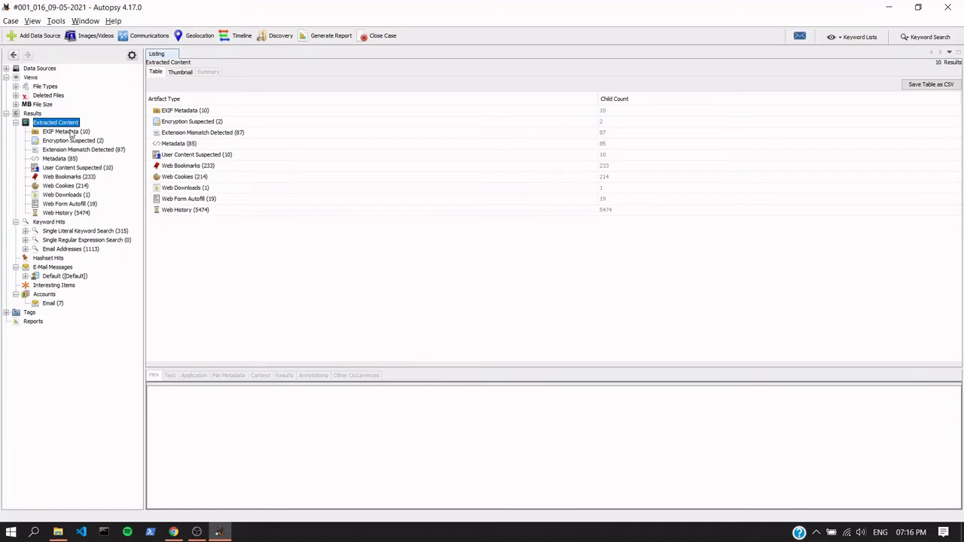
{"action": "left_click", "coordinate": [73, 132]}
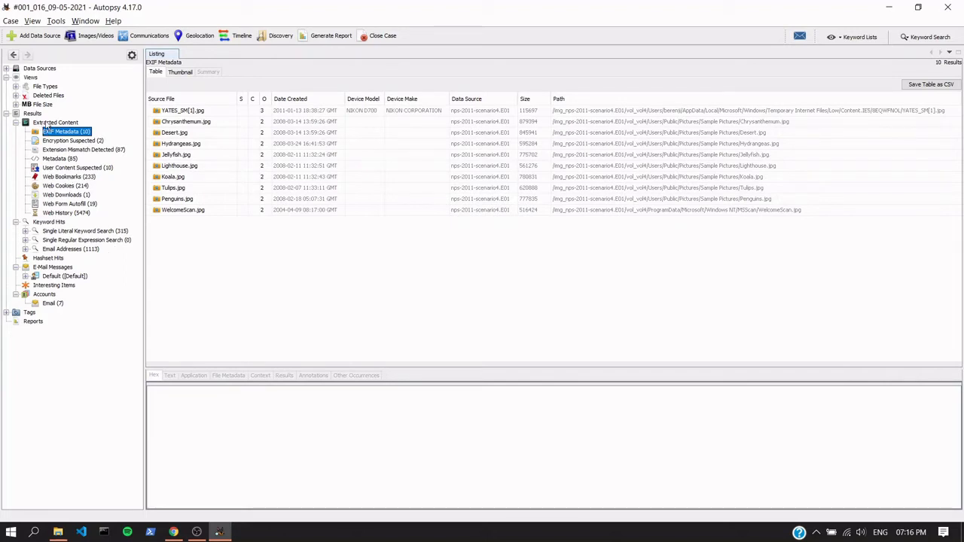
{"action": "left_click", "coordinate": [47, 122]}
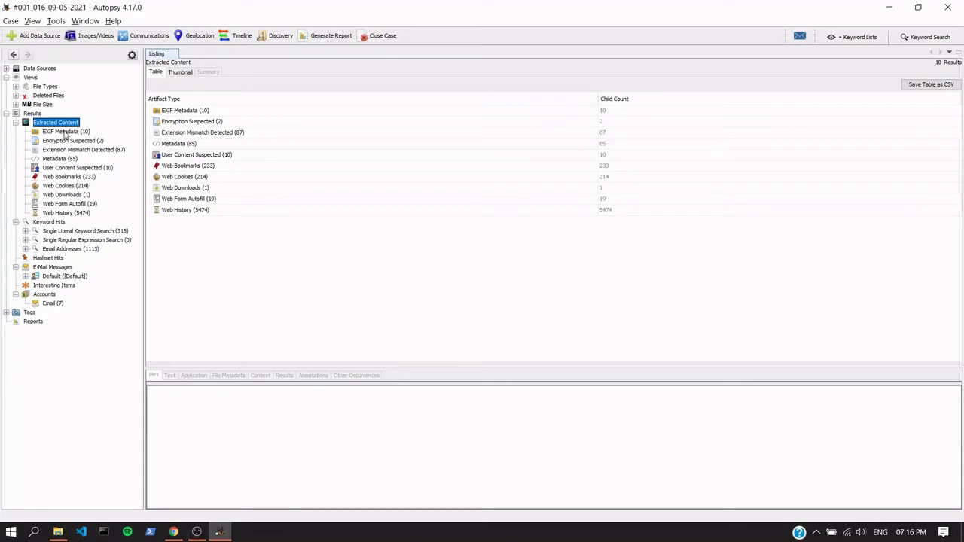
{"action": "left_click", "coordinate": [53, 131]}
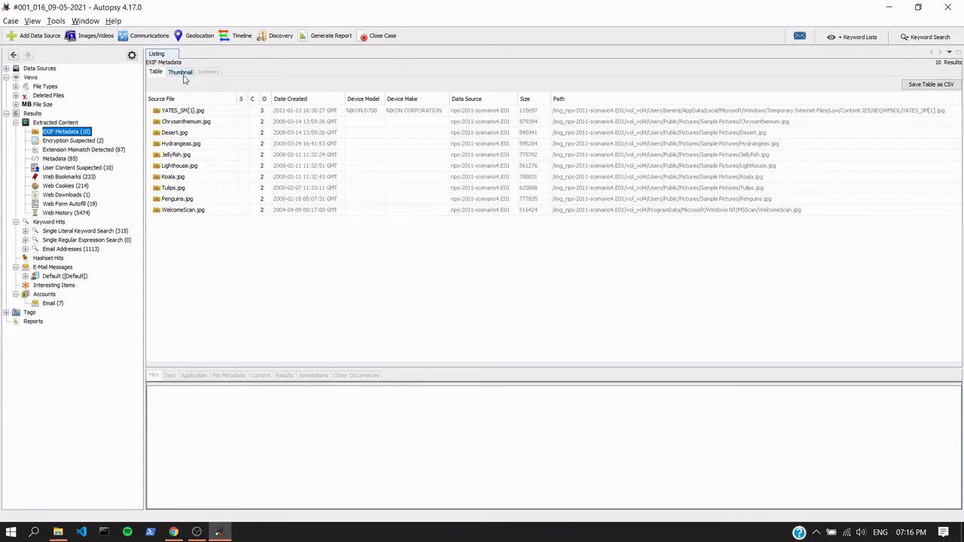
Preview the NIKON D700 photo, Tulips.jpg, Hydrangeas.jpg, Desert.jpg and Chrysanthemum.jpg from the EXIF Metadata results.
{"action": "left_click", "coordinate": [182, 111]}
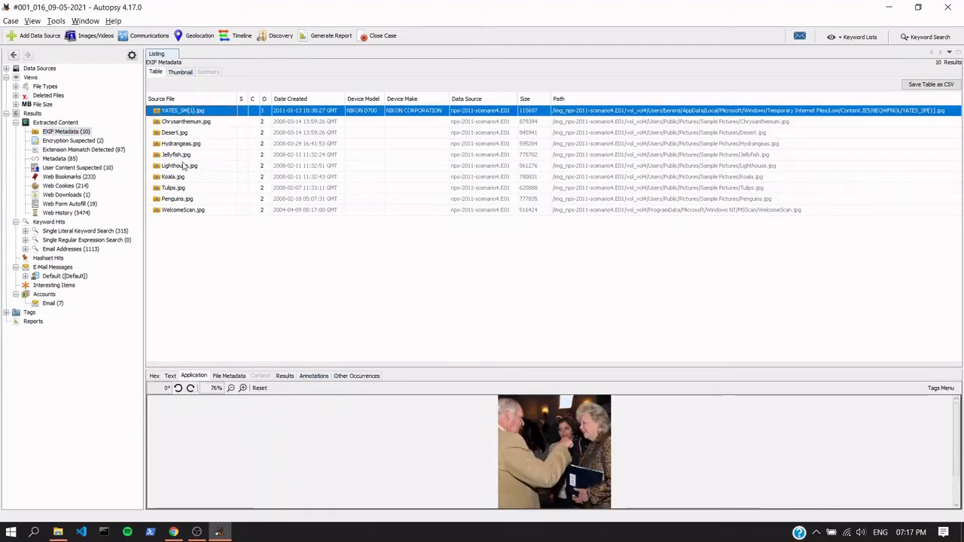
{"action": "left_click", "coordinate": [173, 188]}
{"action": "left_click", "coordinate": [179, 143]}
{"action": "left_click", "coordinate": [175, 131]}
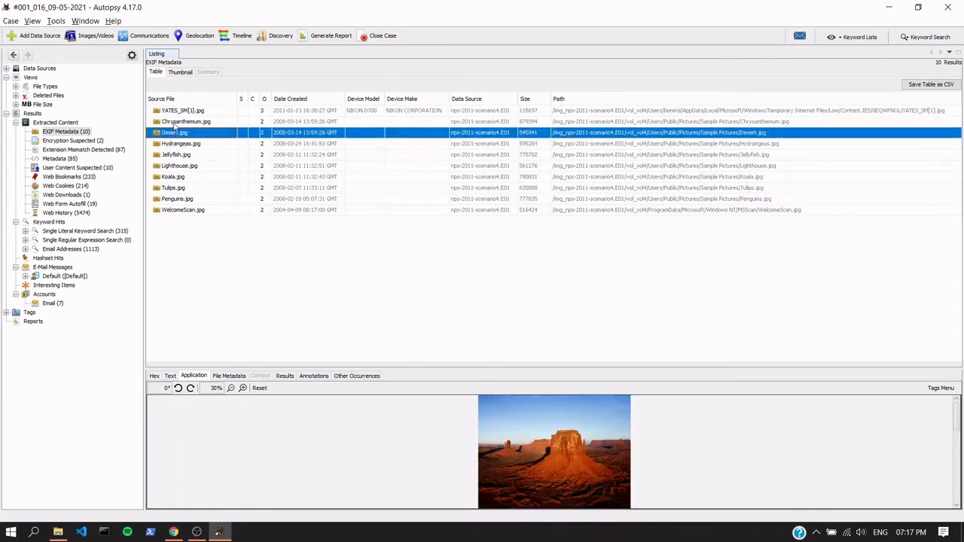
{"action": "left_click", "coordinate": [175, 123]}
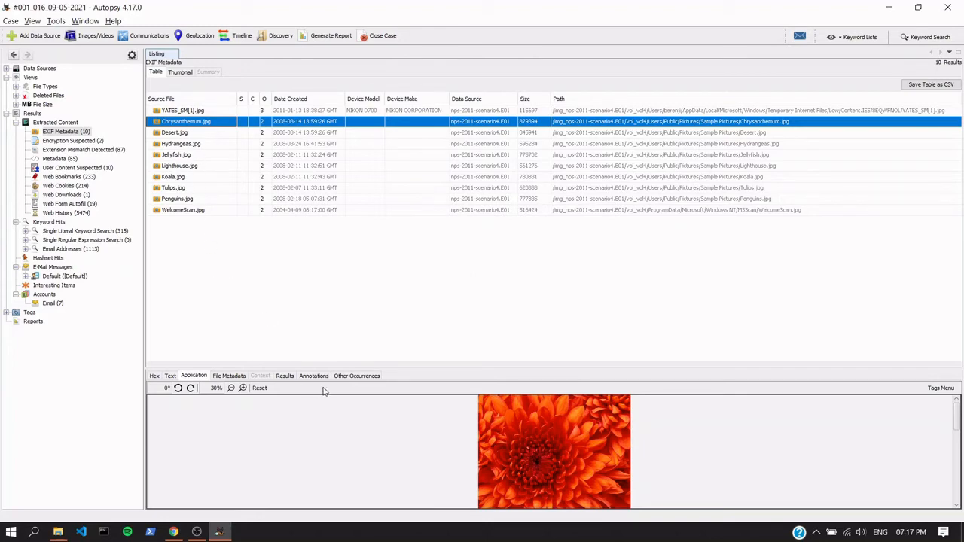
Enlarge the content viewer and preview Lighthouse.jpg, Tulips.jpg and WelcomeScan.jpg, ending on Lighthouse.jpg.
{"action": "left_click_drag", "start_coordinate": [417, 369], "coordinate": [415, 253]}
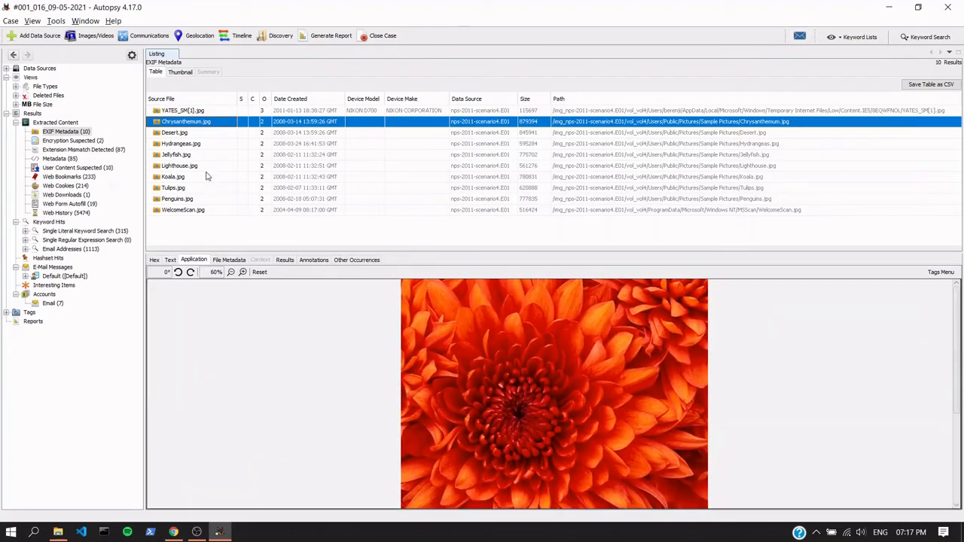
{"action": "left_click", "coordinate": [181, 166]}
{"action": "left_click", "coordinate": [188, 188]}
{"action": "left_click", "coordinate": [194, 211]}
{"action": "left_click", "coordinate": [181, 166]}
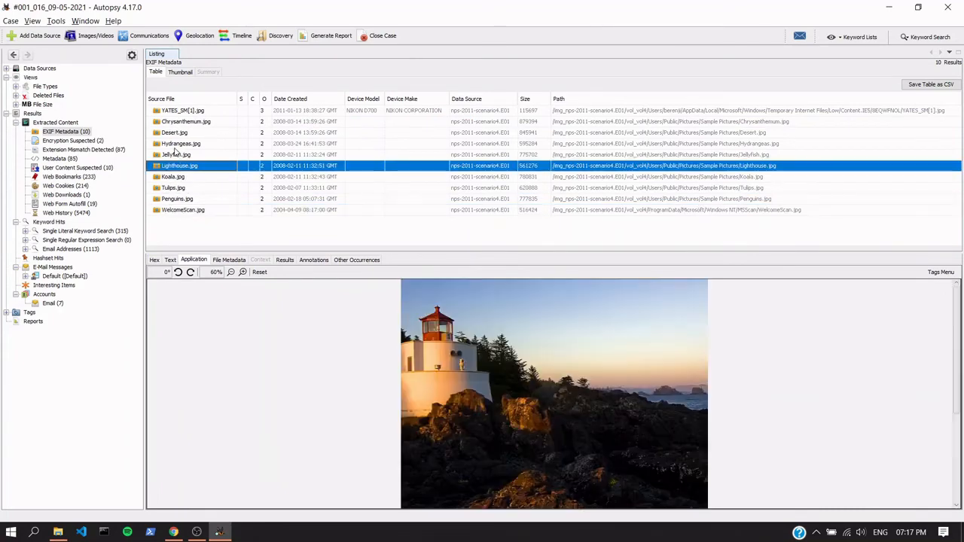
Examine the file metadata of Lighthouse.jpg, including its MFT entry attributes, and display its hex content.
{"action": "left_click", "coordinate": [217, 261]}
{"action": "scroll", "coordinate": [204, 317], "scroll_direction": "down", "scroll_amount": 5}
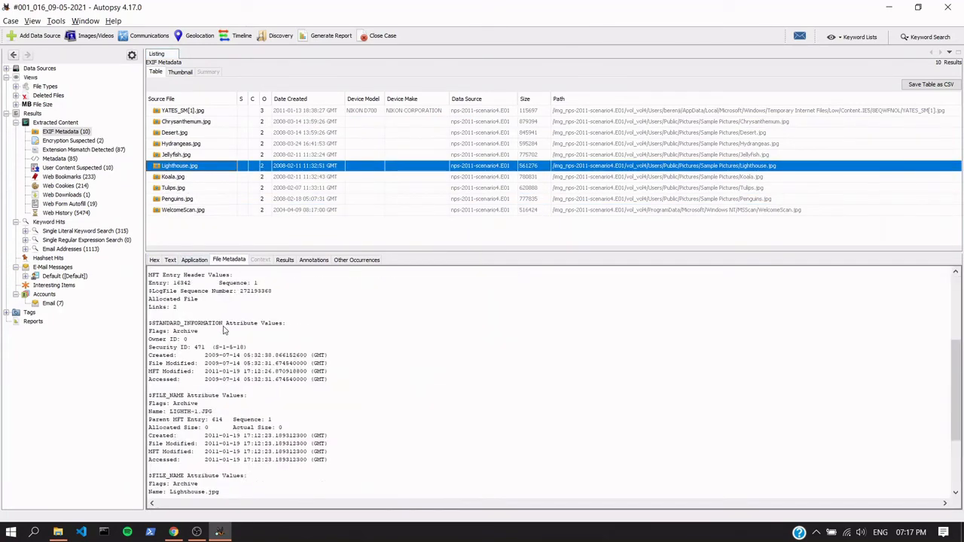
{"action": "scroll", "coordinate": [205, 317], "scroll_direction": "up", "scroll_amount": 5}
{"action": "scroll", "coordinate": [205, 316], "scroll_direction": "down", "scroll_amount": 5}
{"action": "left_click", "coordinate": [155, 260]}
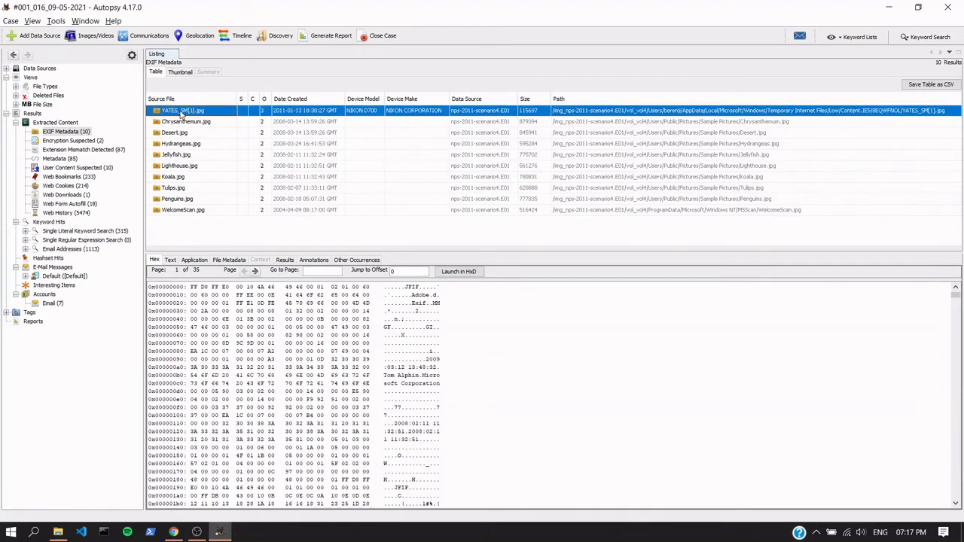
Preview the NIKON D700 photo, view its extracted EXIF result, and sort the listing by Data Source.
{"action": "left_click", "coordinate": [181, 112]}
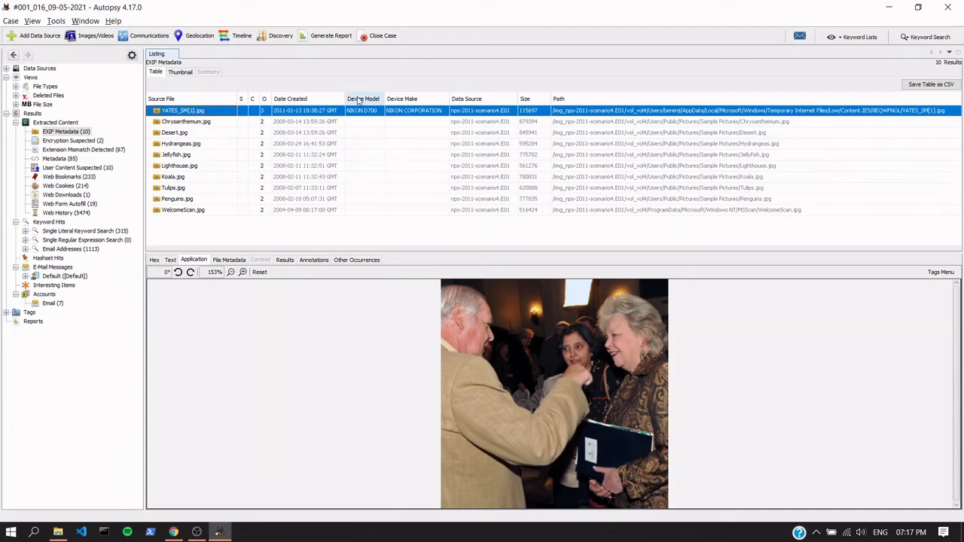
{"action": "left_click", "coordinate": [415, 110]}
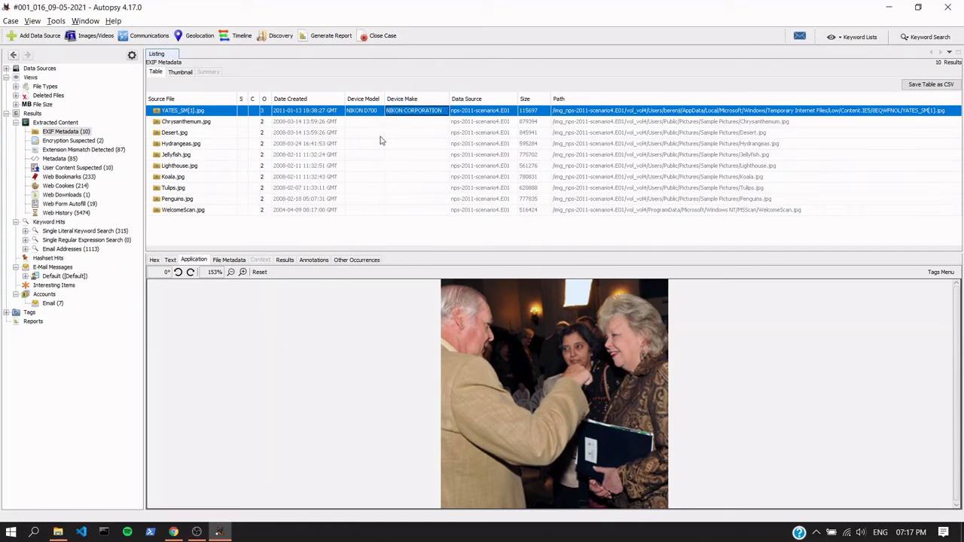
{"action": "left_click", "coordinate": [283, 260]}
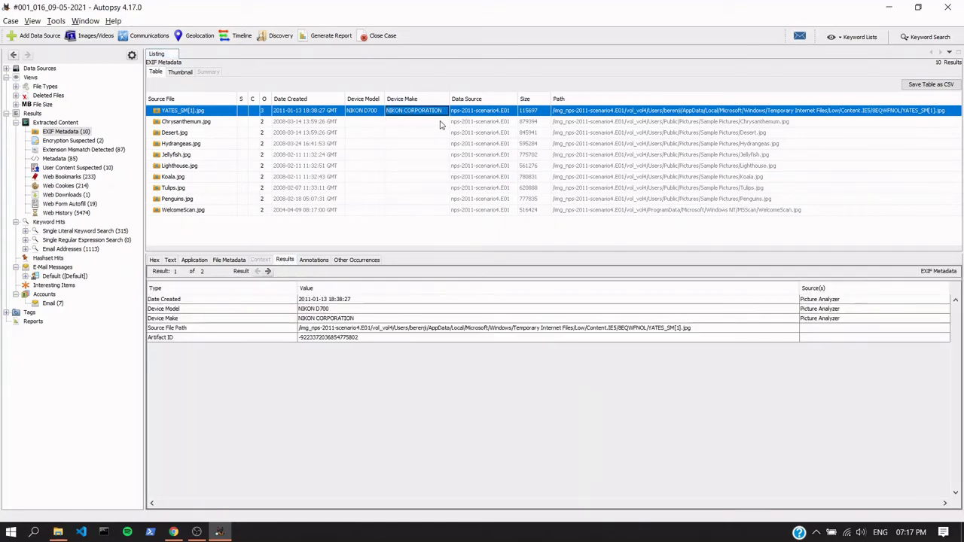
{"action": "left_click", "coordinate": [480, 99]}
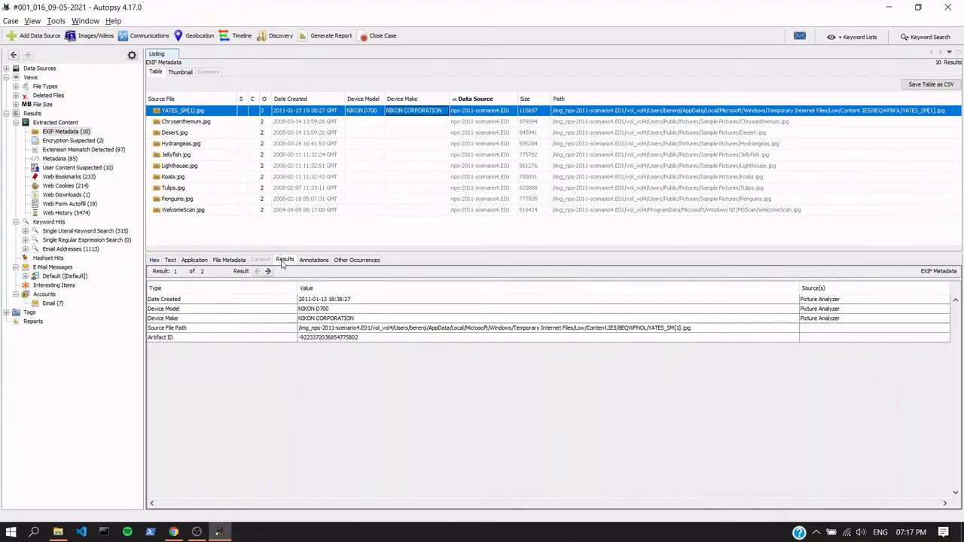
Examine the NIKON D700 photo's file metadata and highlight its modified, accessed, created and changed timestamps.
{"action": "left_click", "coordinate": [228, 260]}
{"action": "scroll", "coordinate": [237, 336], "scroll_direction": "down", "scroll_amount": 3}
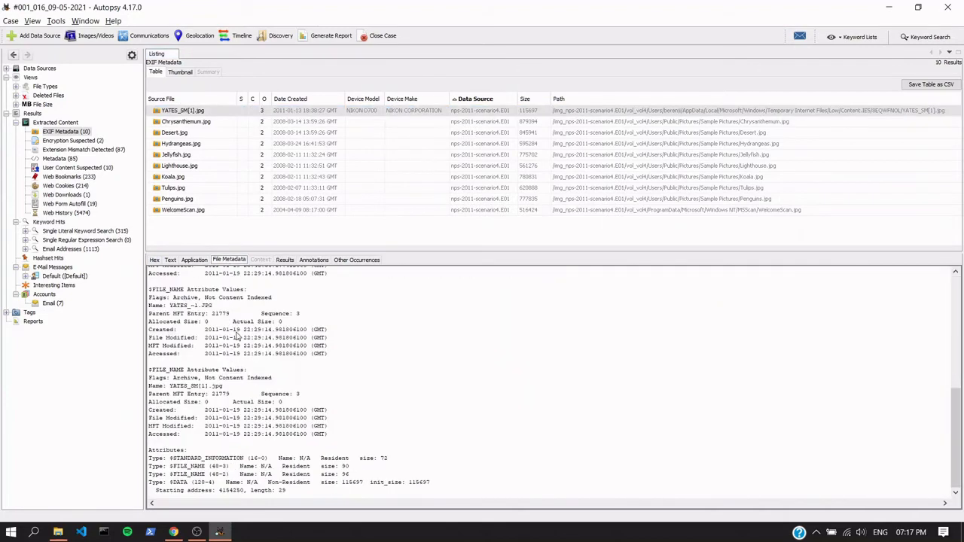
{"action": "scroll", "coordinate": [238, 336], "scroll_direction": "up", "scroll_amount": 3}
{"action": "left_click_drag", "start_coordinate": [329, 369], "coordinate": [226, 331]}
{"action": "left_click", "coordinate": [233, 345]}
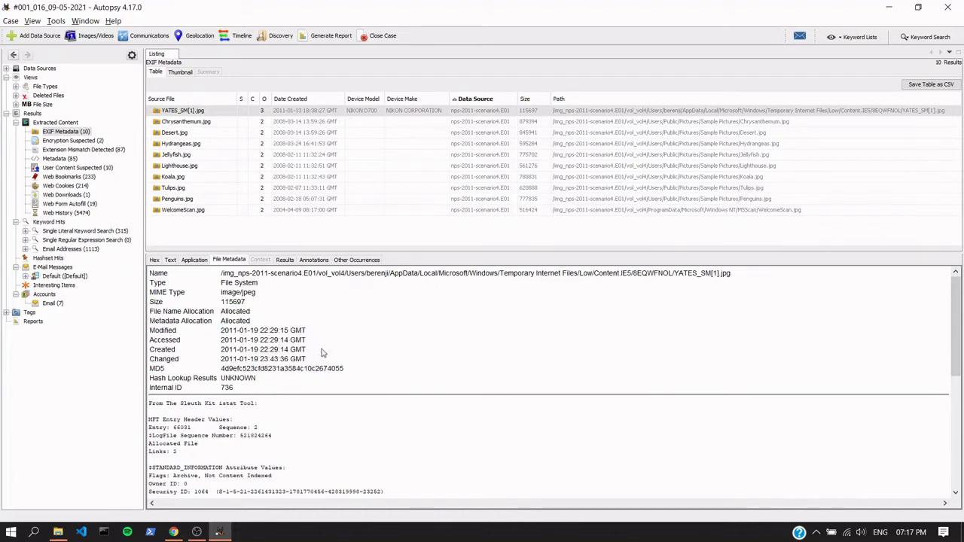
{"action": "left_click_drag", "start_coordinate": [308, 360], "coordinate": [220, 332]}
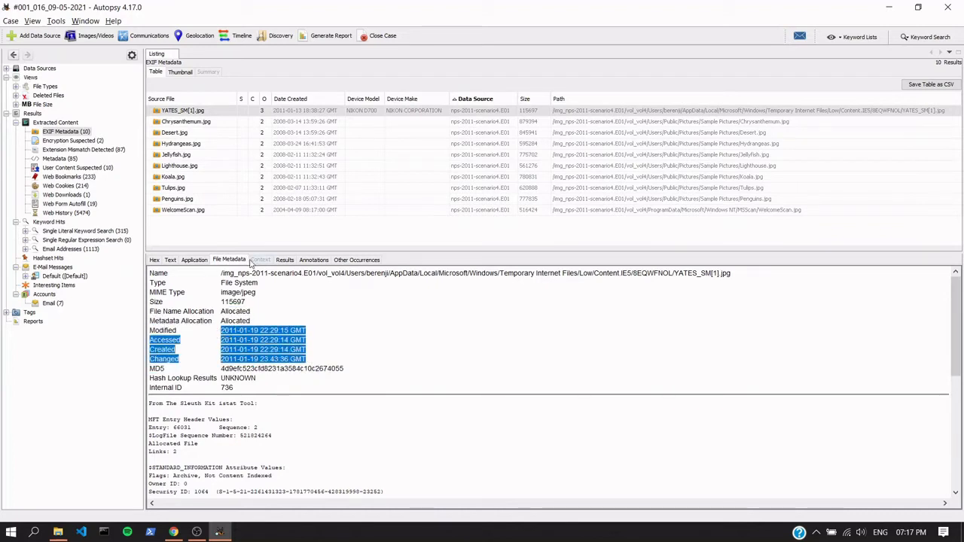
Compare the NIKON D700 photo's EXIF Date Created value with the timestamps in its file metadata.
{"action": "left_click", "coordinate": [285, 260]}
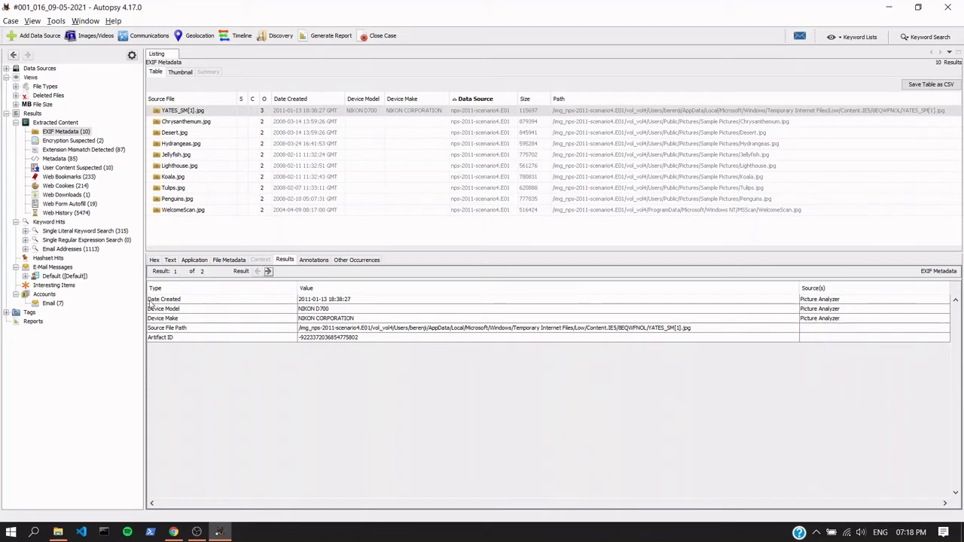
{"action": "left_click", "coordinate": [313, 301]}
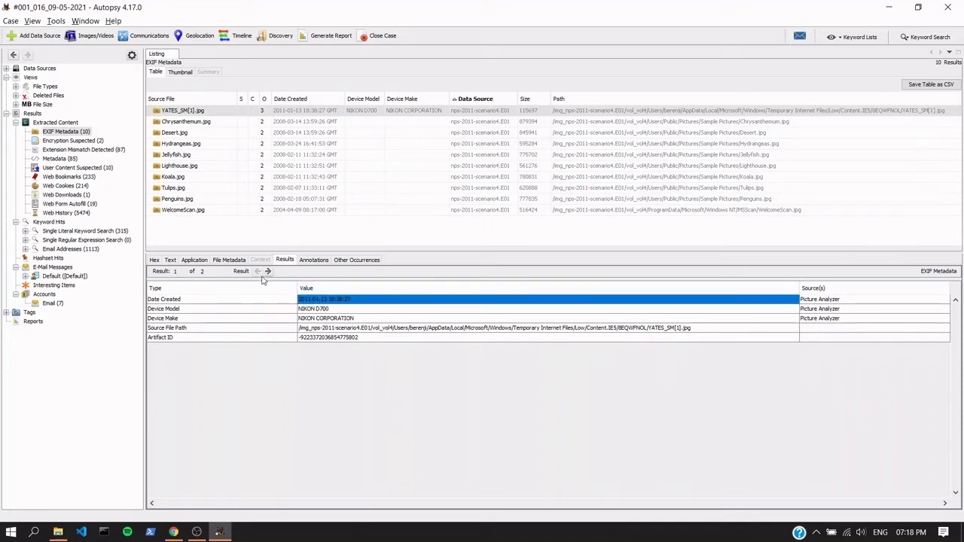
{"action": "left_click", "coordinate": [231, 261]}
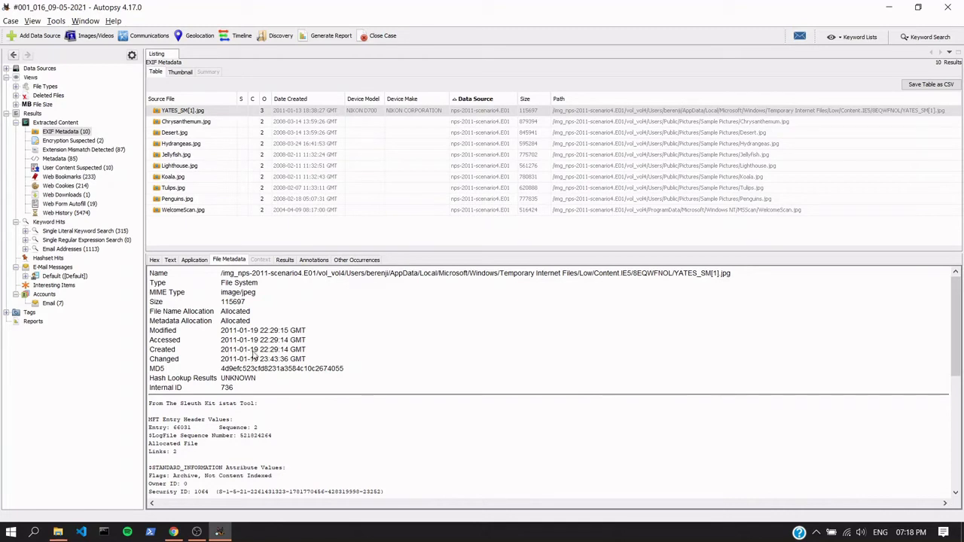
{"action": "left_click", "coordinate": [284, 261]}
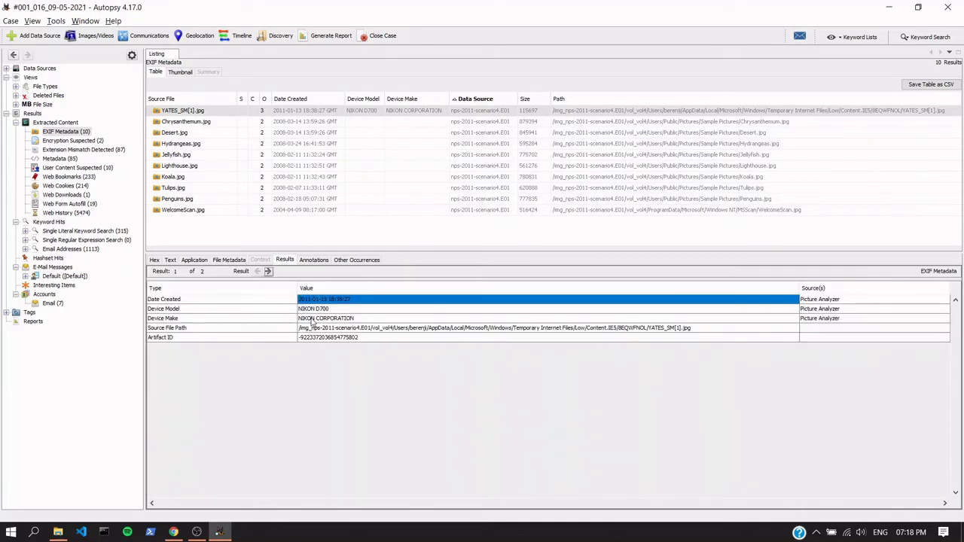
{"action": "left_click", "coordinate": [228, 260]}
{"action": "left_click", "coordinate": [284, 260]}
{"action": "left_click", "coordinate": [229, 261]}
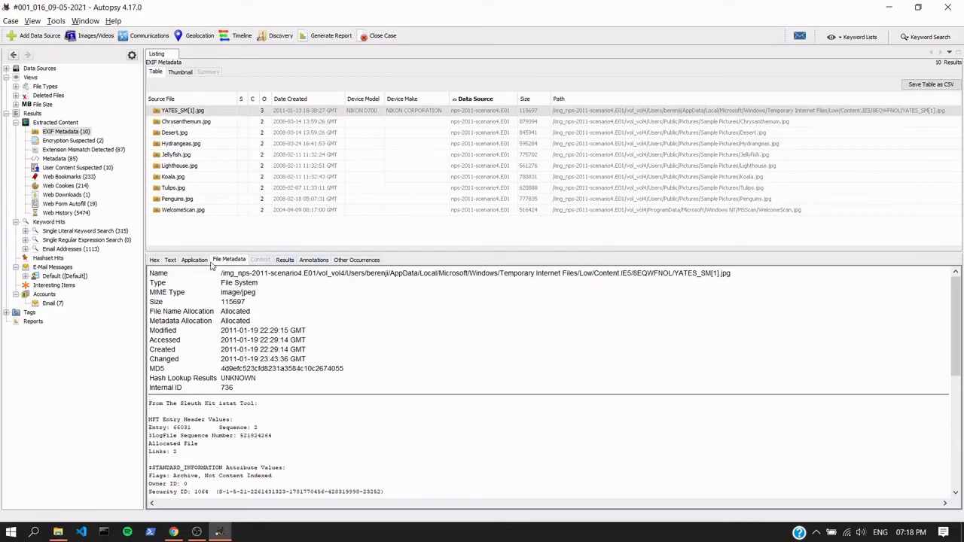
{"action": "left_click", "coordinate": [286, 260]}
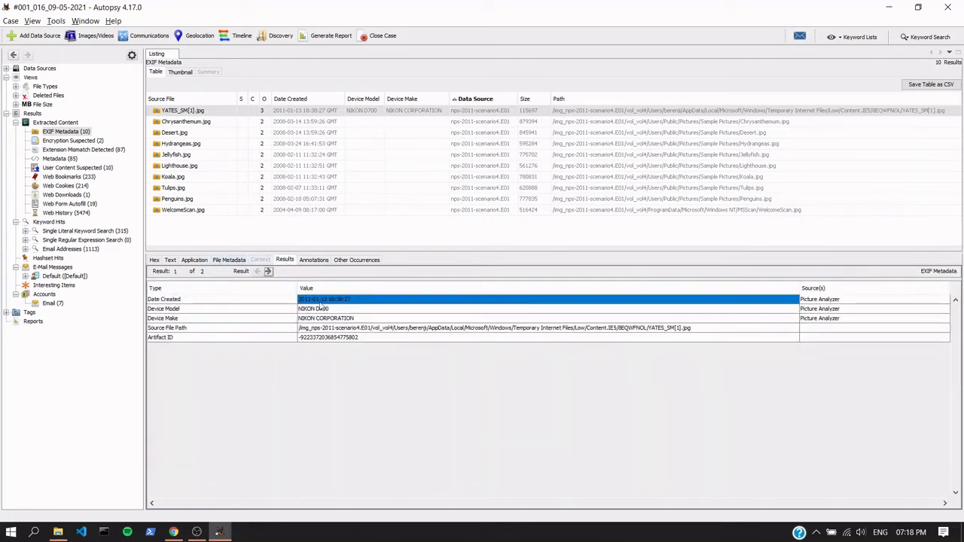
{"action": "left_click", "coordinate": [206, 300]}
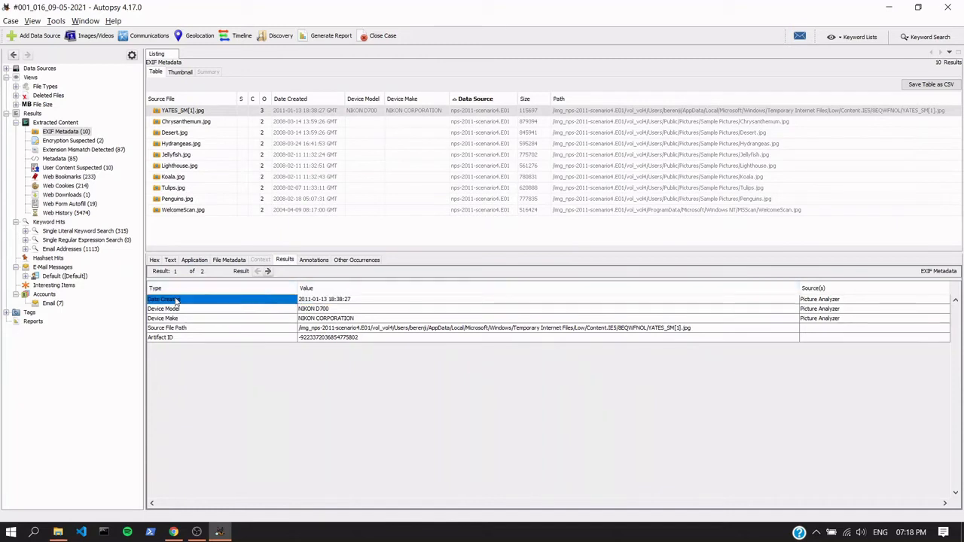
{"action": "left_click", "coordinate": [300, 300]}
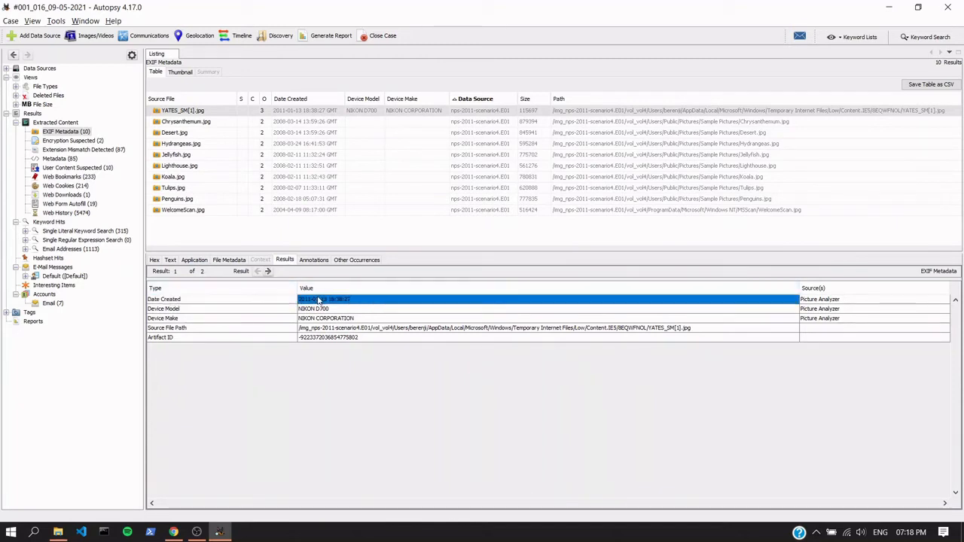
Inspect the hex content and indexed text of the NIKON D700 photo for embedded camera and date details.
{"action": "left_click", "coordinate": [268, 113]}
{"action": "left_click", "coordinate": [348, 112]}
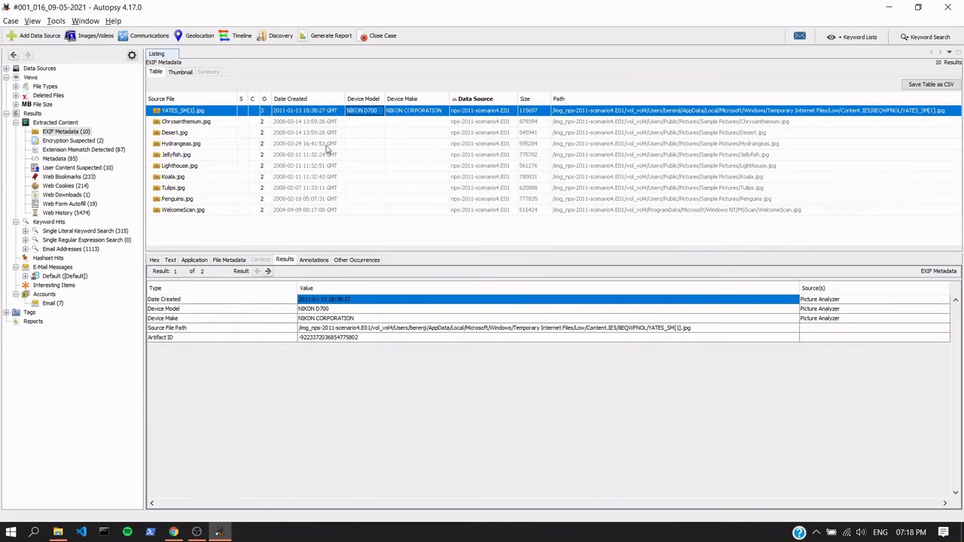
{"action": "left_click", "coordinate": [195, 112]}
{"action": "left_click", "coordinate": [155, 260]}
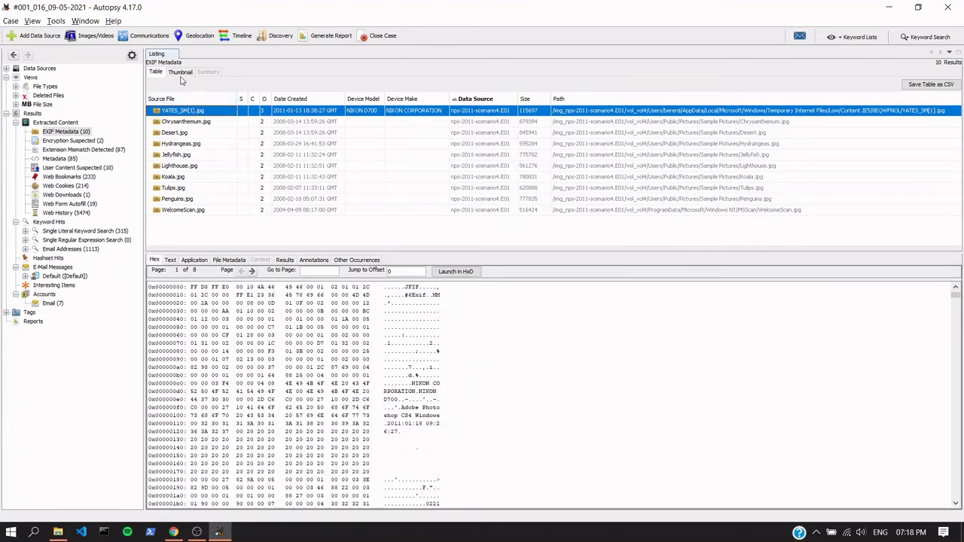
{"action": "left_click", "coordinate": [160, 260]}
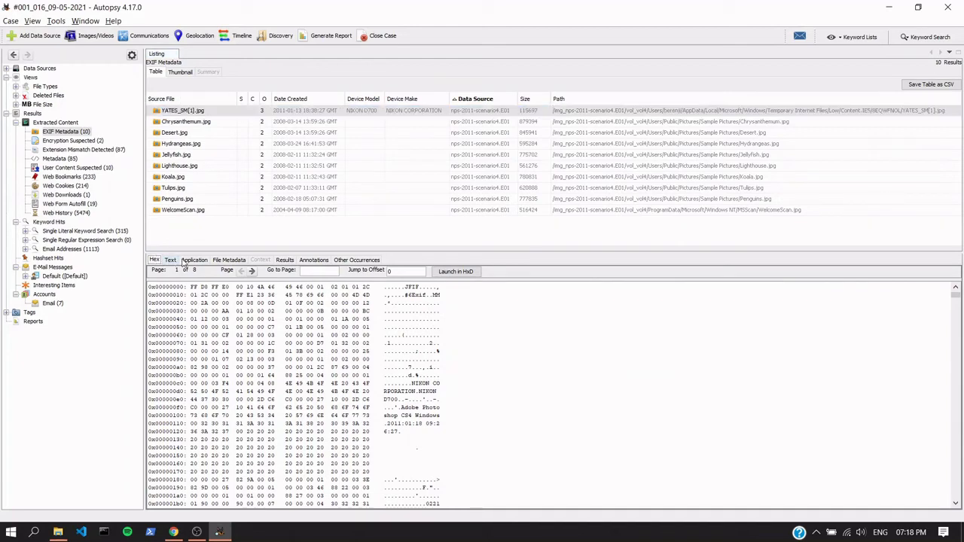
{"action": "left_click", "coordinate": [171, 259]}
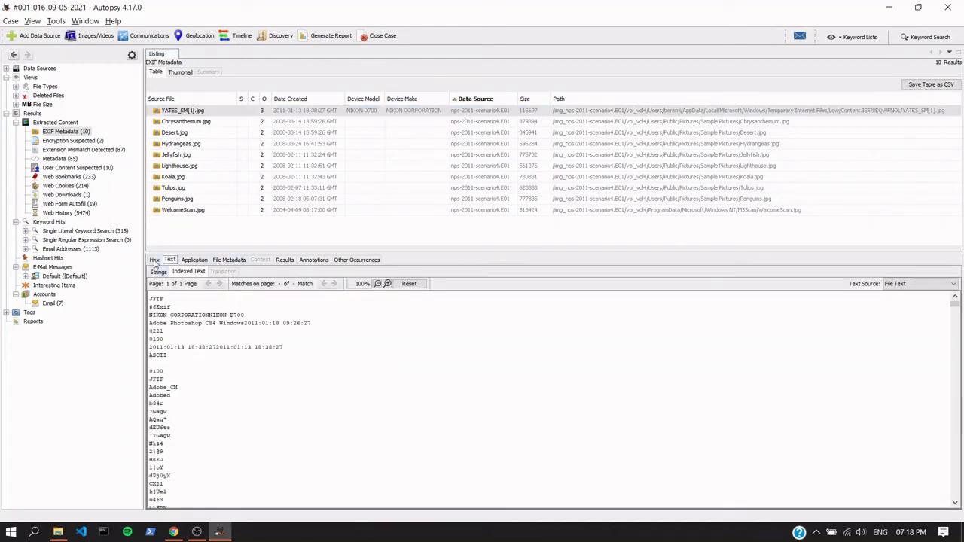
{"action": "left_click", "coordinate": [155, 260]}
Show the NIKON D700 photo's source file in its directory, and return to the EXIF Metadata listing.
{"action": "left_click", "coordinate": [211, 113]}
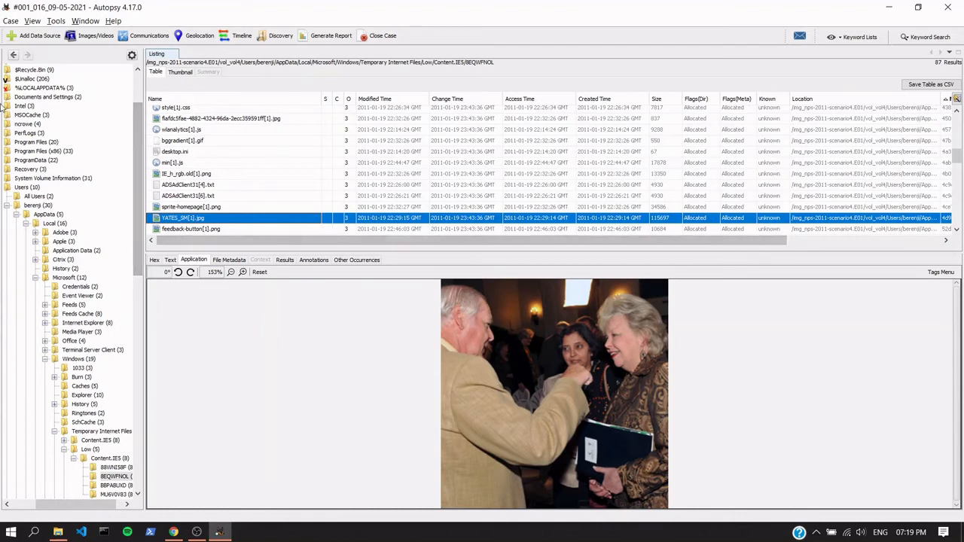
{"action": "scroll", "coordinate": [89, 120], "scroll_direction": "up", "scroll_amount": 4}
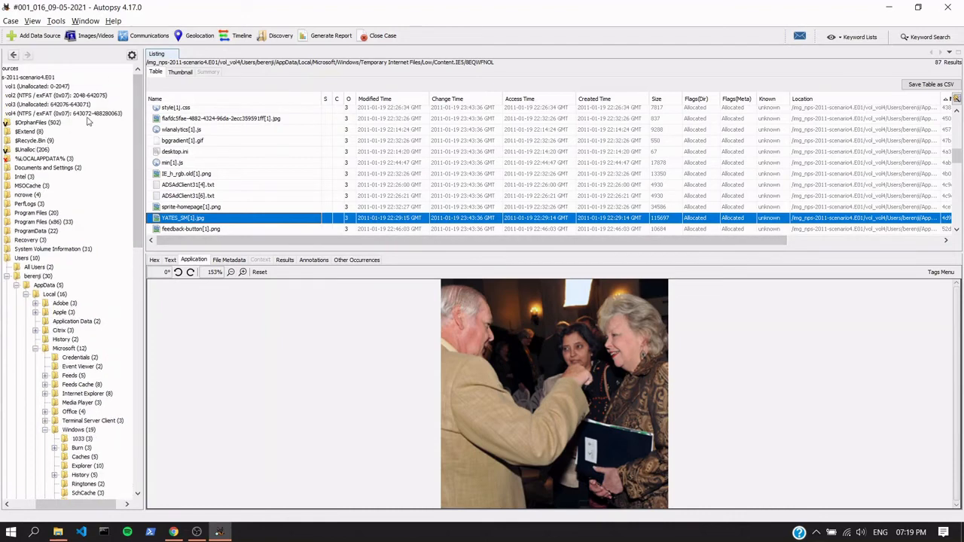
{"action": "left_click", "coordinate": [11, 55]}
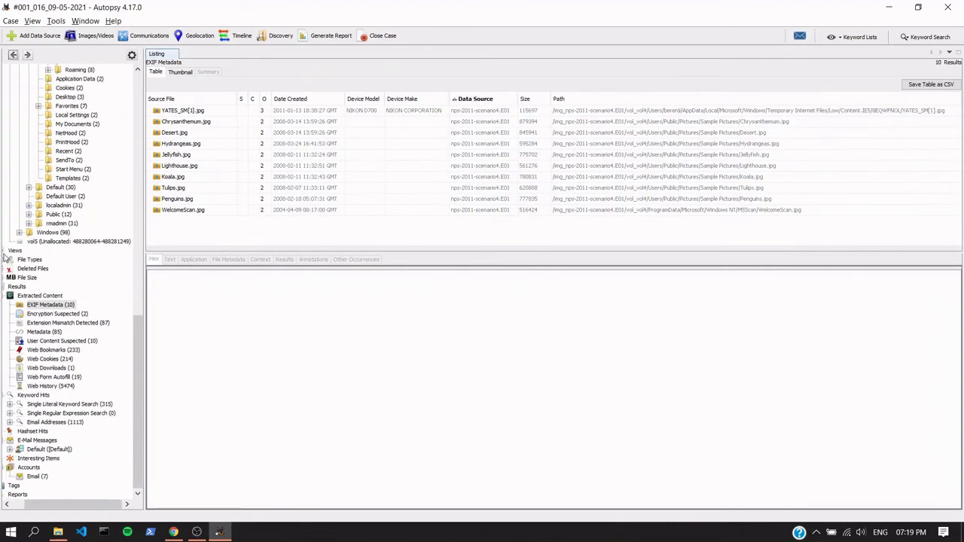
List the volumes of nps-2011-scenario4.E01, and list the Encryption Suspected files under Extracted Content.
{"action": "scroll", "coordinate": [8, 226], "scroll_direction": "up", "scroll_amount": 15}
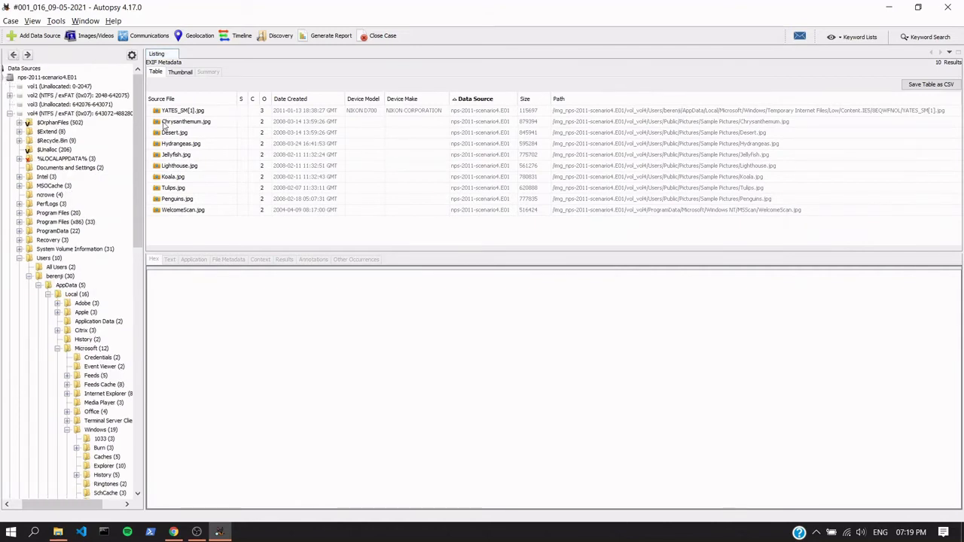
{"action": "left_click", "coordinate": [4, 80]}
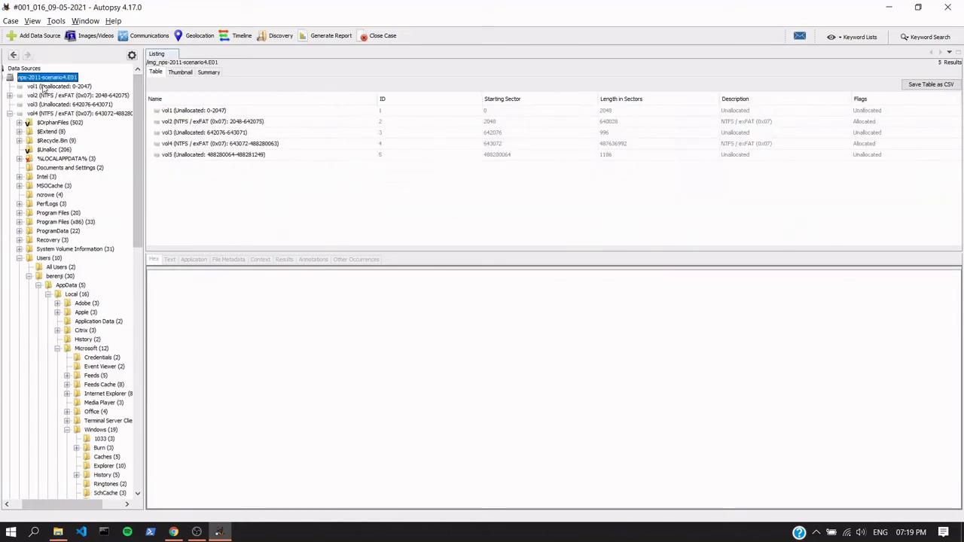
{"action": "scroll", "coordinate": [37, 271], "scroll_direction": "down", "scroll_amount": 20}
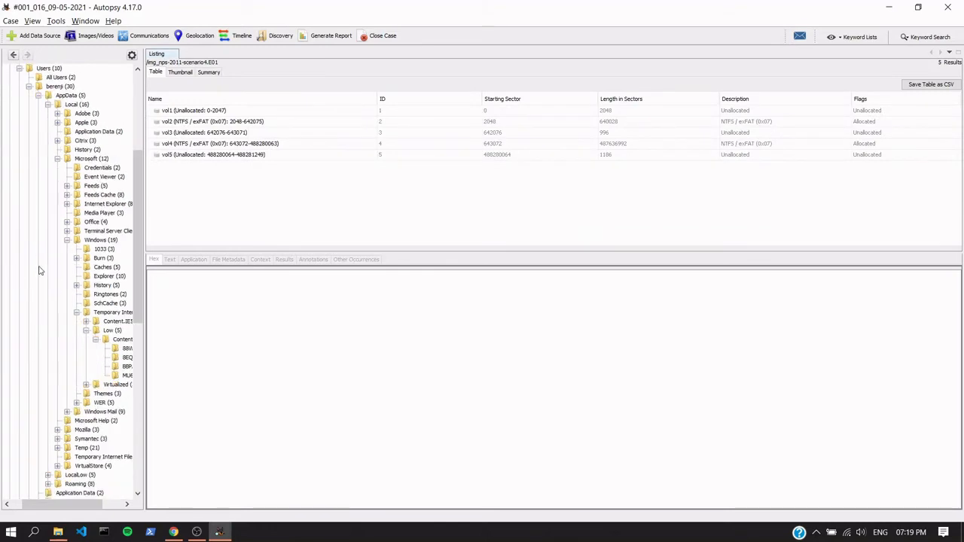
{"action": "left_click", "coordinate": [47, 305]}
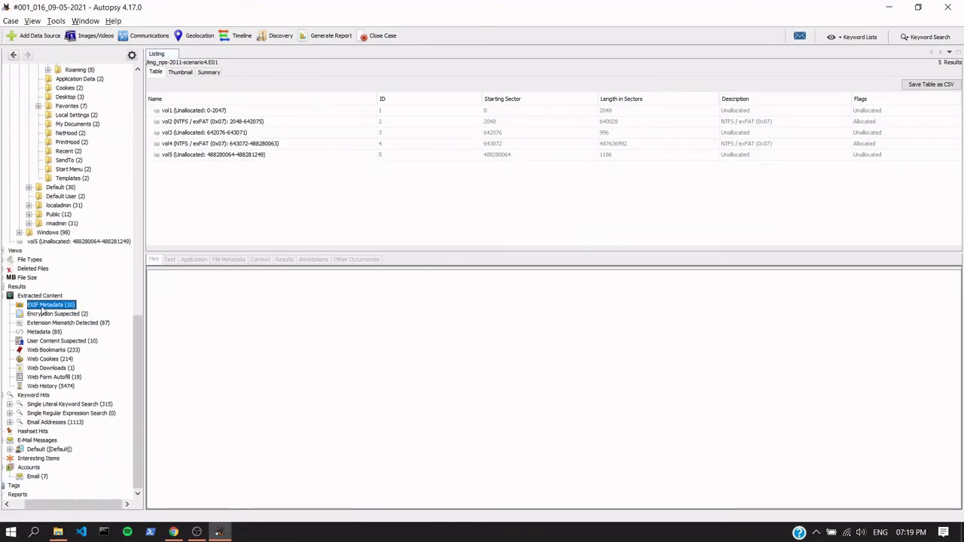
{"action": "left_click", "coordinate": [60, 314]}
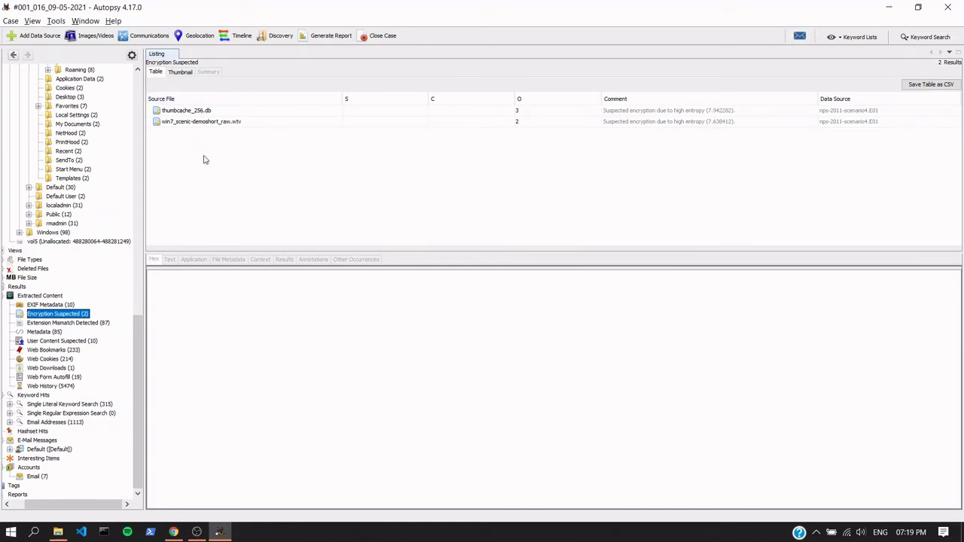
Review the files under Extension Mismatch Detected with their extensions and MIME types, and slightly narrow the O column.
{"action": "left_click", "coordinate": [78, 323]}
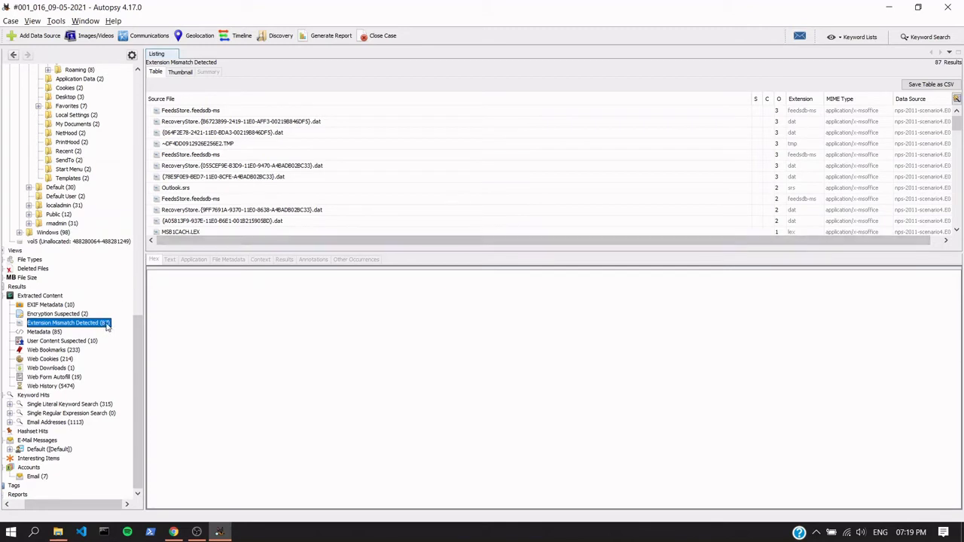
{"action": "scroll", "coordinate": [211, 154], "scroll_direction": "down", "scroll_amount": 8}
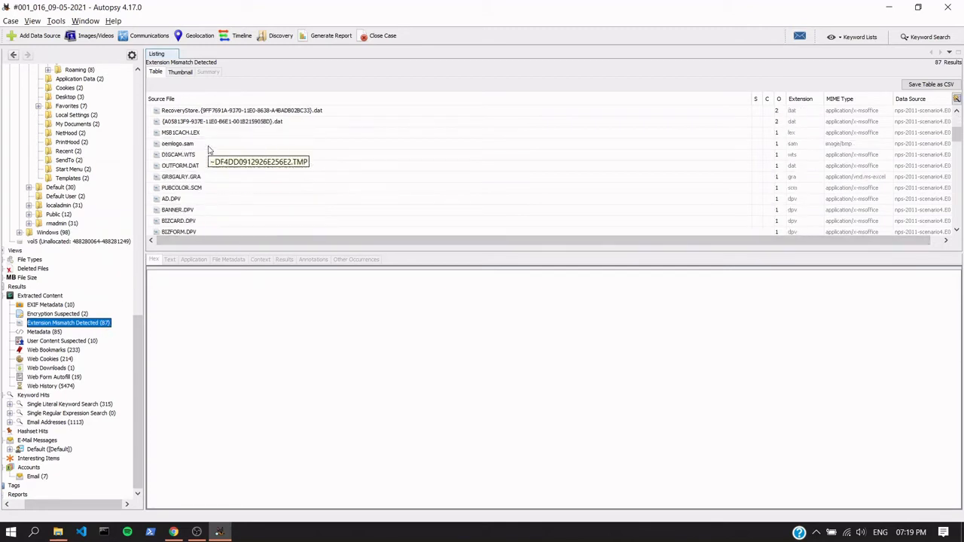
{"action": "scroll", "coordinate": [219, 174], "scroll_direction": "down", "scroll_amount": 8}
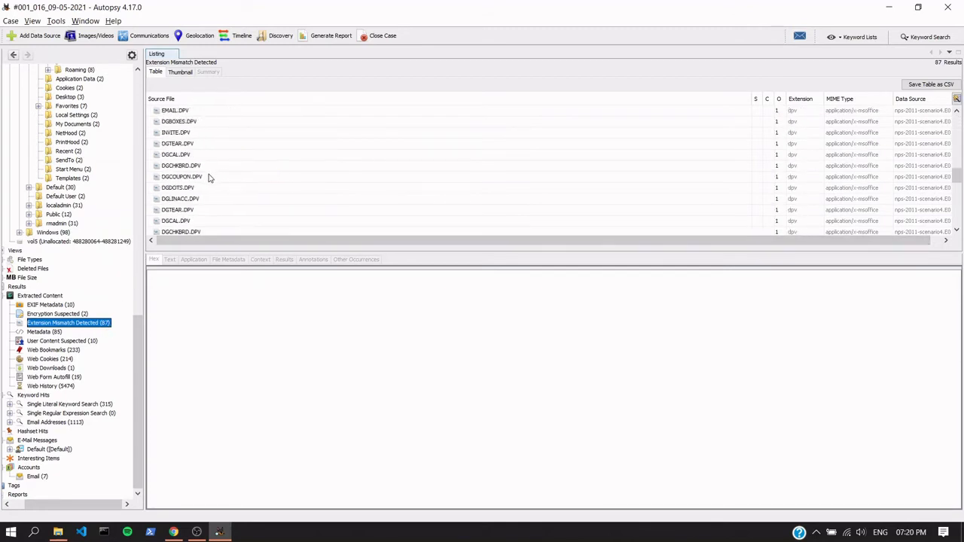
{"action": "scroll", "coordinate": [204, 177], "scroll_direction": "up", "scroll_amount": 15}
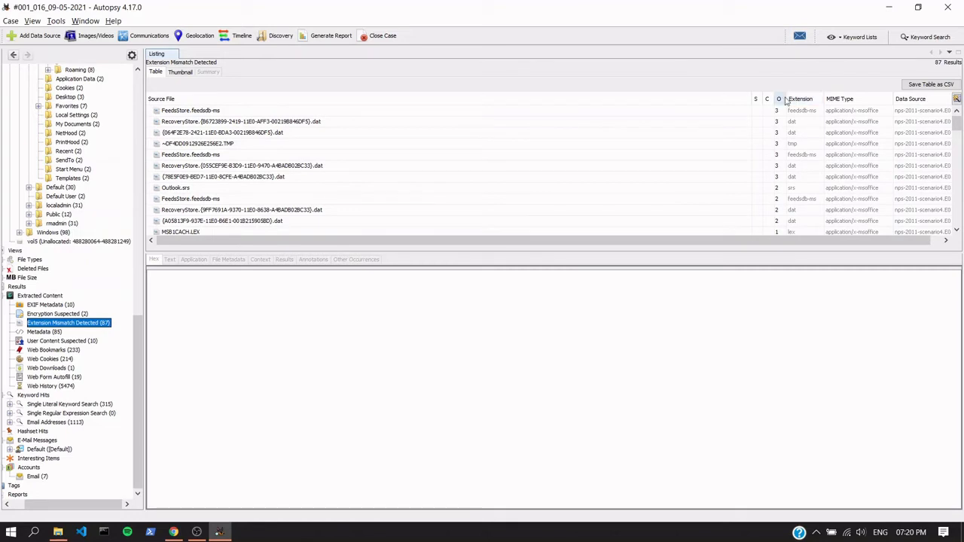
{"action": "left_click_drag", "start_coordinate": [785, 99], "coordinate": [487, 97]}
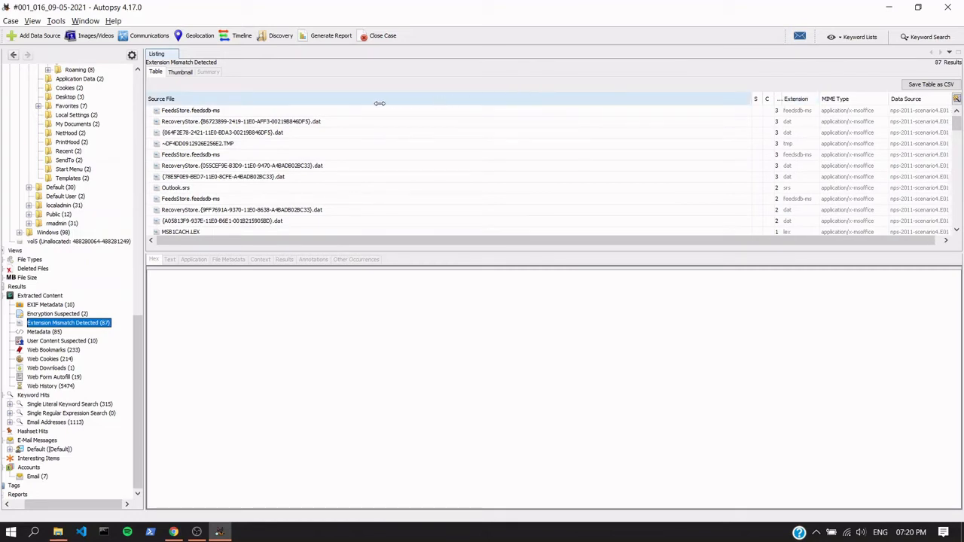
{"action": "scroll", "coordinate": [254, 161], "scroll_direction": "down", "scroll_amount": 10}
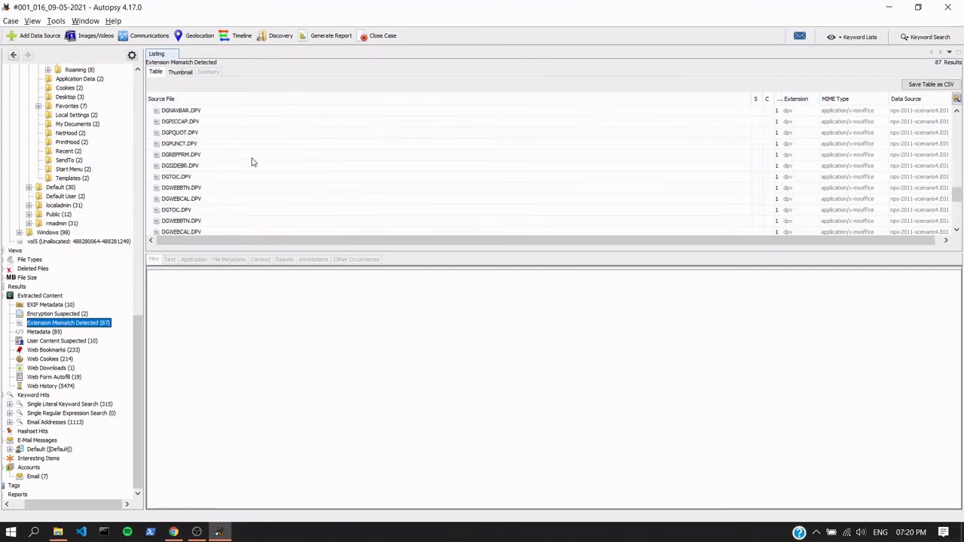
Examine the whole Extension Mismatch Detected listing, comparing source file names such as the DPV and accdt files with their MIME types.
{"action": "scroll", "coordinate": [254, 161], "scroll_direction": "up", "scroll_amount": 3}
{"action": "scroll", "coordinate": [252, 162], "scroll_direction": "down", "scroll_amount": 5}
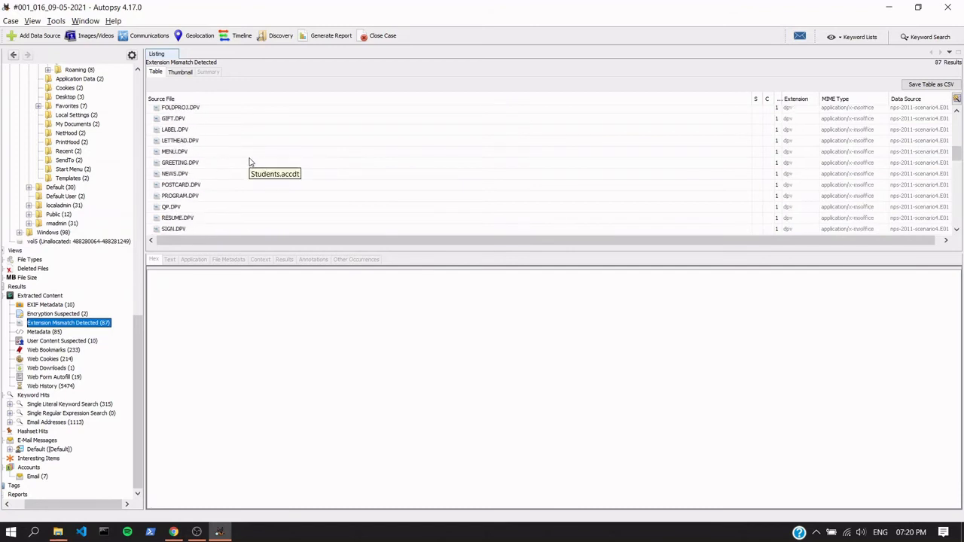
{"action": "scroll", "coordinate": [251, 162], "scroll_direction": "up", "scroll_amount": 5}
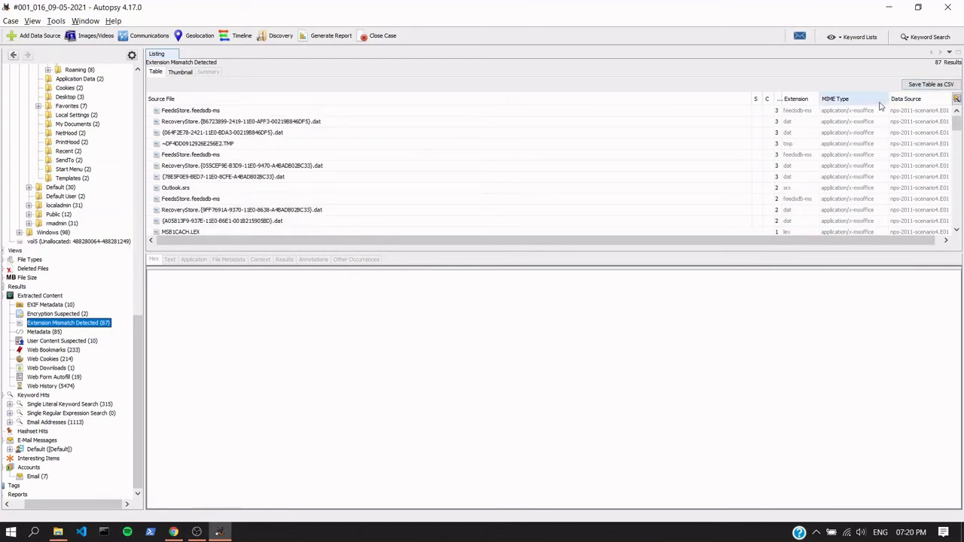
{"action": "scroll", "coordinate": [202, 128], "scroll_direction": "down", "scroll_amount": 6}
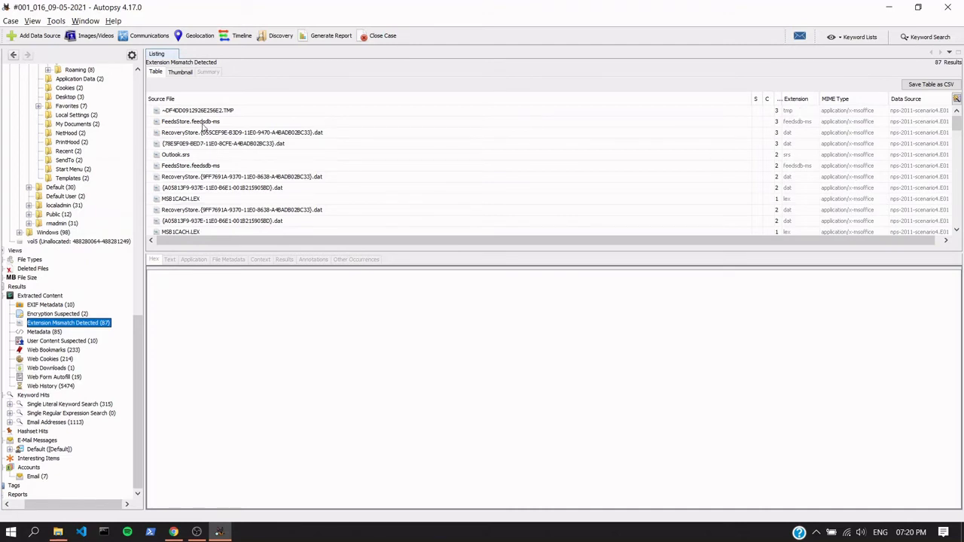
{"action": "scroll", "coordinate": [200, 132], "scroll_direction": "down", "scroll_amount": 4}
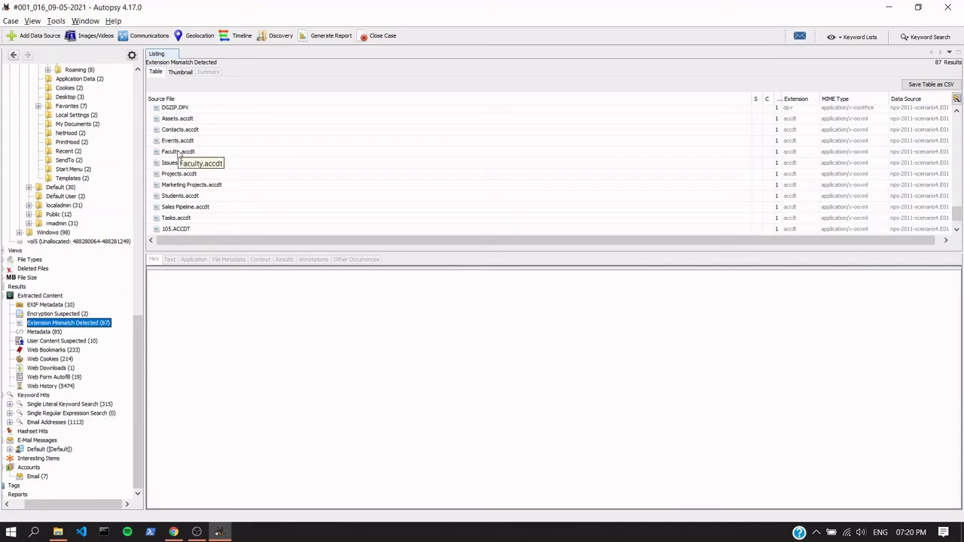
{"action": "scroll", "coordinate": [179, 146], "scroll_direction": "up", "scroll_amount": 10}
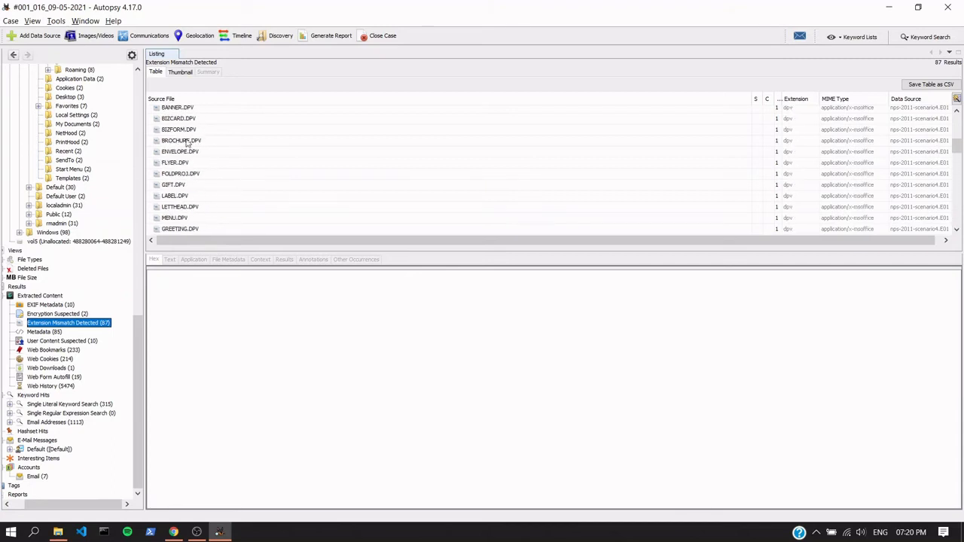
{"action": "scroll", "coordinate": [184, 167], "scroll_direction": "up", "scroll_amount": 5}
{"action": "scroll", "coordinate": [183, 167], "scroll_direction": "up", "scroll_amount": 2}
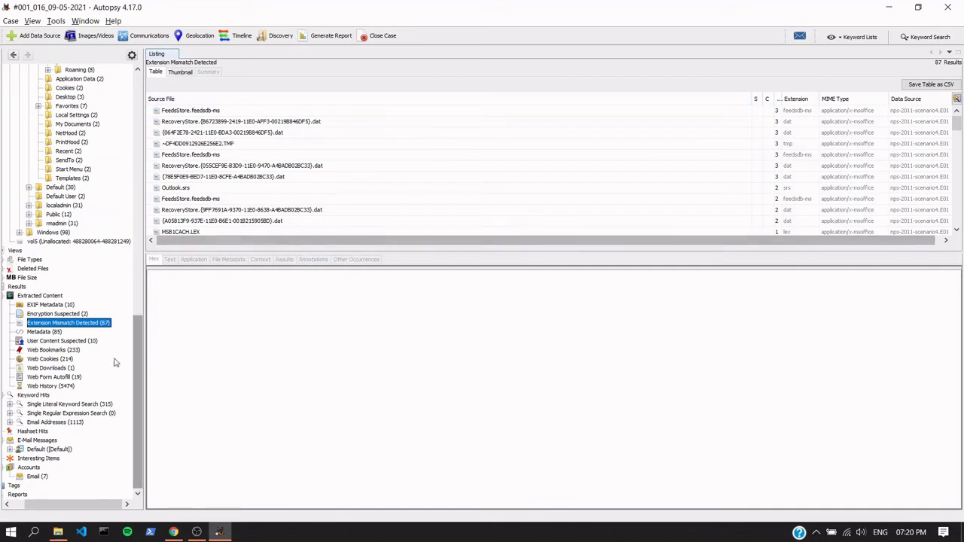
List the extracted Metadata results, the User Content Suspected files, and the Web Bookmarks.
{"action": "left_click", "coordinate": [46, 332]}
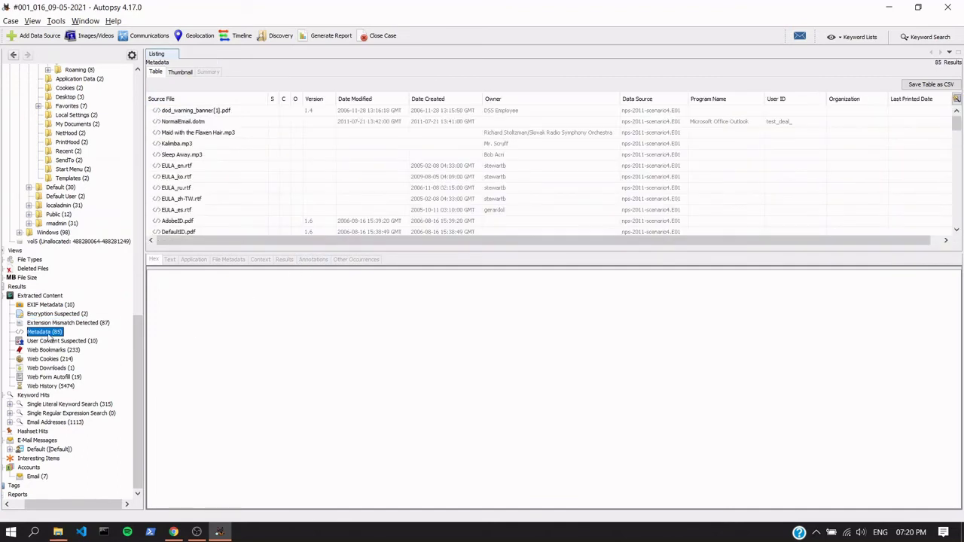
{"action": "left_click", "coordinate": [63, 341]}
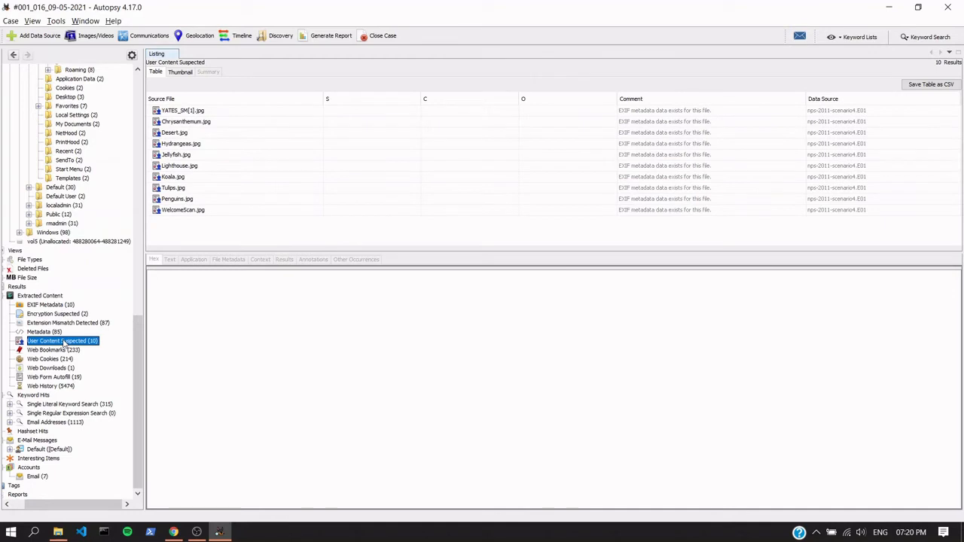
{"action": "left_click", "coordinate": [62, 351]}
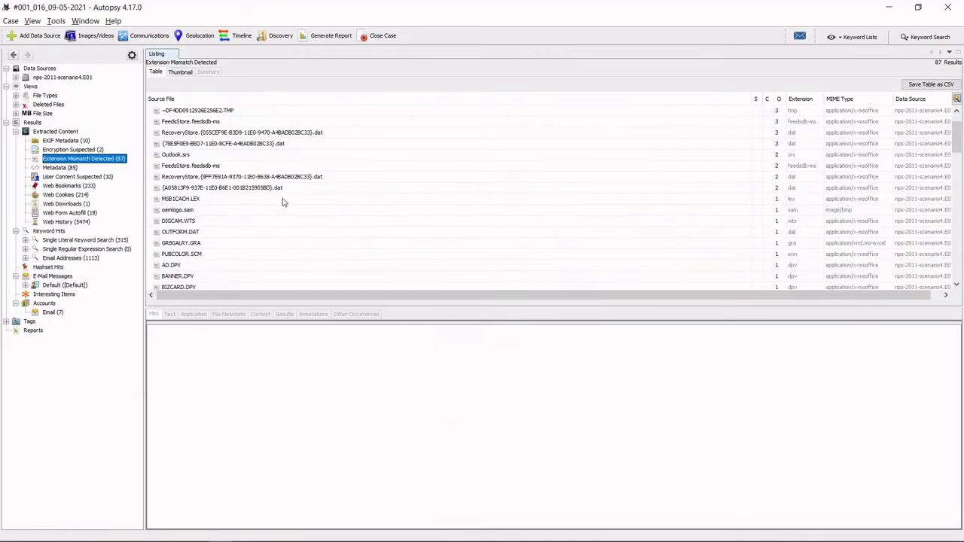
Scan the mismatched files down to the accdt entries, list the Metadata results, and return to Extension Mismatch Detected.
{"action": "scroll", "coordinate": [344, 264], "scroll_direction": "up", "scroll_amount": 1}
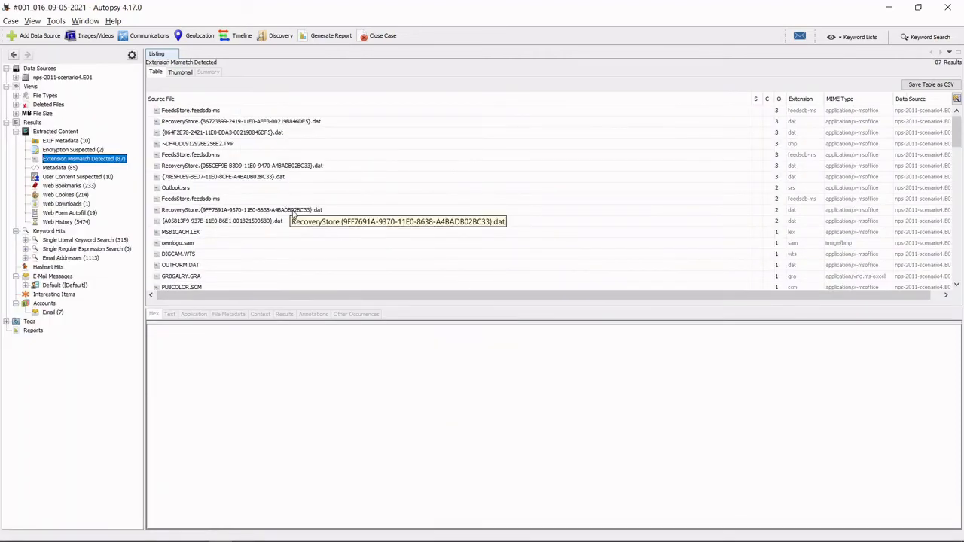
{"action": "scroll", "coordinate": [293, 214], "scroll_direction": "down", "scroll_amount": 10}
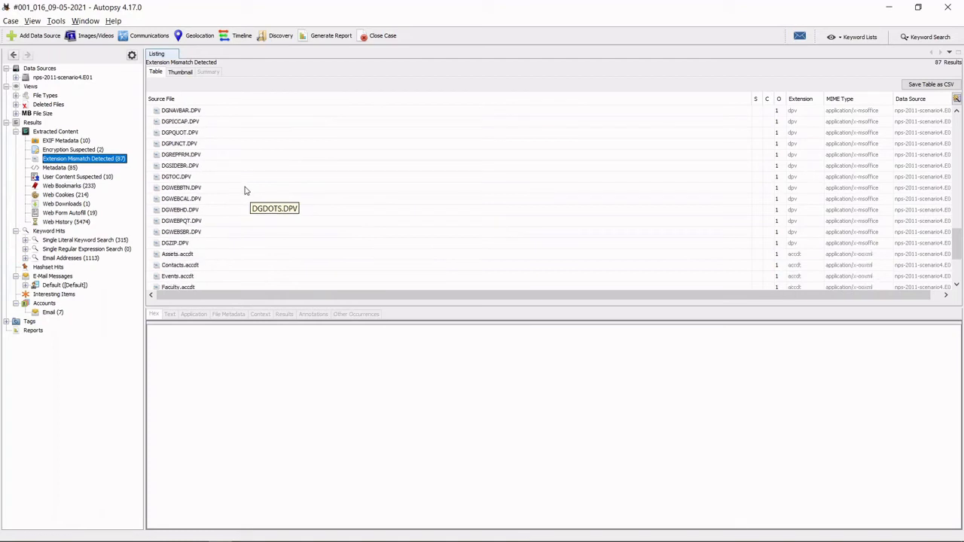
{"action": "scroll", "coordinate": [249, 196], "scroll_direction": "down", "scroll_amount": 3}
{"action": "scroll", "coordinate": [256, 204], "scroll_direction": "down", "scroll_amount": 1}
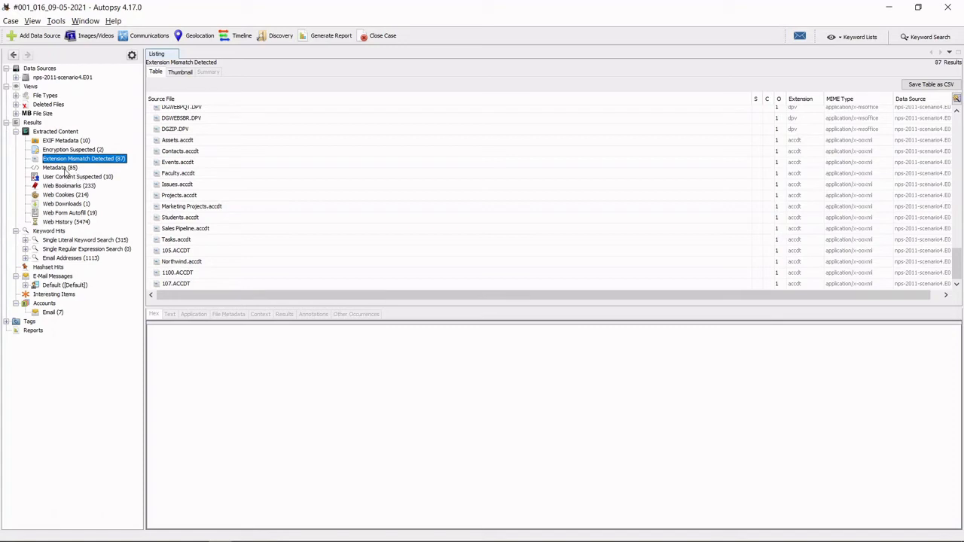
{"action": "left_click", "coordinate": [62, 168]}
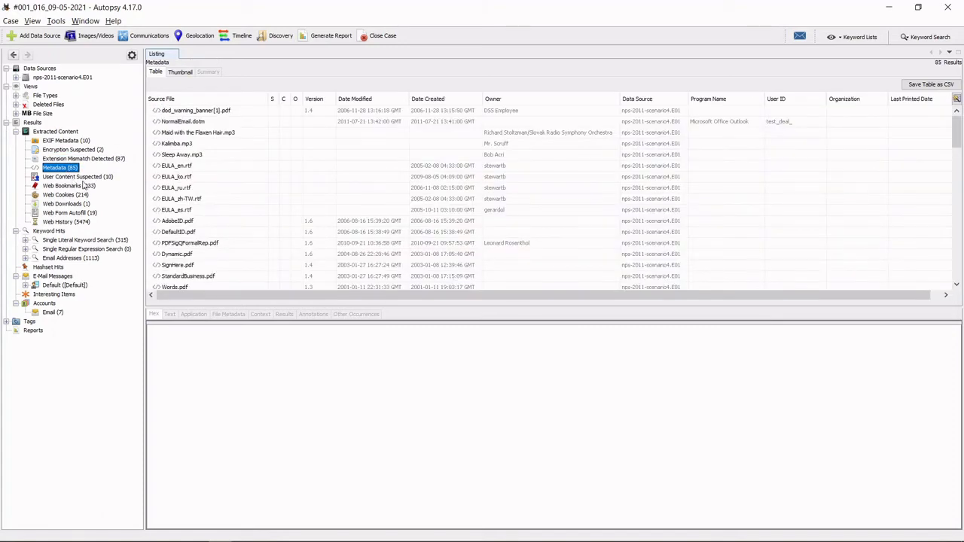
{"action": "left_click", "coordinate": [85, 160]}
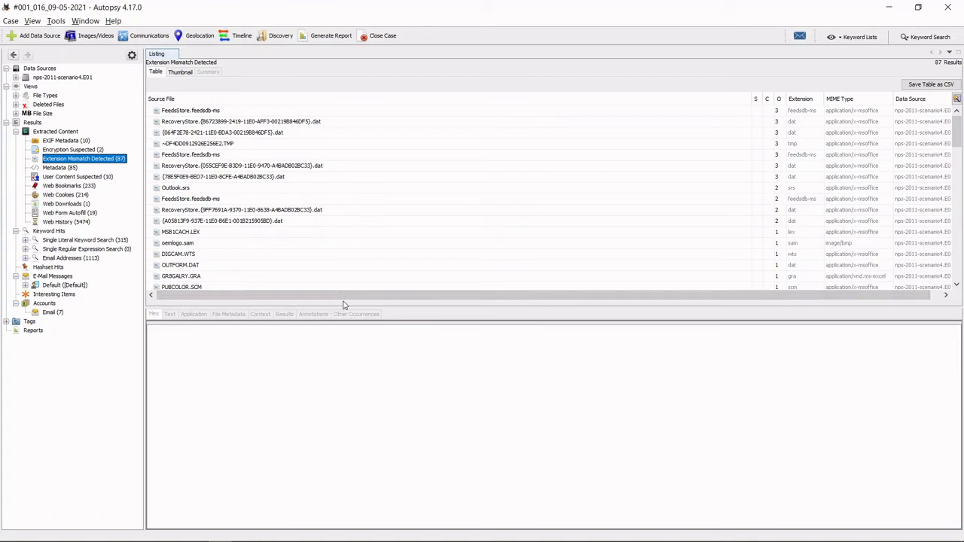
List the Web Bookmarks and sort them by URL in descending order to review their titles.
{"action": "left_click", "coordinate": [73, 188]}
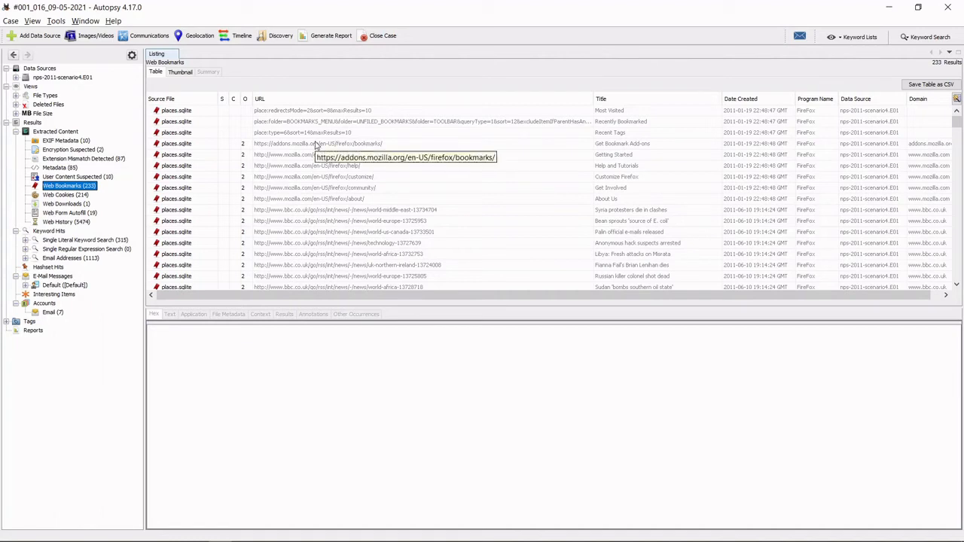
{"action": "left_click", "coordinate": [289, 100]}
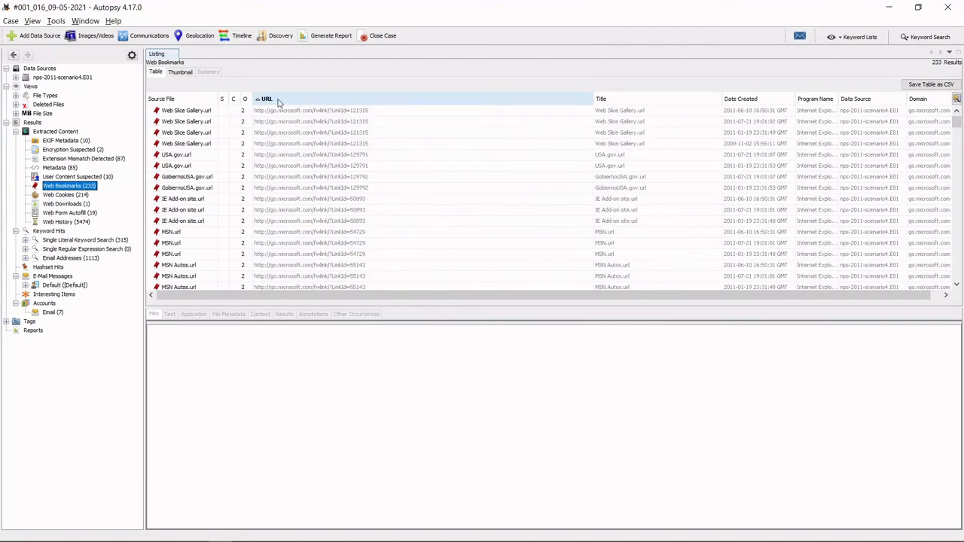
{"action": "left_click", "coordinate": [281, 103]}
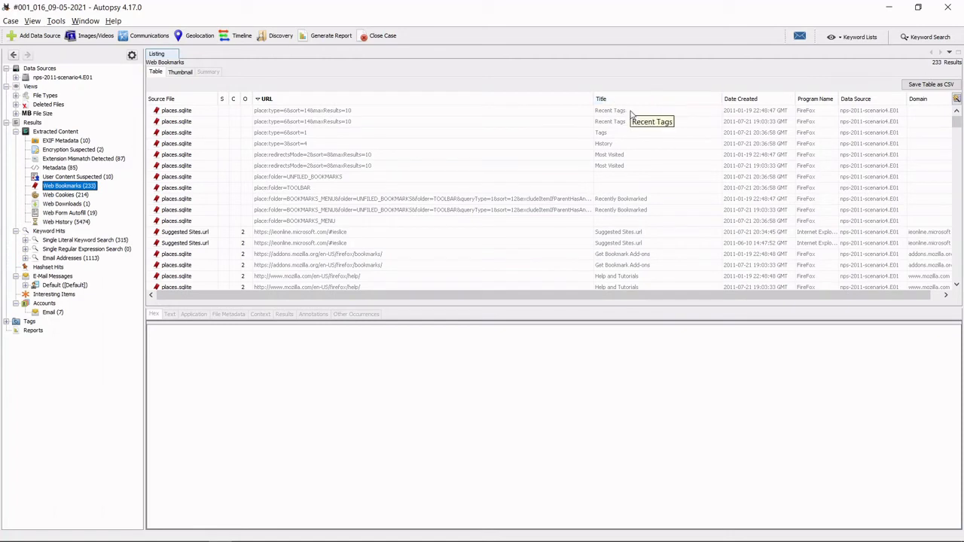
{"action": "scroll", "coordinate": [611, 166], "scroll_direction": "down", "scroll_amount": 2}
{"action": "scroll", "coordinate": [611, 181], "scroll_direction": "down", "scroll_amount": 4}
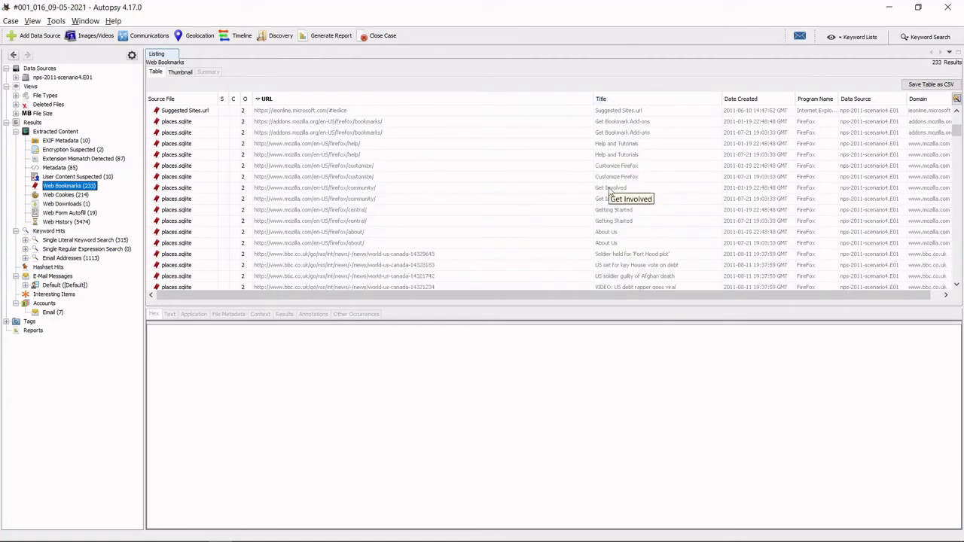
{"action": "scroll", "coordinate": [610, 226], "scroll_direction": "up", "scroll_amount": 5}
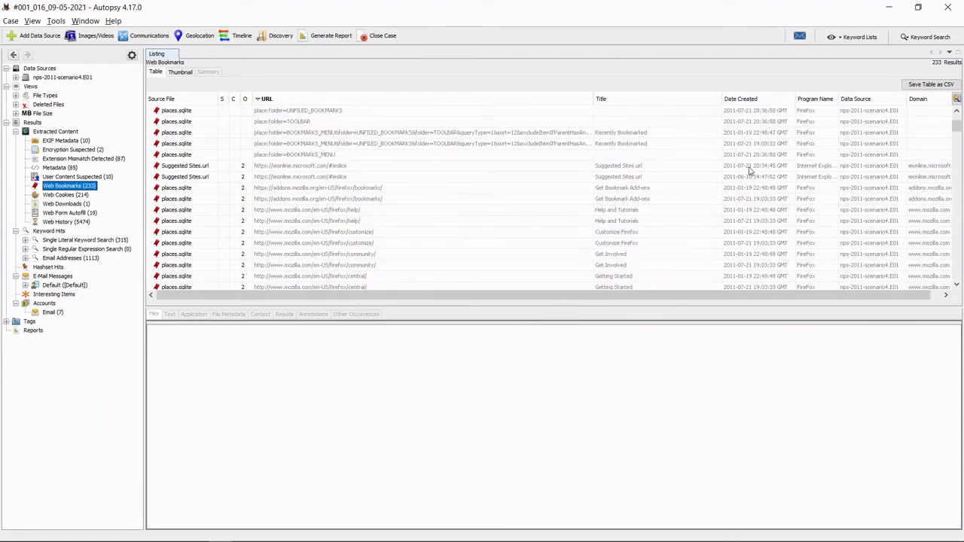
Sort the Web Bookmarks by Date Created in ascending order and review the dates and program names across the listing.
{"action": "left_click", "coordinate": [792, 99]}
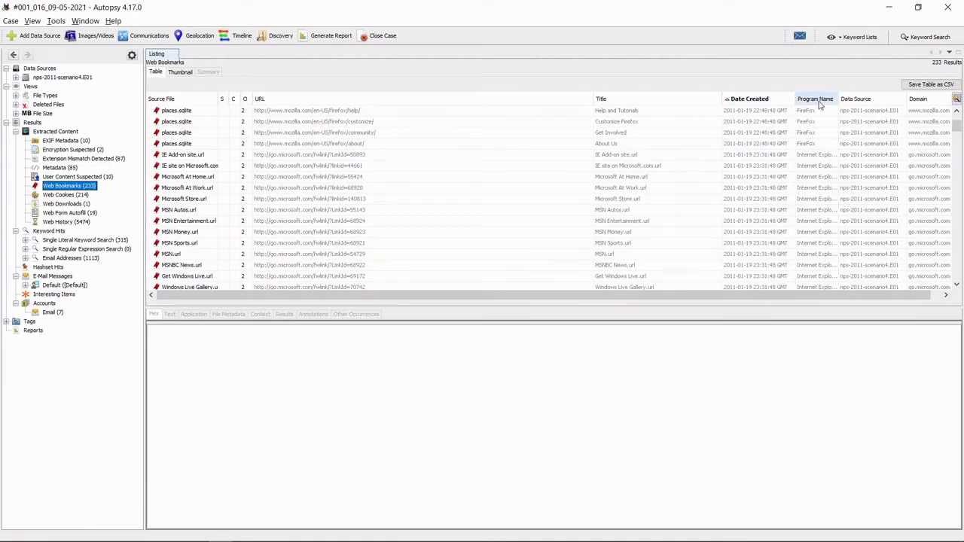
{"action": "scroll", "coordinate": [803, 143], "scroll_direction": "down", "scroll_amount": 3}
{"action": "scroll", "coordinate": [803, 148], "scroll_direction": "down", "scroll_amount": 8}
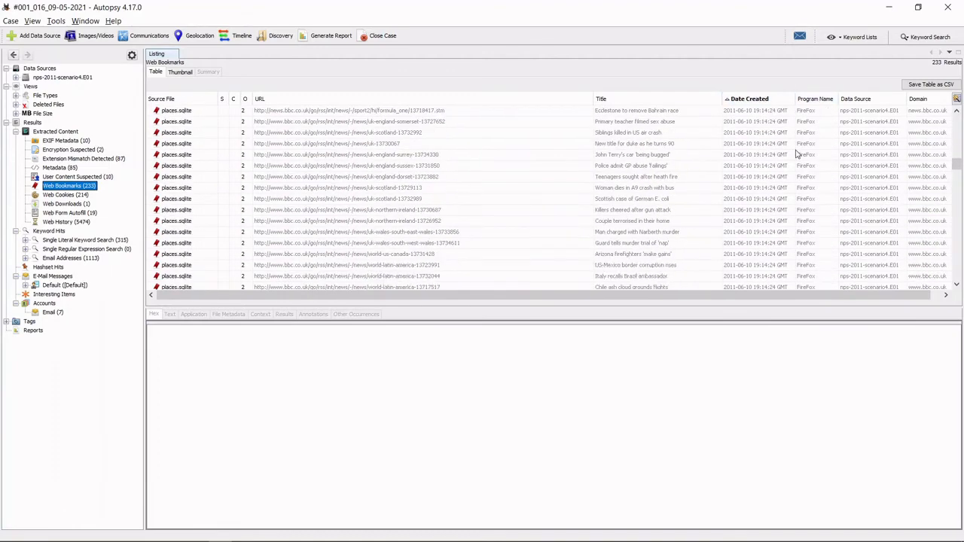
{"action": "scroll", "coordinate": [800, 153], "scroll_direction": "up", "scroll_amount": 13}
{"action": "scroll", "coordinate": [798, 156], "scroll_direction": "down", "scroll_amount": 3}
{"action": "scroll", "coordinate": [800, 159], "scroll_direction": "down", "scroll_amount": 20}
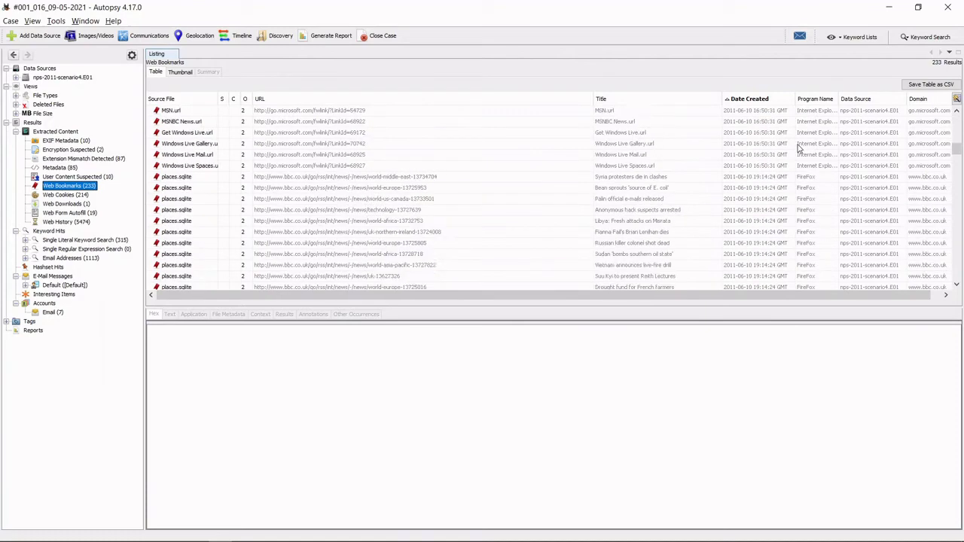
{"action": "scroll", "coordinate": [799, 181], "scroll_direction": "down", "scroll_amount": 20}
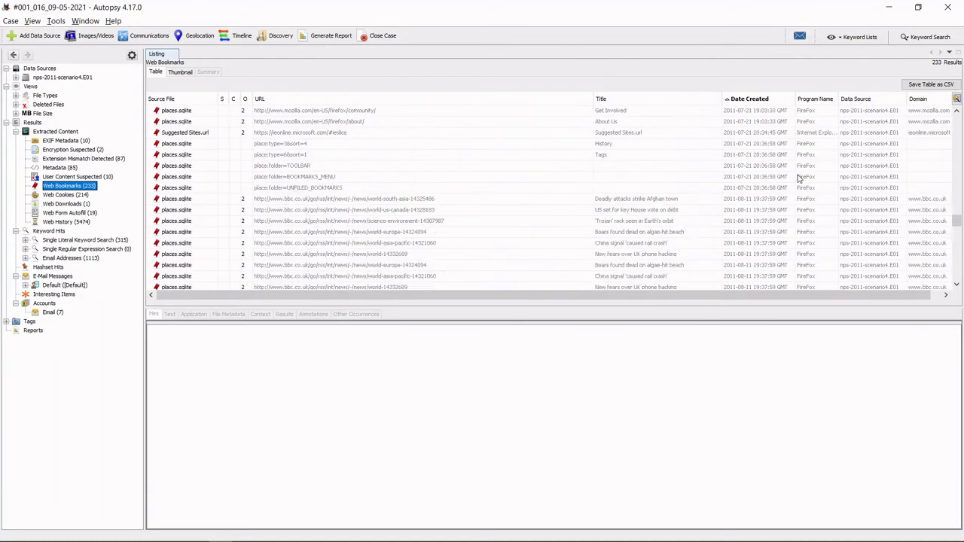
{"action": "scroll", "coordinate": [802, 179], "scroll_direction": "up", "scroll_amount": 7}
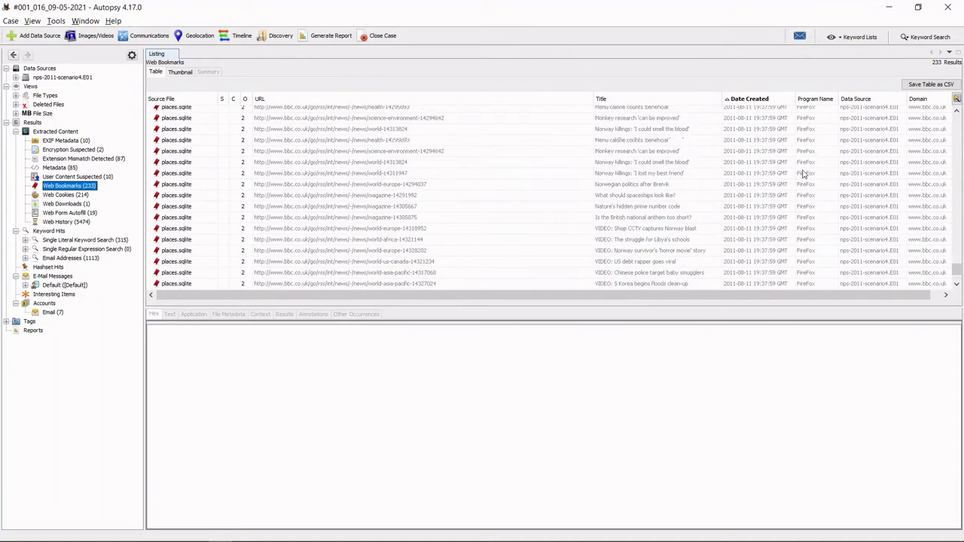
Sort the Web Bookmarks by Data Source in descending order and examine the bookmarked URLs, titles and domains.
{"action": "left_click", "coordinate": [863, 101]}
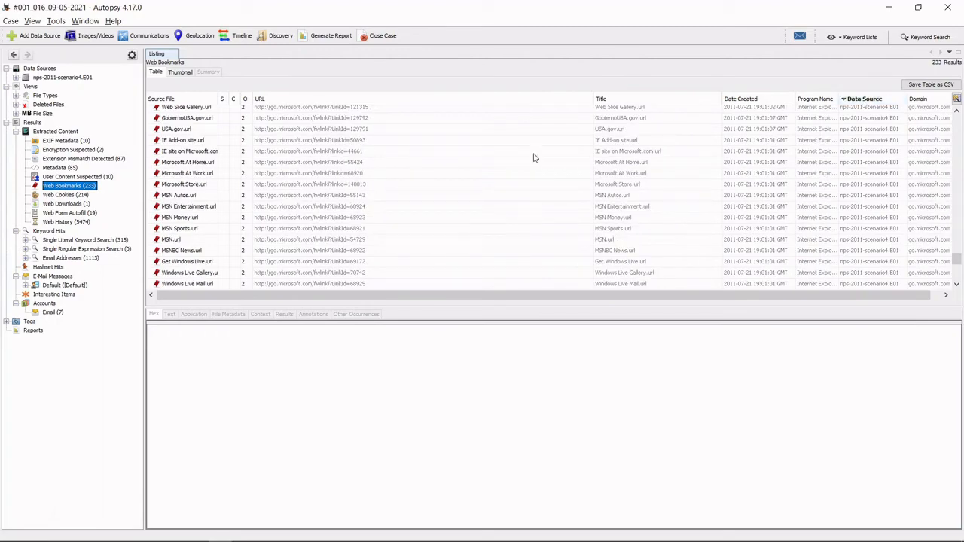
{"action": "scroll", "coordinate": [279, 185], "scroll_direction": "up", "scroll_amount": 10}
{"action": "scroll", "coordinate": [224, 175], "scroll_direction": "up", "scroll_amount": 10}
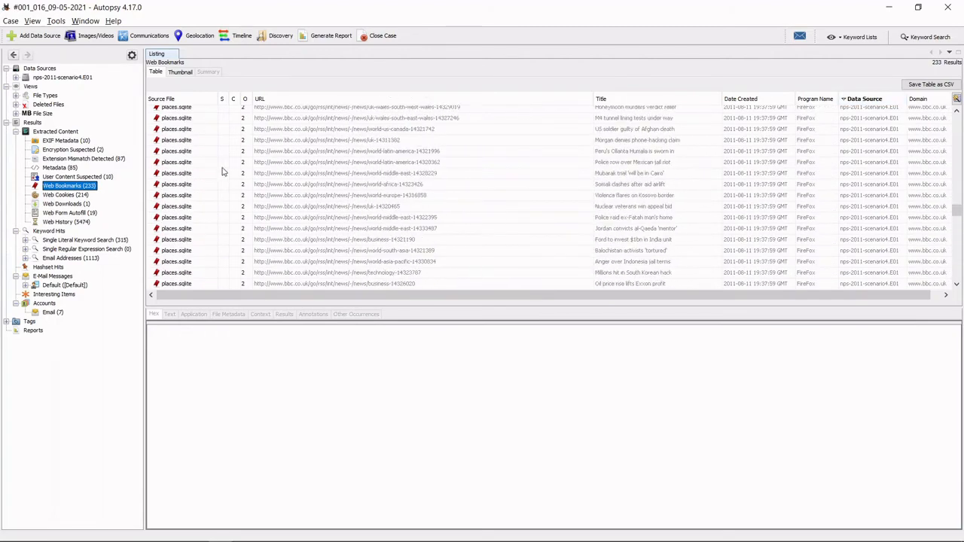
{"action": "scroll", "coordinate": [228, 181], "scroll_direction": "up", "scroll_amount": 3}
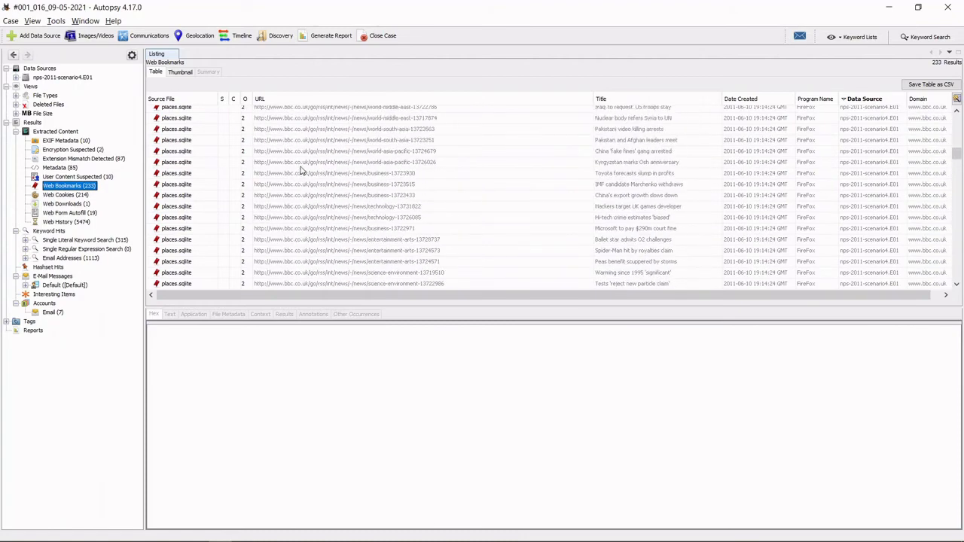
{"action": "scroll", "coordinate": [388, 143], "scroll_direction": "down", "scroll_amount": 5}
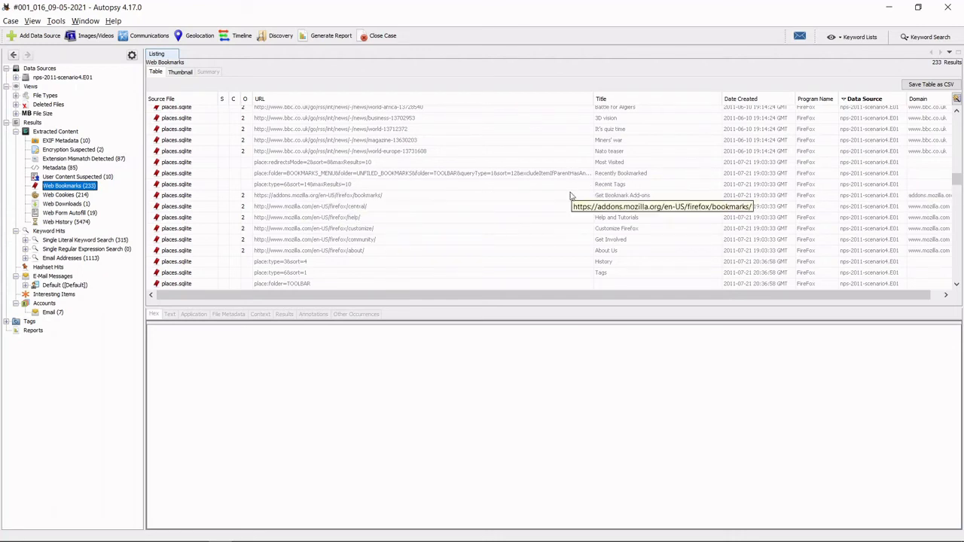
{"action": "scroll", "coordinate": [570, 197], "scroll_direction": "up", "scroll_amount": 5}
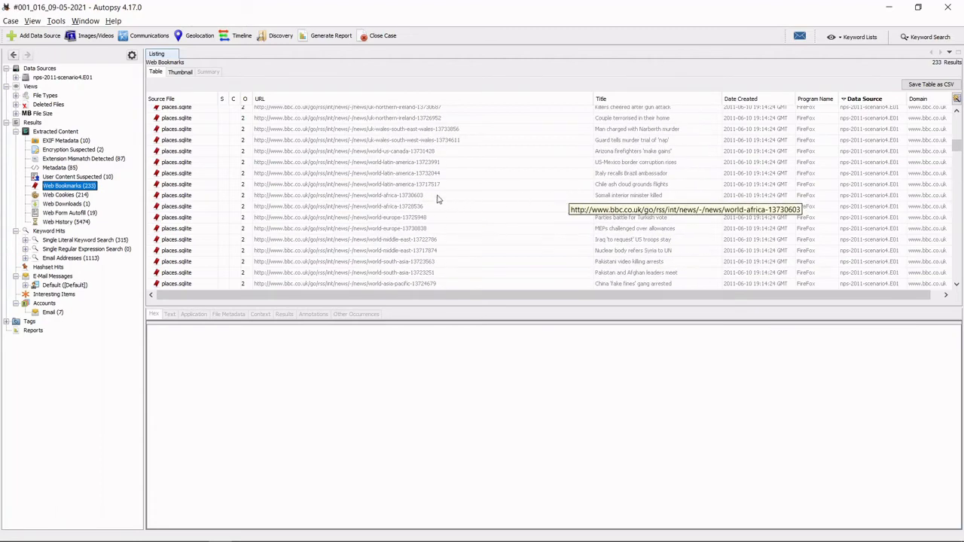
{"action": "scroll", "coordinate": [570, 197], "scroll_direction": "up", "scroll_amount": 6}
{"action": "scroll", "coordinate": [291, 134], "scroll_direction": "up", "scroll_amount": 4}
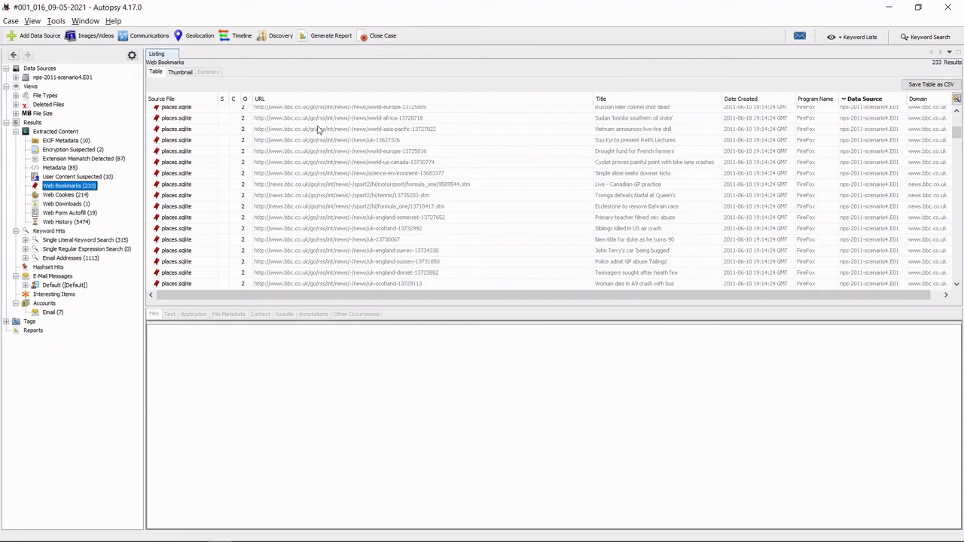
{"action": "scroll", "coordinate": [314, 134], "scroll_direction": "up", "scroll_amount": 4}
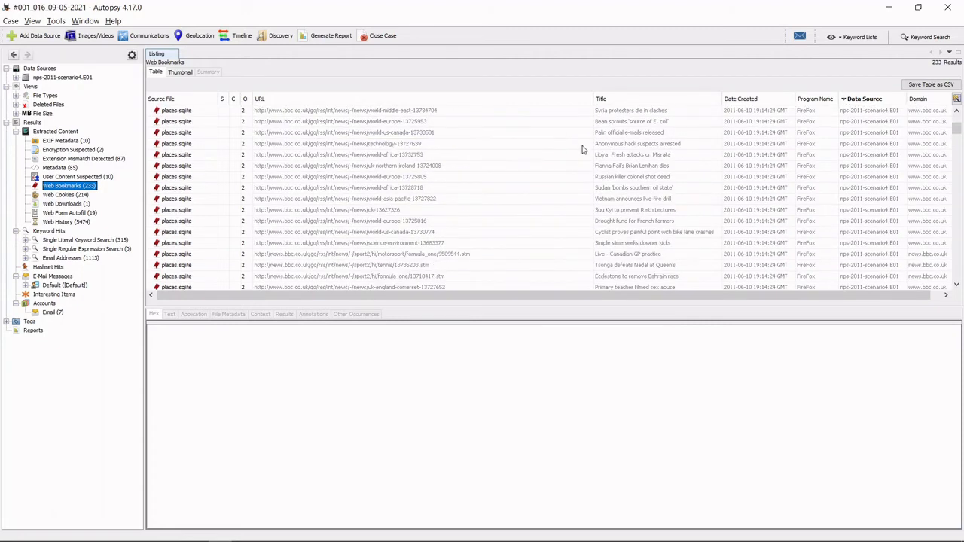
{"action": "scroll", "coordinate": [614, 158], "scroll_direction": "down", "scroll_amount": 5}
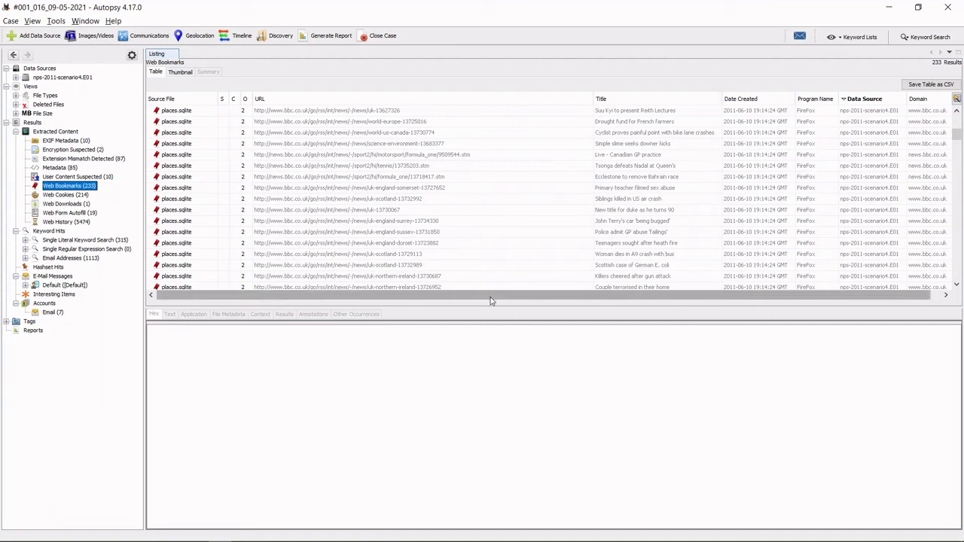
{"action": "scroll", "coordinate": [406, 196], "scroll_direction": "down", "scroll_amount": 1}
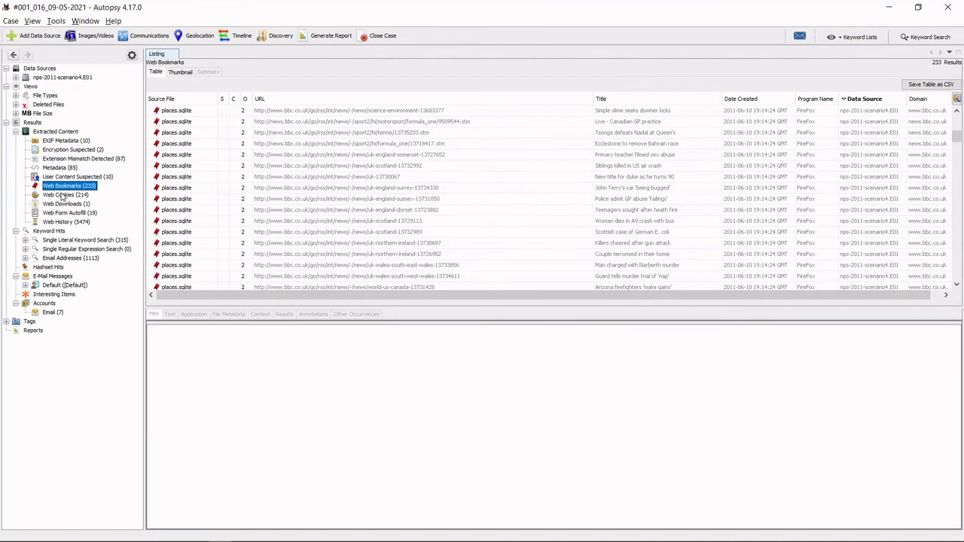
List the Web Cookies and scan their source files from the cookies.sqlite entries through the localadmin text files.
{"action": "left_click", "coordinate": [63, 195]}
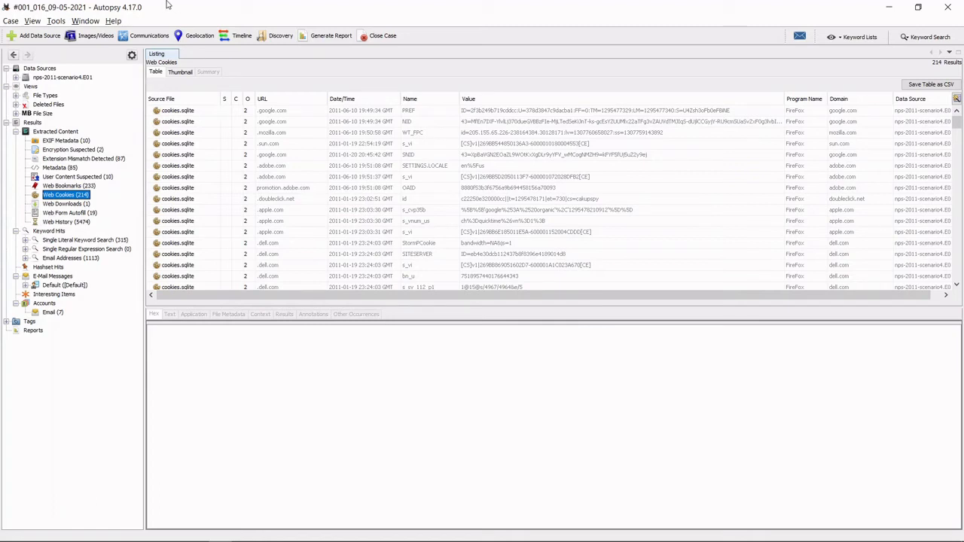
{"action": "scroll", "coordinate": [189, 148], "scroll_direction": "down", "scroll_amount": 20}
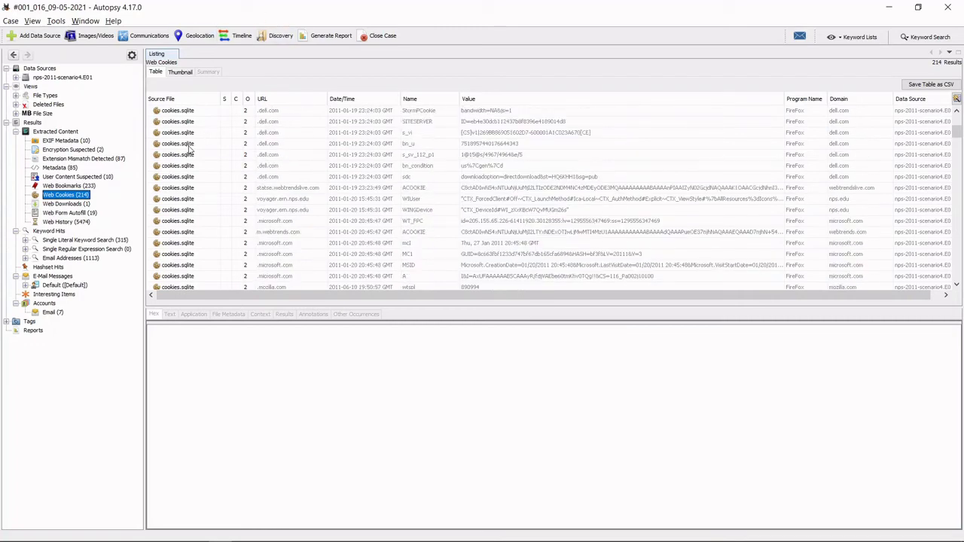
{"action": "scroll", "coordinate": [186, 177], "scroll_direction": "down", "scroll_amount": 15}
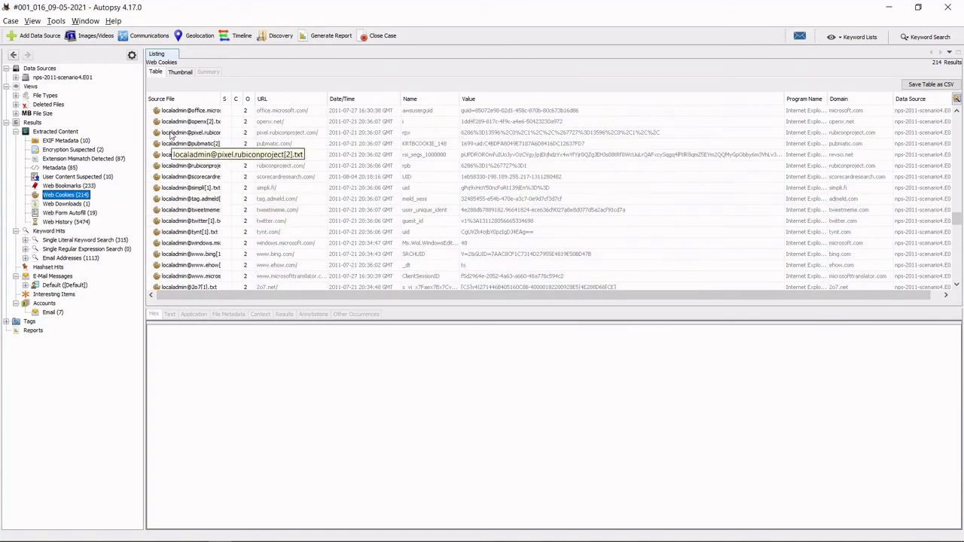
{"action": "scroll", "coordinate": [187, 148], "scroll_direction": "up", "scroll_amount": 2}
{"action": "scroll", "coordinate": [189, 148], "scroll_direction": "up", "scroll_amount": 4}
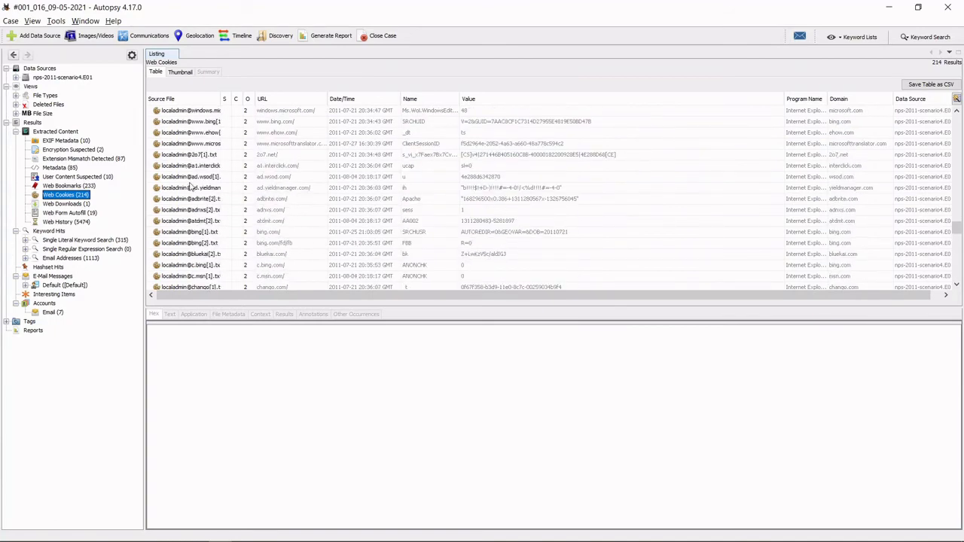
{"action": "scroll", "coordinate": [250, 132], "scroll_direction": "up", "scroll_amount": 10}
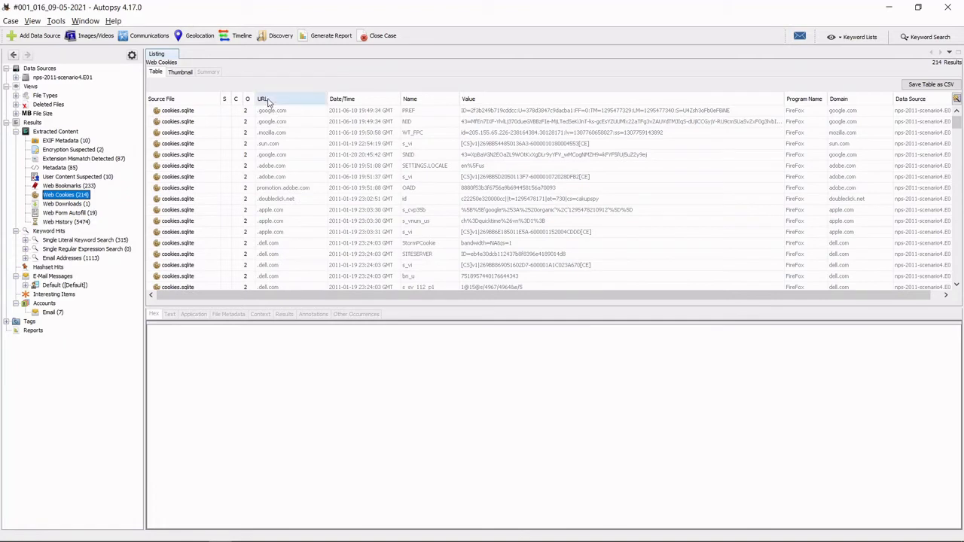
Examine the URL column of the Web Cookies listing for the sites that set the Firefox cookies.
{"action": "scroll", "coordinate": [274, 125], "scroll_direction": "down", "scroll_amount": 2}
{"action": "scroll", "coordinate": [274, 138], "scroll_direction": "up", "scroll_amount": 2}
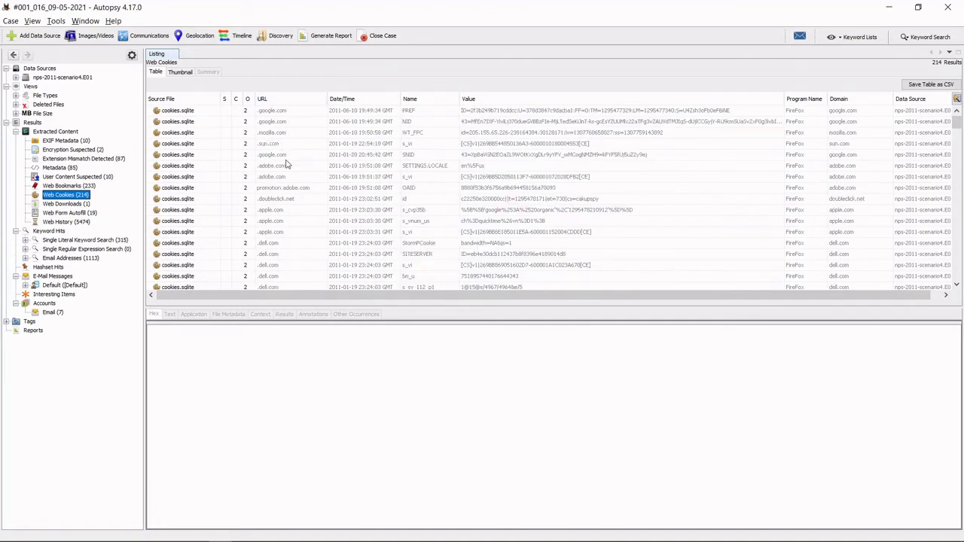
{"action": "scroll", "coordinate": [271, 174], "scroll_direction": "down", "scroll_amount": 5}
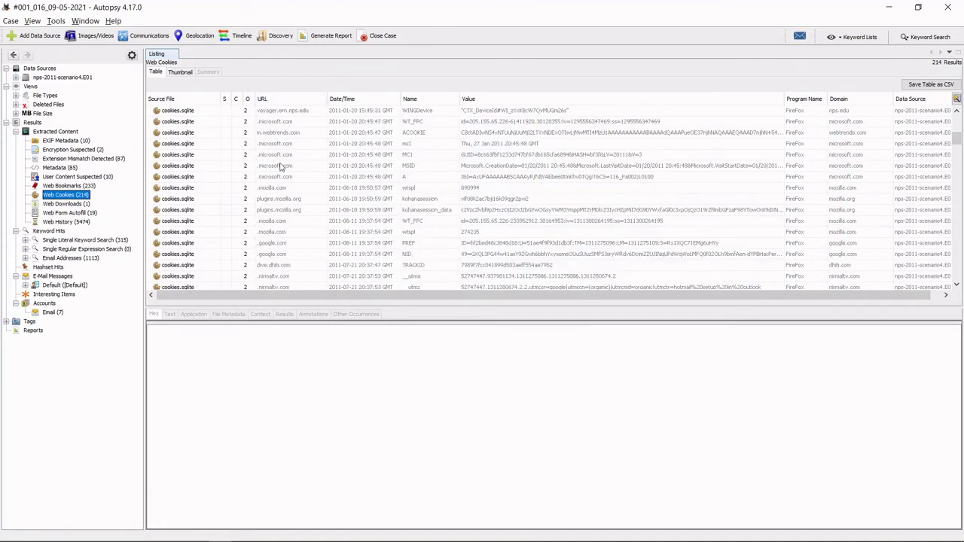
{"action": "scroll", "coordinate": [283, 199], "scroll_direction": "down", "scroll_amount": 3}
{"action": "scroll", "coordinate": [284, 204], "scroll_direction": "down", "scroll_amount": 2}
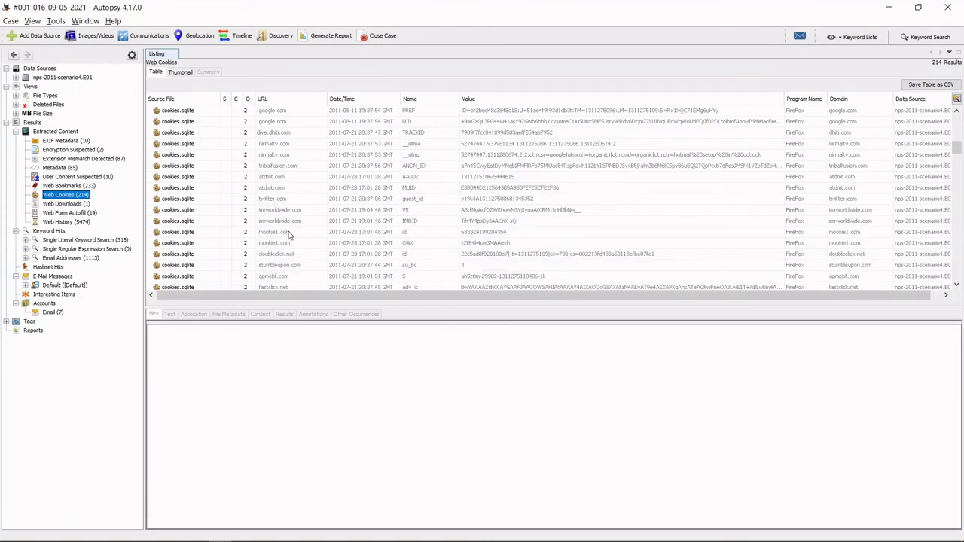
{"action": "scroll", "coordinate": [288, 235], "scroll_direction": "down", "scroll_amount": 4}
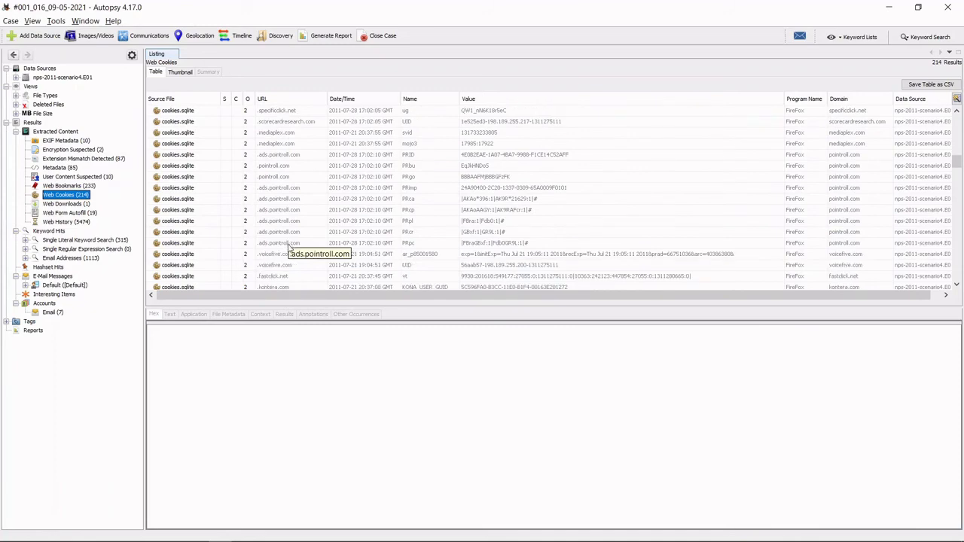
{"action": "scroll", "coordinate": [288, 248], "scroll_direction": "down", "scroll_amount": 5}
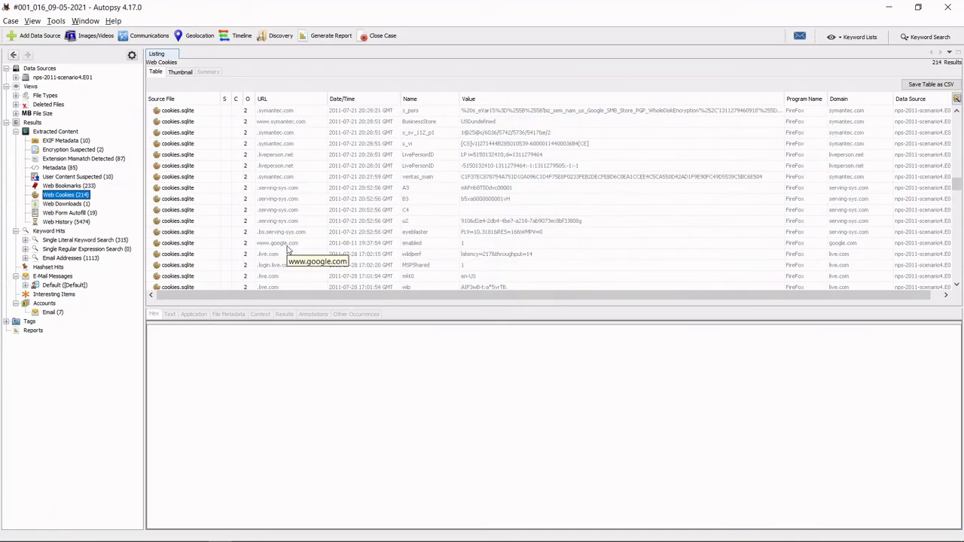
View the result details of the .serving-sys.com cookie named C4 and check the URLs of the surrounding cookies.
{"action": "left_click", "coordinate": [275, 178]}
{"action": "left_click", "coordinate": [282, 209]}
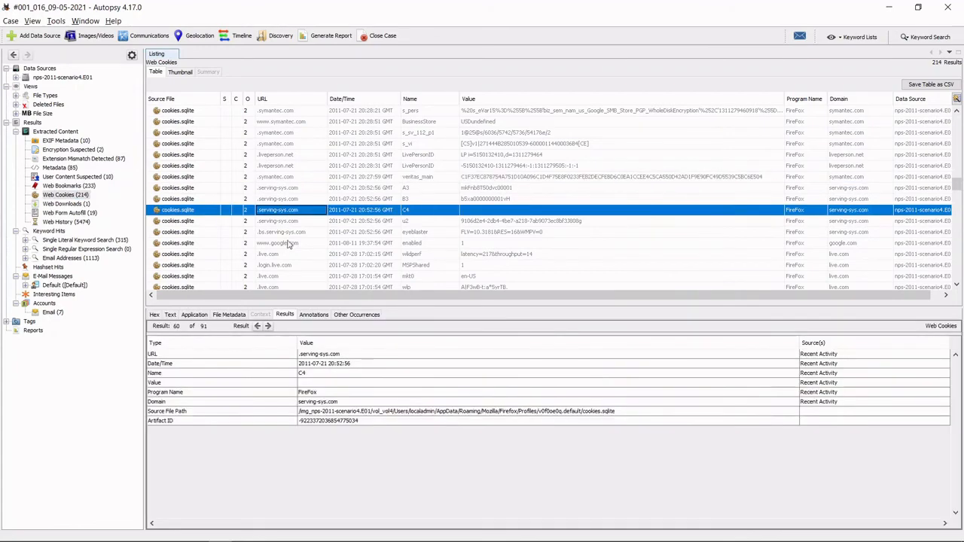
{"action": "scroll", "coordinate": [280, 197], "scroll_direction": "down", "scroll_amount": 3}
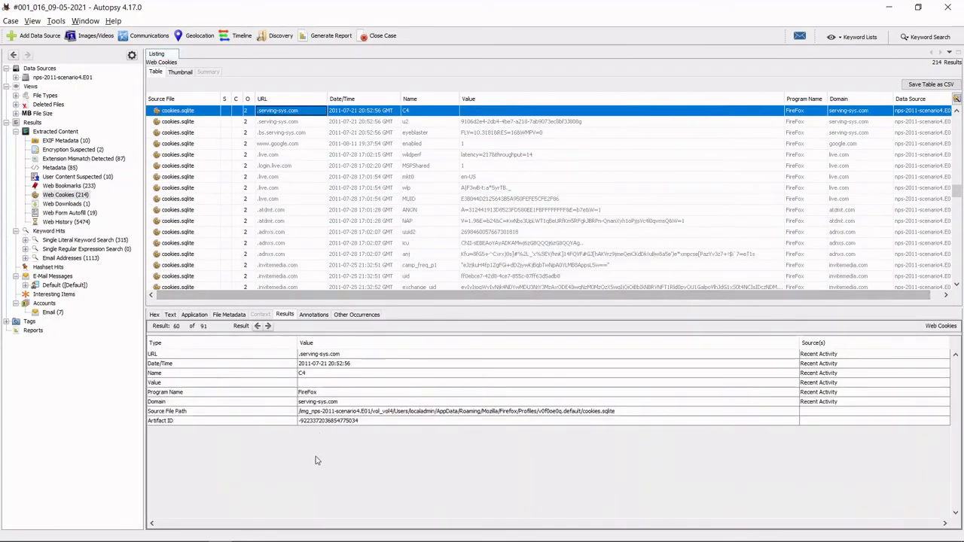
{"action": "scroll", "coordinate": [286, 271], "scroll_direction": "up", "scroll_amount": 5}
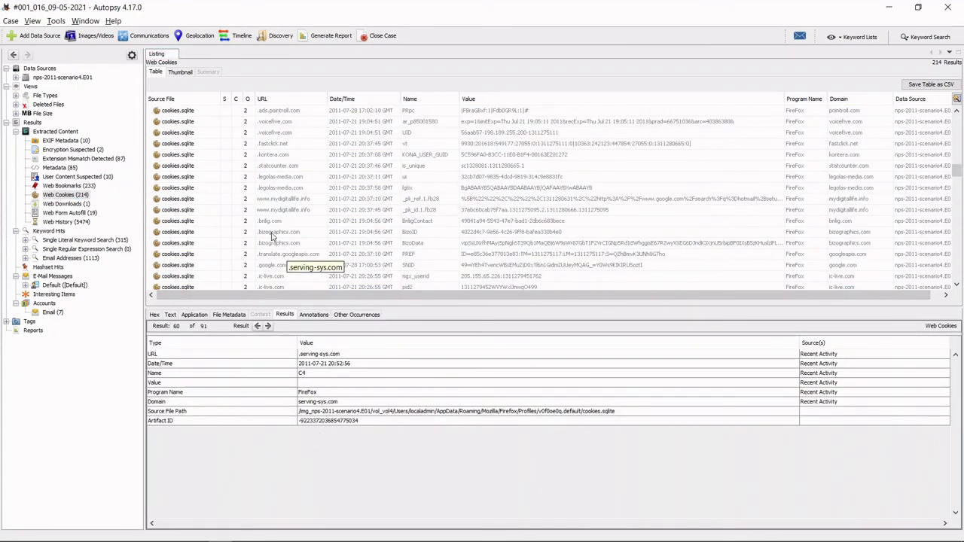
{"action": "scroll", "coordinate": [282, 226], "scroll_direction": "up", "scroll_amount": 5}
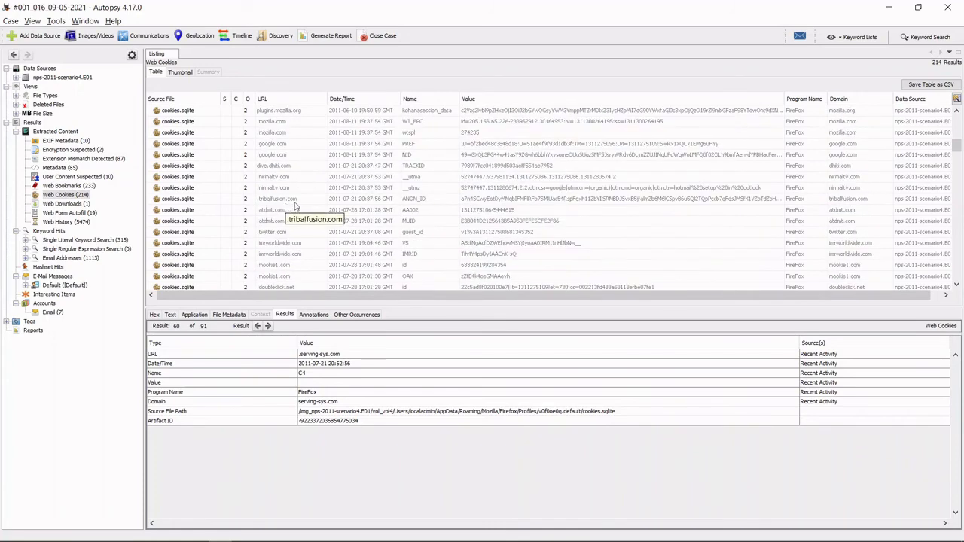
Cycle the Web Cookies sorting by Name back to unsorted and review the cookie names and values down the listing.
{"action": "left_click", "coordinate": [424, 99]}
{"action": "left_click", "coordinate": [423, 100]}
{"action": "left_click", "coordinate": [422, 101]}
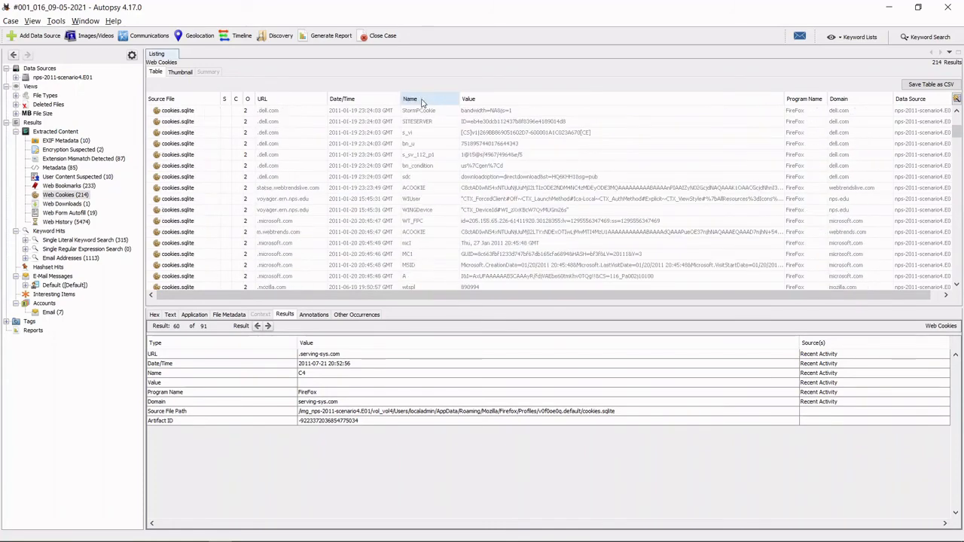
{"action": "scroll", "coordinate": [437, 214], "scroll_direction": "down", "scroll_amount": 3}
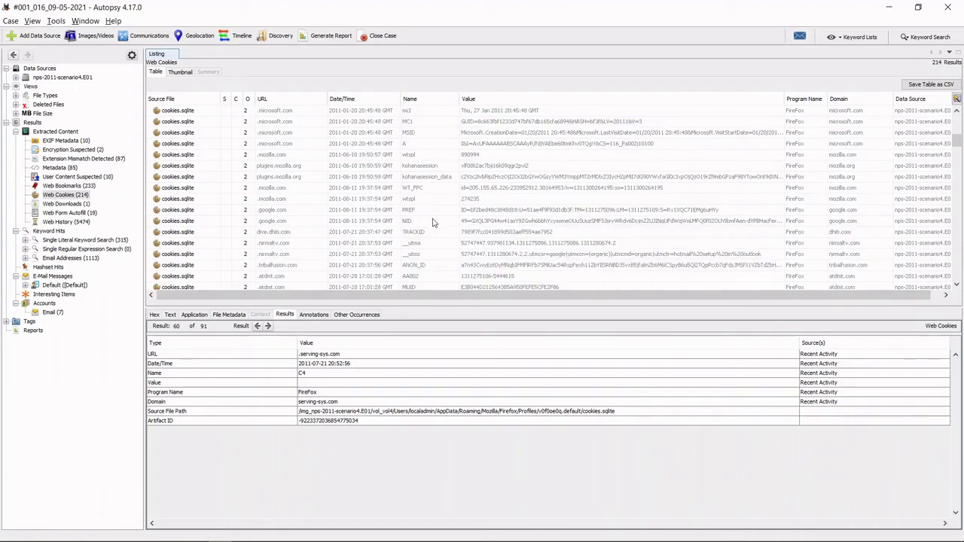
{"action": "scroll", "coordinate": [422, 215], "scroll_direction": "down", "scroll_amount": 10}
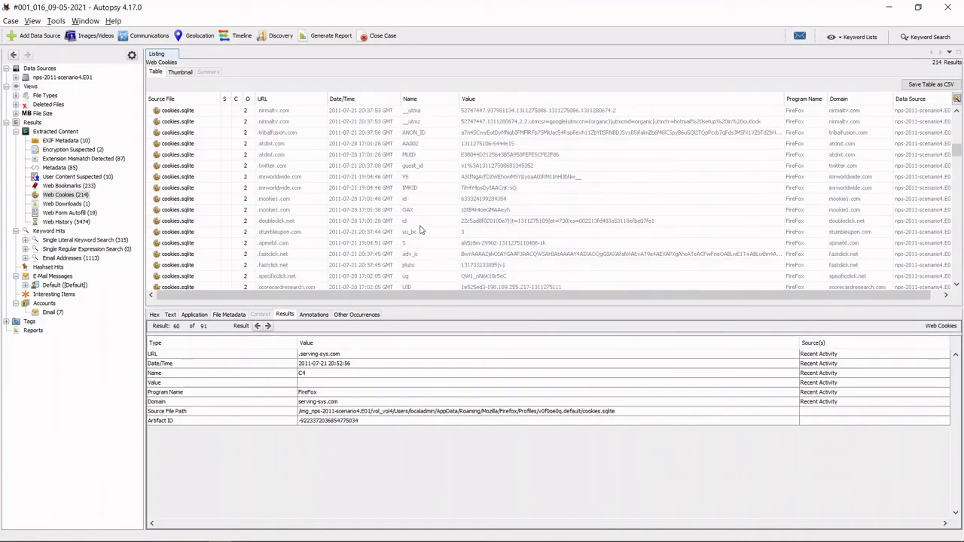
{"action": "scroll", "coordinate": [418, 196], "scroll_direction": "down", "scroll_amount": 10}
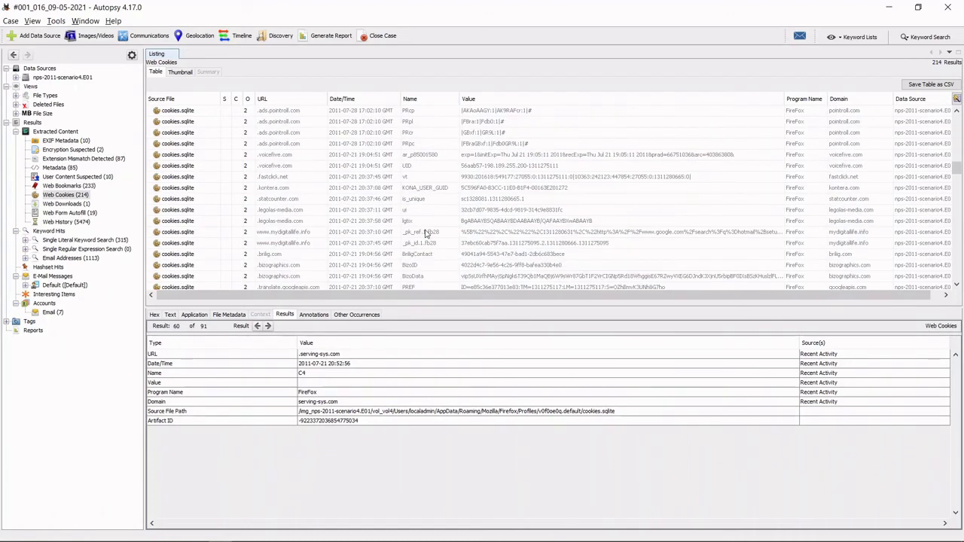
{"action": "scroll", "coordinate": [424, 231], "scroll_direction": "down", "scroll_amount": 8}
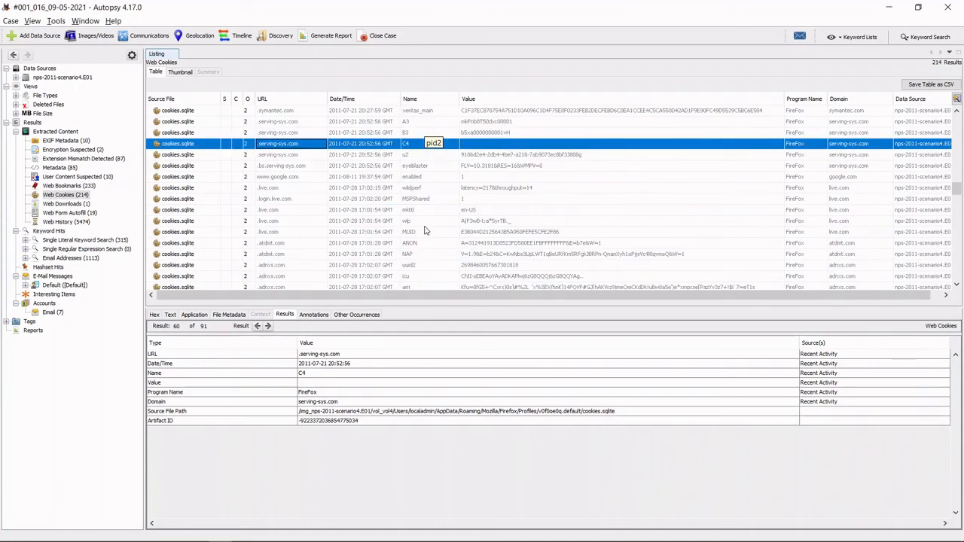
{"action": "scroll", "coordinate": [424, 232], "scroll_direction": "down", "scroll_amount": 1}
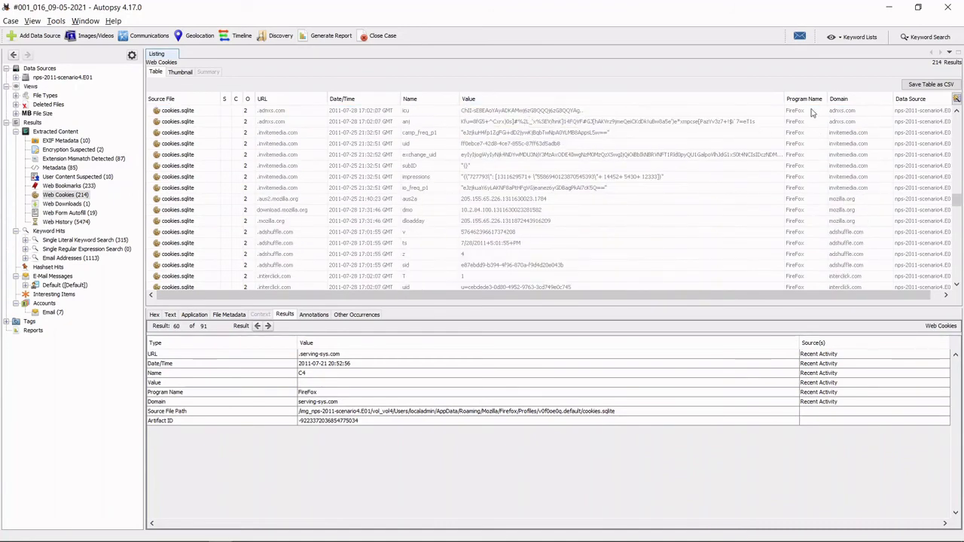
Sort the Web Cookies by Domain in ascending order and review the domains through to zedo.com.
{"action": "left_click", "coordinate": [853, 99]}
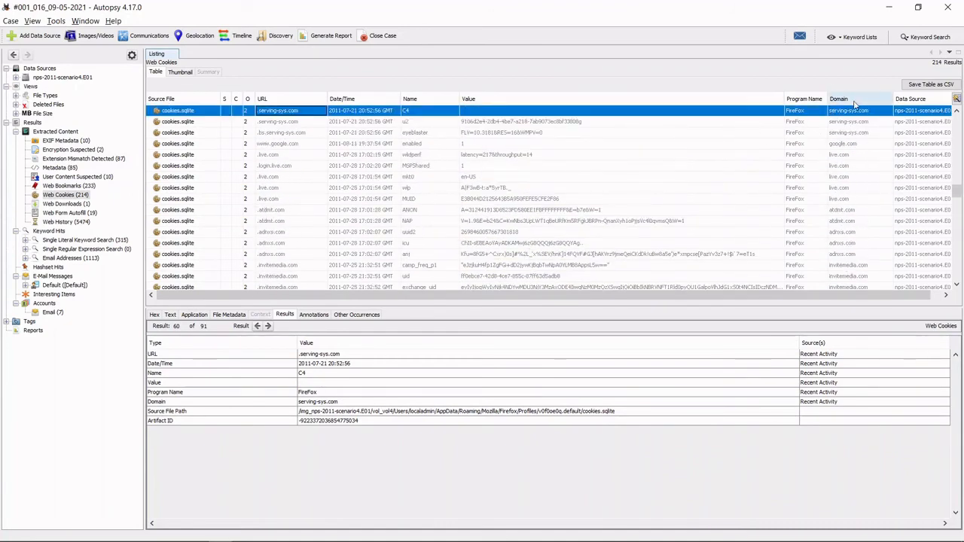
{"action": "scroll", "coordinate": [847, 158], "scroll_direction": "down", "scroll_amount": 10}
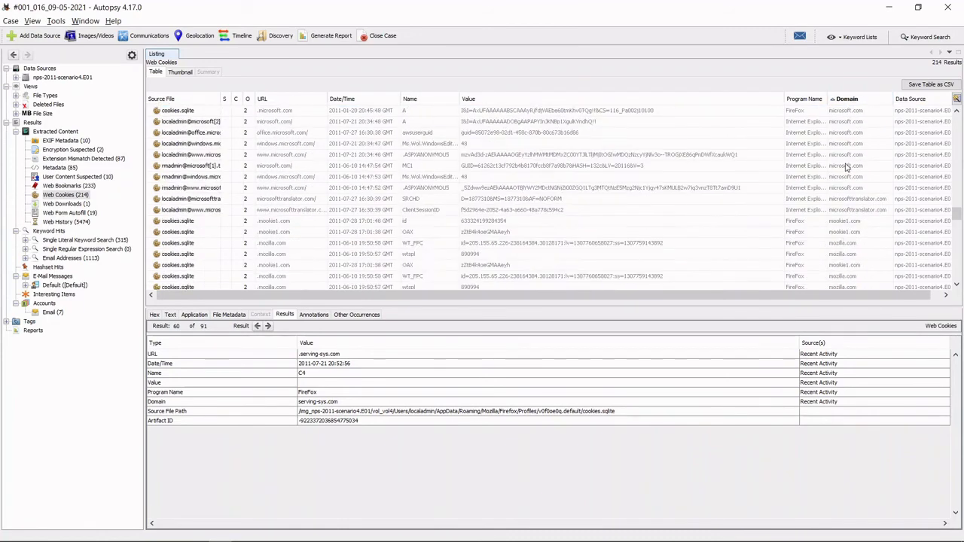
{"action": "scroll", "coordinate": [845, 177], "scroll_direction": "down", "scroll_amount": 10}
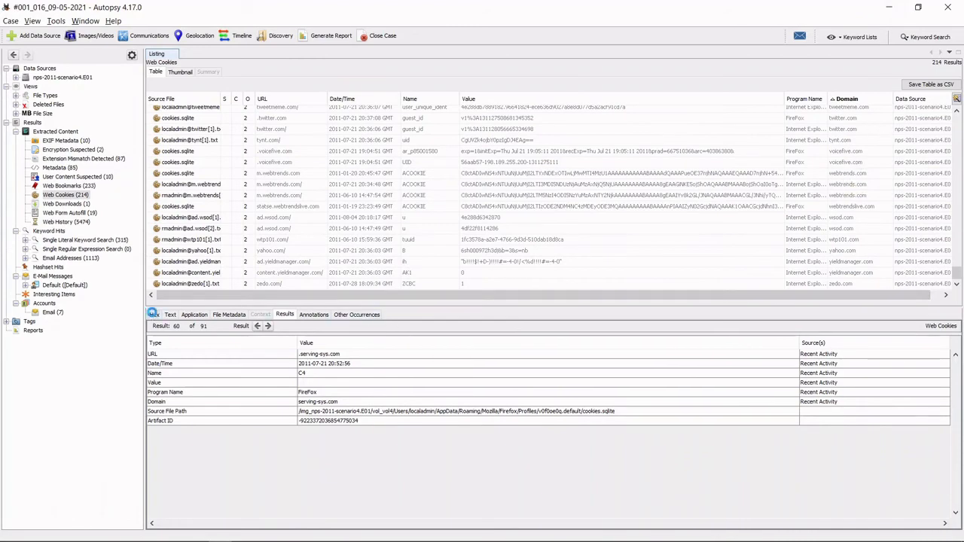
View the selected cookie source file in hex, return to its results, and inspect the webtrends, voicefive and ad.wsod.com cookie details.
{"action": "left_click", "coordinate": [154, 314]}
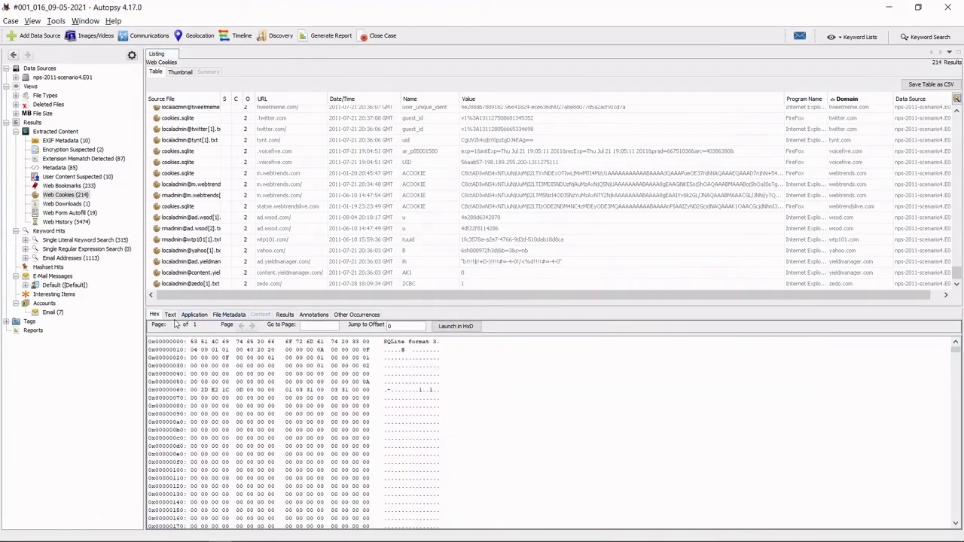
{"action": "left_click", "coordinate": [283, 315]}
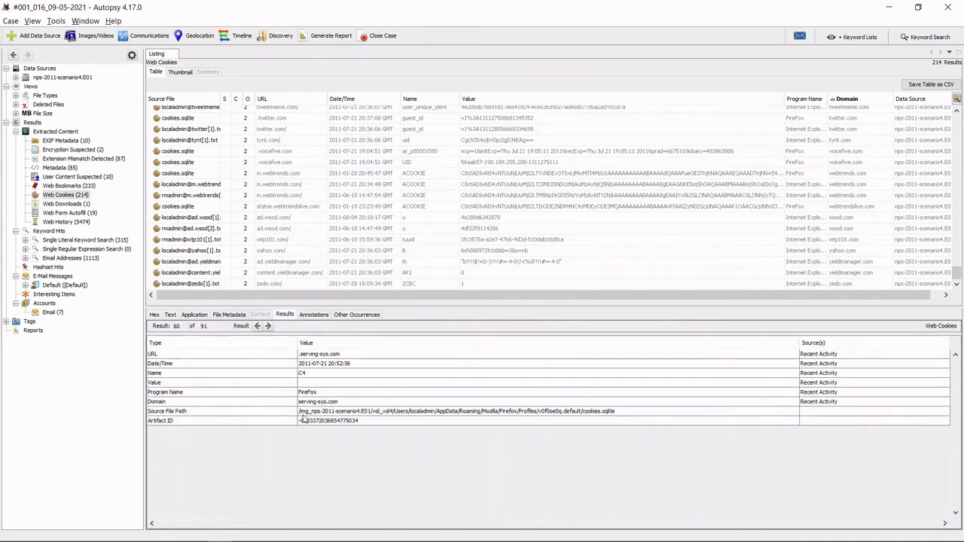
{"action": "left_click", "coordinate": [250, 196]}
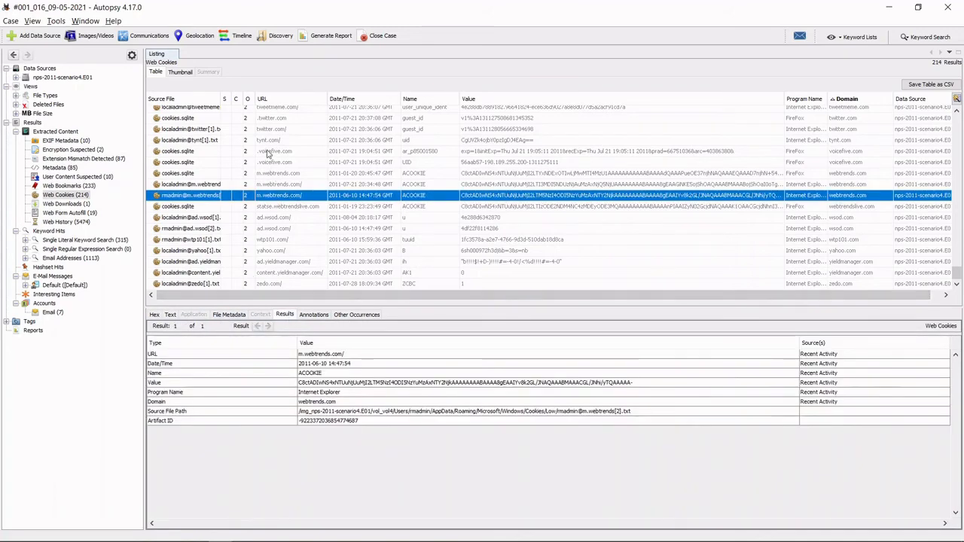
{"action": "left_click", "coordinate": [268, 152]}
{"action": "left_click", "coordinate": [275, 218]}
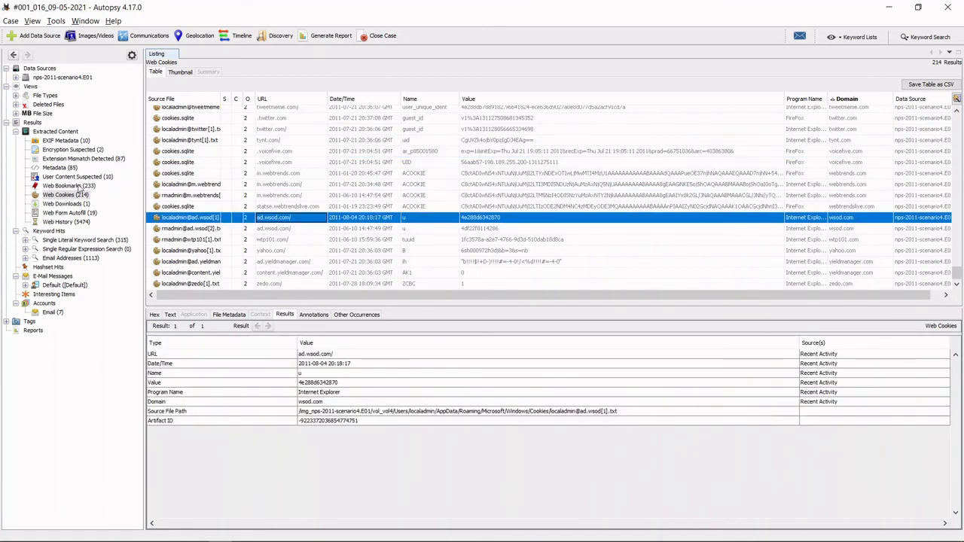
List the Web Downloads result and the Web Form Autofill entries to review their paths, names and values.
{"action": "left_click", "coordinate": [57, 205]}
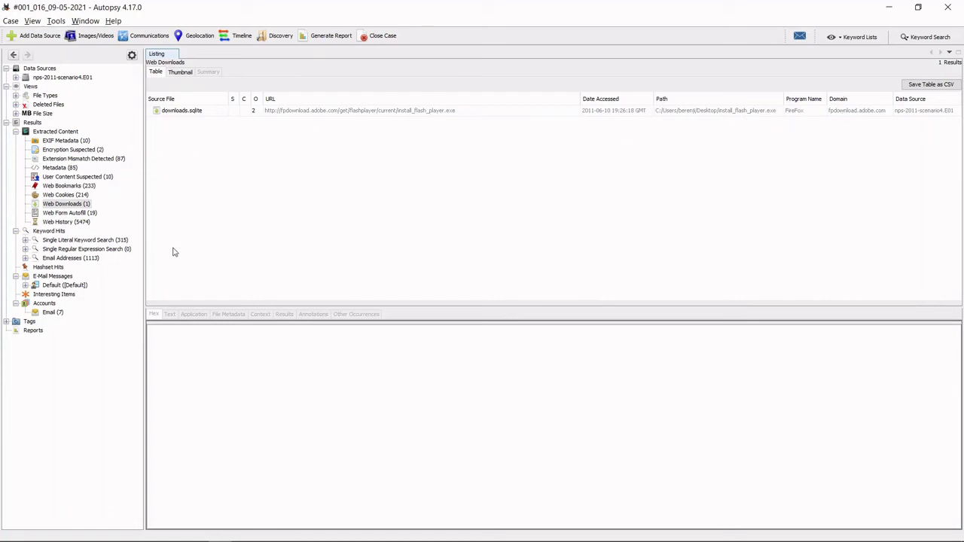
{"action": "left_click", "coordinate": [77, 214]}
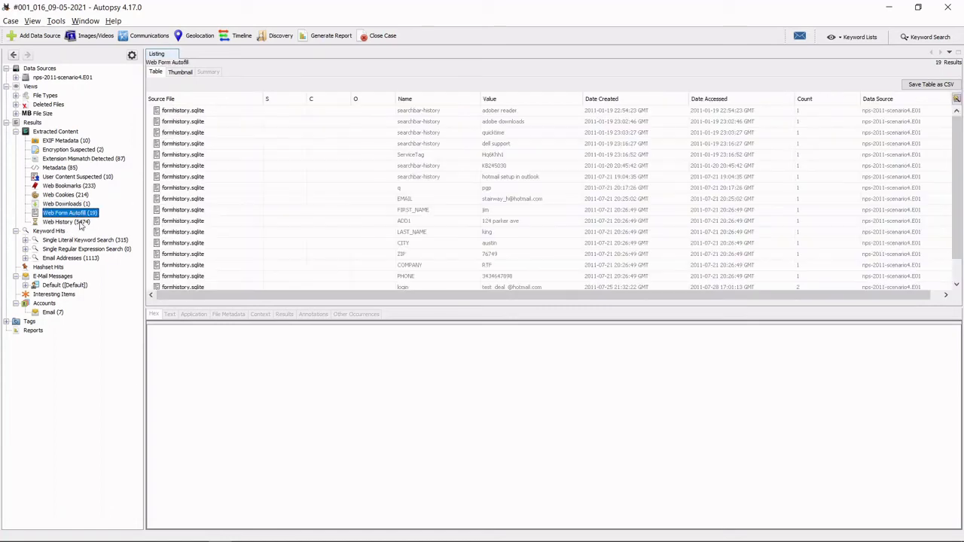
List the Web History and scan the visited URLs, access dates and titles from the places.sqlite entries into the index.dat entries.
{"action": "left_click", "coordinate": [79, 223]}
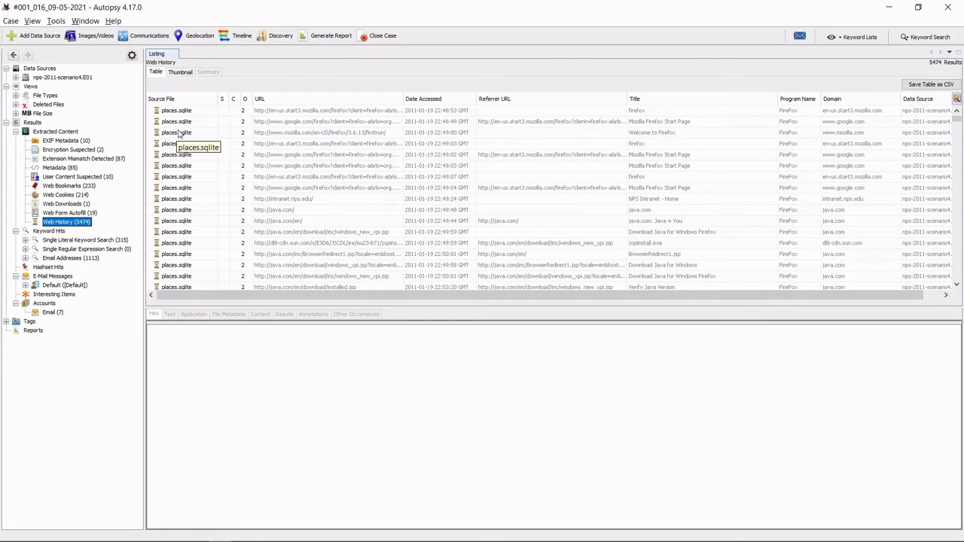
{"action": "scroll", "coordinate": [177, 143], "scroll_direction": "down", "scroll_amount": 5}
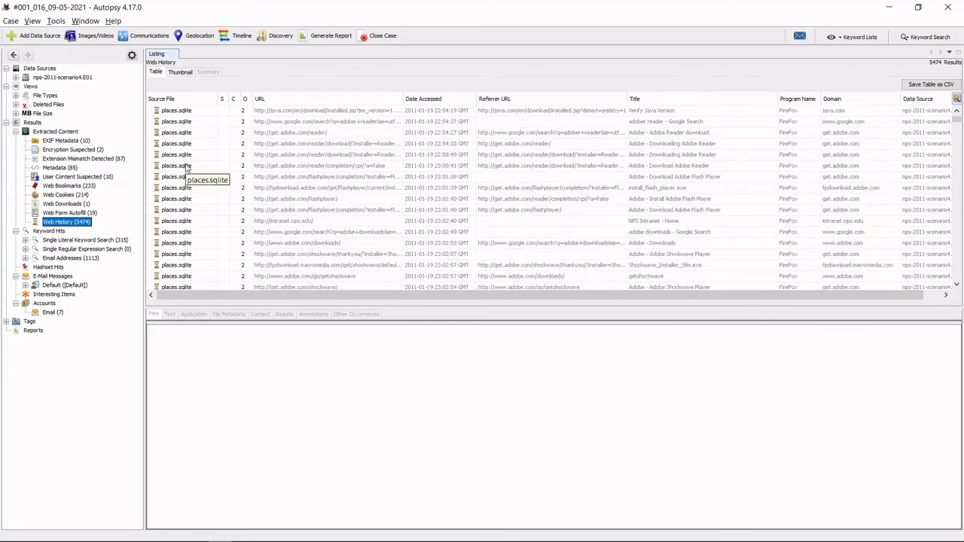
{"action": "scroll", "coordinate": [183, 174], "scroll_direction": "down", "scroll_amount": 10}
{"action": "scroll", "coordinate": [183, 179], "scroll_direction": "down", "scroll_amount": 10}
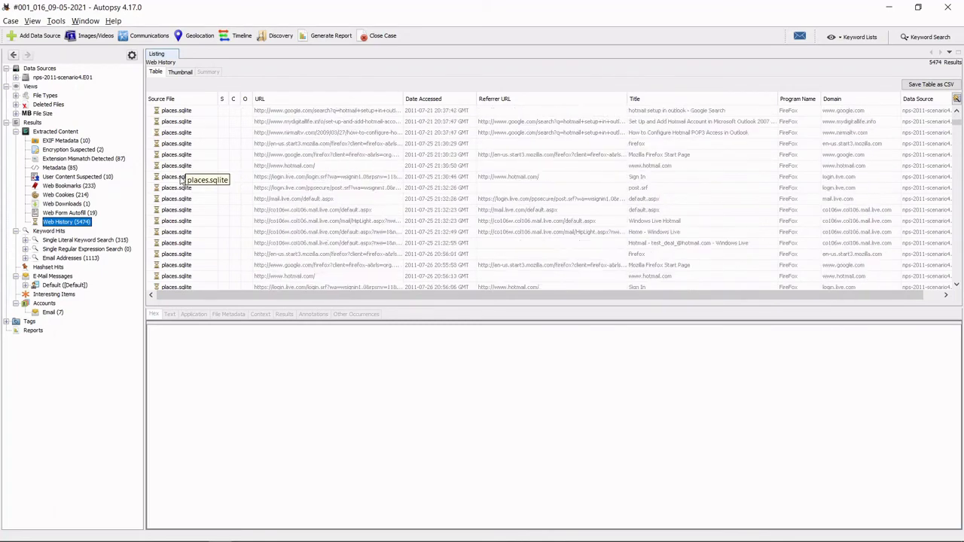
{"action": "scroll", "coordinate": [174, 215], "scroll_direction": "down", "scroll_amount": 3}
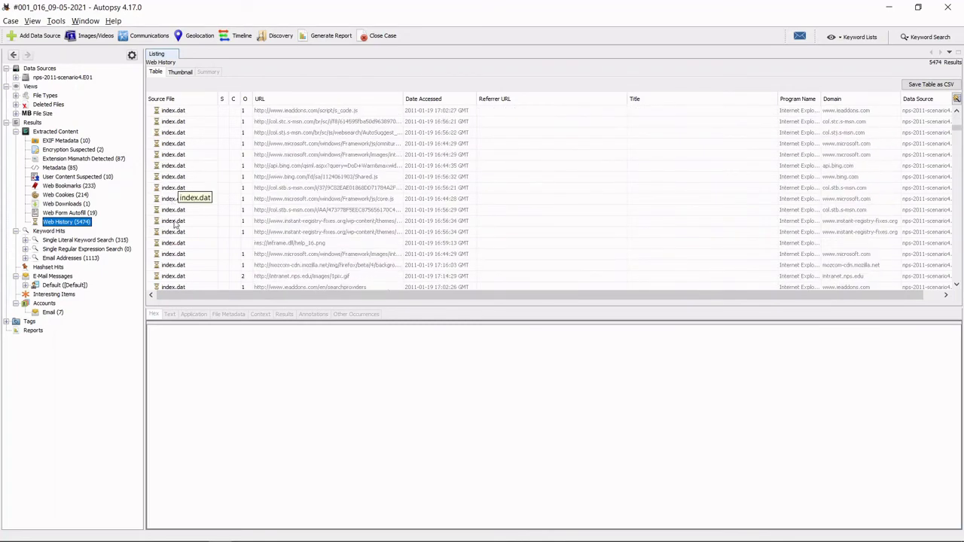
{"action": "scroll", "coordinate": [175, 230], "scroll_direction": "down", "scroll_amount": 5}
{"action": "scroll", "coordinate": [175, 230], "scroll_direction": "down", "scroll_amount": 5}
{"action": "scroll", "coordinate": [211, 217], "scroll_direction": "down", "scroll_amount": 10}
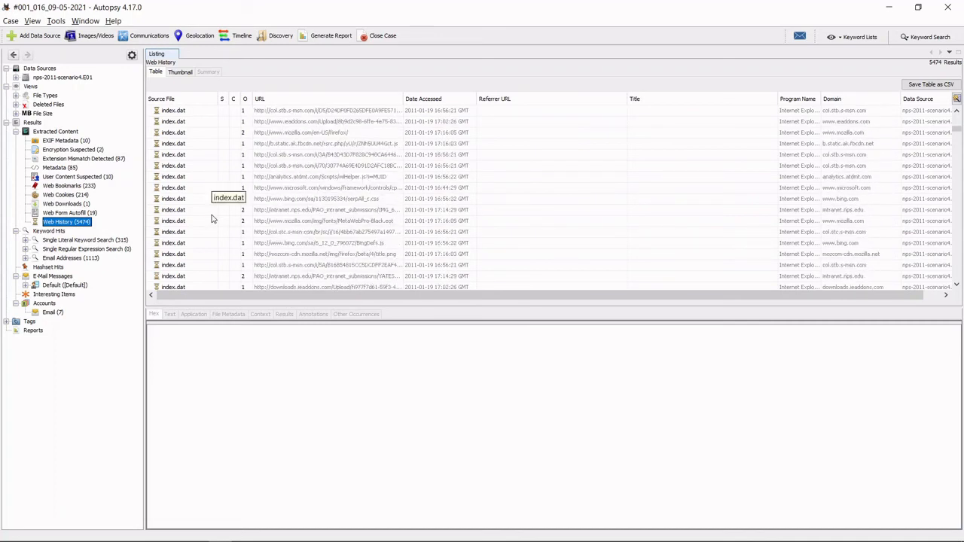
{"action": "scroll", "coordinate": [212, 219], "scroll_direction": "down", "scroll_amount": 10}
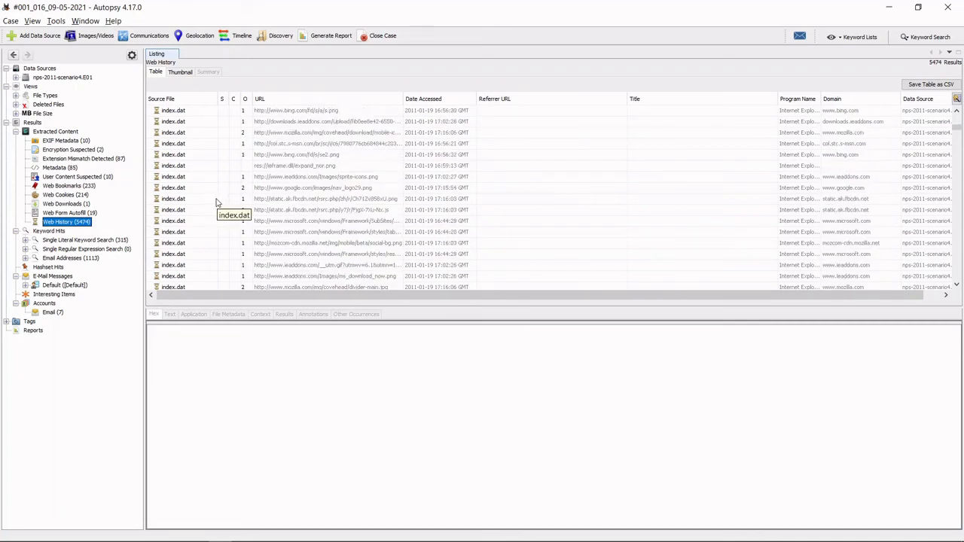
Narrow the Referrer URL column of the Web History table and display the details of the java.com entry.
{"action": "scroll", "coordinate": [215, 197], "scroll_direction": "down", "scroll_amount": 10}
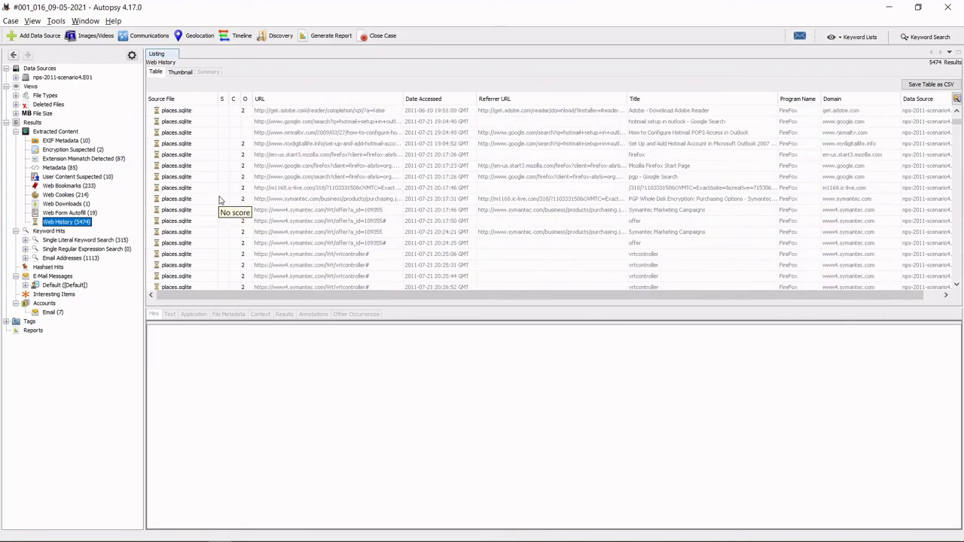
{"action": "scroll", "coordinate": [213, 182], "scroll_direction": "down", "scroll_amount": 5}
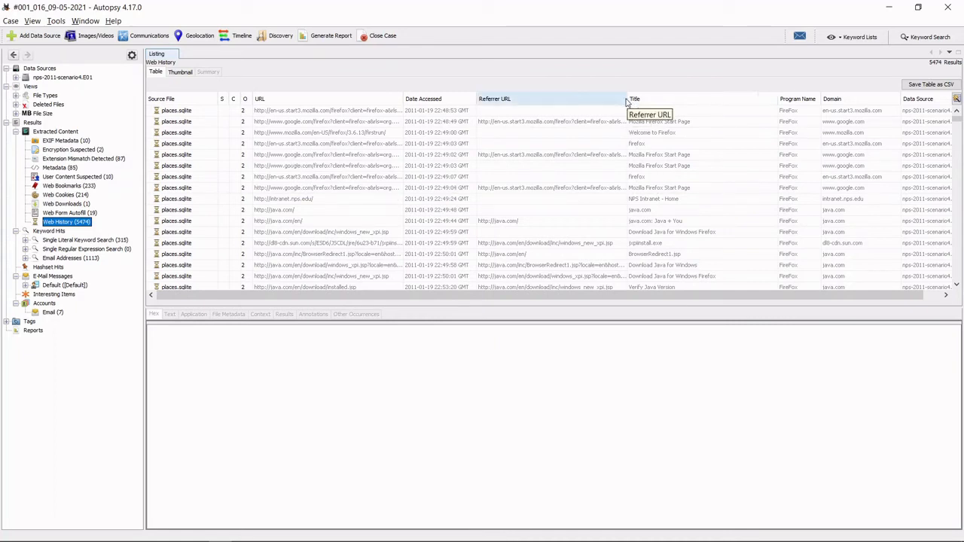
{"action": "left_click_drag", "start_coordinate": [624, 99], "coordinate": [573, 100]}
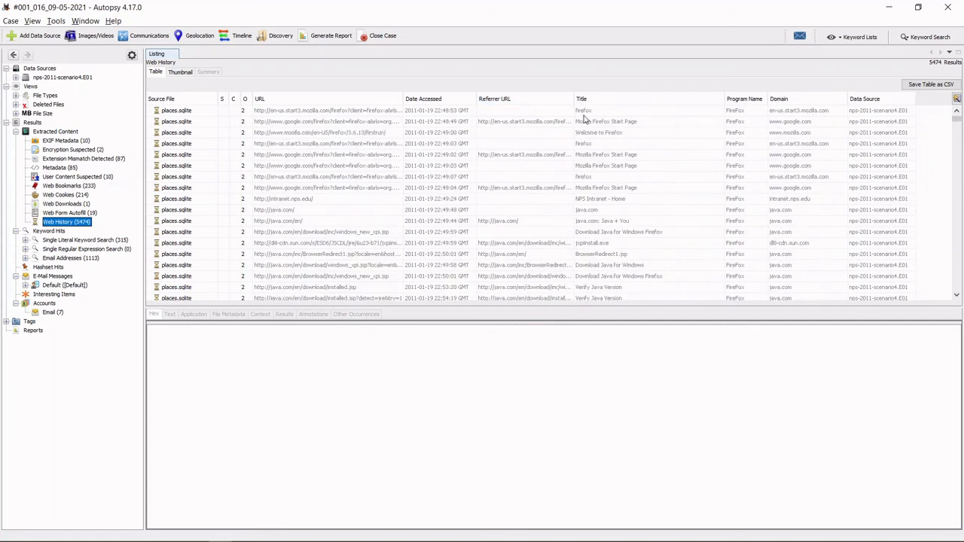
{"action": "scroll", "coordinate": [603, 190], "scroll_direction": "down", "scroll_amount": 2}
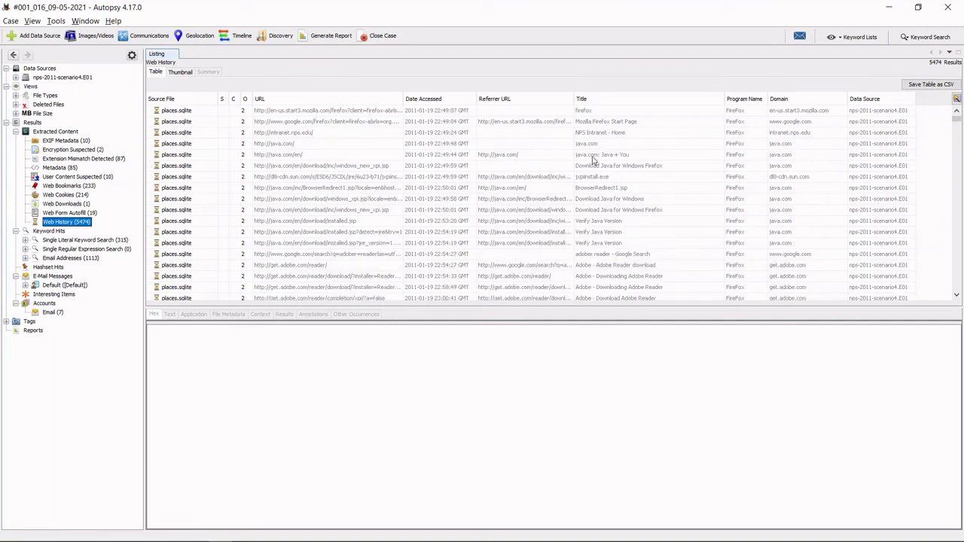
{"action": "left_click", "coordinate": [586, 143]}
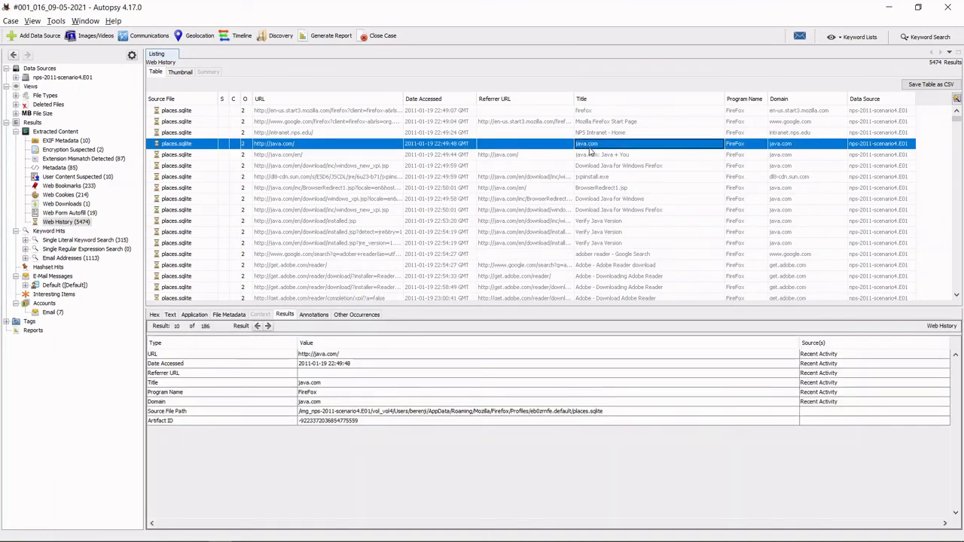
Scan the places.sqlite history titles and access dates from the java.com visits through to the Symantec entries.
{"action": "scroll", "coordinate": [596, 243], "scroll_direction": "down", "scroll_amount": 3}
{"action": "scroll", "coordinate": [596, 242], "scroll_direction": "down", "scroll_amount": 3}
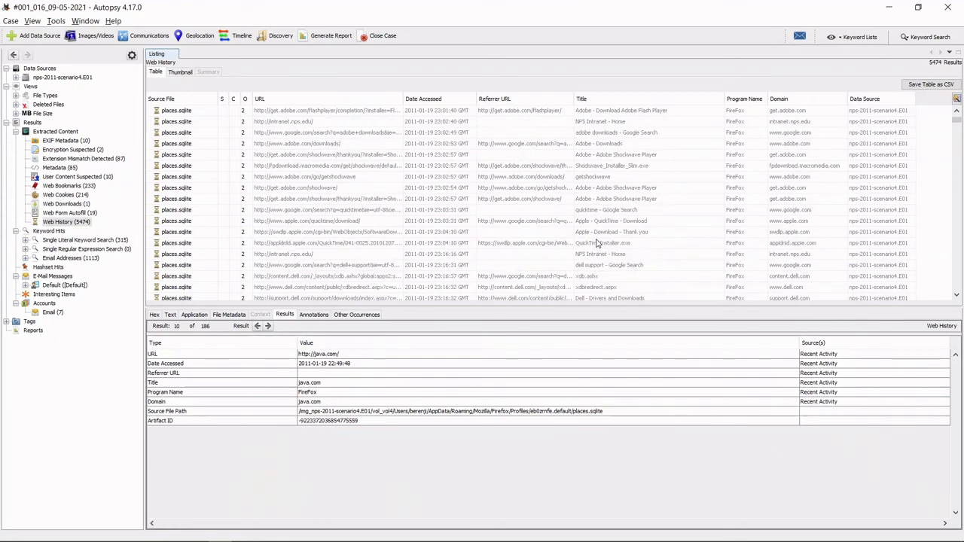
{"action": "scroll", "coordinate": [596, 242], "scroll_direction": "down", "scroll_amount": 3}
{"action": "scroll", "coordinate": [597, 242], "scroll_direction": "down", "scroll_amount": 2}
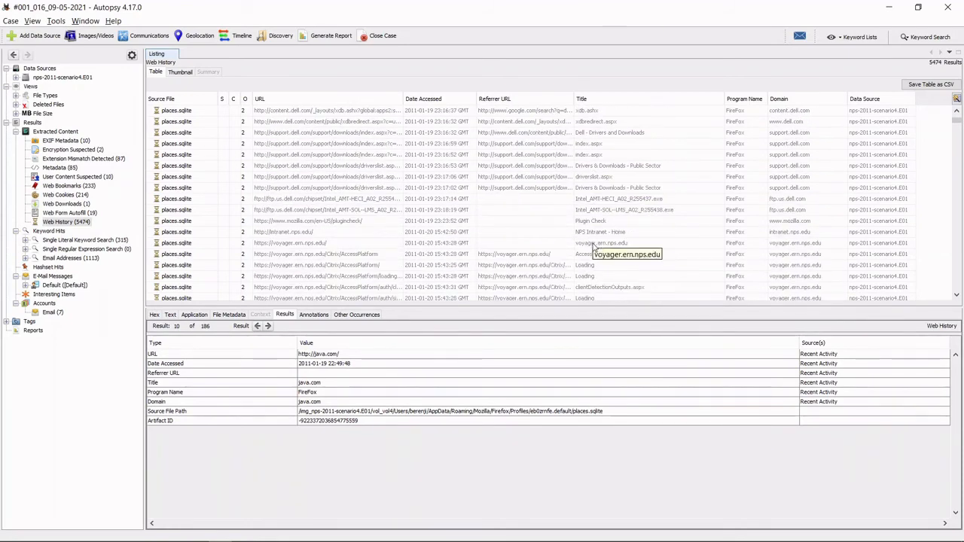
{"action": "scroll", "coordinate": [585, 278], "scroll_direction": "down", "scroll_amount": 3}
{"action": "scroll", "coordinate": [585, 278], "scroll_direction": "down", "scroll_amount": 3}
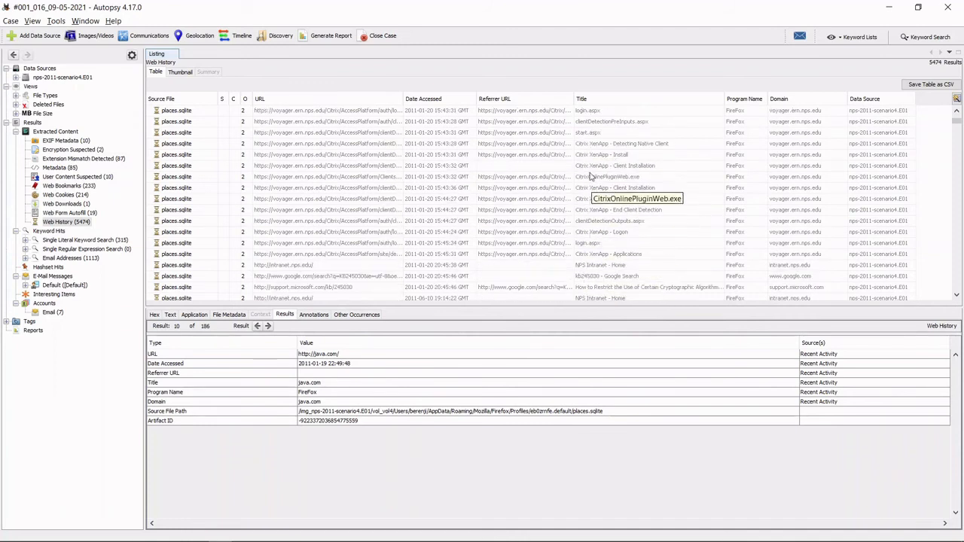
{"action": "scroll", "coordinate": [602, 256], "scroll_direction": "down", "scroll_amount": 2}
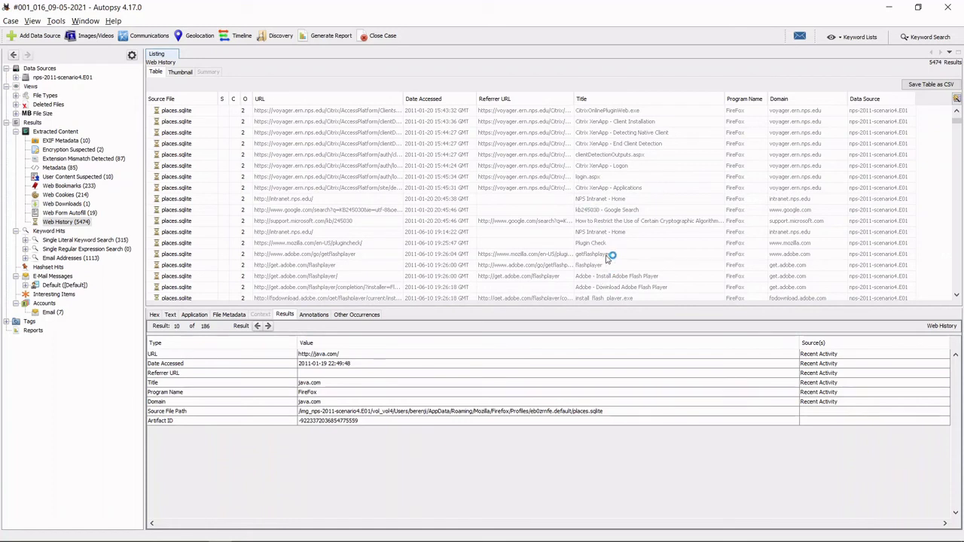
{"action": "scroll", "coordinate": [606, 260], "scroll_direction": "down", "scroll_amount": 2}
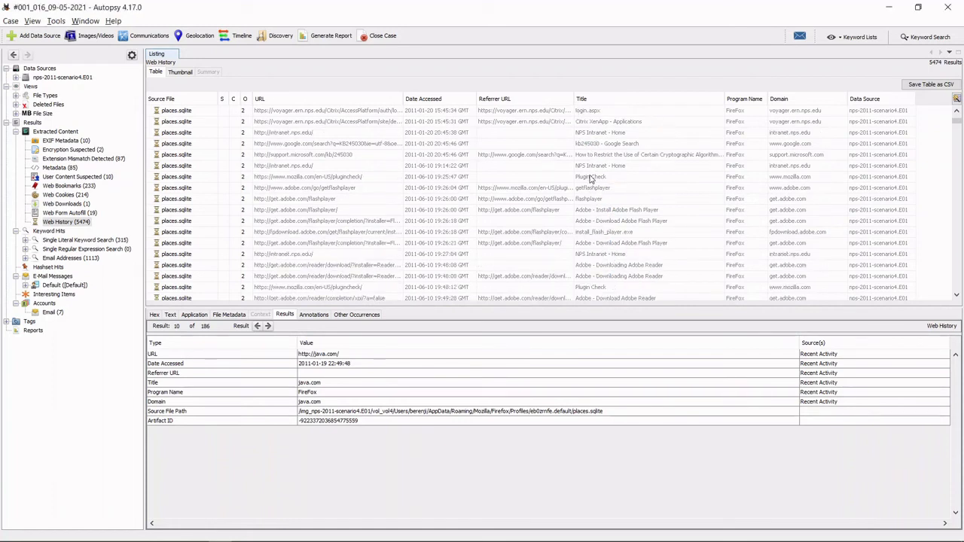
{"action": "scroll", "coordinate": [606, 202], "scroll_direction": "down", "scroll_amount": 4}
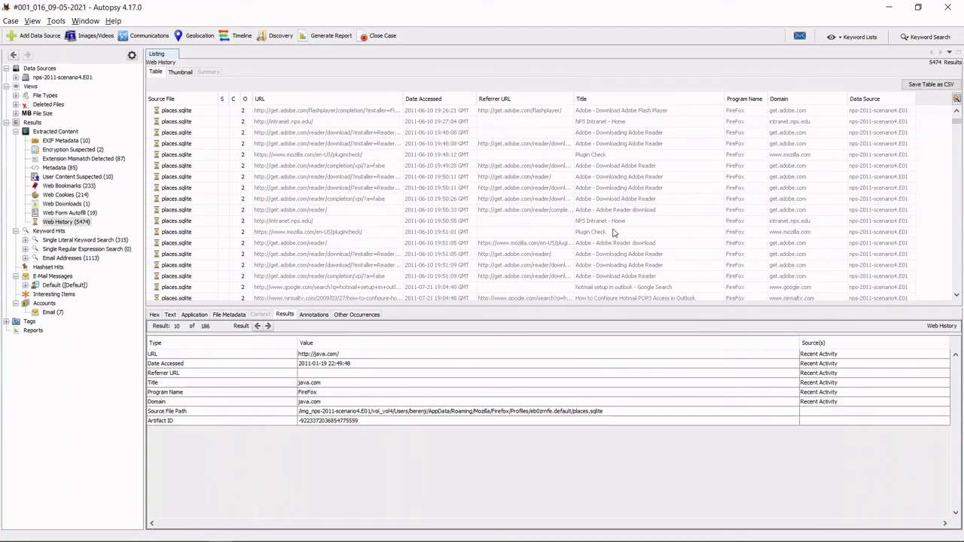
{"action": "scroll", "coordinate": [614, 232], "scroll_direction": "down", "scroll_amount": 3}
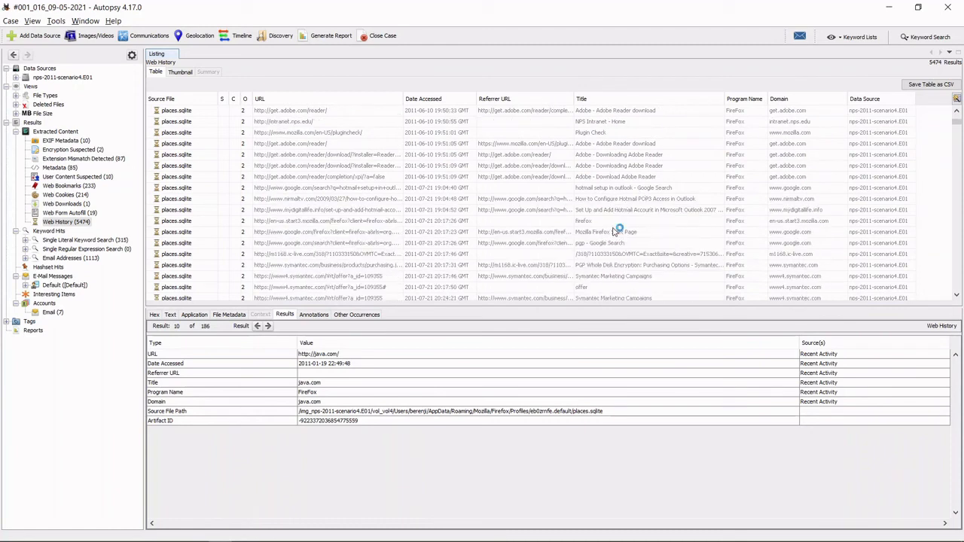
Inspect the history details of the Adobe Reader download, Outlook 2007 Hotmail setup, PGP Whole Disk Encryption and pgp Google Search entries.
{"action": "left_click", "coordinate": [614, 145]}
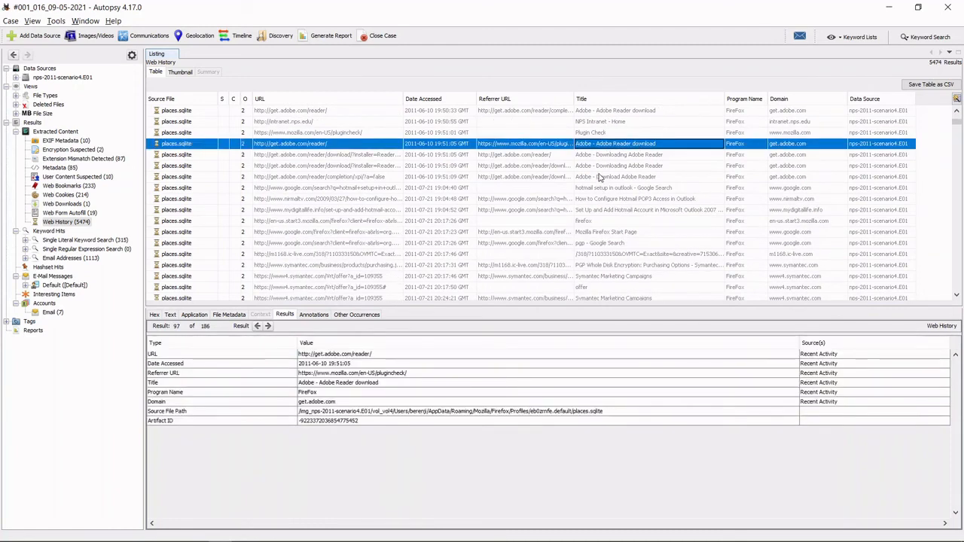
{"action": "scroll", "coordinate": [600, 182], "scroll_direction": "down", "scroll_amount": 1}
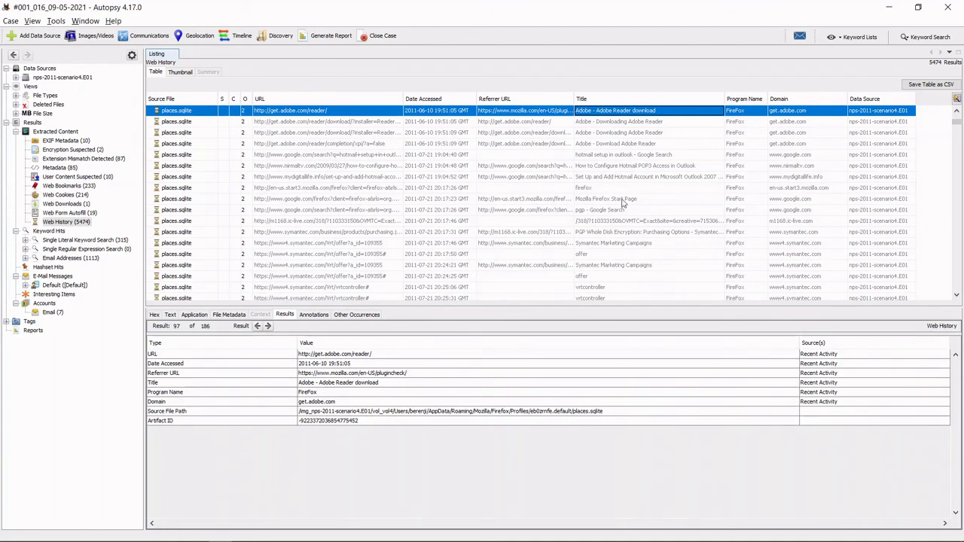
{"action": "left_click", "coordinate": [620, 180]}
{"action": "scroll", "coordinate": [612, 197], "scroll_direction": "down", "scroll_amount": 1}
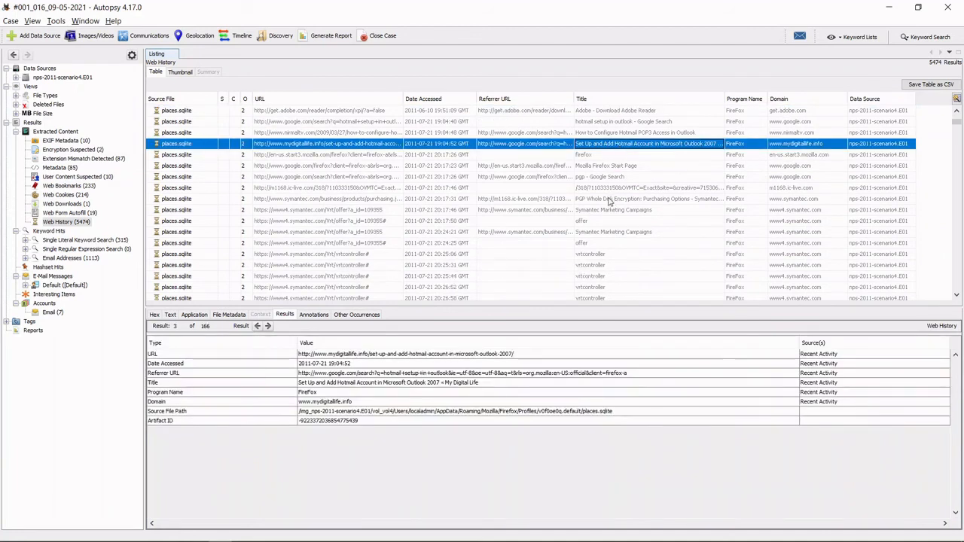
{"action": "left_click", "coordinate": [599, 199]}
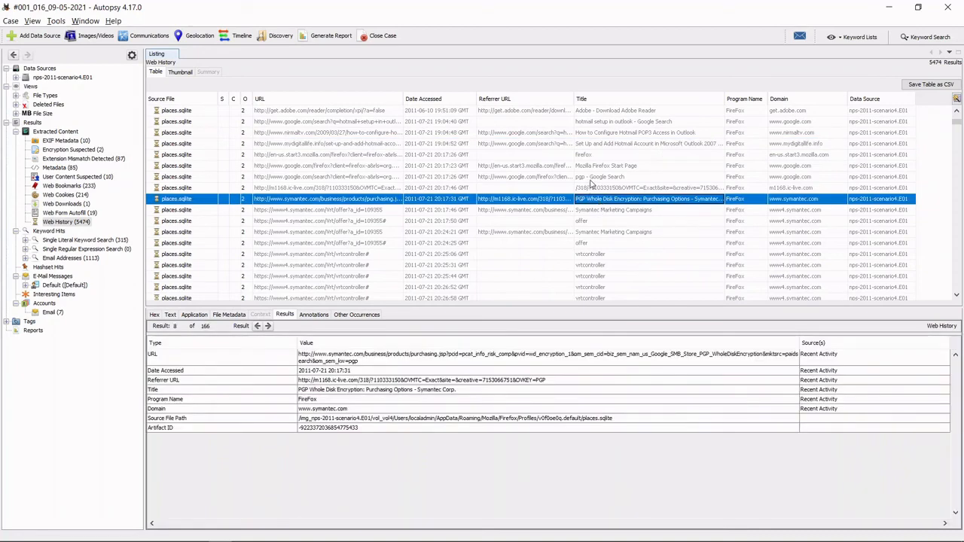
{"action": "left_click", "coordinate": [592, 179]}
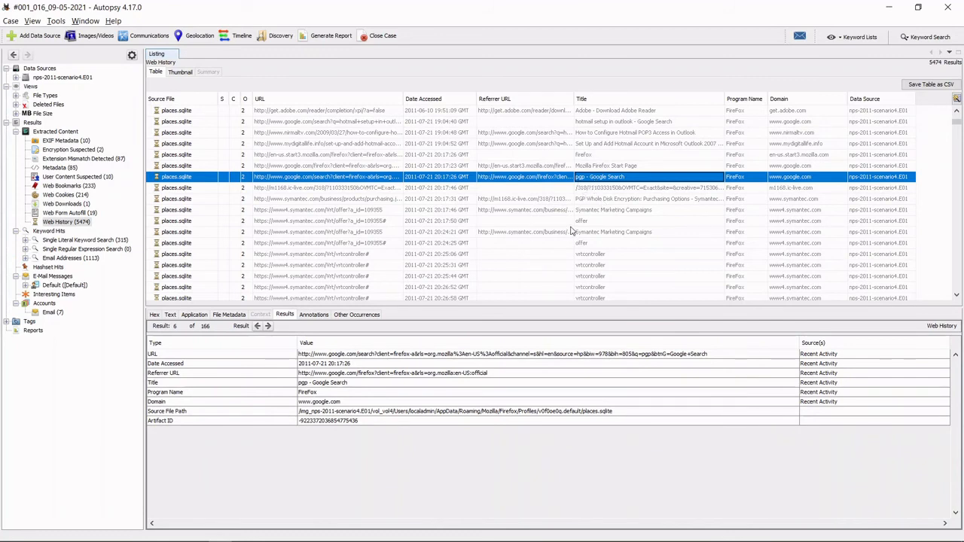
{"action": "scroll", "coordinate": [570, 229], "scroll_direction": "up", "scroll_amount": 1}
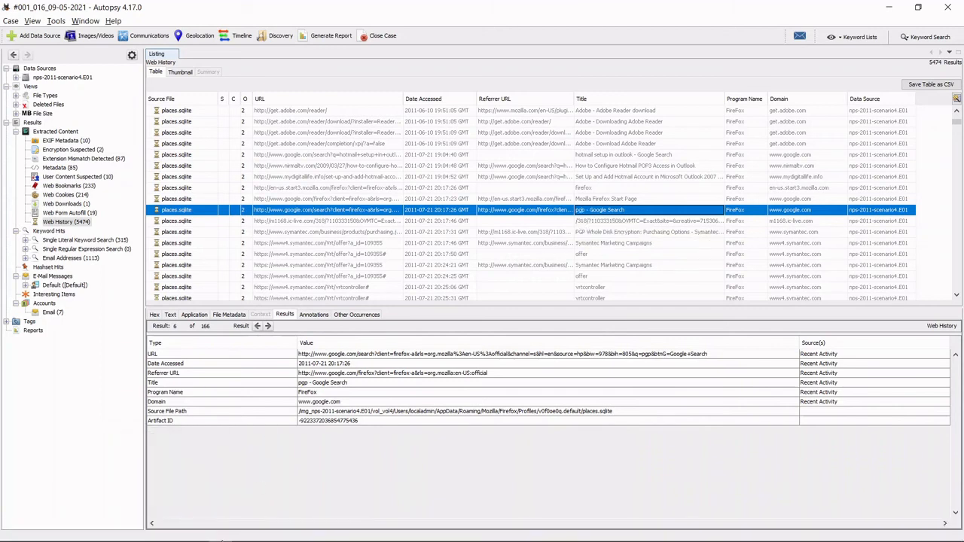
Switch to Google Chrome and search Google for "pgp" in a new browser window.
{"action": "left_click", "coordinate": [175, 533]}
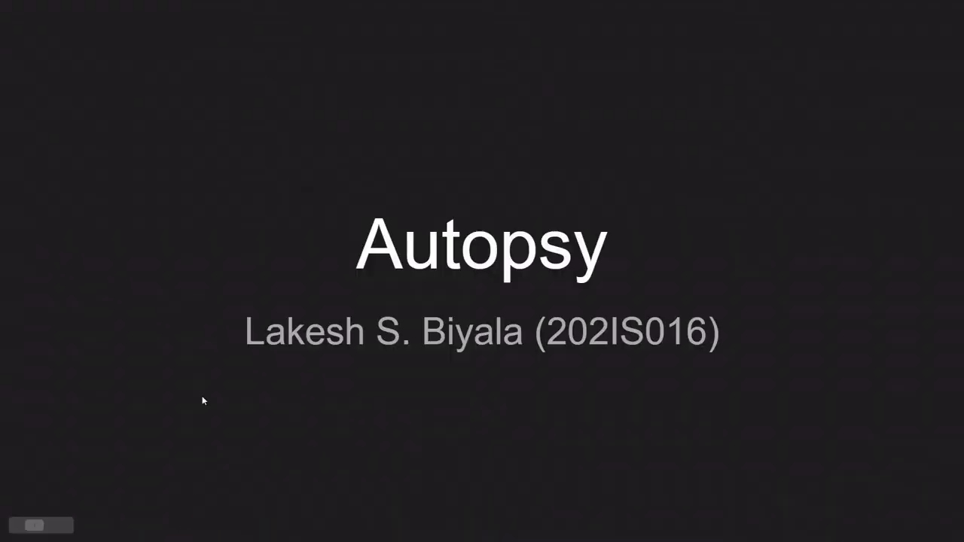
{"action": "key", "text": "alt+Tab"}
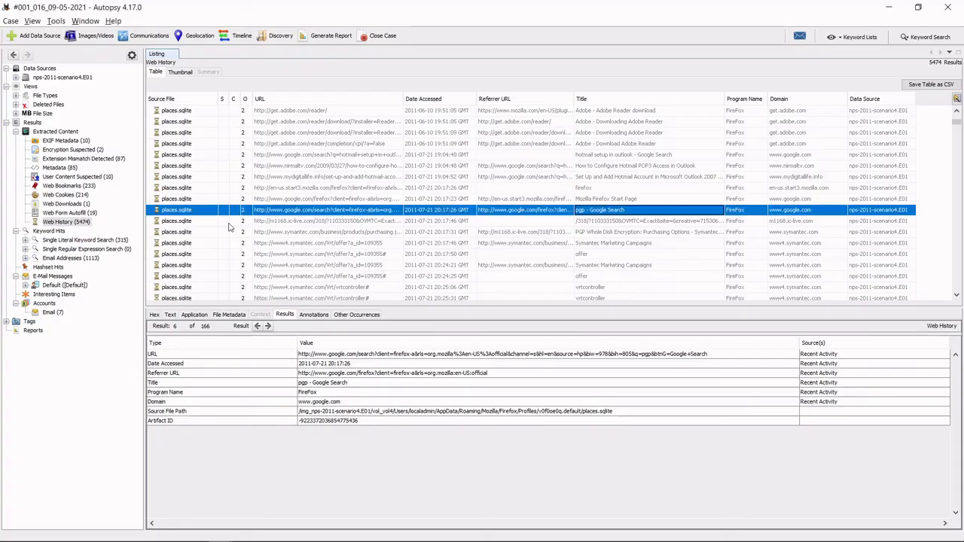
{"action": "key", "text": "alt+Tab"}
{"action": "key", "text": "alt+Tab"}
{"action": "key", "text": "alt+Tab"}
{"action": "key", "text": "alt+Tab"}
{"action": "key", "text": "alt+Tab"}
{"action": "key", "text": "alt+Tab"}
{"action": "key", "text": "alt+Tab"}
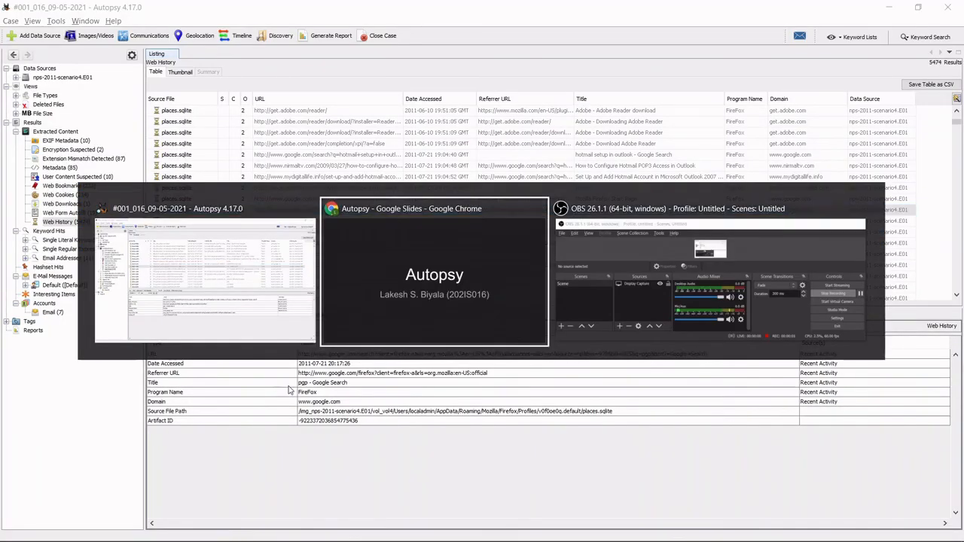
{"action": "key", "text": "ctrl+t"}
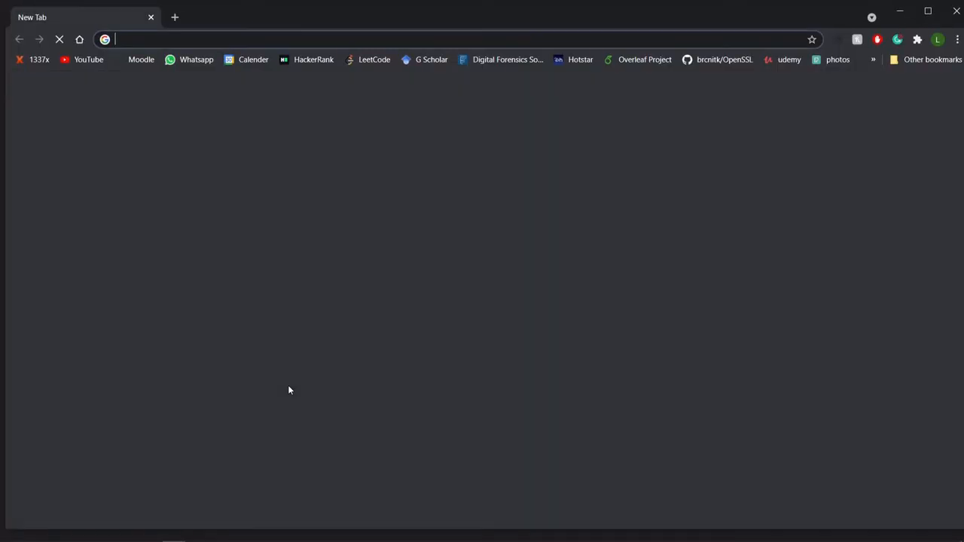
{"action": "type", "text": "pgp"}
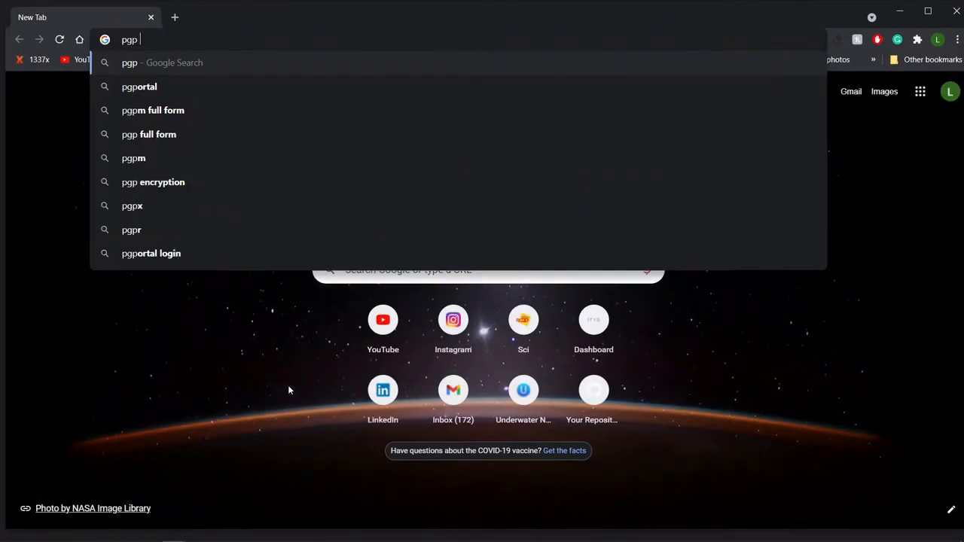
{"action": "key", "text": "Return"}
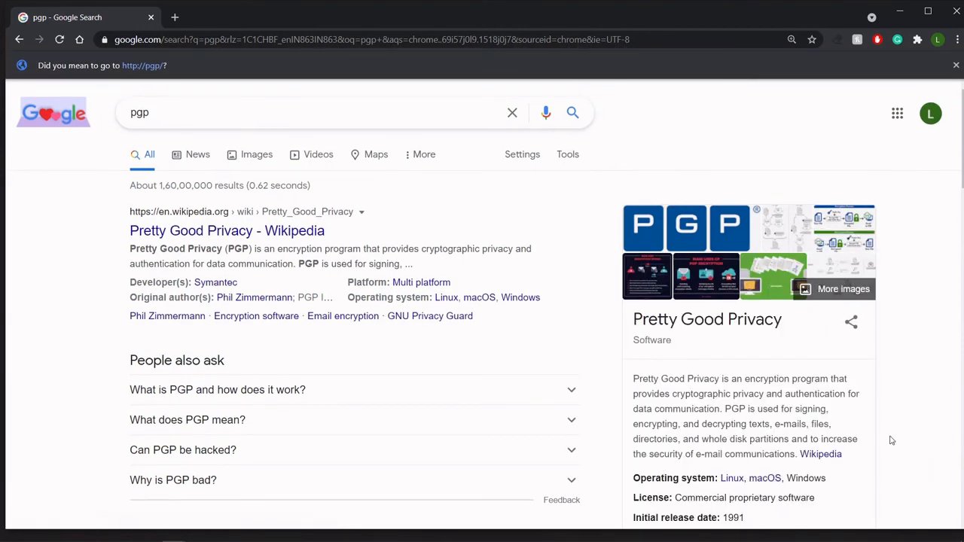
Return to Autopsy and display the details of the PGP Whole Disk Encryption purchasing page visit.
{"action": "key", "text": "alt+Tab"}
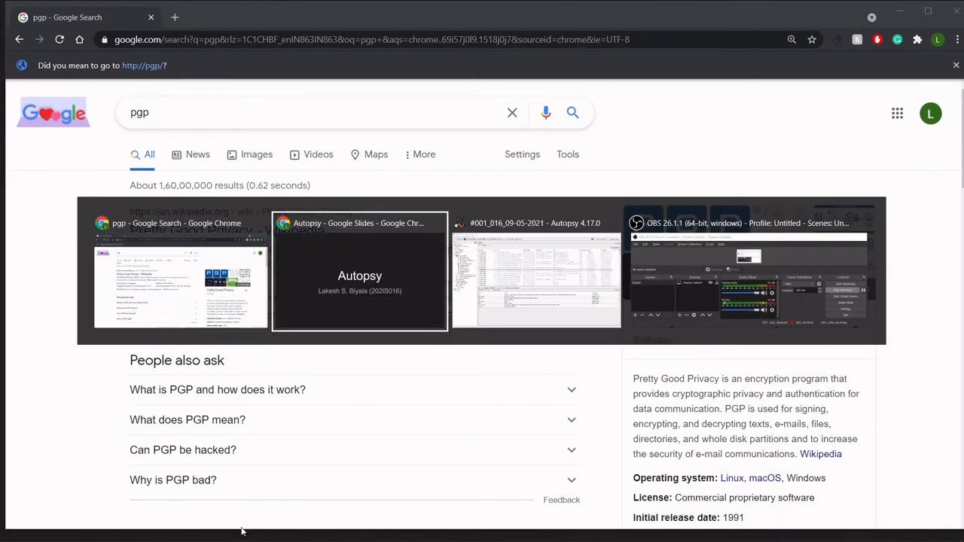
{"action": "key", "text": "alt+Tab"}
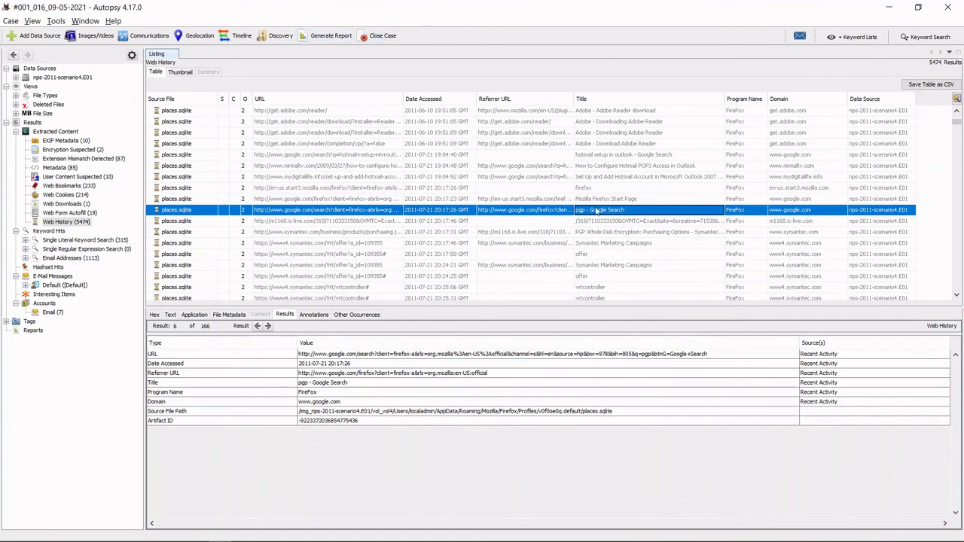
{"action": "left_click", "coordinate": [601, 236]}
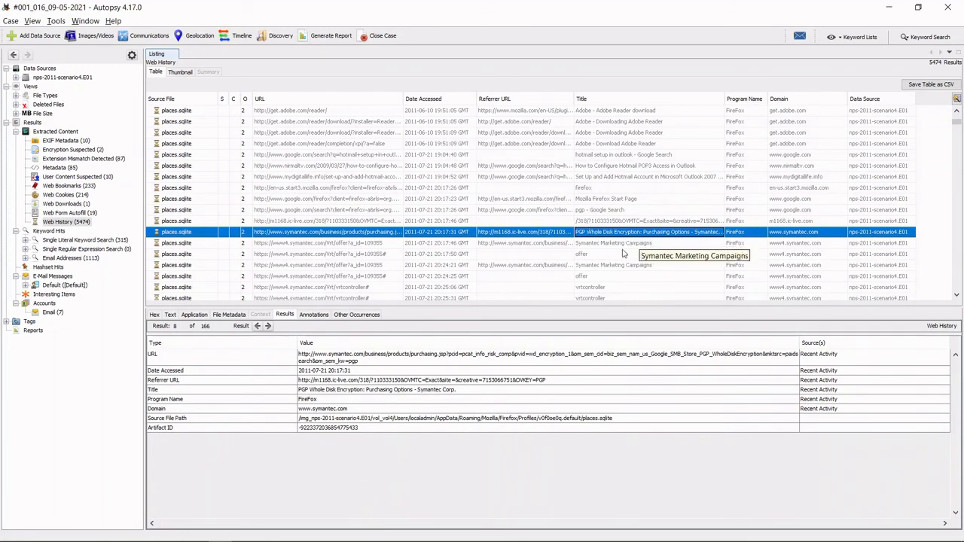
Review the visits following the PGP purchasing page, from the Symantec offer and PGPDesktop download entries through to the Hotmail sign-ins.
{"action": "scroll", "coordinate": [622, 255], "scroll_direction": "down", "scroll_amount": 3}
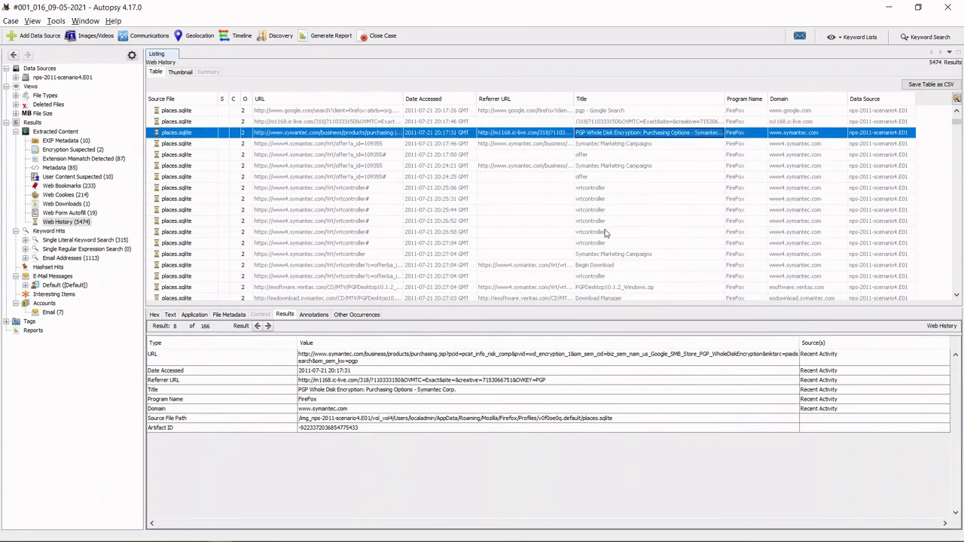
{"action": "scroll", "coordinate": [606, 233], "scroll_direction": "up", "scroll_amount": 1}
{"action": "scroll", "coordinate": [602, 226], "scroll_direction": "down", "scroll_amount": 2}
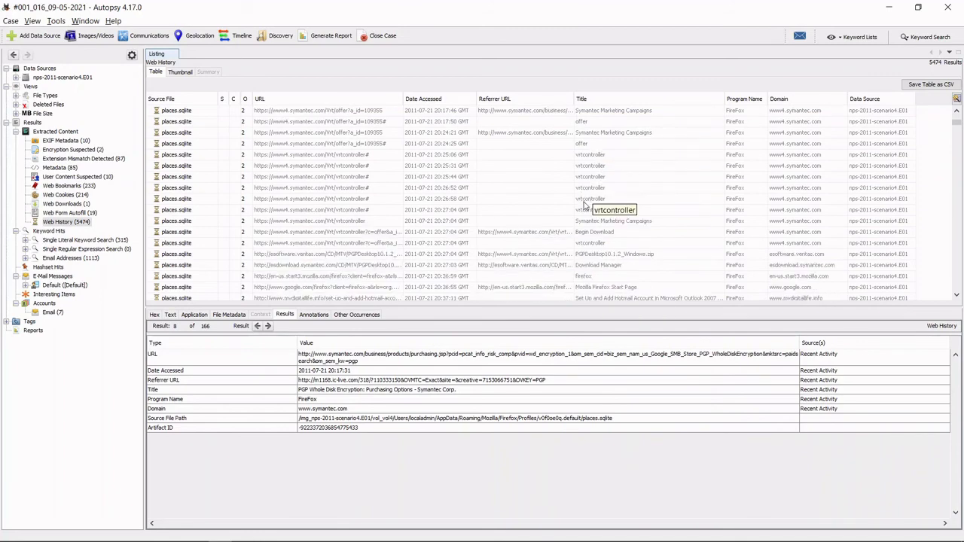
{"action": "scroll", "coordinate": [586, 207], "scroll_direction": "down", "scroll_amount": 5}
{"action": "scroll", "coordinate": [596, 208], "scroll_direction": "up", "scroll_amount": 5}
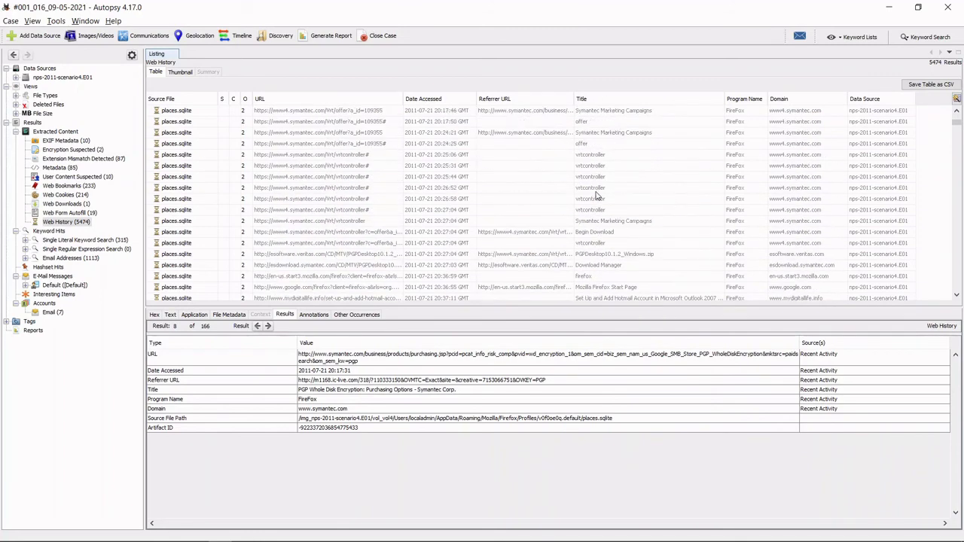
{"action": "scroll", "coordinate": [596, 195], "scroll_direction": "up", "scroll_amount": 2}
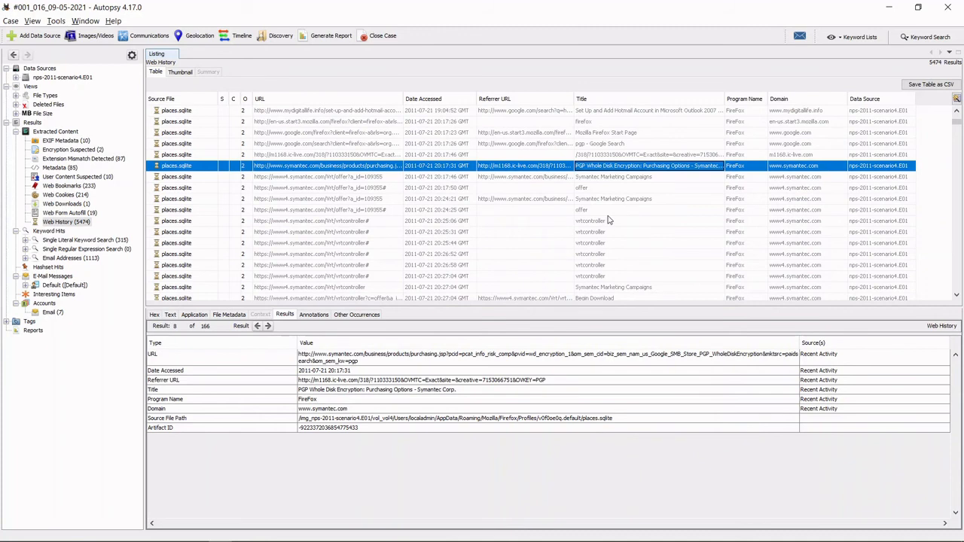
{"action": "scroll", "coordinate": [614, 226], "scroll_direction": "down", "scroll_amount": 3}
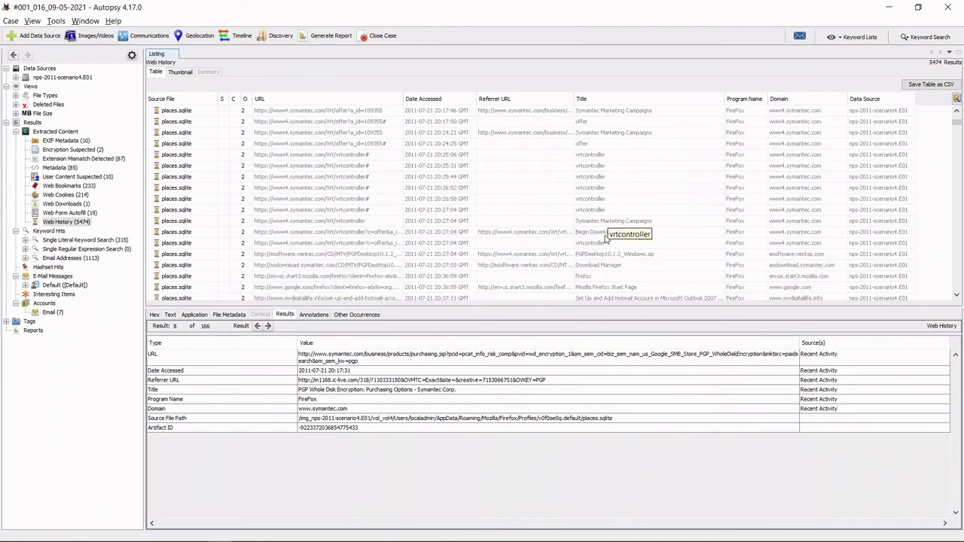
{"action": "scroll", "coordinate": [662, 227], "scroll_direction": "down", "scroll_amount": 1}
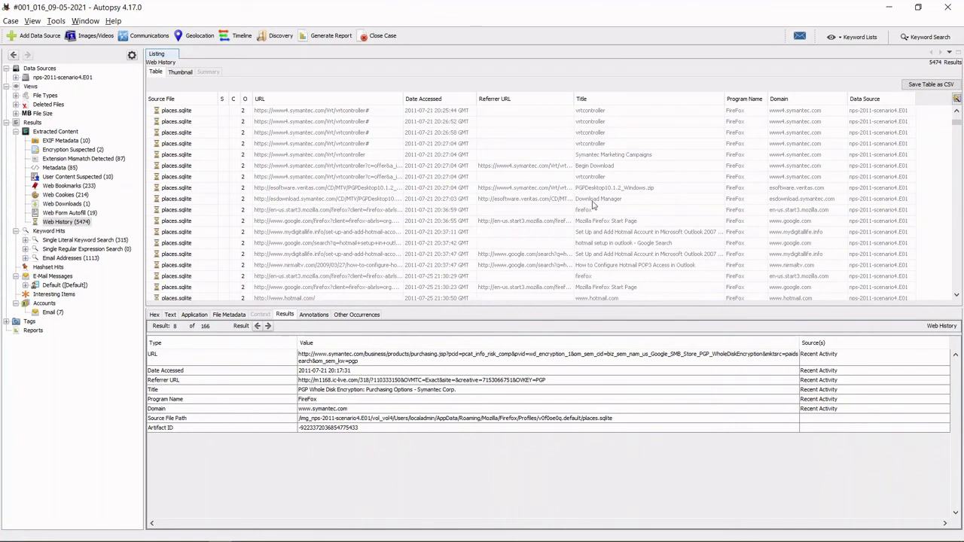
{"action": "scroll", "coordinate": [593, 211], "scroll_direction": "down", "scroll_amount": 3}
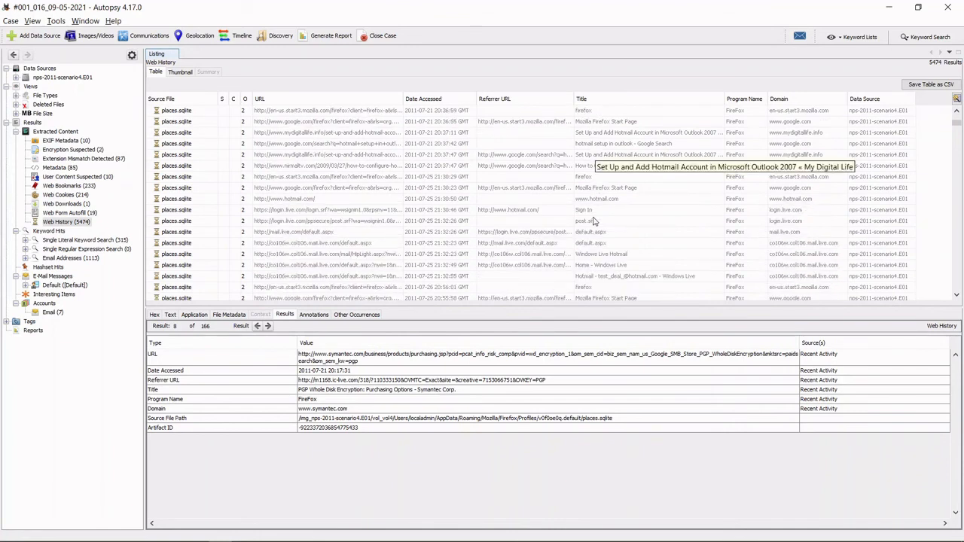
{"action": "scroll", "coordinate": [618, 237], "scroll_direction": "down", "scroll_amount": 4}
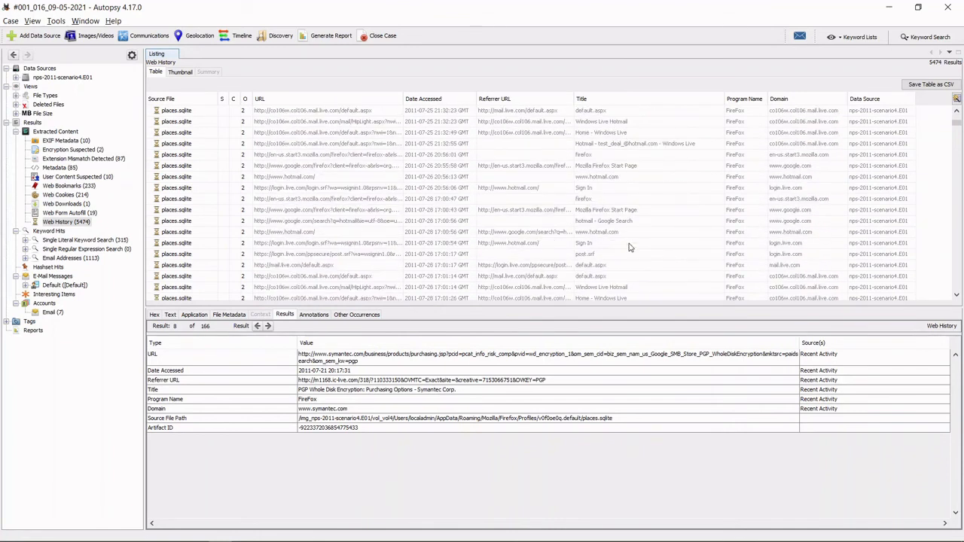
{"action": "scroll", "coordinate": [618, 236], "scroll_direction": "down", "scroll_amount": 4}
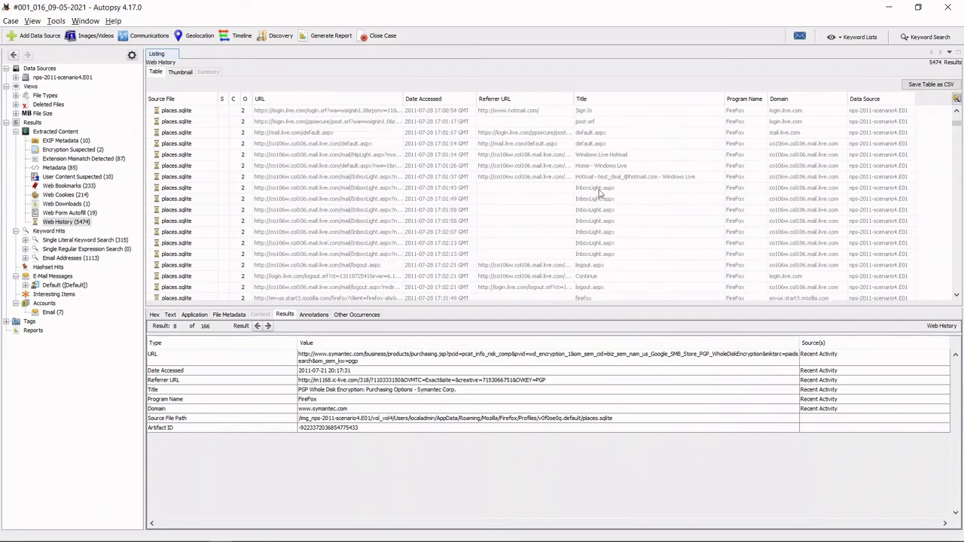
{"action": "scroll", "coordinate": [600, 194], "scroll_direction": "up", "scroll_amount": 4}
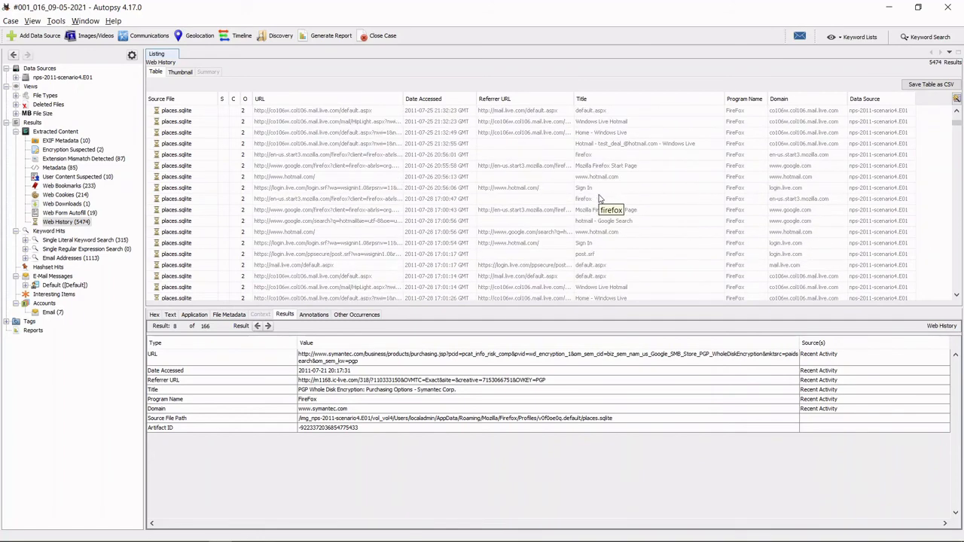
{"action": "scroll", "coordinate": [600, 199], "scroll_direction": "down", "scroll_amount": 8}
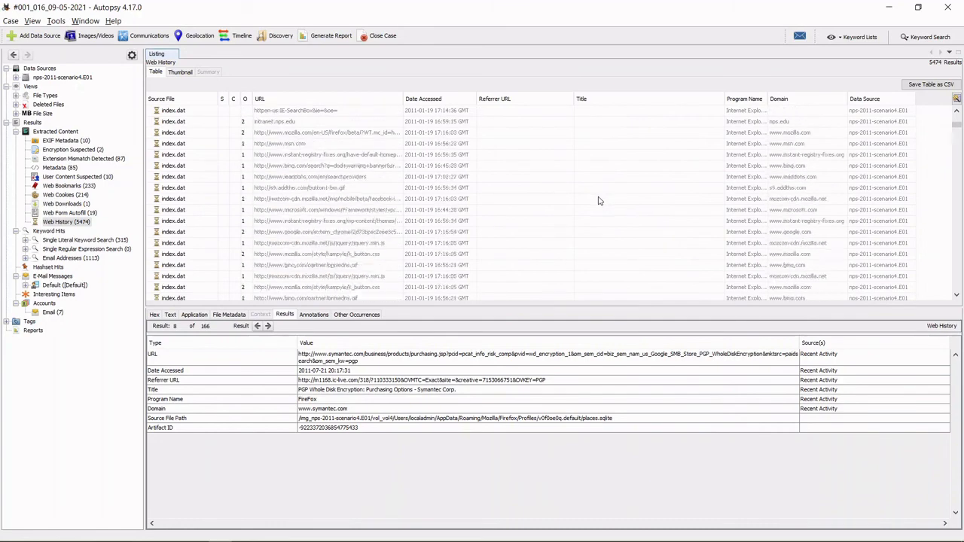
{"action": "scroll", "coordinate": [600, 200], "scroll_direction": "up", "scroll_amount": 8}
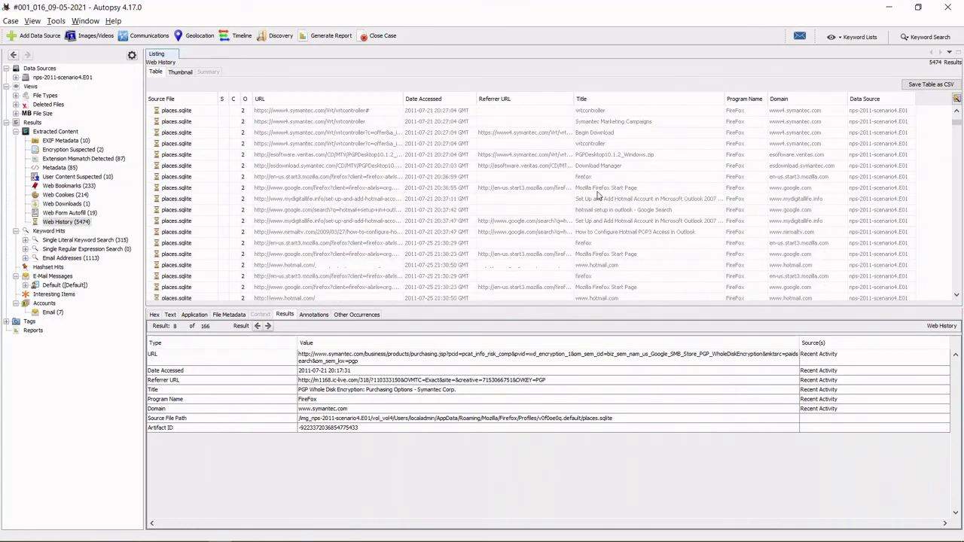
{"action": "left_click", "coordinate": [598, 199]}
{"action": "scroll", "coordinate": [595, 218], "scroll_direction": "down", "scroll_amount": 2}
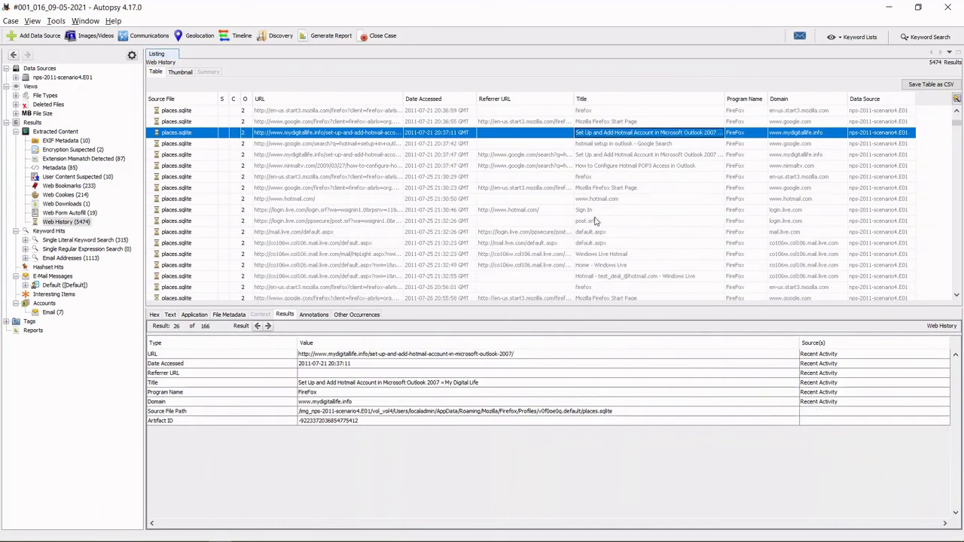
{"action": "scroll", "coordinate": [599, 218], "scroll_direction": "down", "scroll_amount": 1}
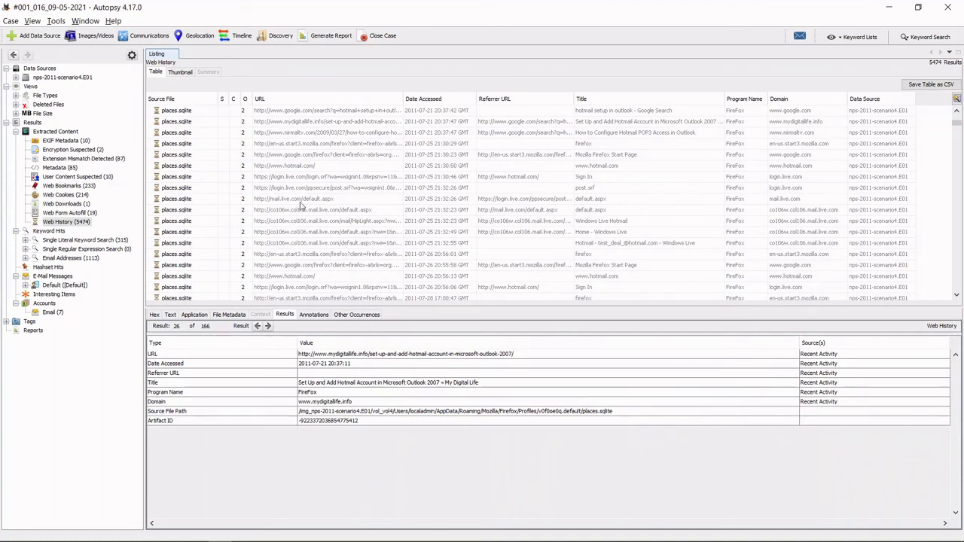
Open the Default folder of the extracted e-mail messages and review the senders, recipients and subjects of its Outlook.pst entries.
{"action": "left_click", "coordinate": [52, 276]}
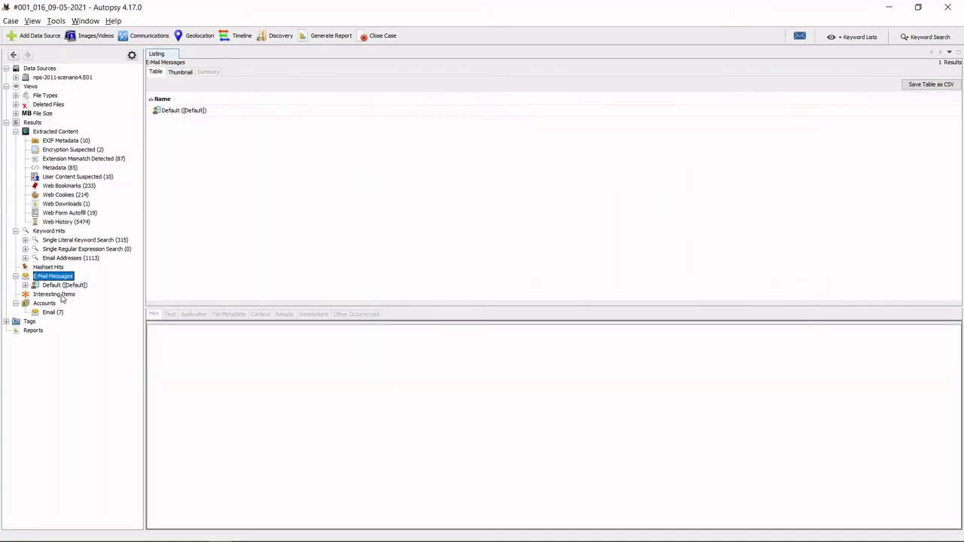
{"action": "left_click", "coordinate": [53, 285]}
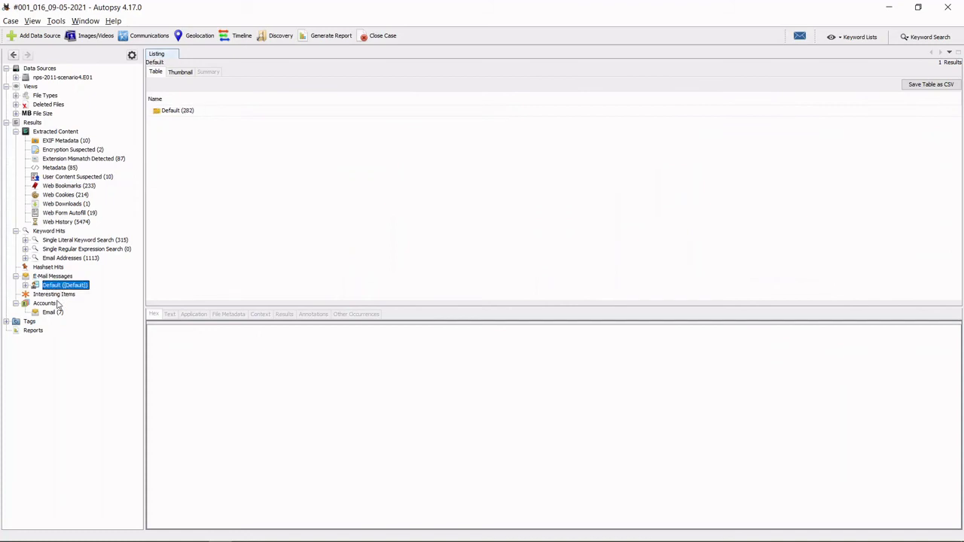
{"action": "double_click", "coordinate": [167, 112]}
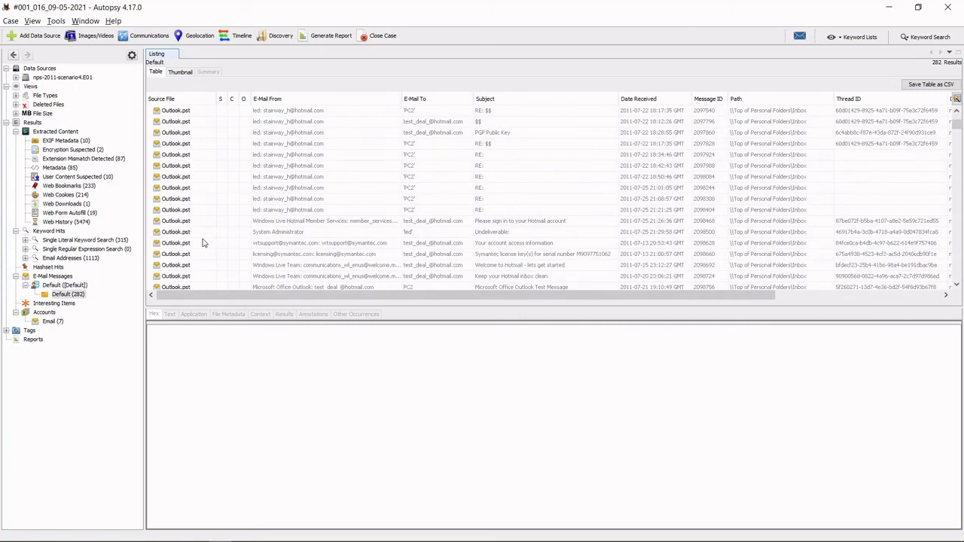
{"action": "scroll", "coordinate": [202, 242], "scroll_direction": "down", "scroll_amount": 2}
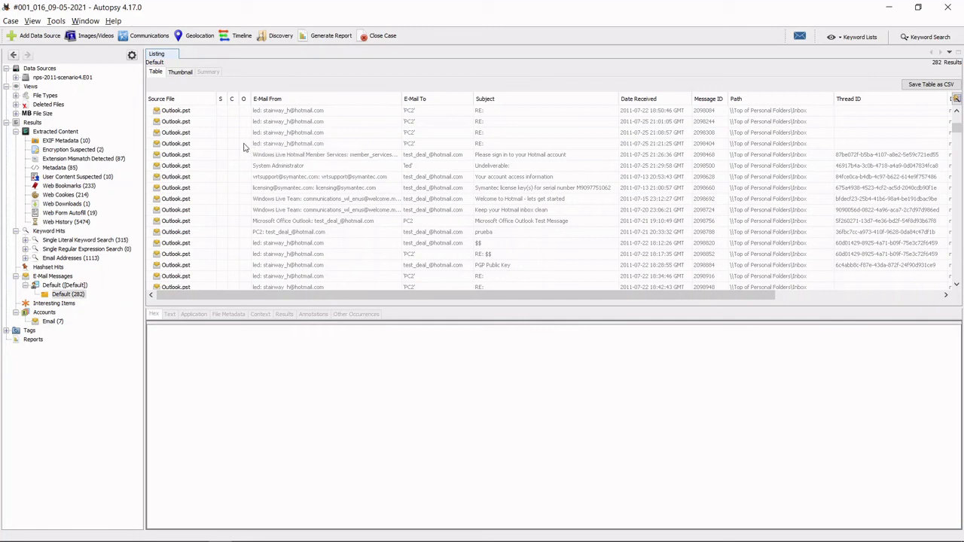
{"action": "scroll", "coordinate": [307, 158], "scroll_direction": "down", "scroll_amount": 1}
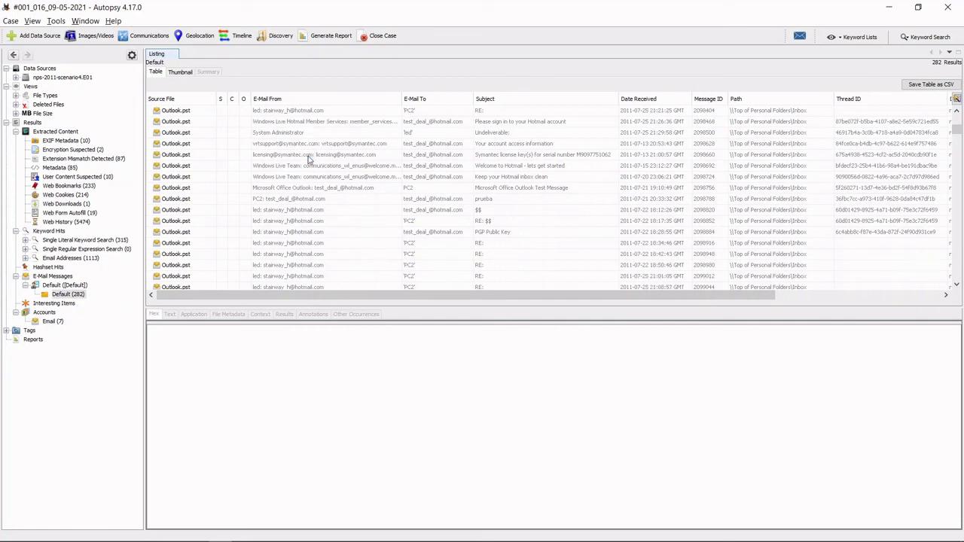
{"action": "scroll", "coordinate": [307, 158], "scroll_direction": "up", "scroll_amount": 5}
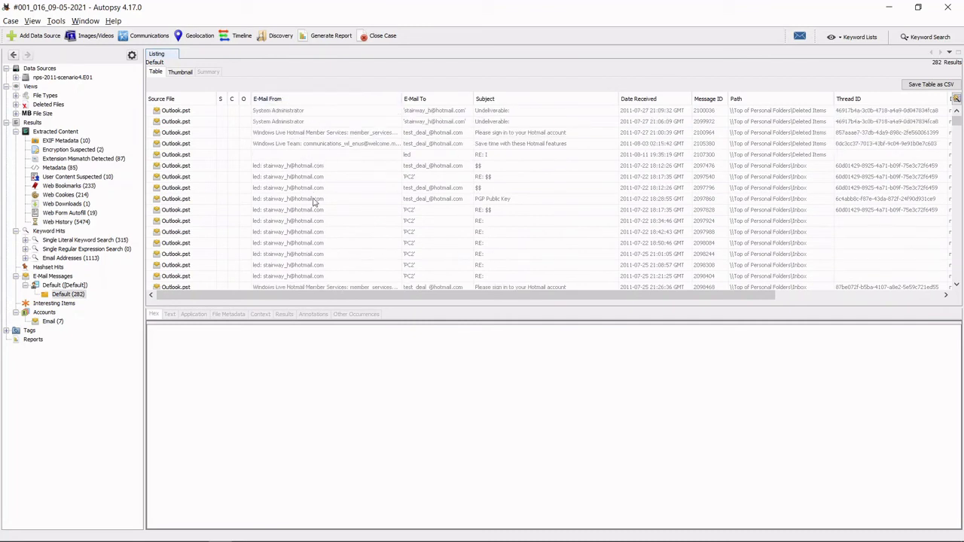
{"action": "scroll", "coordinate": [287, 181], "scroll_direction": "down", "scroll_amount": 4}
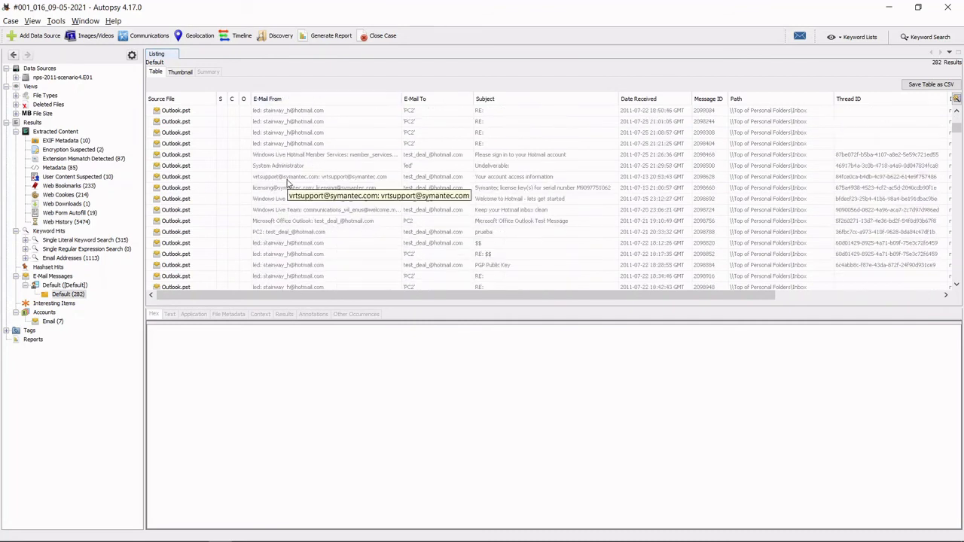
{"action": "scroll", "coordinate": [337, 159], "scroll_direction": "down", "scroll_amount": 5}
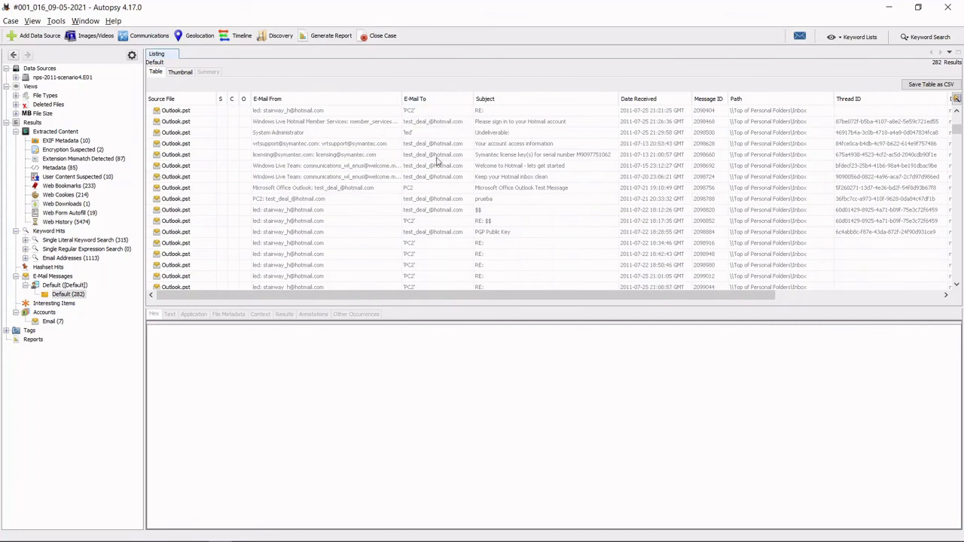
{"action": "scroll", "coordinate": [424, 169], "scroll_direction": "up", "scroll_amount": 6}
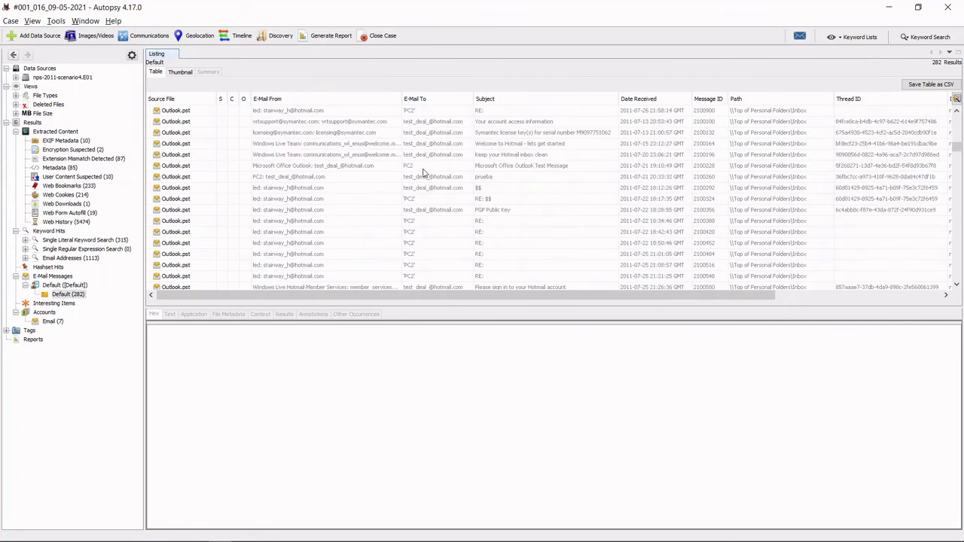
{"action": "scroll", "coordinate": [388, 175], "scroll_direction": "up", "scroll_amount": 5}
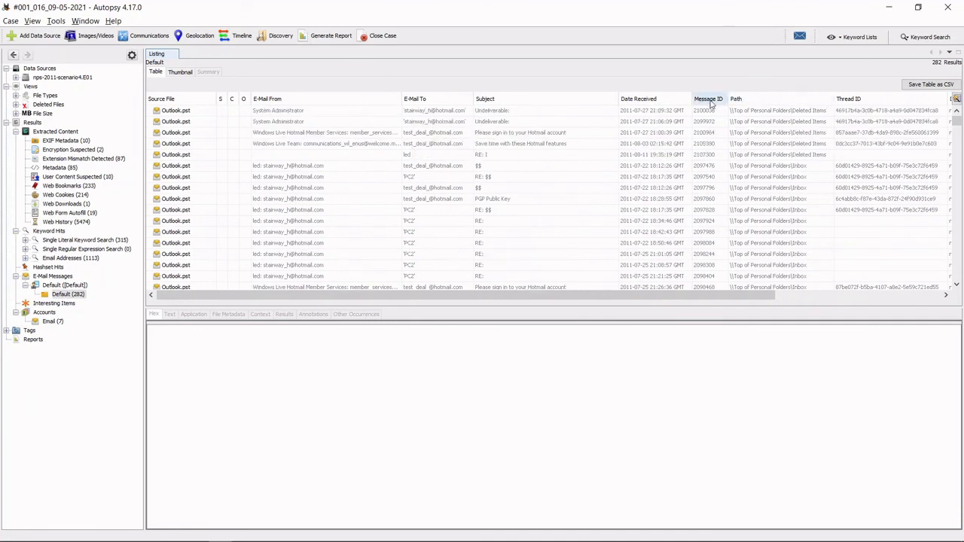
{"action": "left_click", "coordinate": [181, 124]}
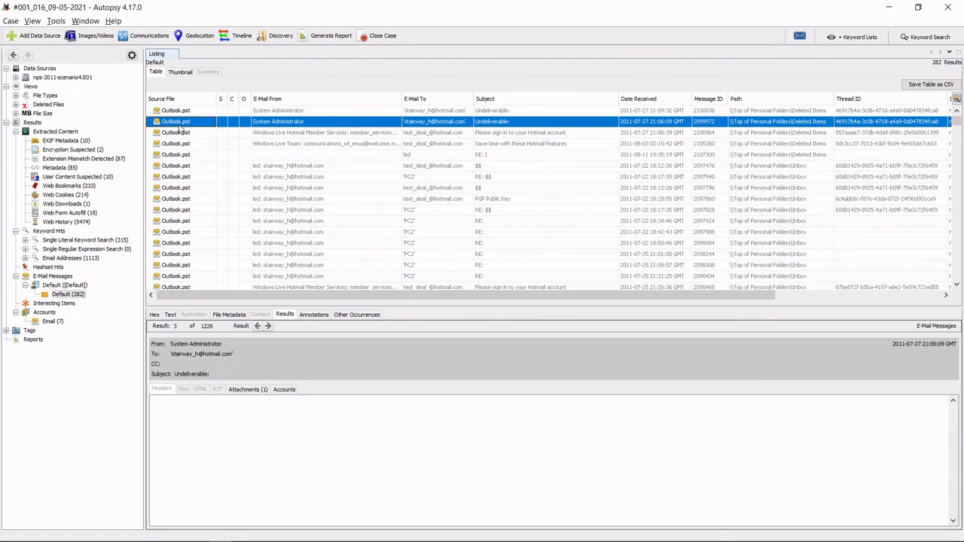
{"action": "left_click", "coordinate": [229, 315]}
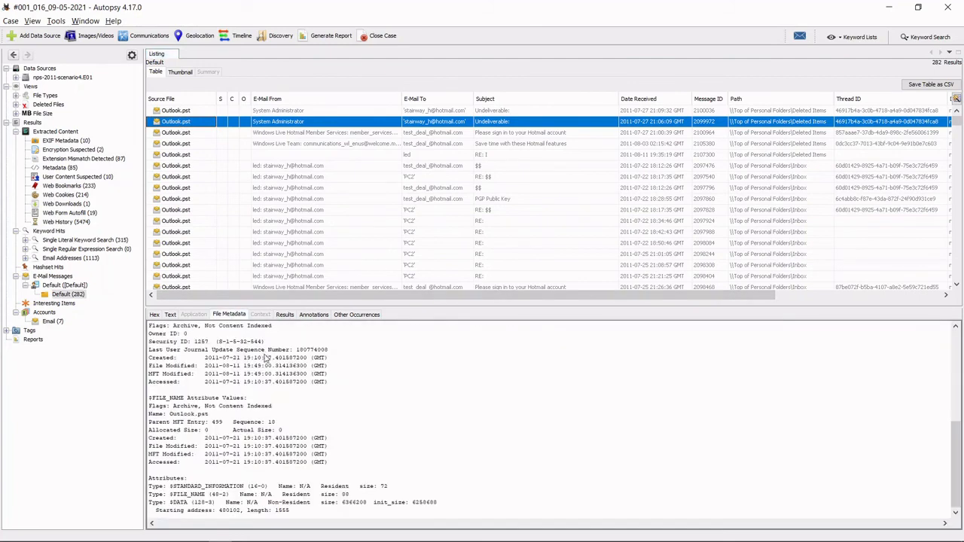
{"action": "left_click", "coordinate": [291, 315]}
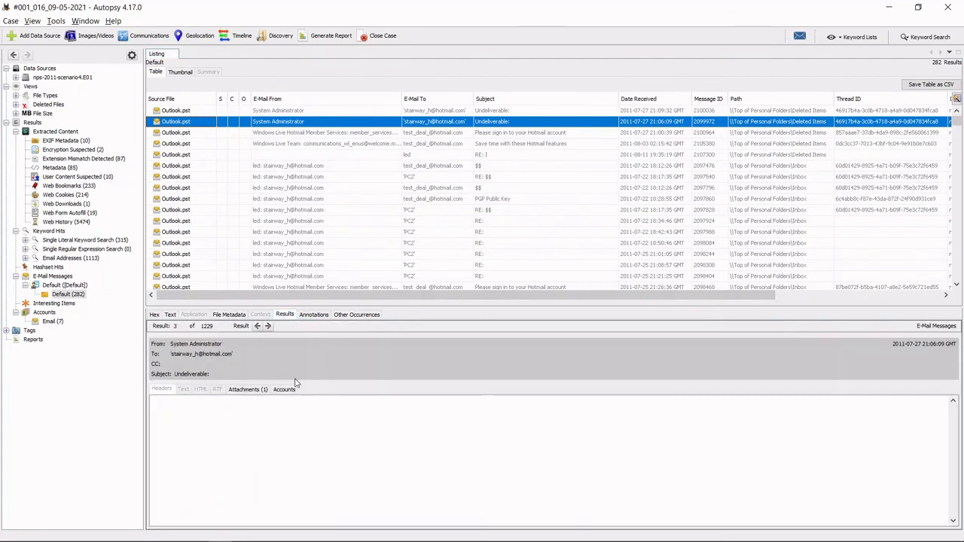
{"action": "left_click", "coordinate": [188, 210]}
{"action": "scroll", "coordinate": [265, 241], "scroll_direction": "down", "scroll_amount": 2}
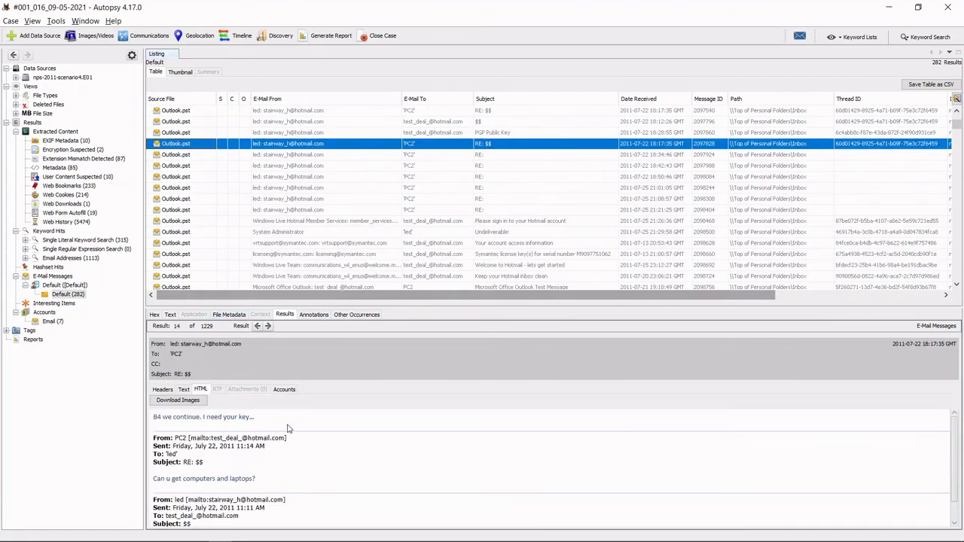
{"action": "scroll", "coordinate": [290, 428], "scroll_direction": "down", "scroll_amount": 2}
{"action": "left_click", "coordinate": [268, 214]}
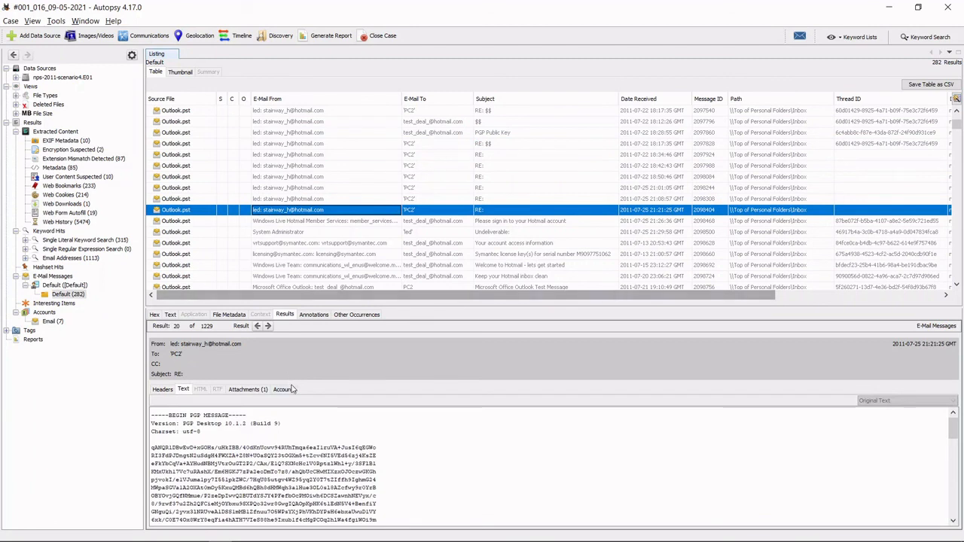
Read the "Please sign in to your Hotmail account" message from Windows Live Hotmail Member Services through to its end.
{"action": "key", "text": "Down"}
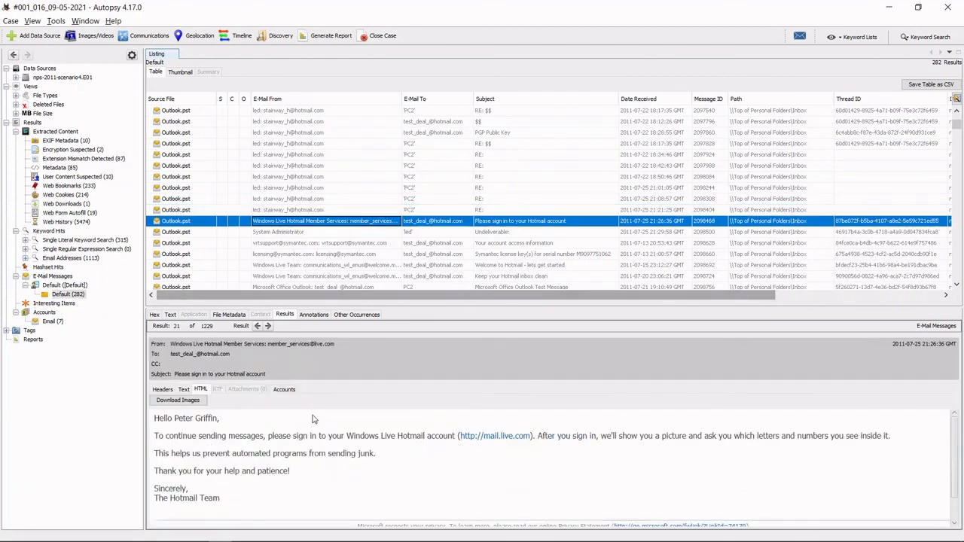
{"action": "scroll", "coordinate": [308, 451], "scroll_direction": "down", "scroll_amount": 2}
{"action": "scroll", "coordinate": [303, 452], "scroll_direction": "up", "scroll_amount": 1}
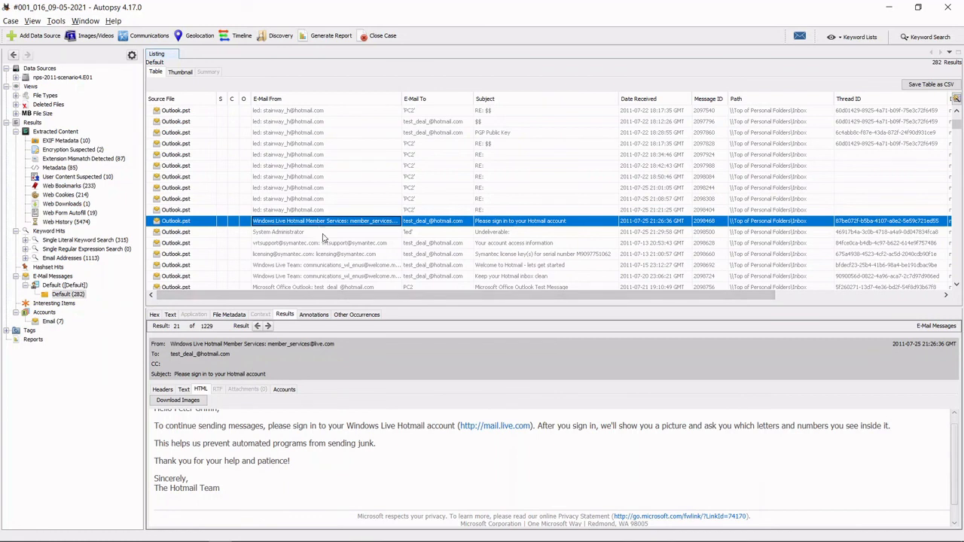
{"action": "scroll", "coordinate": [298, 436], "scroll_direction": "down", "scroll_amount": 1}
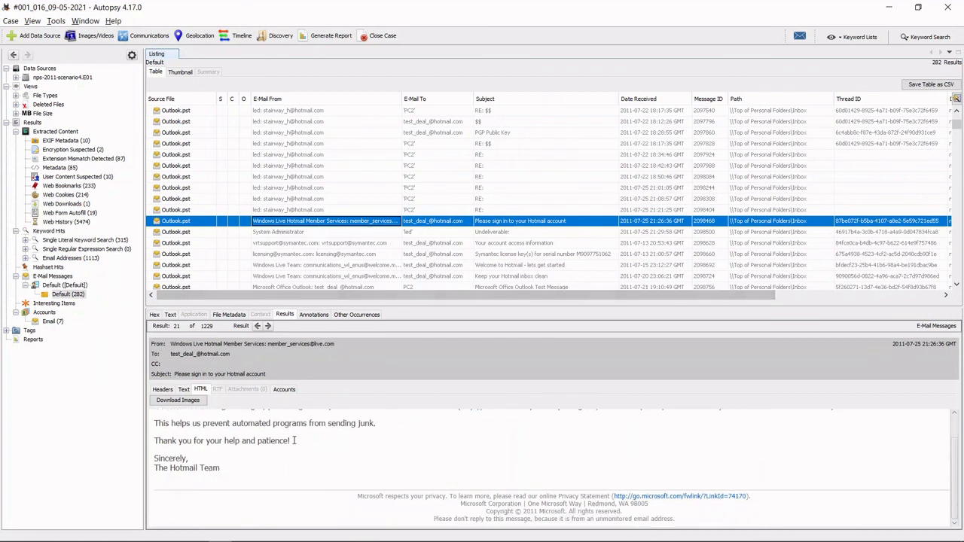
{"action": "scroll", "coordinate": [293, 441], "scroll_direction": "up", "scroll_amount": 2}
Read the "Your account access information" message sent by Symantec support.
{"action": "left_click", "coordinate": [280, 244]}
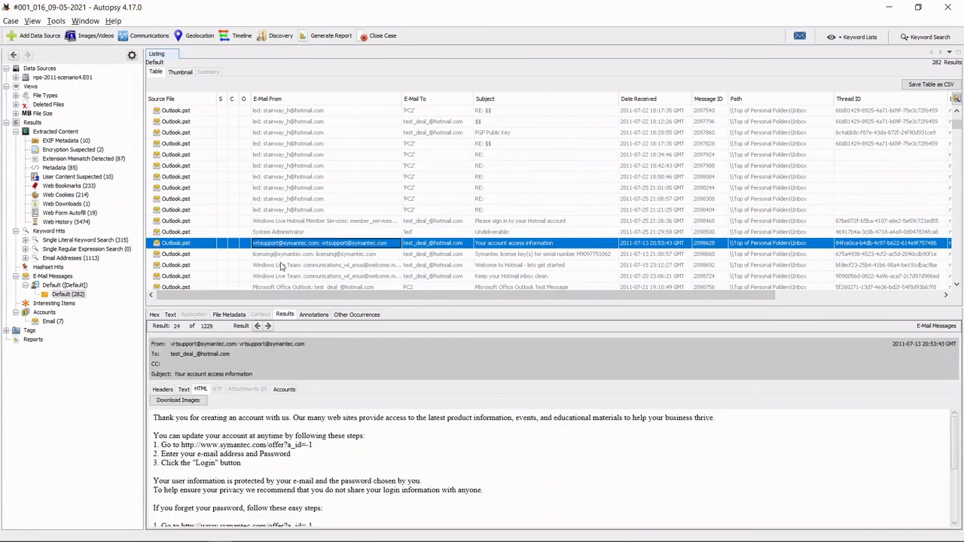
{"action": "scroll", "coordinate": [283, 266], "scroll_direction": "down", "scroll_amount": 1}
{"action": "scroll", "coordinate": [321, 462], "scroll_direction": "down", "scroll_amount": 3}
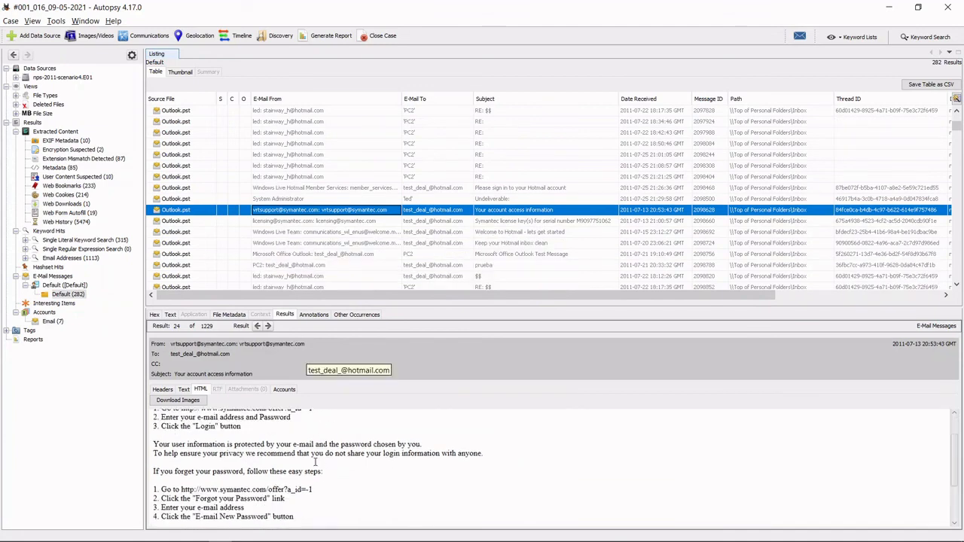
{"action": "scroll", "coordinate": [314, 460], "scroll_direction": "up", "scroll_amount": 3}
Examine the Outlook.pst message list from its beginning, following the repeated senders, subjects and reply messages in the Inbox.
{"action": "scroll", "coordinate": [362, 173], "scroll_direction": "up", "scroll_amount": 3}
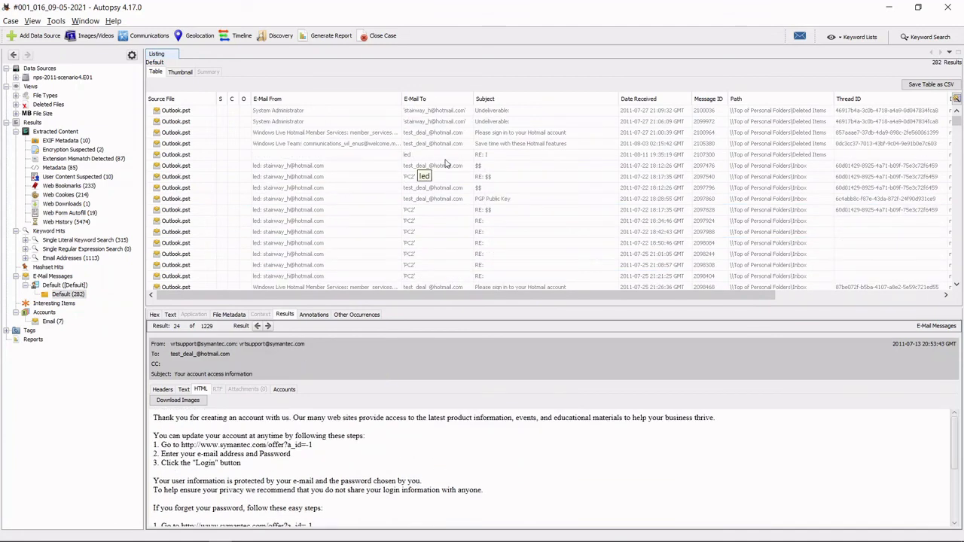
{"action": "scroll", "coordinate": [418, 158], "scroll_direction": "down", "scroll_amount": 2}
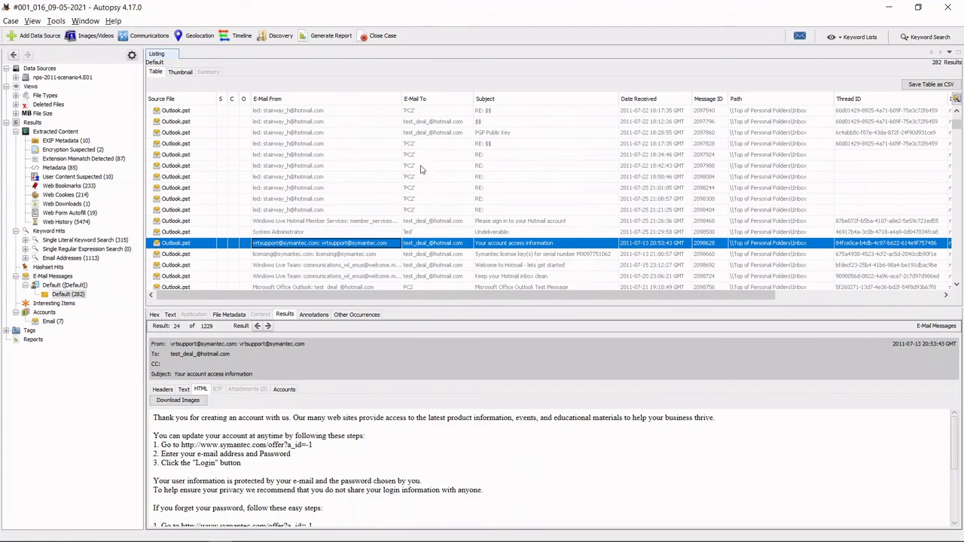
{"action": "scroll", "coordinate": [422, 169], "scroll_direction": "down", "scroll_amount": 1}
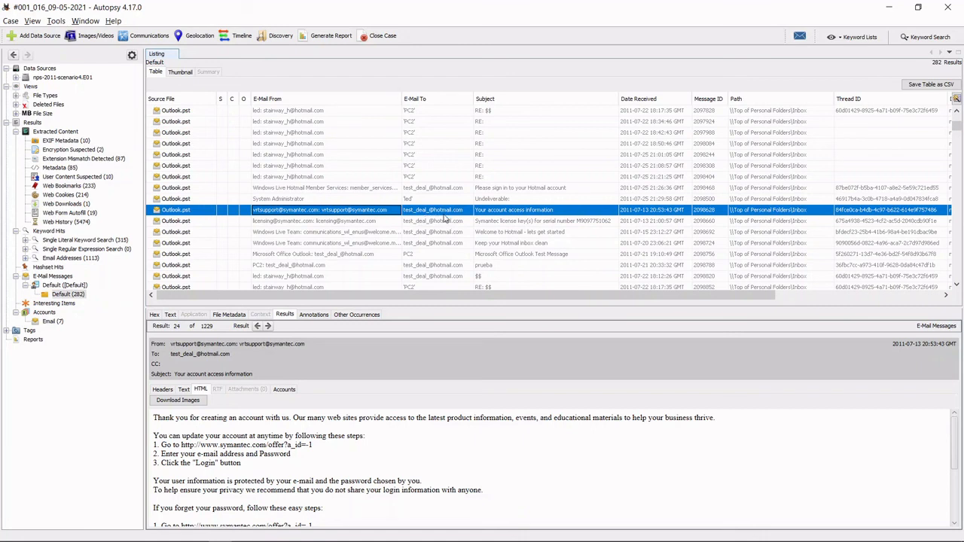
{"action": "scroll", "coordinate": [437, 239], "scroll_direction": "down", "scroll_amount": 2}
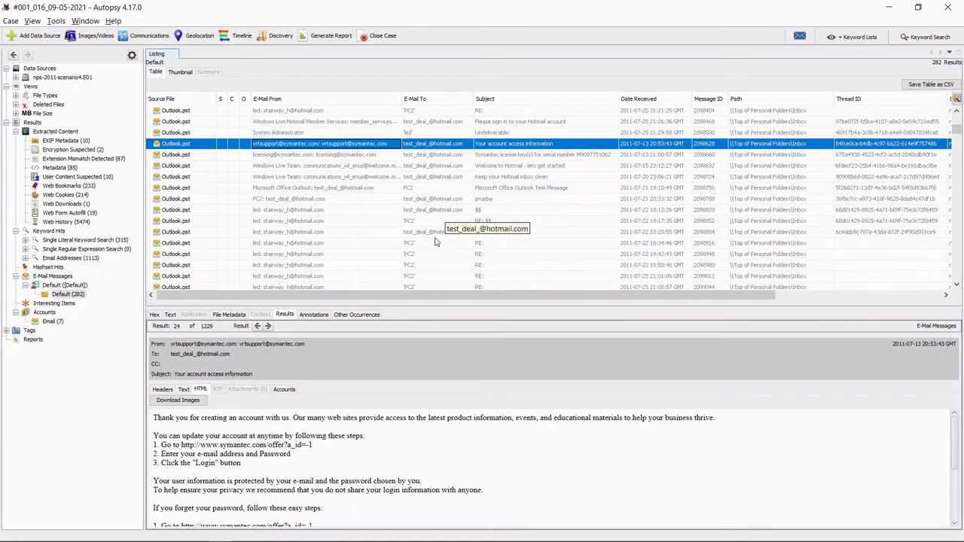
{"action": "scroll", "coordinate": [435, 242], "scroll_direction": "down", "scroll_amount": 1}
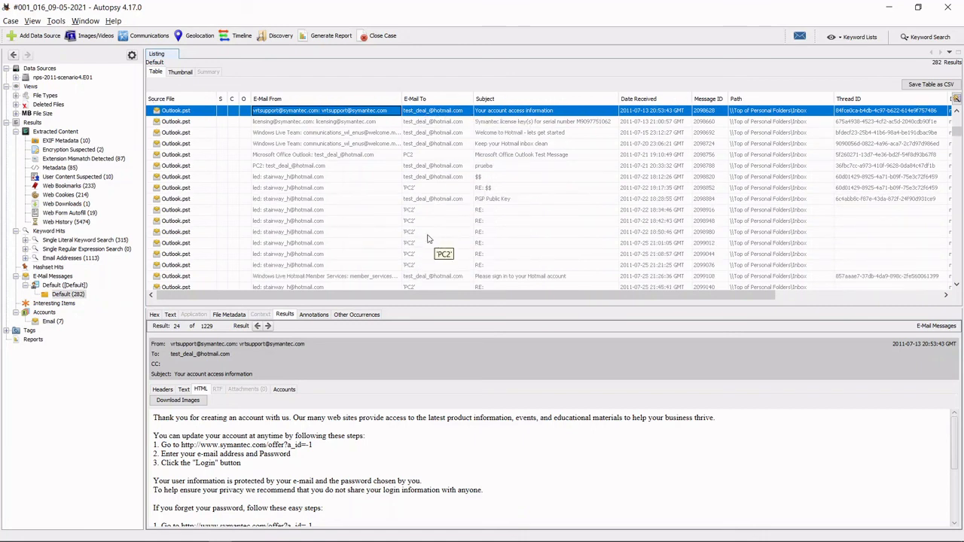
{"action": "scroll", "coordinate": [421, 233], "scroll_direction": "down", "scroll_amount": 1}
{"action": "scroll", "coordinate": [309, 194], "scroll_direction": "down", "scroll_amount": 5}
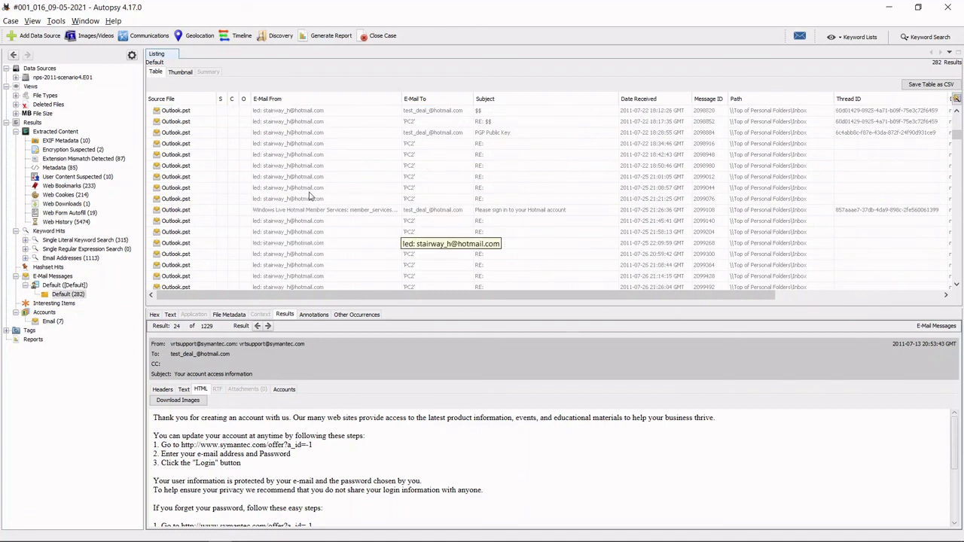
{"action": "scroll", "coordinate": [308, 195], "scroll_direction": "down", "scroll_amount": 10}
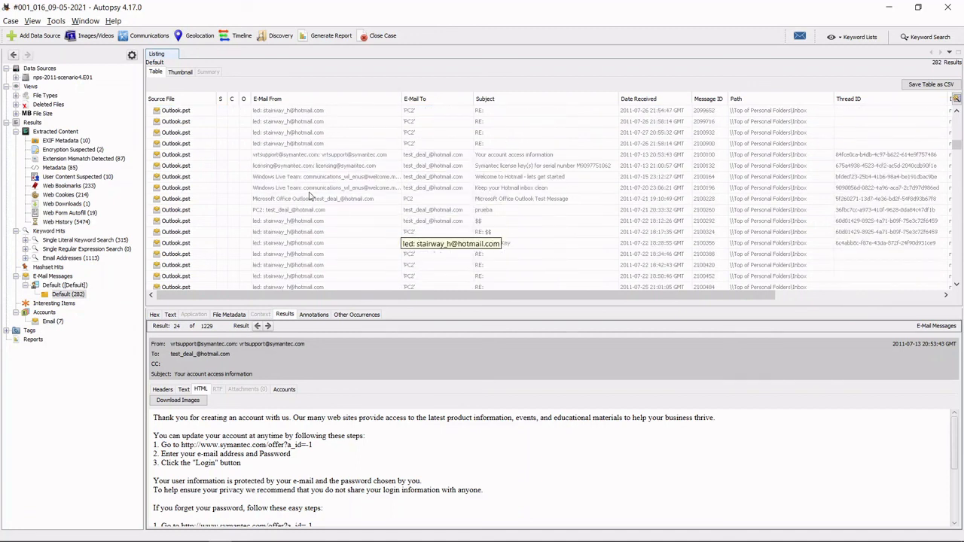
{"action": "scroll", "coordinate": [309, 195], "scroll_direction": "down", "scroll_amount": 10}
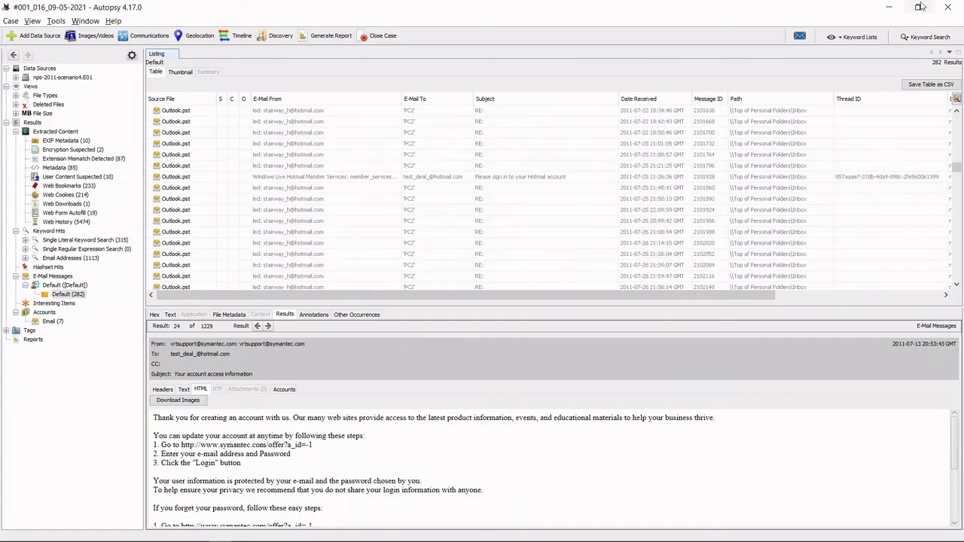
{"action": "scroll", "coordinate": [273, 203], "scroll_direction": "down", "scroll_amount": 4}
{"action": "scroll", "coordinate": [272, 203], "scroll_direction": "down", "scroll_amount": 4}
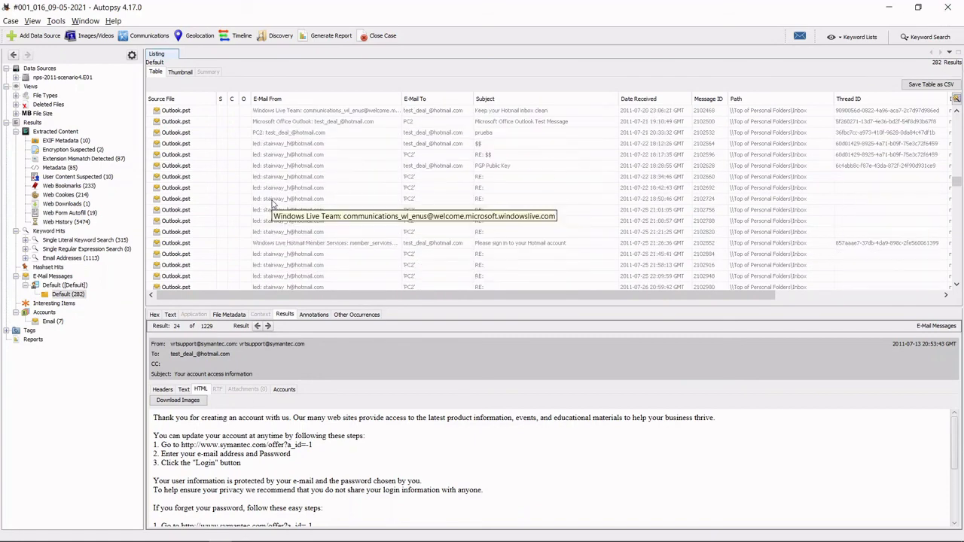
Review the Outlook.pst message list across the July 2011 Inbox messages and read the Symantec account access message to its end.
{"action": "scroll", "coordinate": [273, 203], "scroll_direction": "down", "scroll_amount": 4}
{"action": "scroll", "coordinate": [263, 460], "scroll_direction": "down", "scroll_amount": 3}
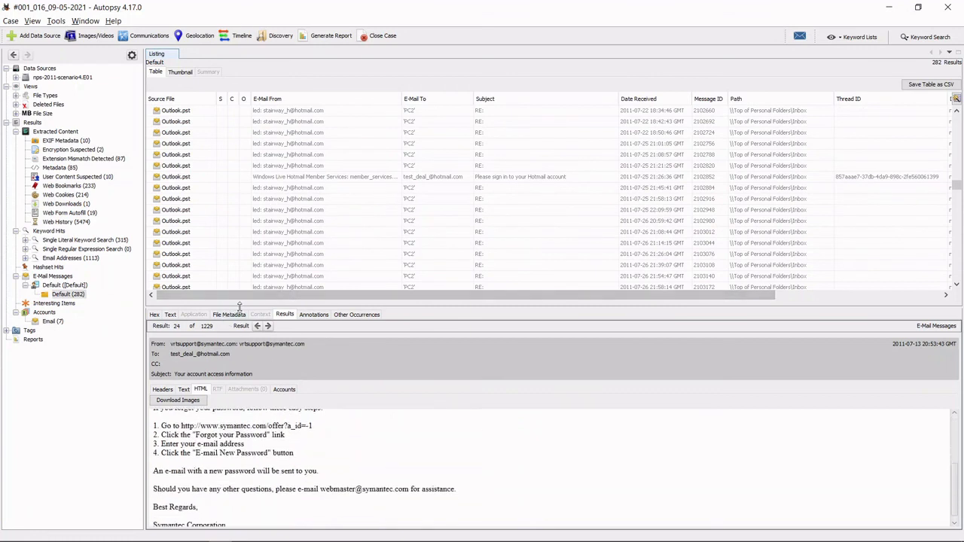
{"action": "scroll", "coordinate": [347, 213], "scroll_direction": "up", "scroll_amount": 5}
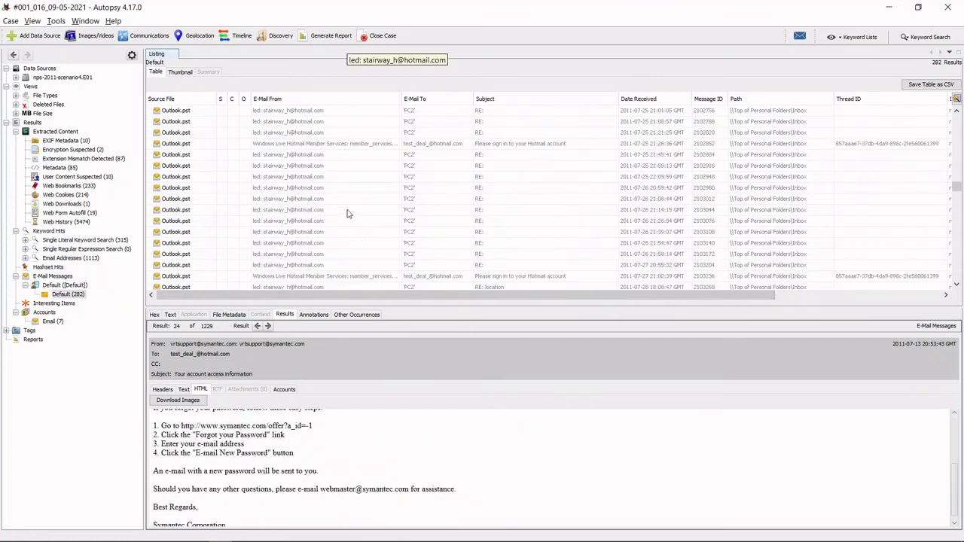
{"action": "scroll", "coordinate": [347, 214], "scroll_direction": "up", "scroll_amount": 5}
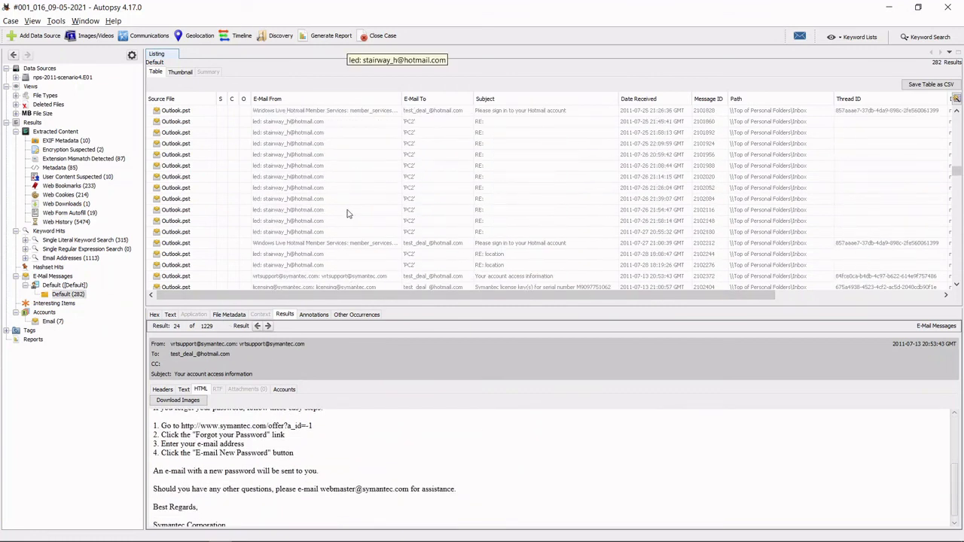
{"action": "scroll", "coordinate": [347, 214], "scroll_direction": "up", "scroll_amount": 2}
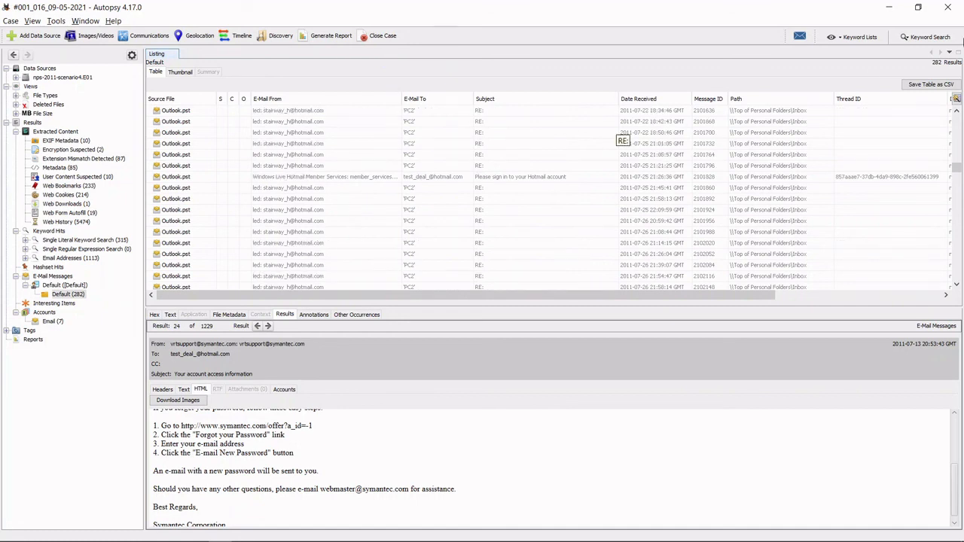
{"action": "left_click", "coordinate": [923, 37]}
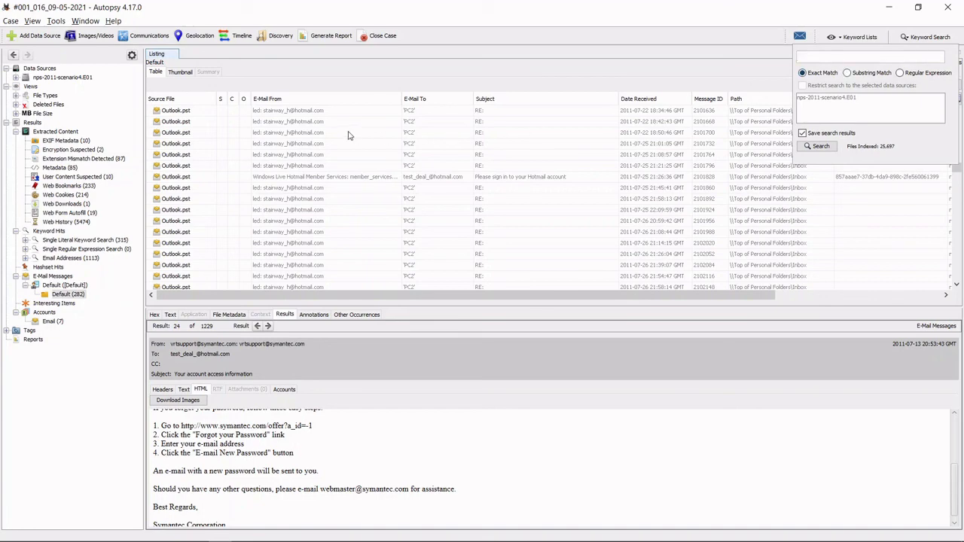
{"action": "scroll", "coordinate": [398, 210], "scroll_direction": "up", "scroll_amount": 5}
{"action": "scroll", "coordinate": [399, 209], "scroll_direction": "up", "scroll_amount": 2}
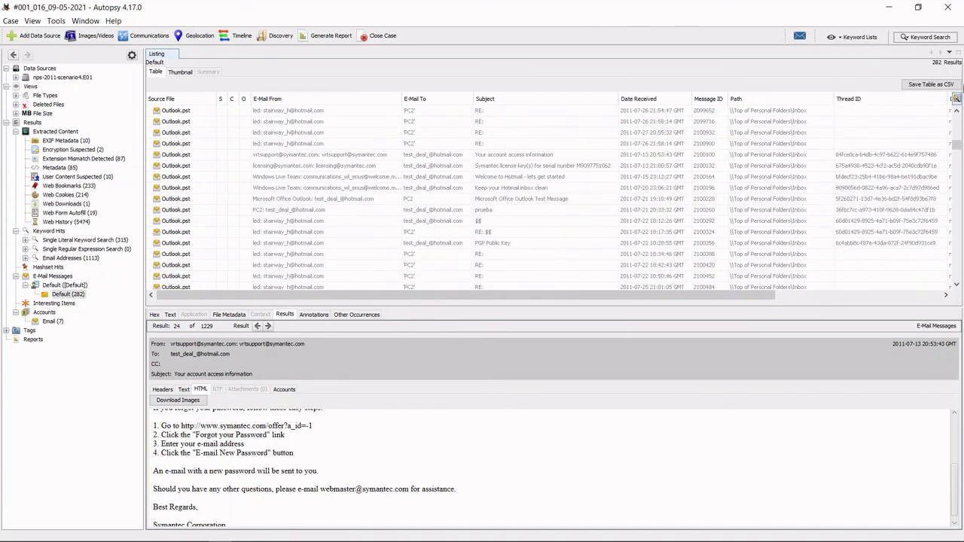
Run a substring-match keyword search for "test_deal" without saving the search results.
{"action": "left_click", "coordinate": [919, 38]}
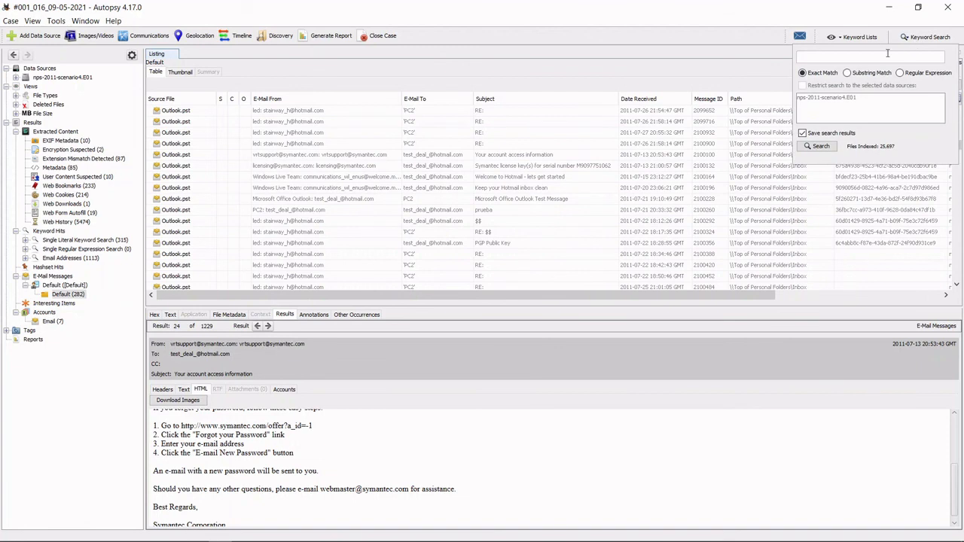
{"action": "left_click", "coordinate": [849, 73]}
{"action": "left_click", "coordinate": [856, 56]}
{"action": "left_click", "coordinate": [821, 133]}
{"action": "left_click", "coordinate": [820, 146]}
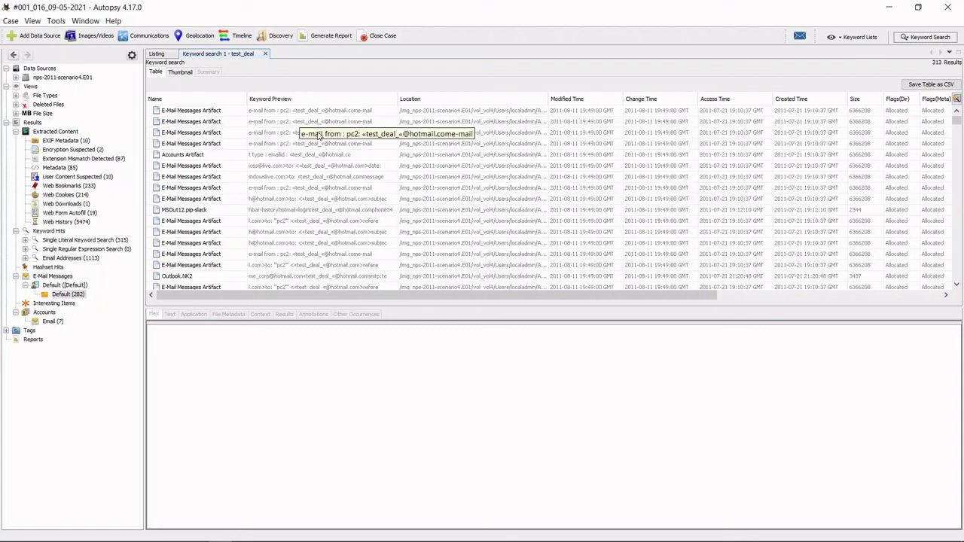
Browse the test_deal search results and examine the indexed text of the e-mail artifact with subject $$.
{"action": "scroll", "coordinate": [319, 135], "scroll_direction": "down", "scroll_amount": 10}
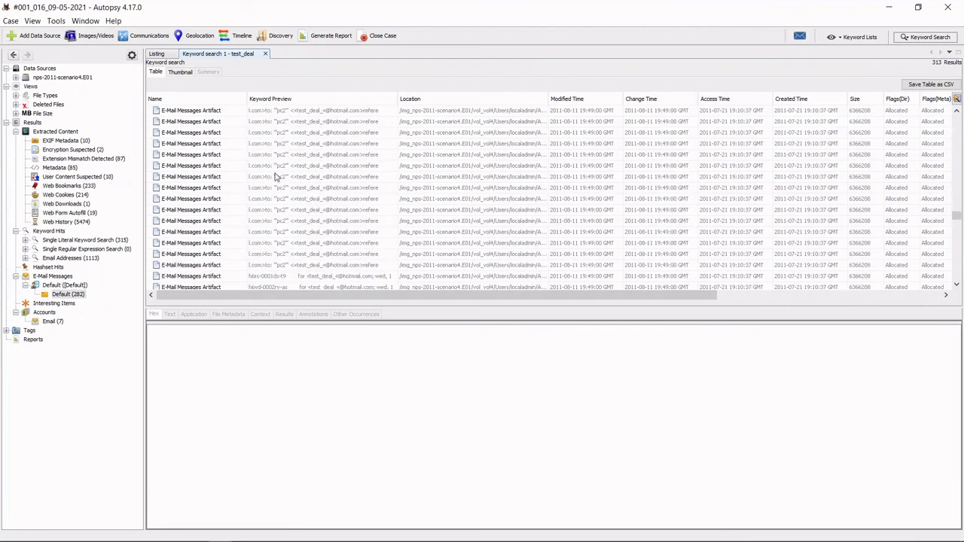
{"action": "left_click", "coordinate": [215, 143]}
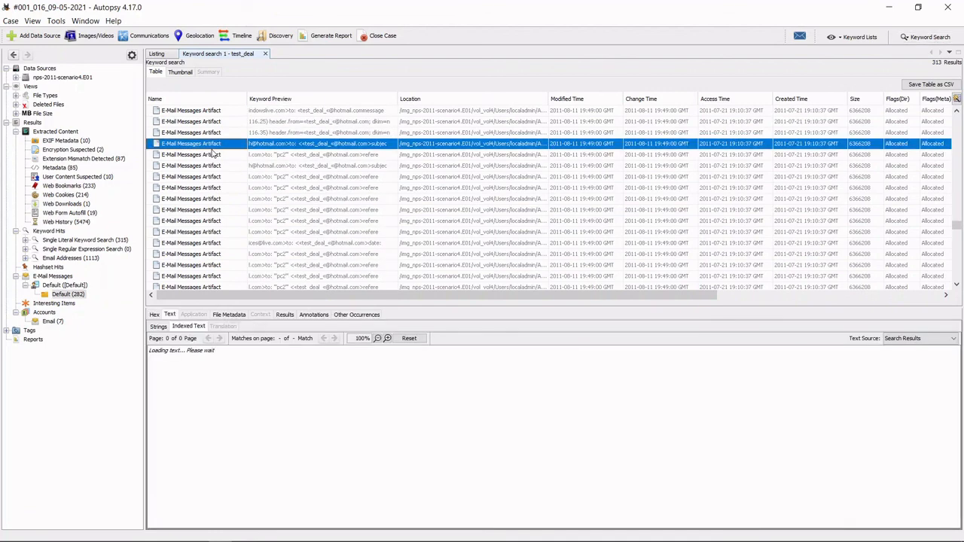
{"action": "scroll", "coordinate": [248, 399], "scroll_direction": "down", "scroll_amount": 10}
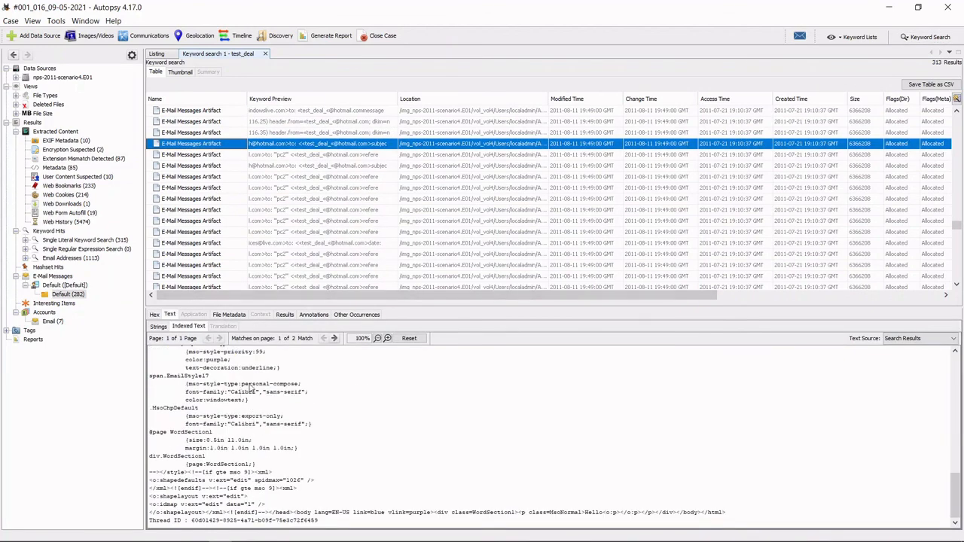
{"action": "scroll", "coordinate": [246, 389], "scroll_direction": "up", "scroll_amount": 10}
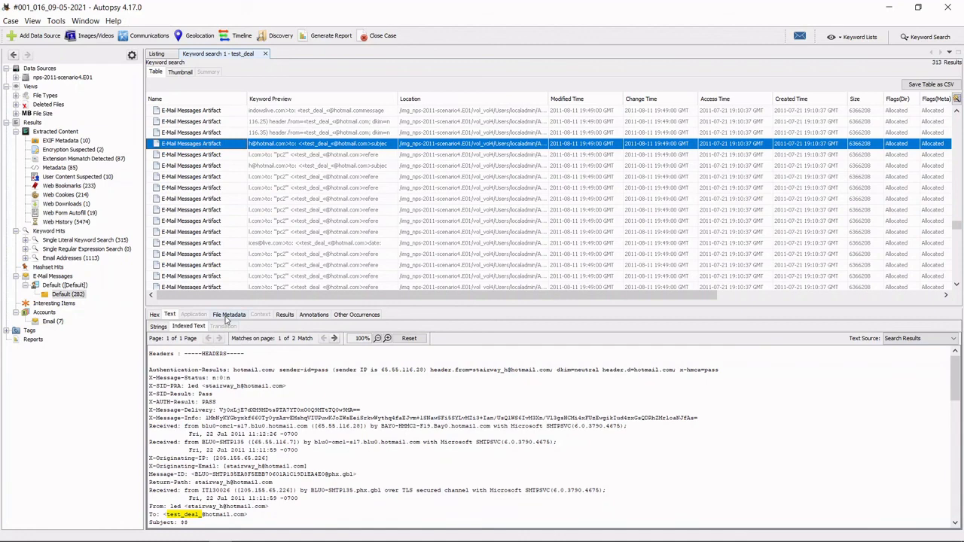
Examine the Outlook.pst file metadata and highlight the MFT entry header and $STANDARD_INFORMATION values.
{"action": "left_click", "coordinate": [228, 315]}
{"action": "scroll", "coordinate": [252, 406], "scroll_direction": "down", "scroll_amount": 5}
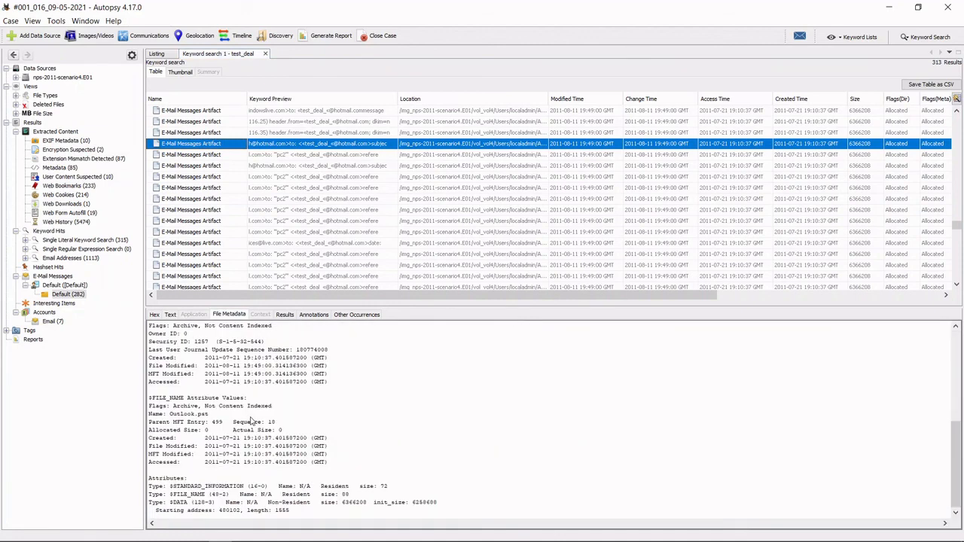
{"action": "scroll", "coordinate": [252, 421], "scroll_direction": "up", "scroll_amount": 3}
{"action": "left_click_drag", "start_coordinate": [342, 497], "coordinate": [156, 372]}
Display the $$ message as an e-mail result and read its indexed text through to the Thread ID.
{"action": "left_click", "coordinate": [285, 314]}
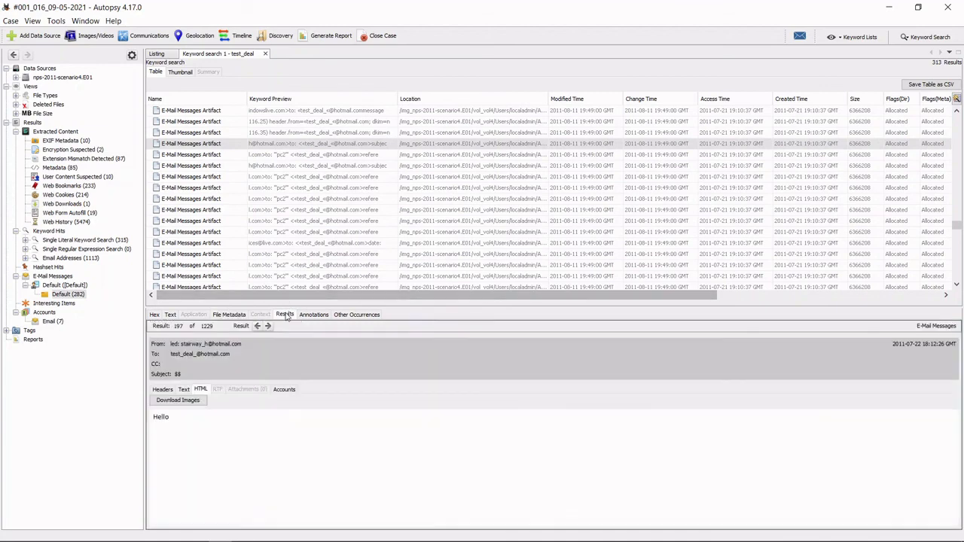
{"action": "left_click", "coordinate": [229, 314]}
{"action": "left_click", "coordinate": [170, 315]}
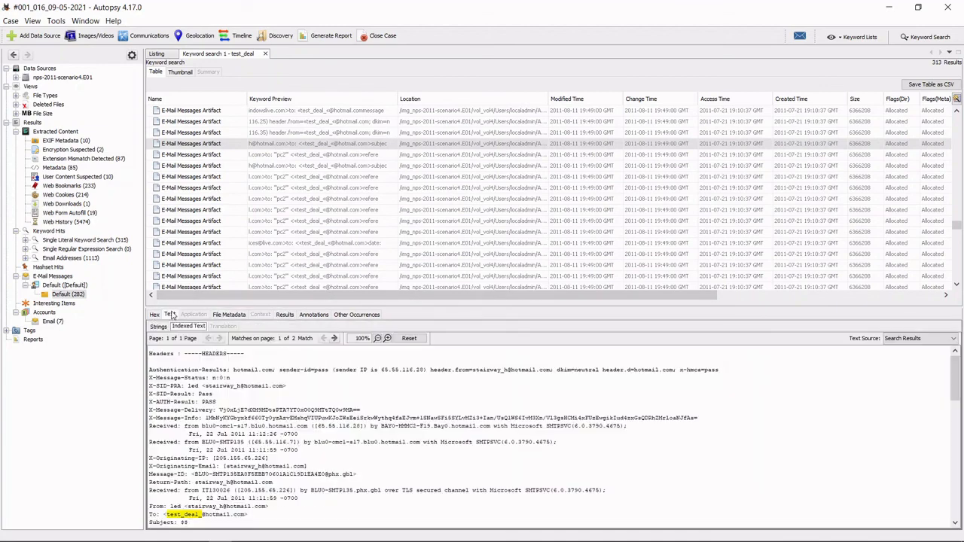
{"action": "scroll", "coordinate": [273, 457], "scroll_direction": "down", "scroll_amount": 10}
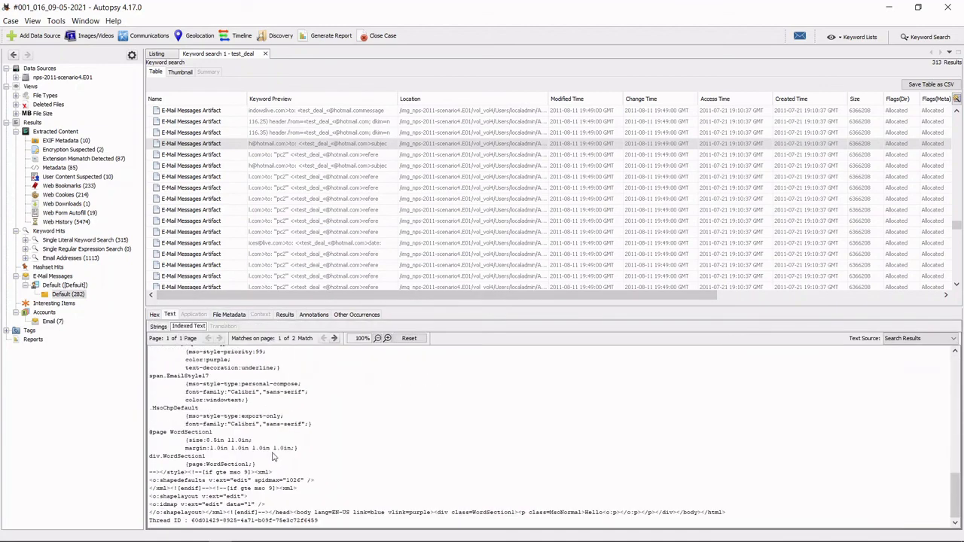
Return to the $$ artifact's file metadata and read it down to the Attributes section.
{"action": "left_click", "coordinate": [229, 314]}
{"action": "left_click", "coordinate": [301, 430]}
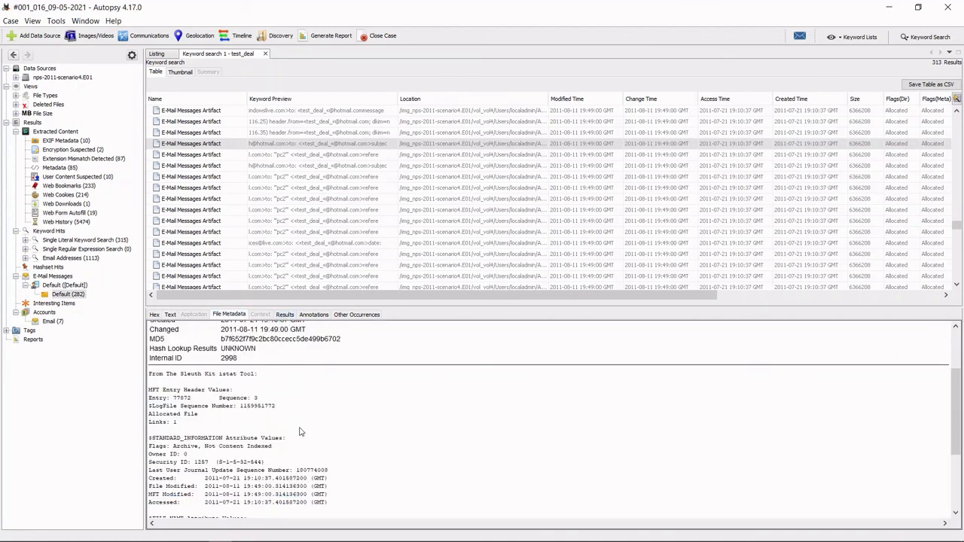
{"action": "scroll", "coordinate": [300, 435], "scroll_direction": "down", "scroll_amount": 5}
Inspect the indexed text of the RE: messages dated 25 Jul 2011 further down the test_deal search results.
{"action": "scroll", "coordinate": [452, 189], "scroll_direction": "down", "scroll_amount": 2}
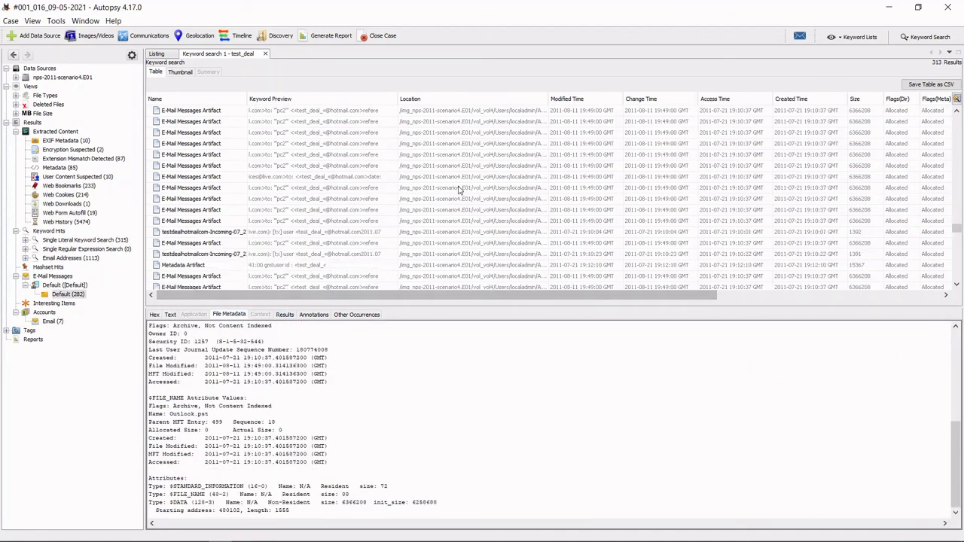
{"action": "left_click", "coordinate": [446, 189]}
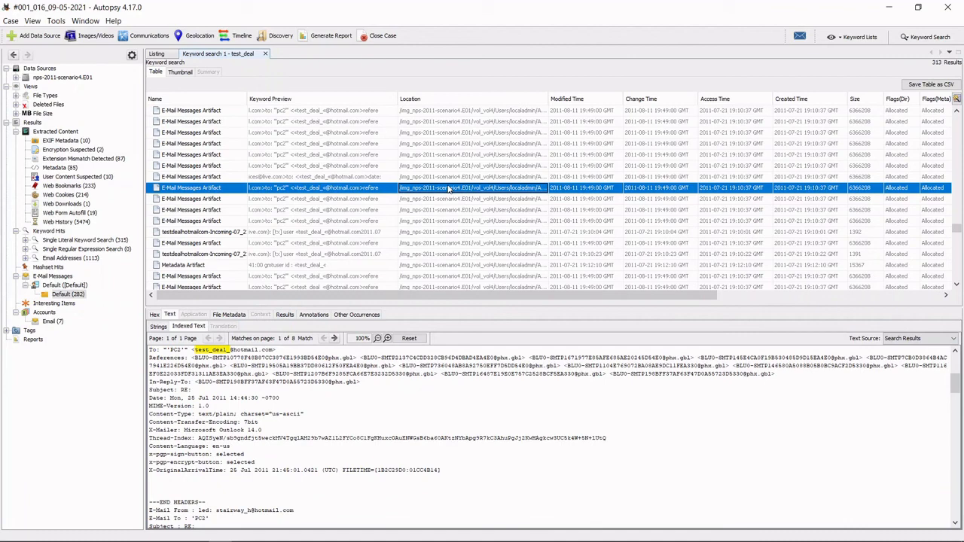
{"action": "left_click", "coordinate": [457, 200]}
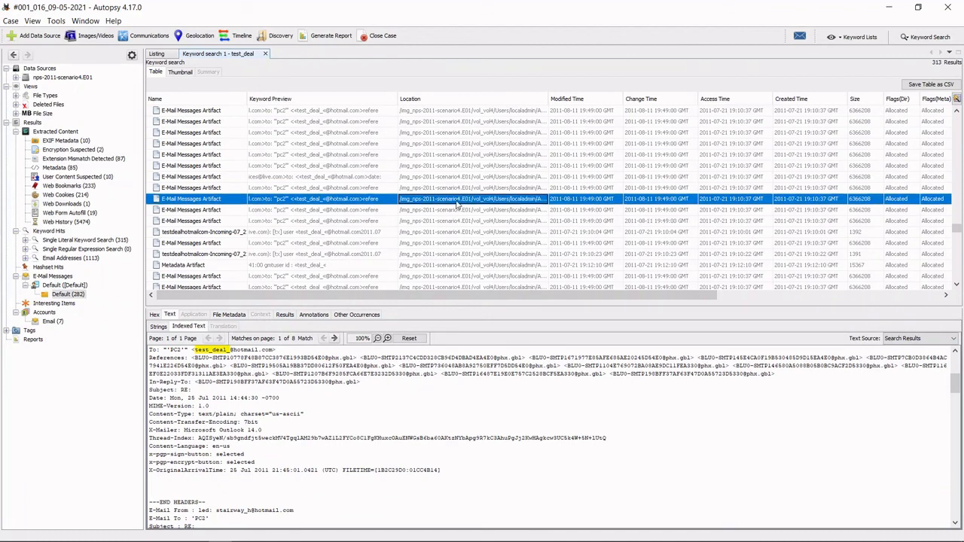
{"action": "scroll", "coordinate": [444, 243], "scroll_direction": "down", "scroll_amount": 1}
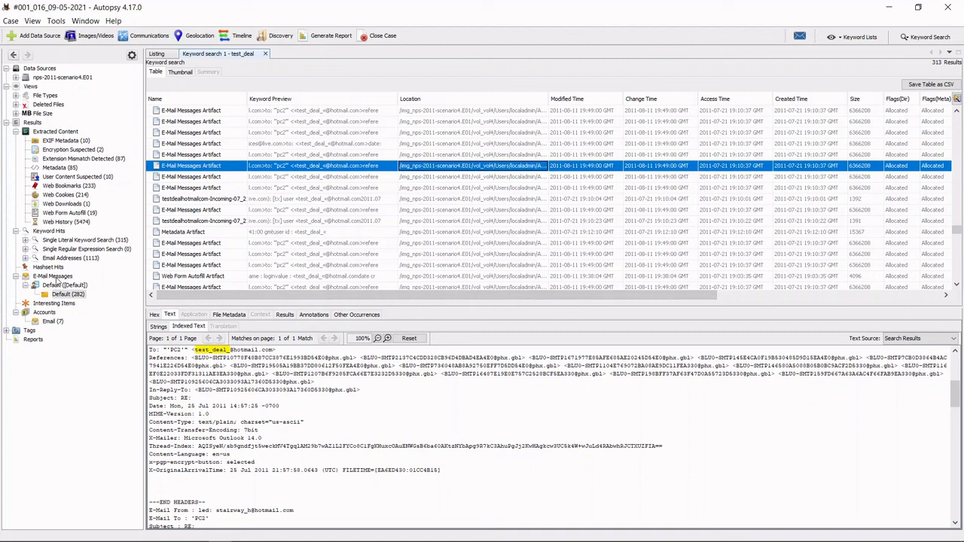
List the extracted e-mail accounts, open the test_deal account's source Outlook.pst, and review the files it contains.
{"action": "left_click", "coordinate": [54, 322]}
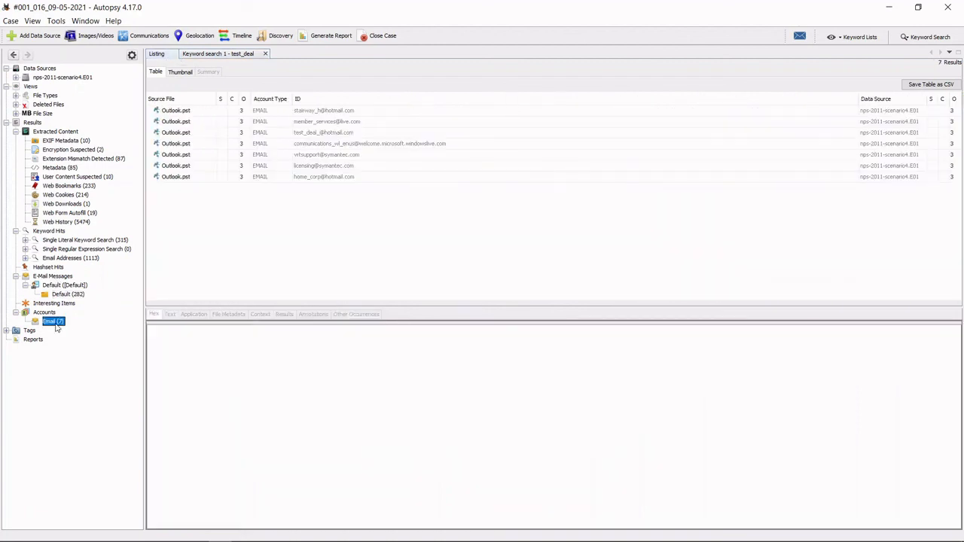
{"action": "left_click", "coordinate": [176, 132]}
{"action": "double_click", "coordinate": [175, 131]}
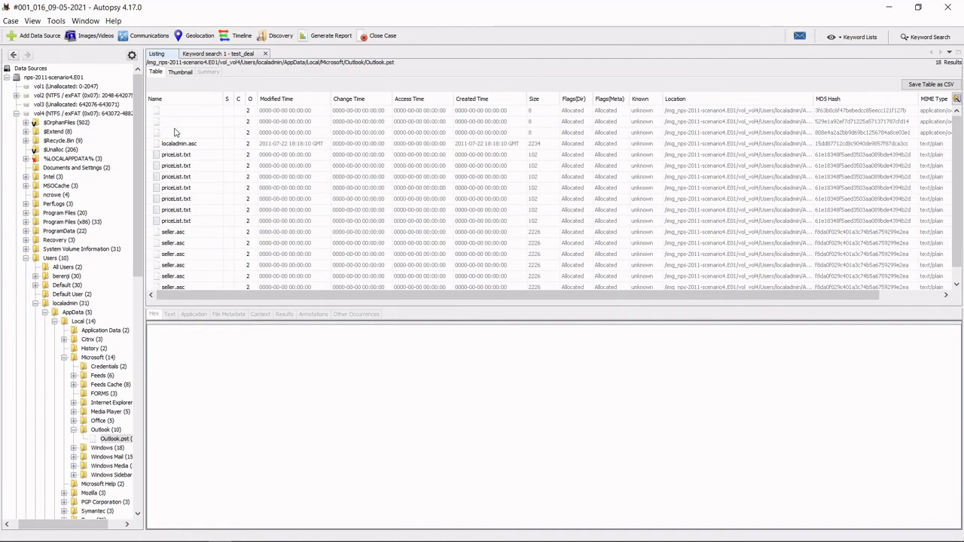
{"action": "scroll", "coordinate": [243, 239], "scroll_direction": "down", "scroll_amount": 1}
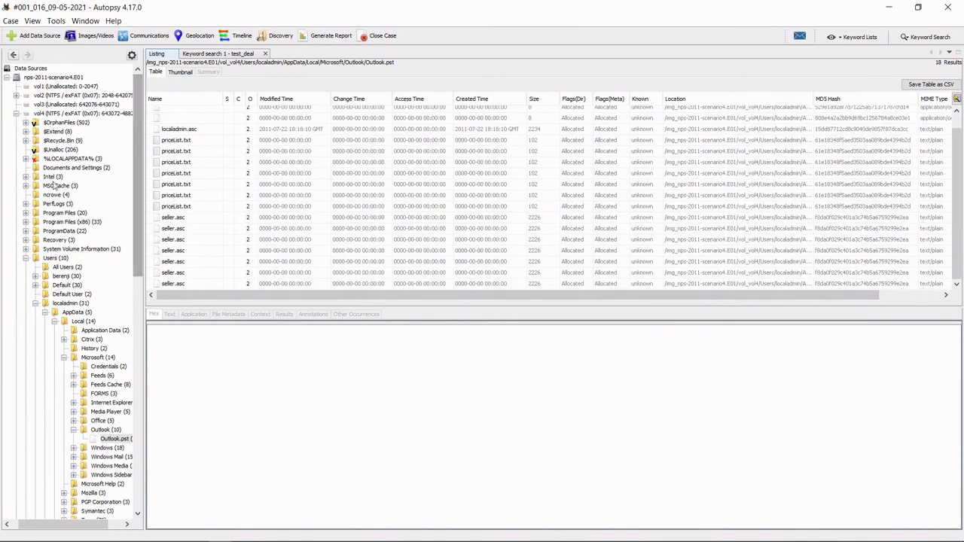
Collapse the nps-2011-scenario4.E01 directory tree and minimize the Autopsy window.
{"action": "left_click", "coordinate": [7, 77]}
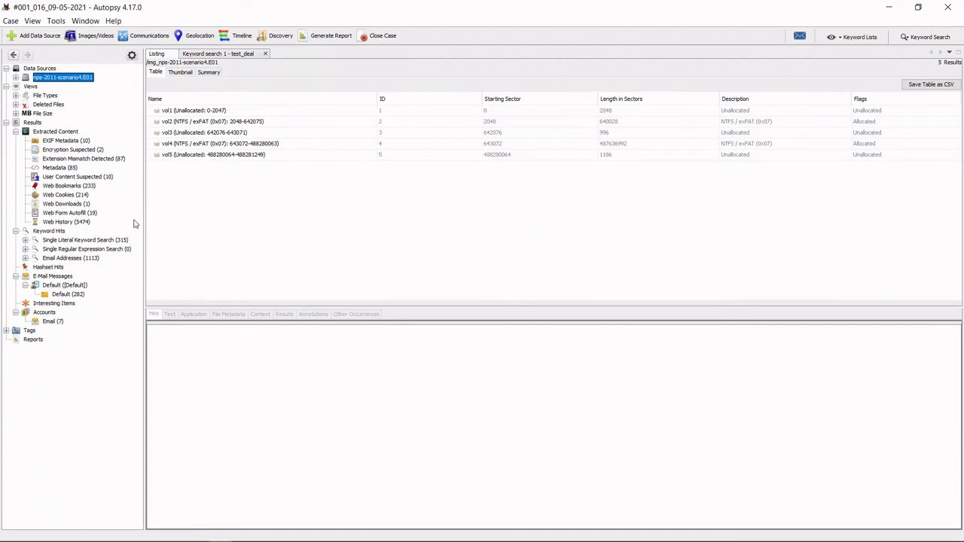
{"action": "left_click", "coordinate": [888, 7]}
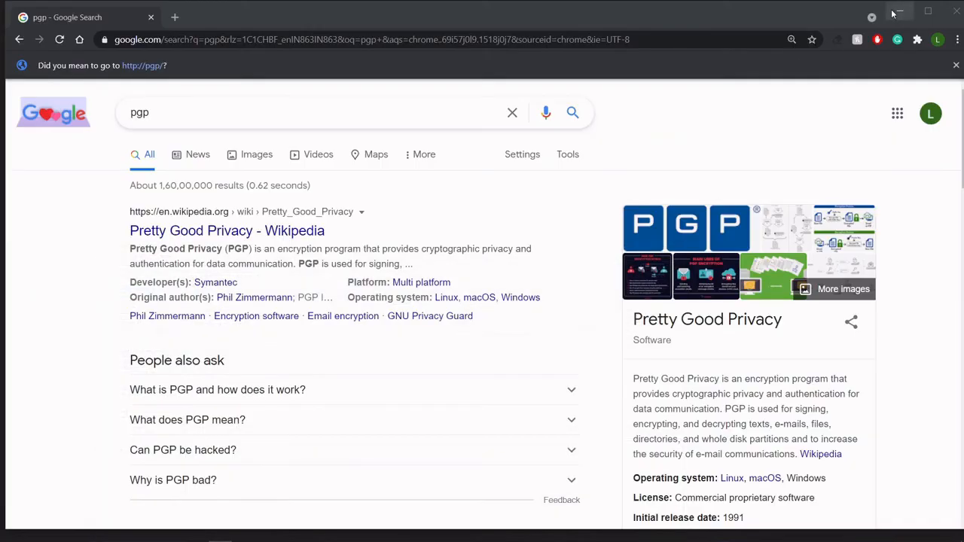